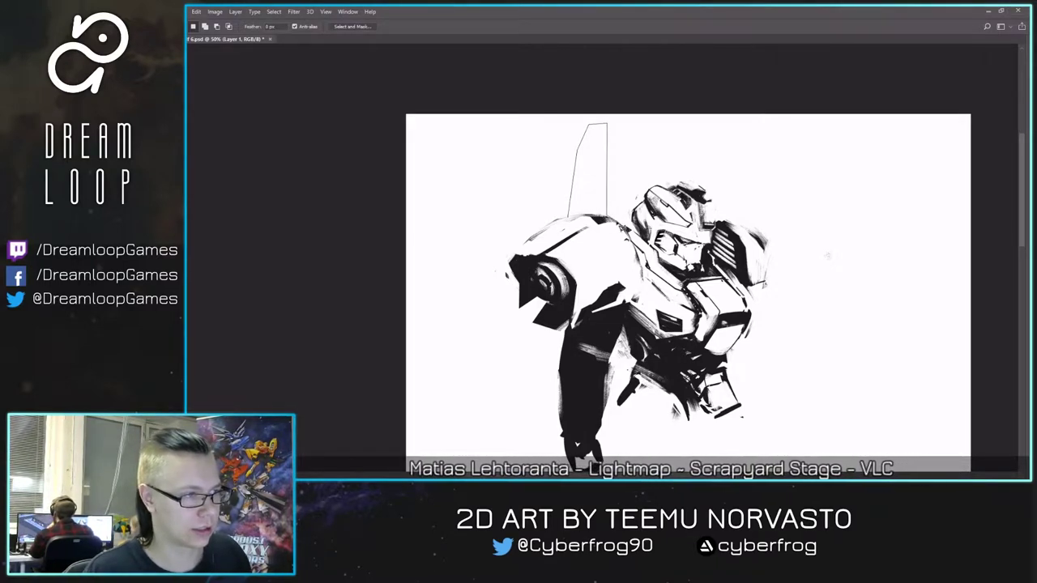
# - Paint the selected fin shape above the robot's shoulder black with the brush
pyautogui.press('b')
pyautogui.rightClick(574, 153)
pyautogui.press('Escape')
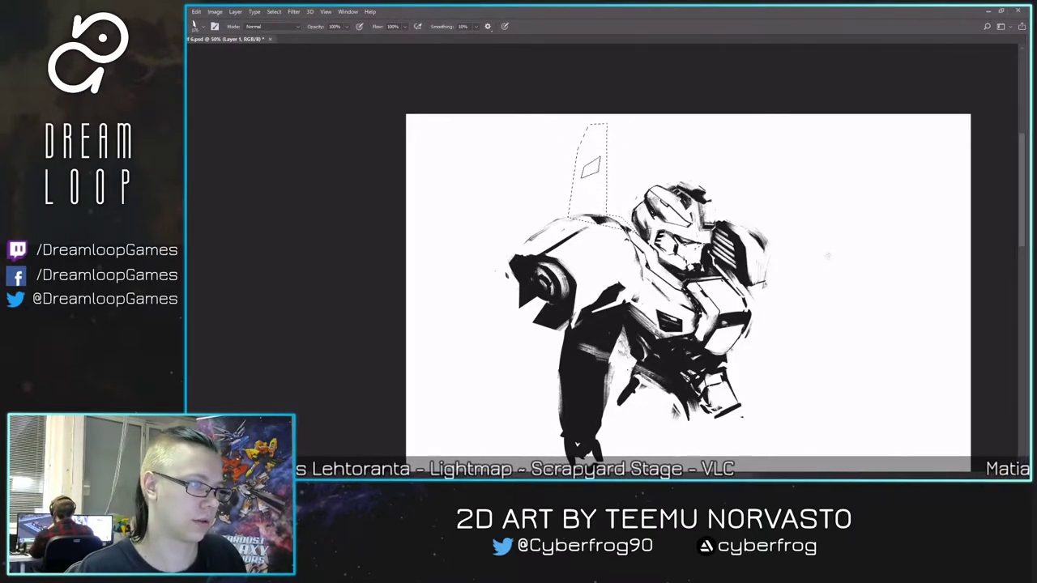
pyautogui.moveTo(565, 201); pyautogui.dragTo(609, 199)
pyautogui.hotkey('ctrl', 'd')
pyautogui.hotkey('ctrl', 'alt', 'z')
pyautogui.hotkey('ctrl', 'alt', 'z')
pyautogui.hotkey('ctrl', 'alt', 'z')
pyautogui.hotkey('ctrl', 'shift', 'z')
pyautogui.press('[')
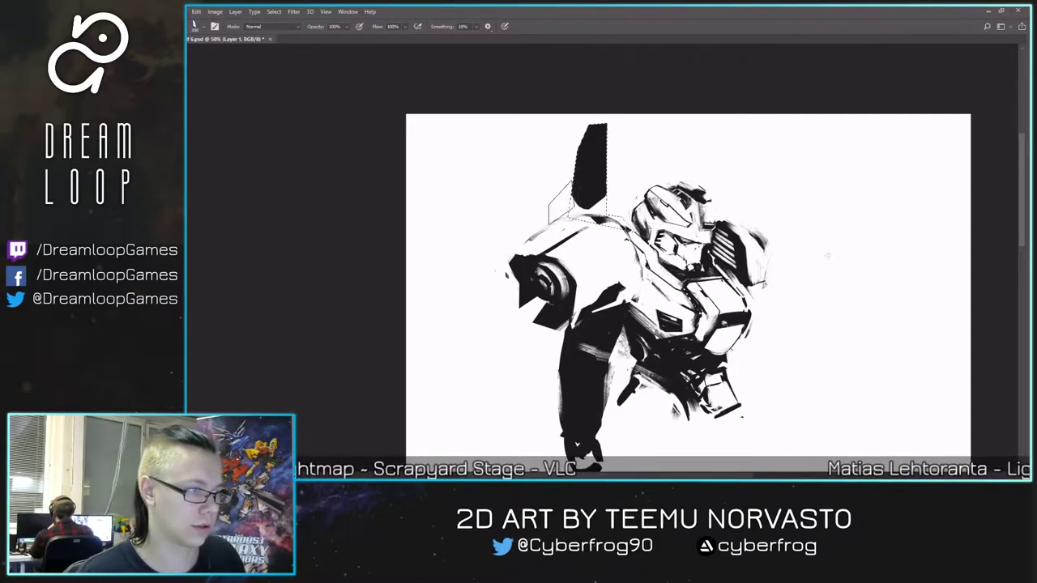
# - Subtract the shoulder area from the fin selection, paint the fin black down to its base, and deselect
pyautogui.press('l')
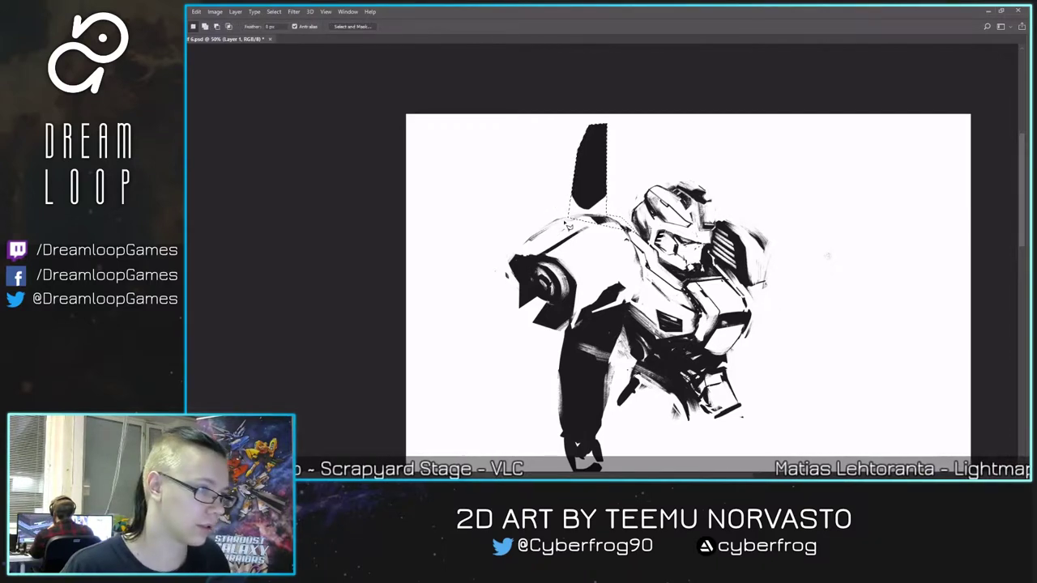
pyautogui.moveTo(569, 220); pyautogui.dragTo(572, 219)
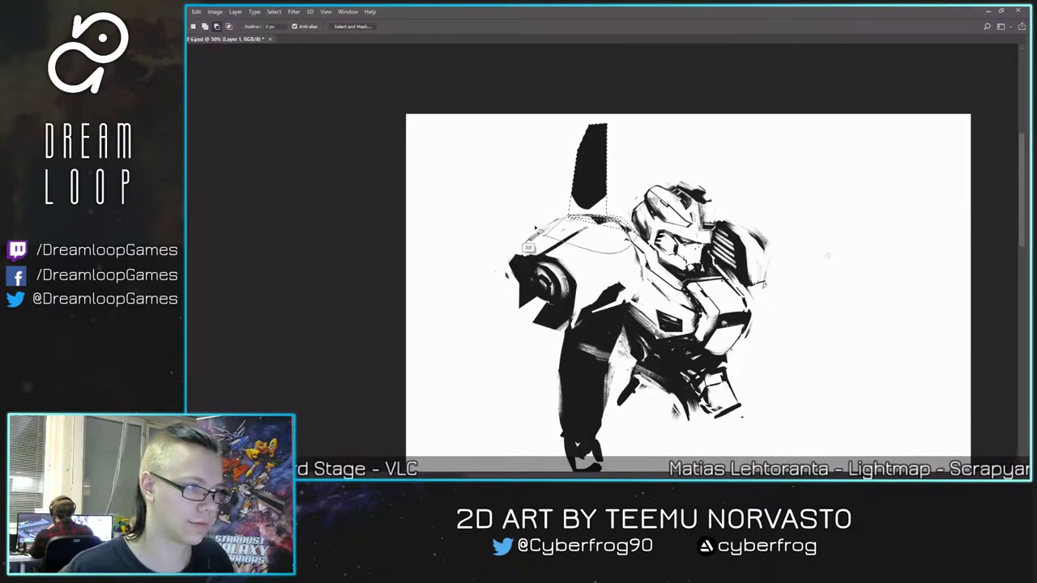
pyautogui.hotkey('ctrl', 'd')
pyautogui.press('F2')
pyautogui.press('b')
pyautogui.press('h')
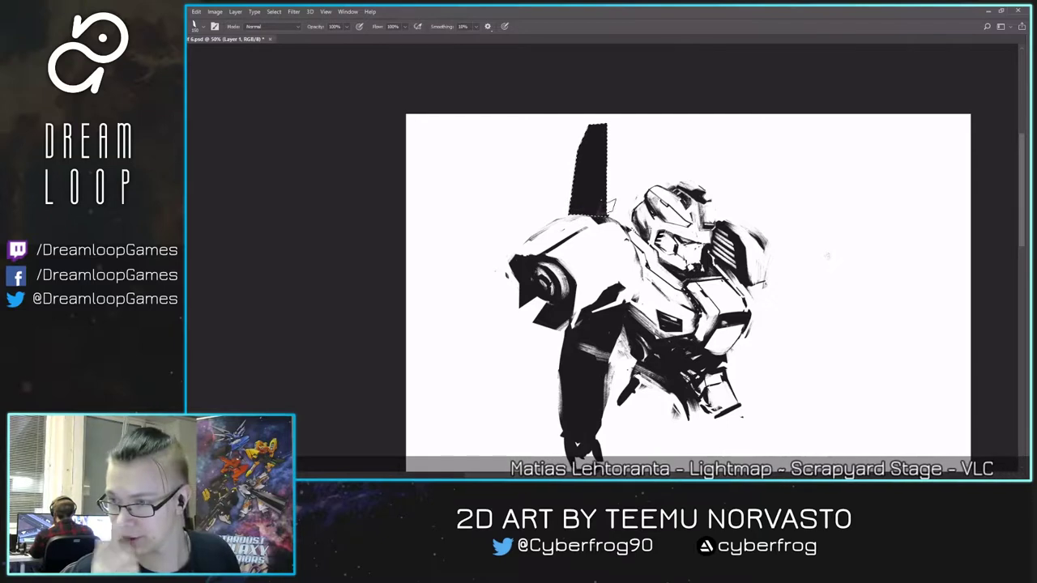
pyautogui.hotkey('ctrl', 'd')
pyautogui.hotkey('ctrl', '-')
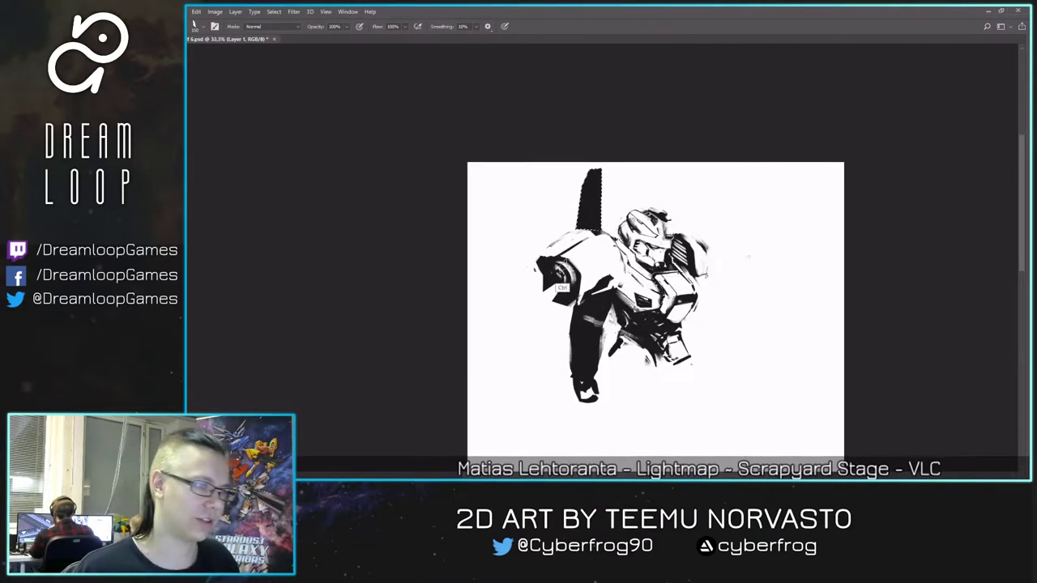
# - Erase excess paint at the fin's base and trim its top to a lower end with bevelled corners
pyautogui.hotkey('ctrl', '+')
pyautogui.press('e')
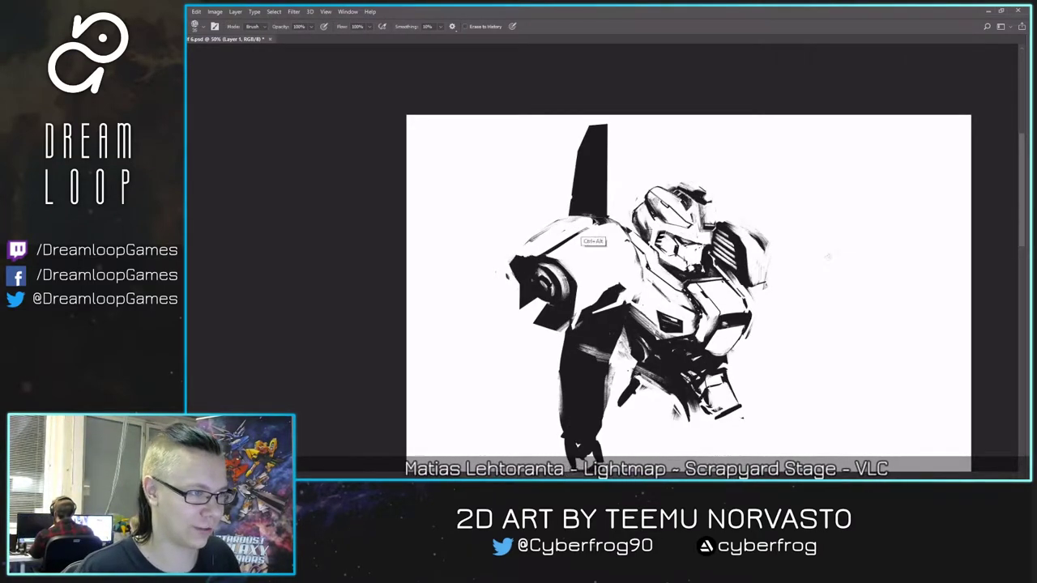
pyautogui.moveTo(580, 216); pyautogui.dragTo(603, 220)
pyautogui.hotkey('ctrl', 'shift', 'h')
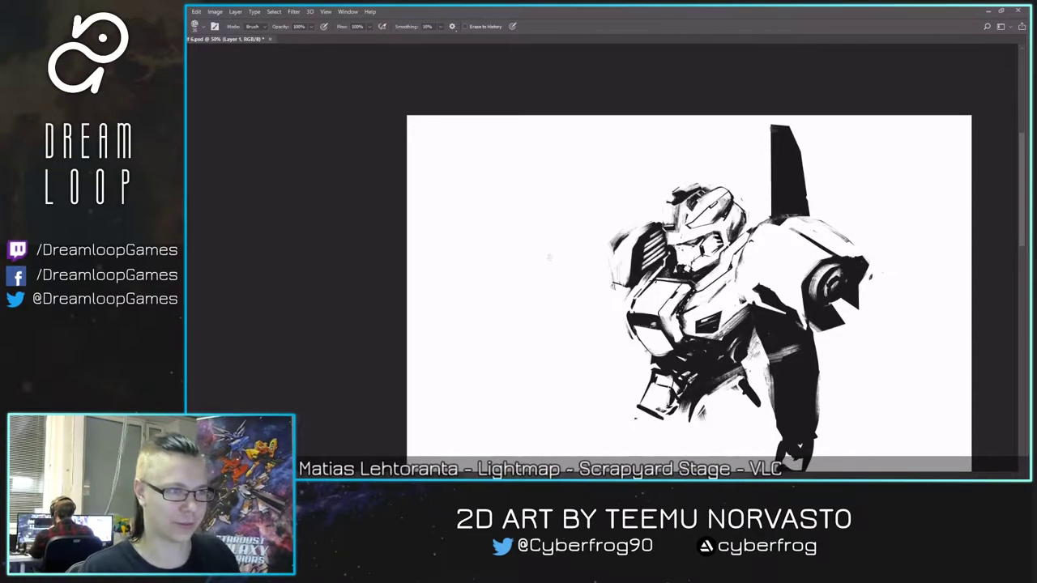
pyautogui.press('h')
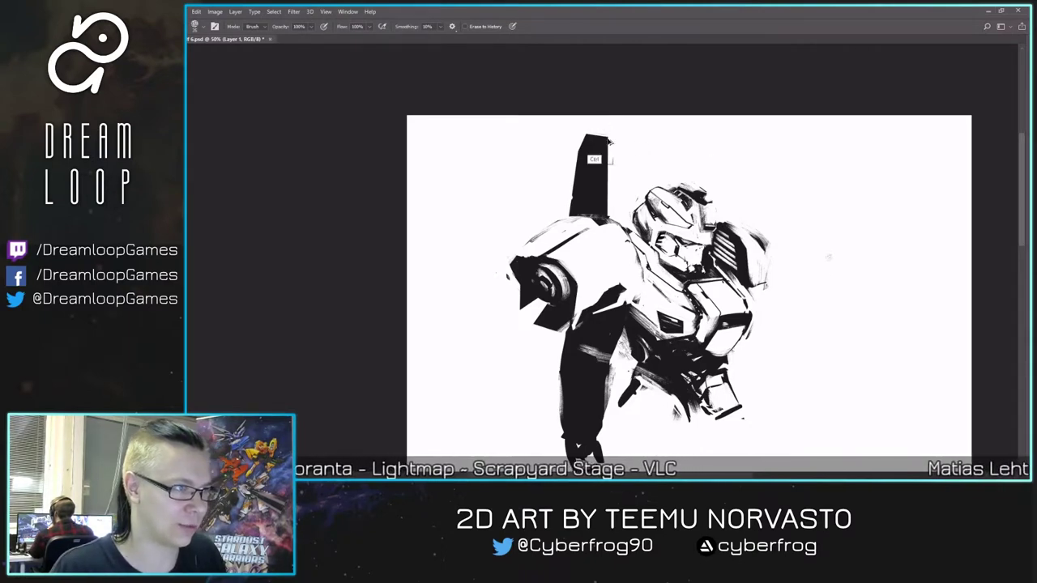
pyautogui.moveTo(579, 121)
pyautogui.mouseDown()
pyautogui.moveTo(708, 173)
pyautogui.moveTo(576, 138)
pyautogui.moveTo(719, 186)
pyautogui.moveTo(596, 151)
pyautogui.moveTo(625, 142)
pyautogui.mouseUp()
pyautogui.press('h')
pyautogui.hotkey('ctrl', 'alt', 'z')
pyautogui.hotkey('ctrl', 'alt', 'z')
pyautogui.press('h')
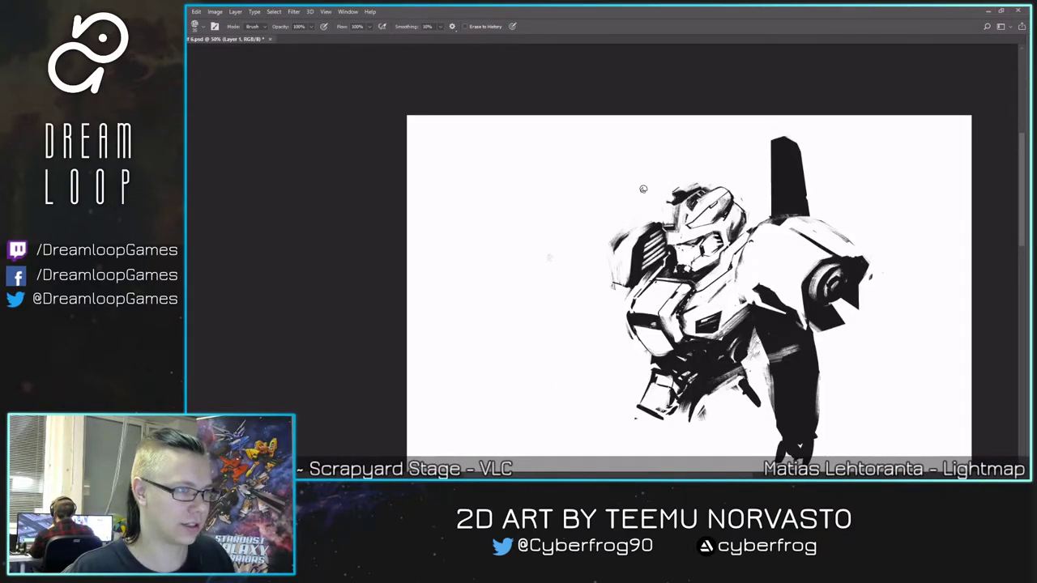
# - Lasso the shoulder fin, copy it to a new layer, and place the copy on the other side of the head
pyautogui.press('l')
pyautogui.moveTo(773, 220)
pyautogui.mouseDown()
pyautogui.moveTo(818, 165)
pyautogui.moveTo(771, 194)
pyautogui.moveTo(648, 186)
pyautogui.mouseUp()
pyautogui.press('v')
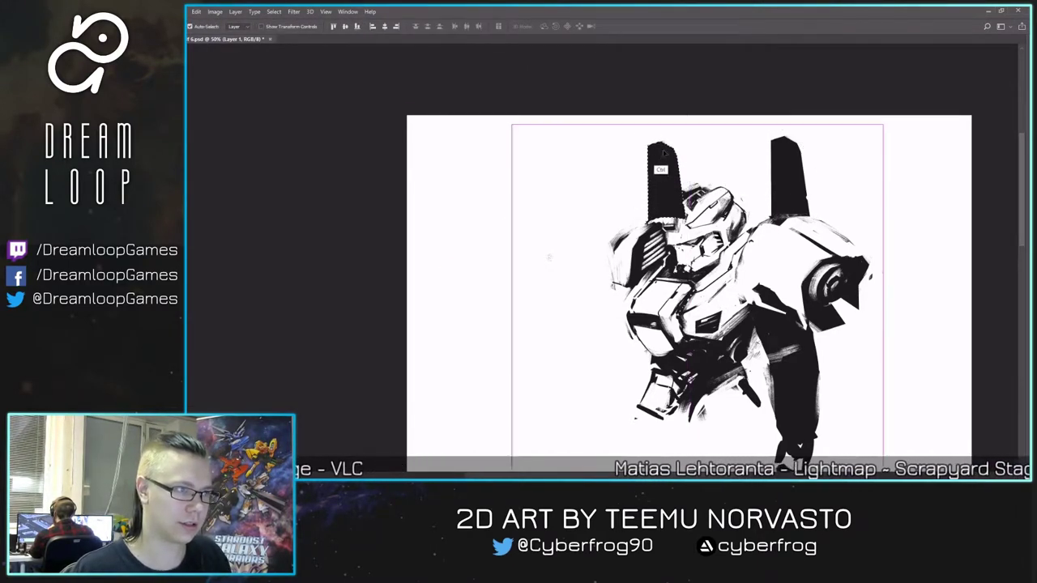
pyautogui.hotkey('ctrl', 'z')
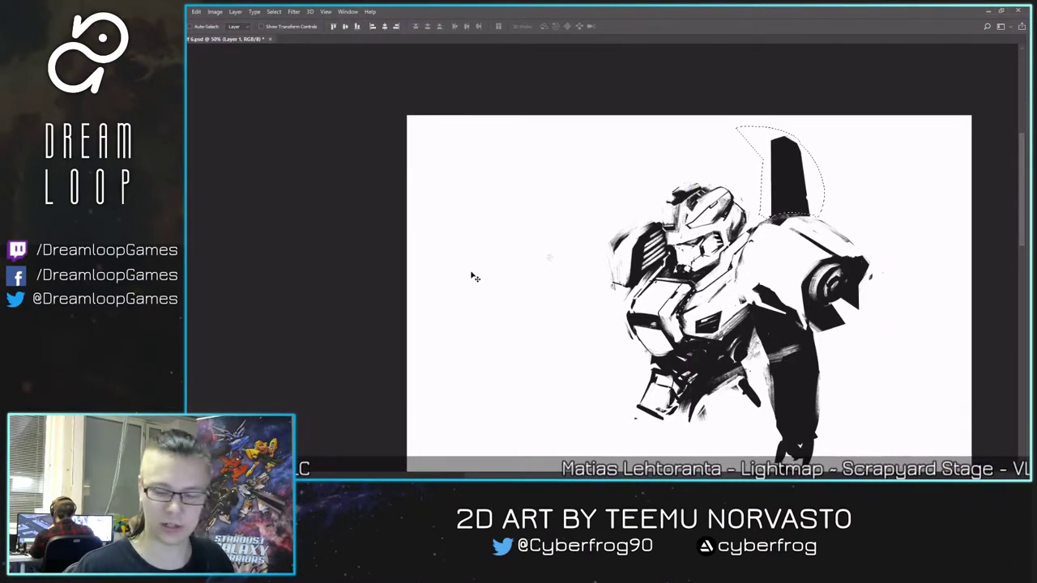
pyautogui.press('F7')
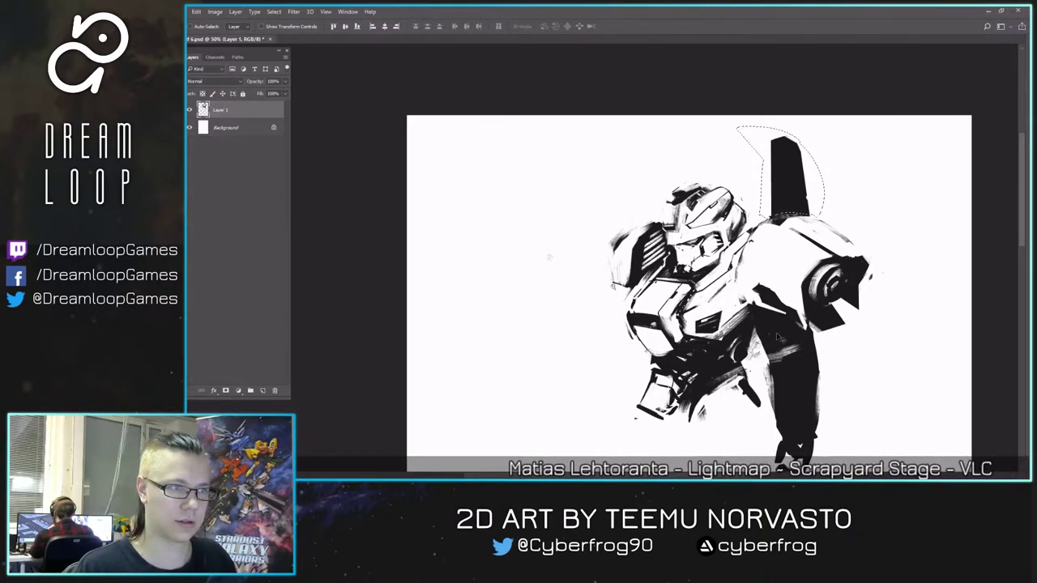
pyautogui.hotkey('ctrl', 'shift', 'j')
pyautogui.moveTo(783, 175)
pyautogui.mouseDown()
pyautogui.moveTo(648, 166)
pyautogui.moveTo(656, 157)
pyautogui.moveTo(662, 205)
pyautogui.mouseUp()
pyautogui.press('b')
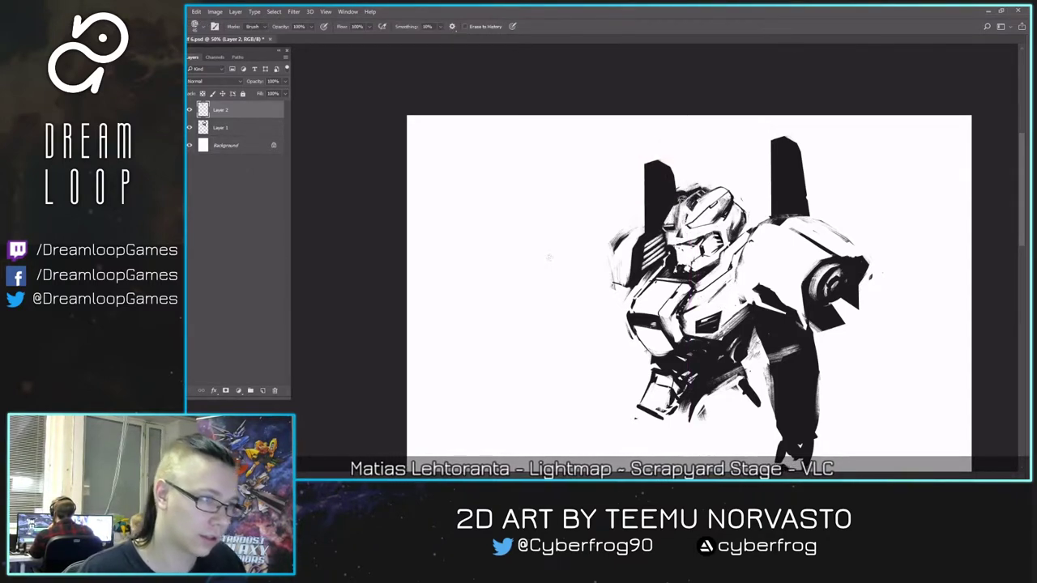
# - Move the copied fin closer behind the head, reshape it with Free Transform, and deselect
pyautogui.press('v')
pyautogui.moveTo(654, 198); pyautogui.dragTo(671, 189)
pyautogui.hotkey('ctrl', 't')
pyautogui.moveTo(658, 145); pyautogui.dragTo(682, 144)
pyautogui.press('Return')
pyautogui.press('Return')
pyautogui.press('e')
pyautogui.hotkey('ctrl', 'd')
pyautogui.hotkey('ctrl', 'shift', 'h')
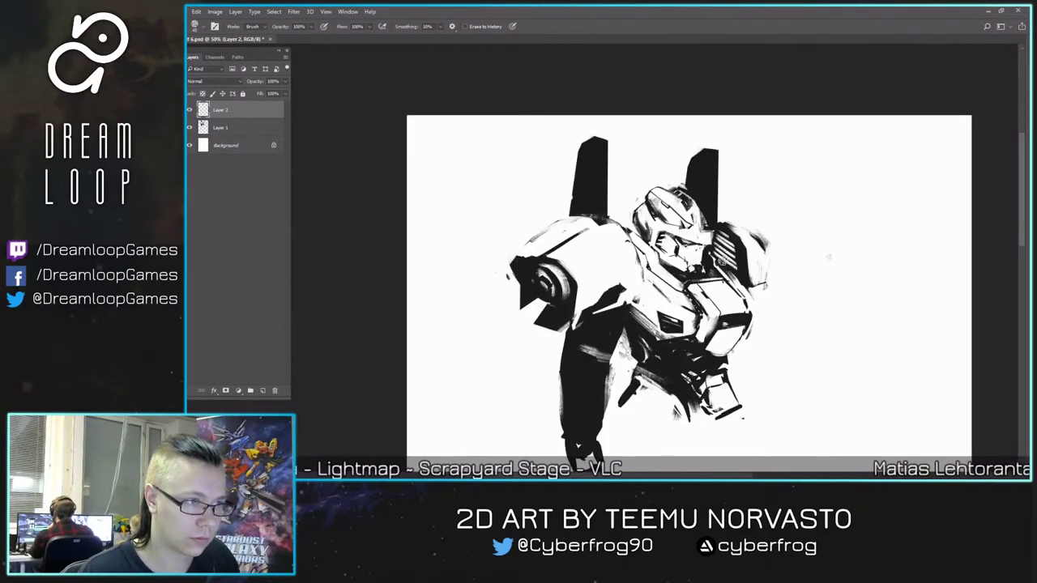
# - Erase the copied fin where it overlaps the helmet, then shift it outward and adjust it with Free Transform
pyautogui.moveTo(706, 213); pyautogui.dragTo(711, 228)
pyautogui.press('v')
pyautogui.moveTo(709, 185)
pyautogui.mouseDown()
pyautogui.moveTo(725, 156)
pyautogui.moveTo(712, 153)
pyautogui.moveTo(719, 159)
pyautogui.mouseUp()
pyautogui.hotkey('ctrl', 't')
pyautogui.press('Return')
pyautogui.press('b')
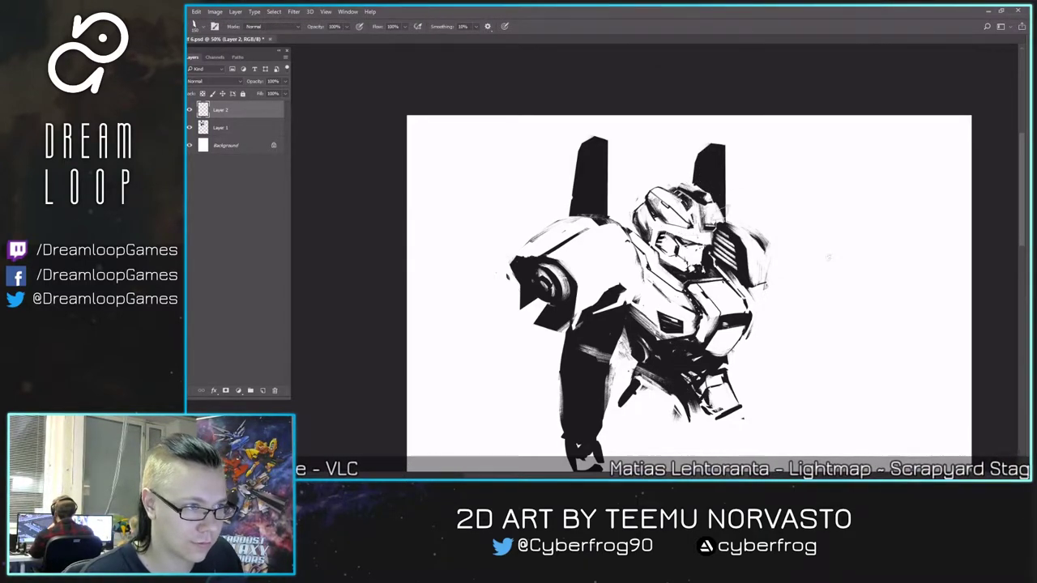
# - Choose a fine eraser tip and cut a thin angled panel line into the copied fin
pyautogui.press('F2')
pyautogui.press('e')
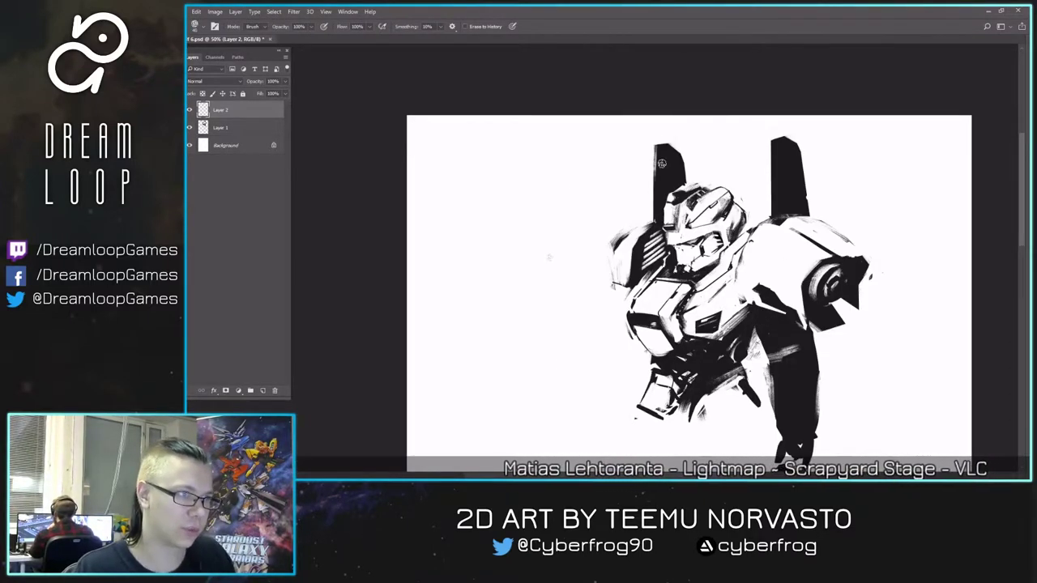
pyautogui.rightClick(686, 182)
pyautogui.doubleClick(951, 256)
pyautogui.press('shift')
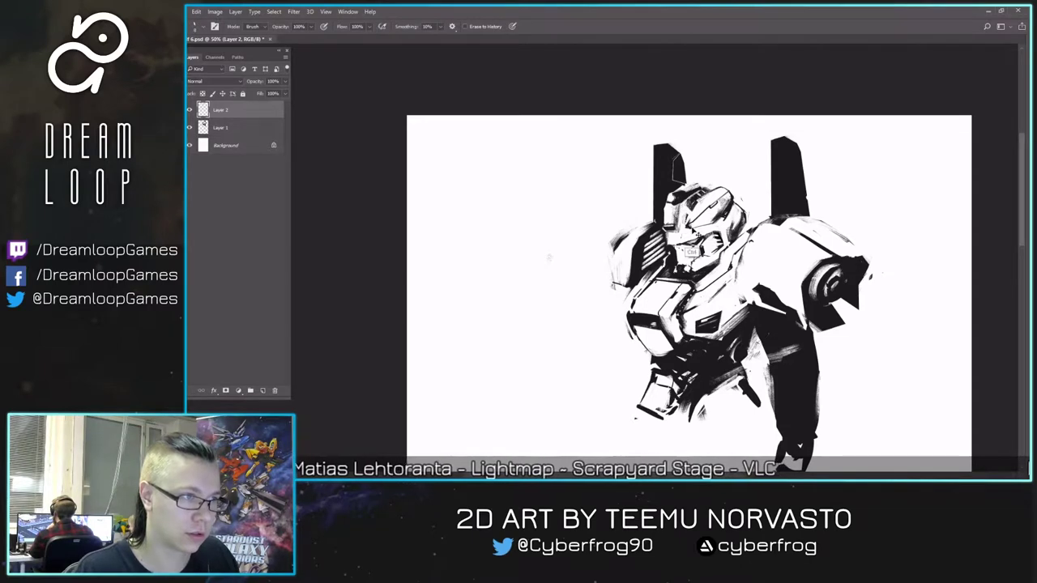
# - Switch to Layer 1 and erase thin panel lines near the top and base of the large fin
pyautogui.hotkey('ctrl', 'shift', 'h')
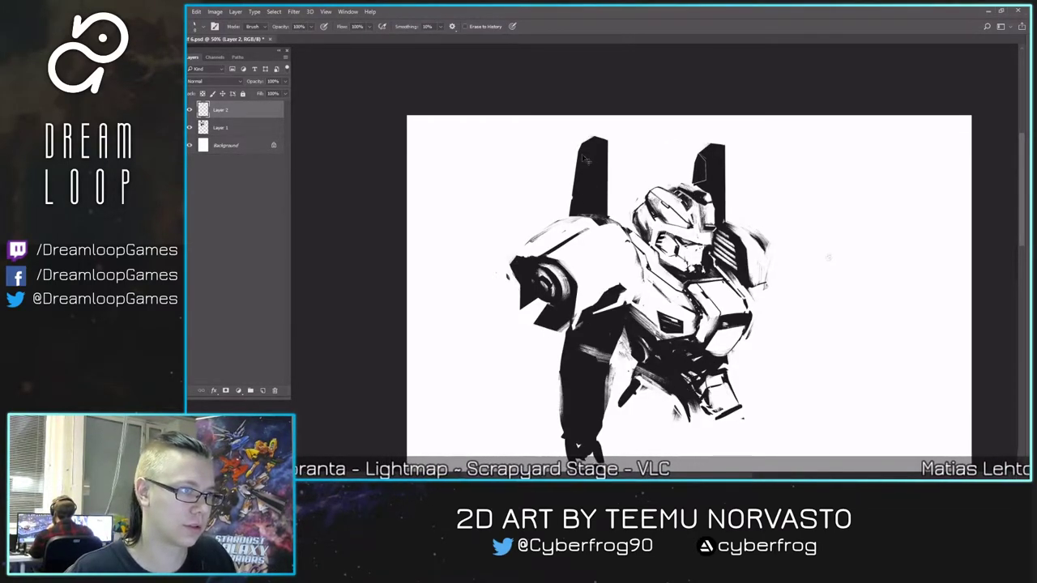
pyautogui.keyDown('ctrl'); pyautogui.click(582, 153); pyautogui.keyUp('ctrl')
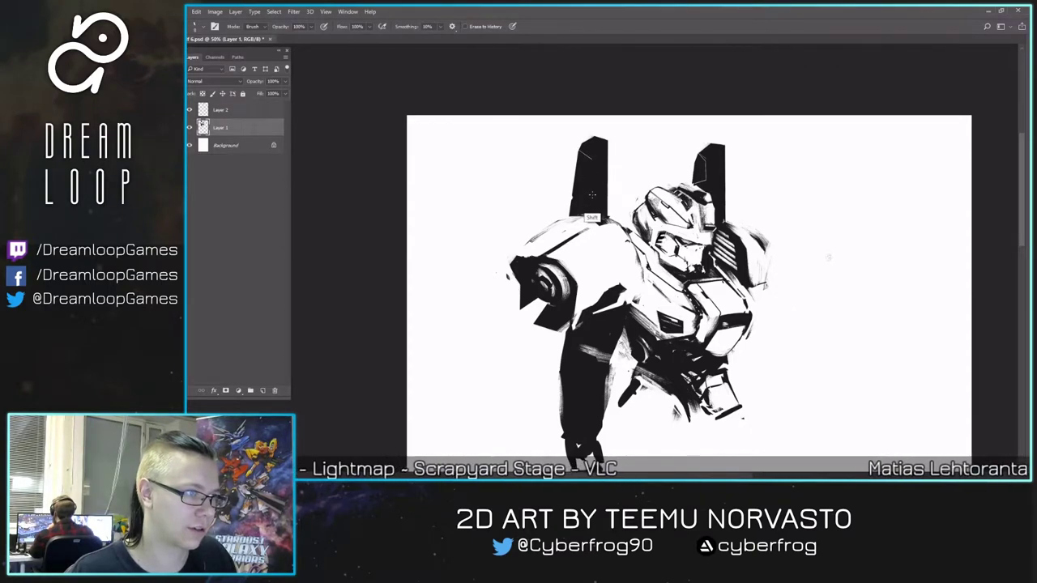
pyautogui.press('h')
pyautogui.press('b')
pyautogui.press('h')
pyautogui.press('e')
pyautogui.press('h')
pyautogui.press('h')
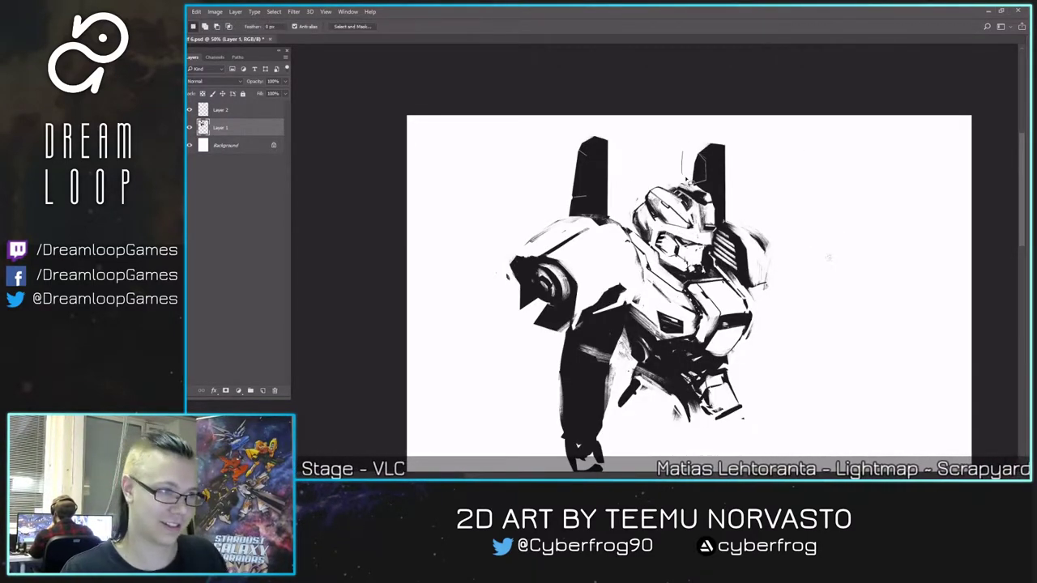
# - Reposition and reshape the copied fin on Layer 2 behind the helmet, and erase its overlapping lower part
pyautogui.press('v')
pyautogui.moveTo(713, 181)
pyautogui.mouseDown()
pyautogui.moveTo(730, 185)
pyautogui.moveTo(701, 182)
pyautogui.mouseUp()
pyautogui.hotkey('ctrl', 't')
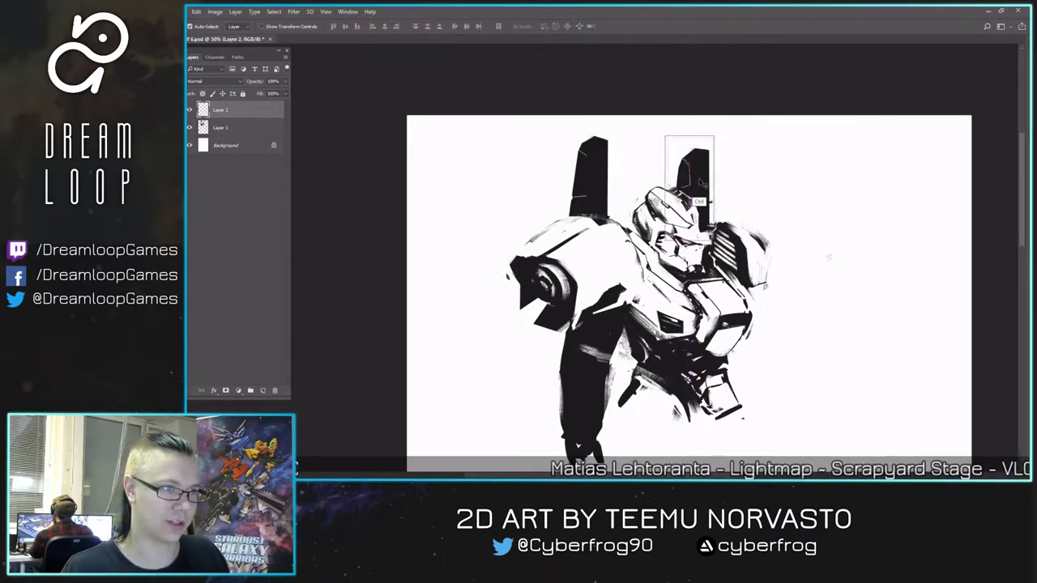
pyautogui.moveTo(711, 137); pyautogui.dragTo(672, 143)
pyautogui.press('Return')
pyautogui.press('b')
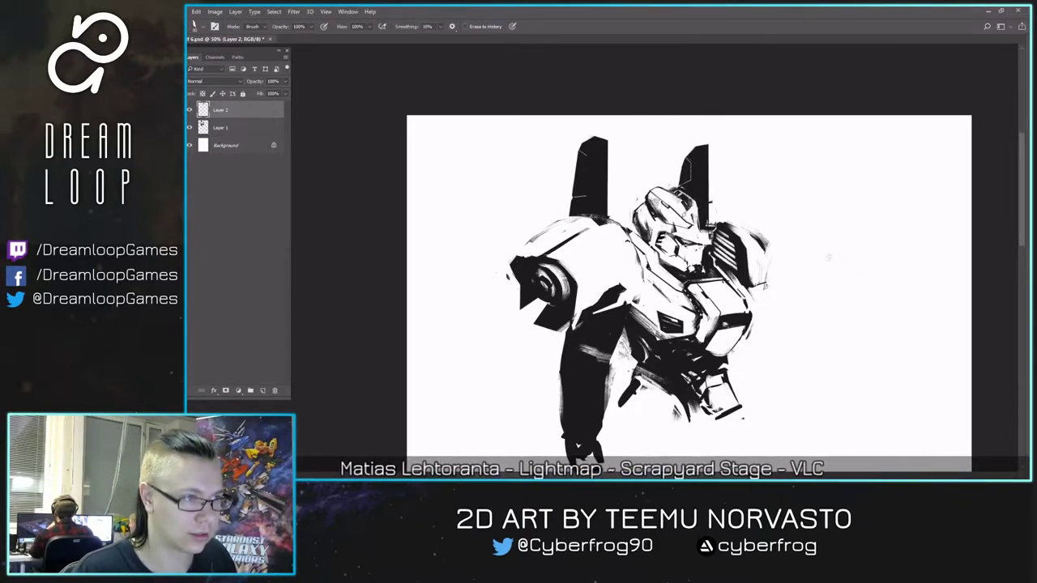
pyautogui.moveTo(702, 205)
pyautogui.mouseDown()
pyautogui.moveTo(702, 233)
pyautogui.moveTo(715, 191)
pyautogui.mouseUp()
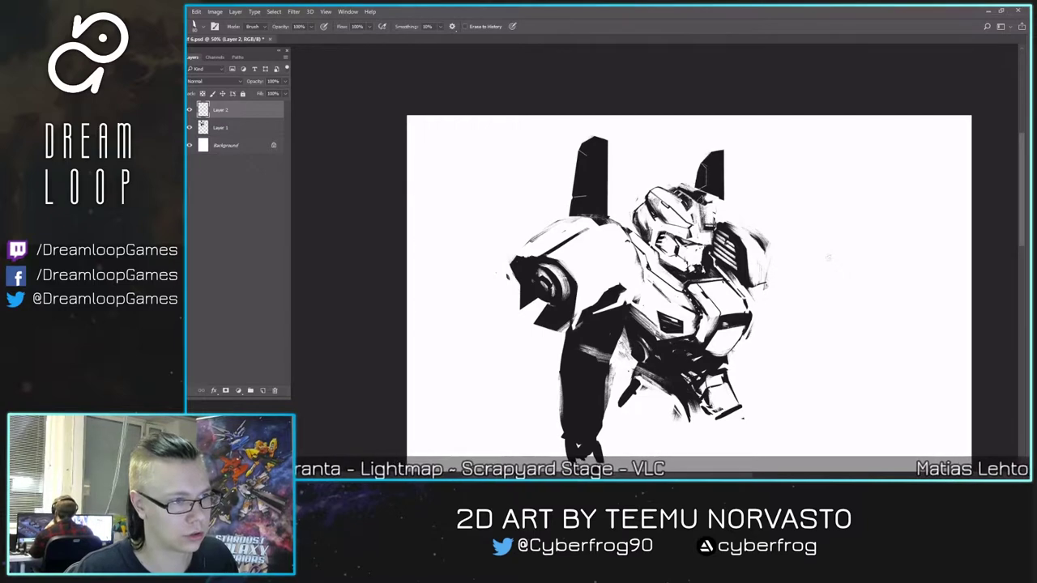
# - Paint the copied fin's base down to the far shoulder with a smaller brush
pyautogui.press('b')
pyautogui.press('[')
pyautogui.press('[')
pyautogui.moveTo(721, 201); pyautogui.dragTo(720, 230)
pyautogui.press('F2')
pyautogui.press('[')
pyautogui.moveTo(666, 191); pyautogui.dragTo(660, 202)
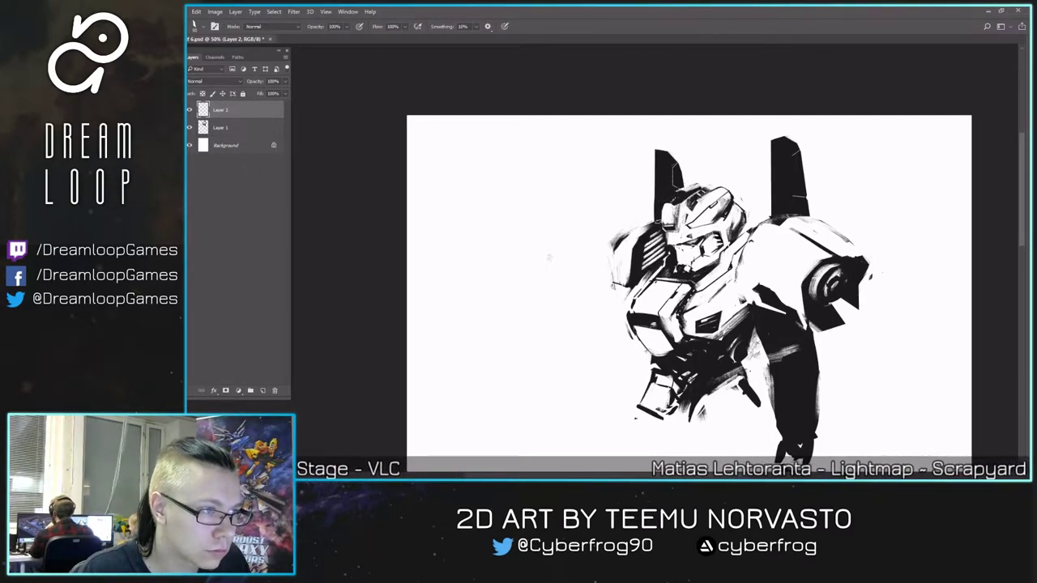
pyautogui.press('e')
pyautogui.press('b')
pyautogui.press(']')
pyautogui.moveTo(668, 188); pyautogui.dragTo(664, 222)
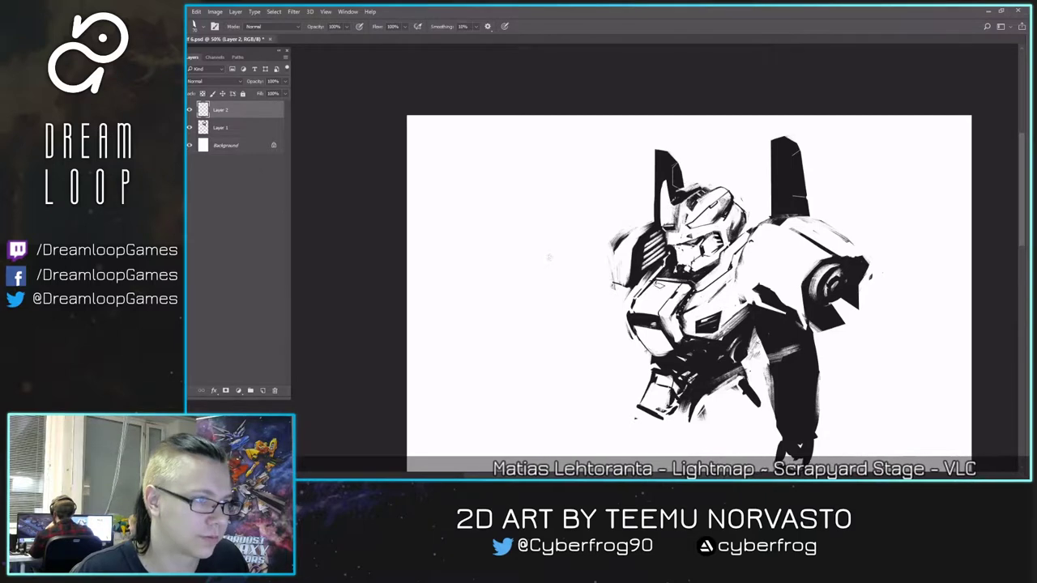
pyautogui.hotkey('ctrl', 'alt', 'z')
pyautogui.hotkey('ctrl', 'alt', 'z')
pyautogui.hotkey('ctrl', 'shift', 'h')
pyautogui.press('e')
pyautogui.press('b')
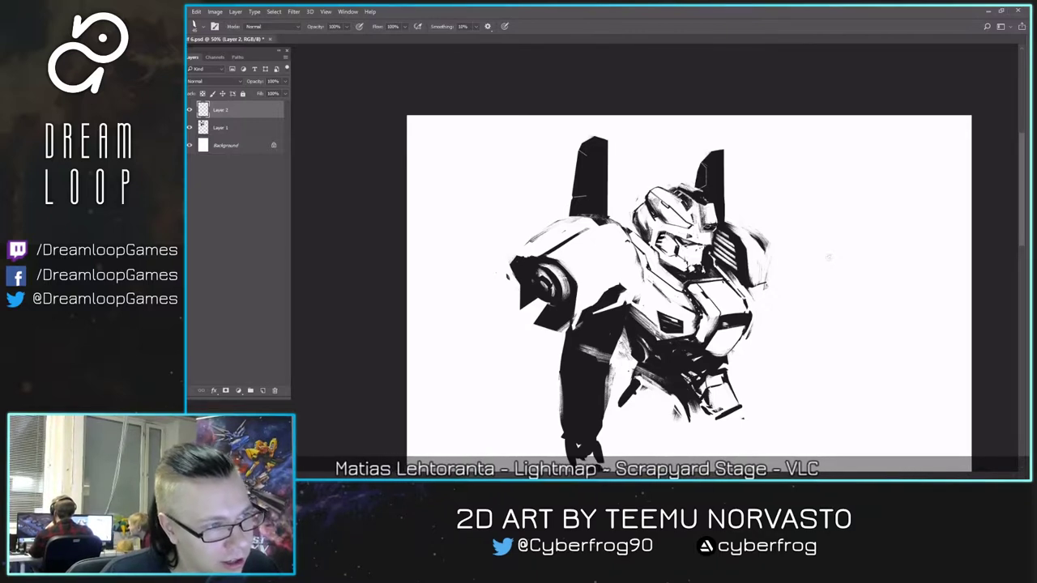
pyautogui.press('e')
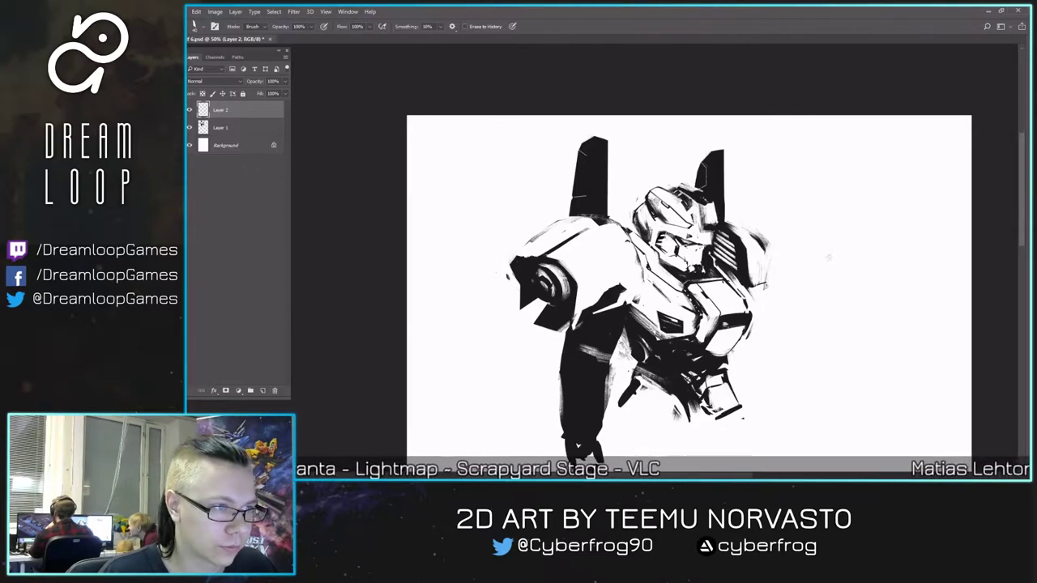
pyautogui.hotkey('ctrl', 'shift', 'h')
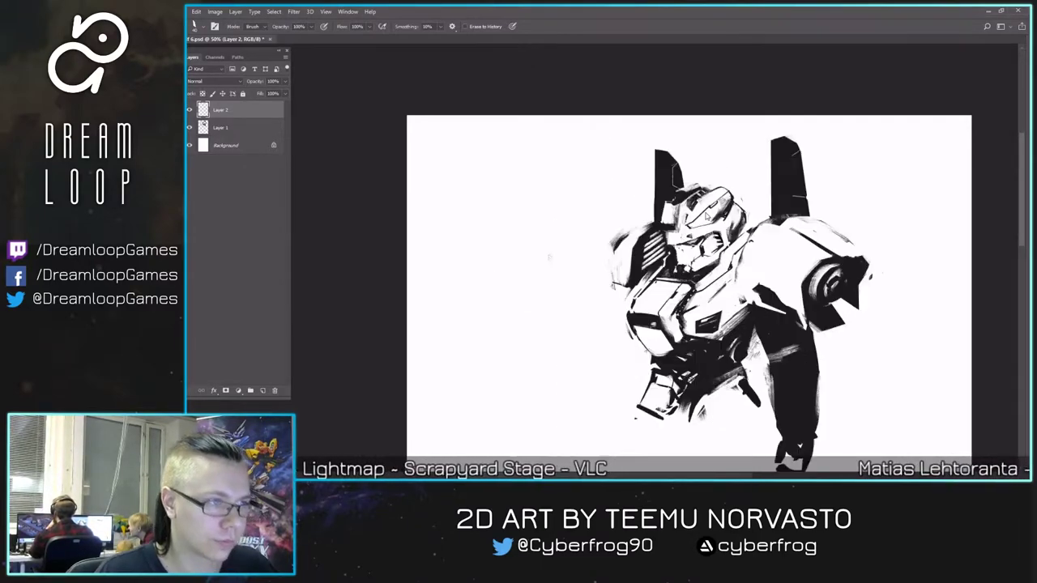
# - Save the robot drawing
pyautogui.hotkey('ctrl', '+')
pyautogui.moveTo(521, 235); pyautogui.dragTo(481, 206)
pyautogui.hotkey('ctrl', 's')
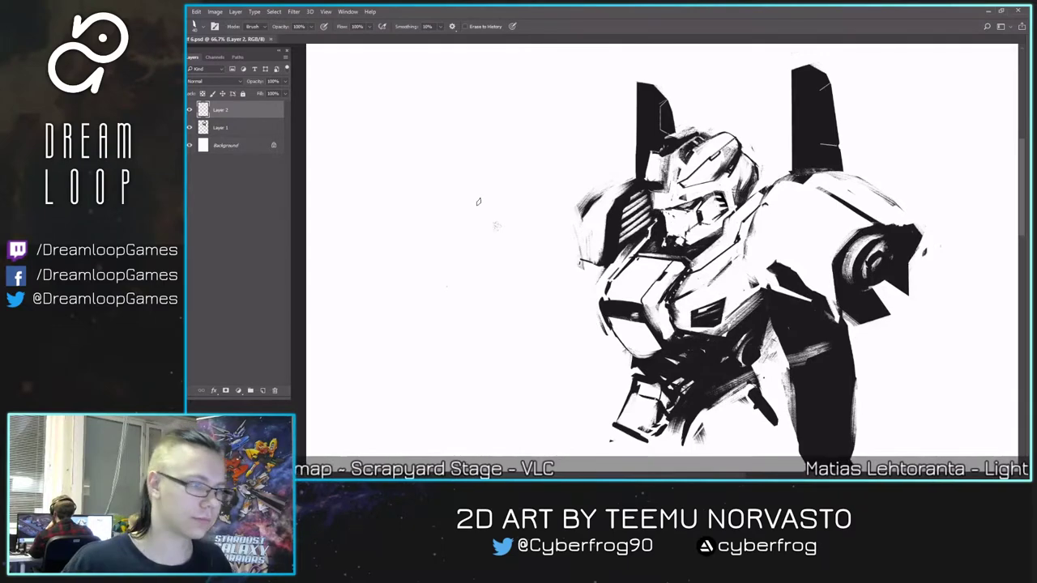
# - Add the text label "LETHAL_FRODO" in MS Gothic at 48 px beside the large fin and shift it slightly outward
pyautogui.hotkey('ctrl', '-')
pyautogui.hotkey('ctrl', '-')
pyautogui.hotkey('ctrl', '+')
pyautogui.press('Tab')
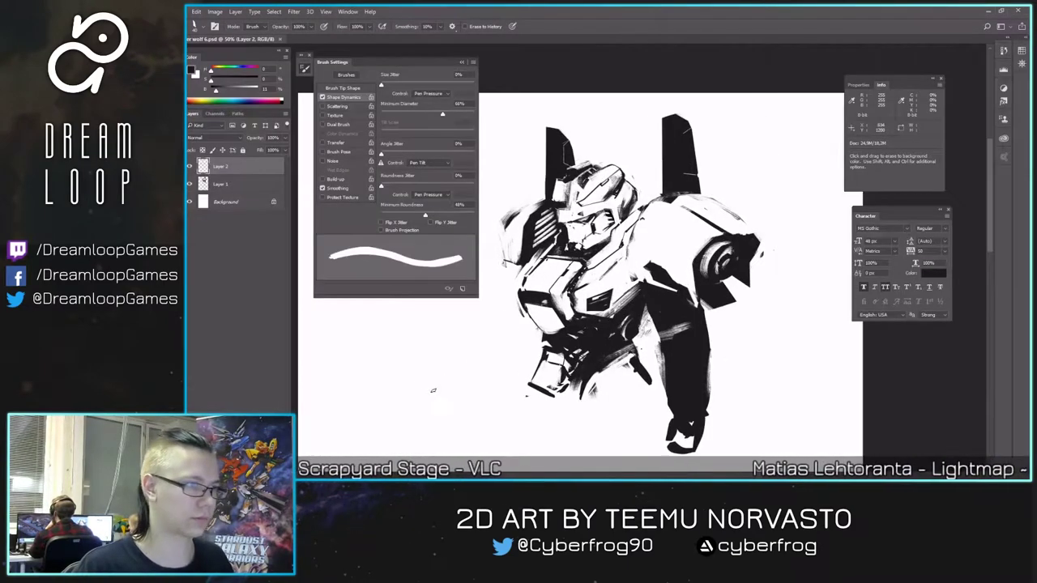
pyautogui.press('Tab')
pyautogui.press('Tab')
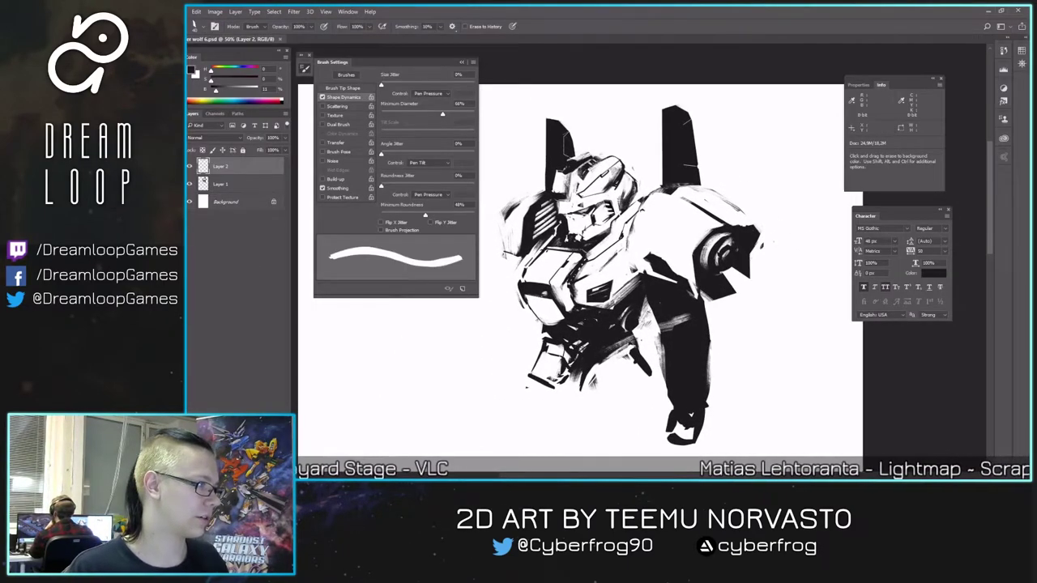
pyautogui.press('t')
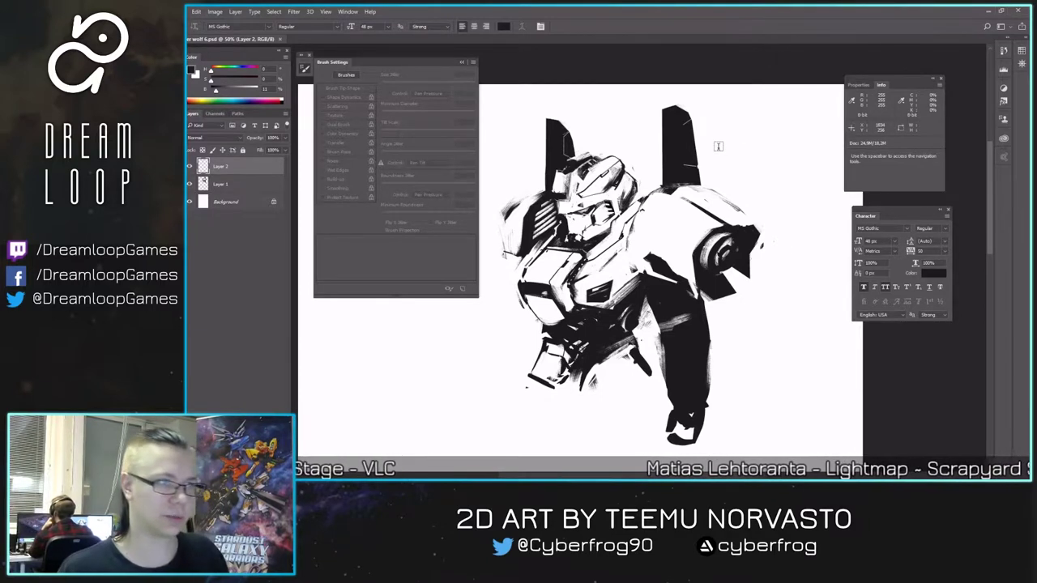
pyautogui.click(718, 146)
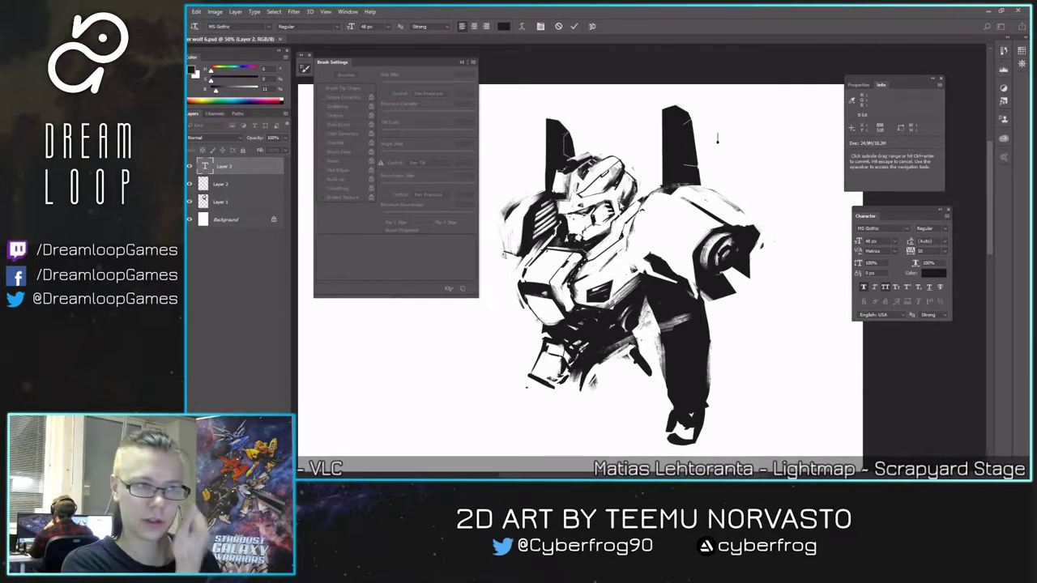
pyautogui.write('LETHAL')
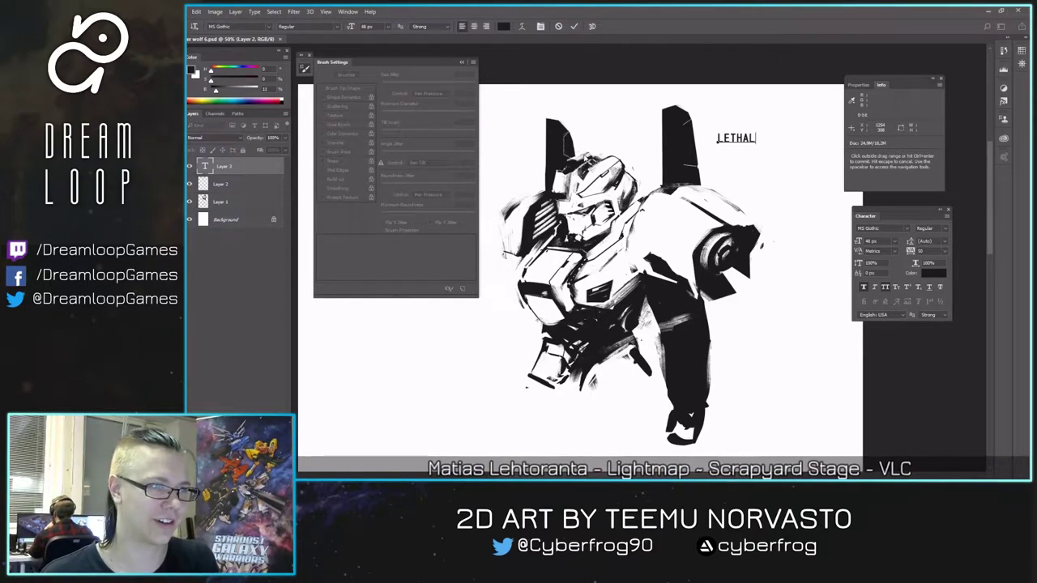
pyautogui.write('_FRODO')
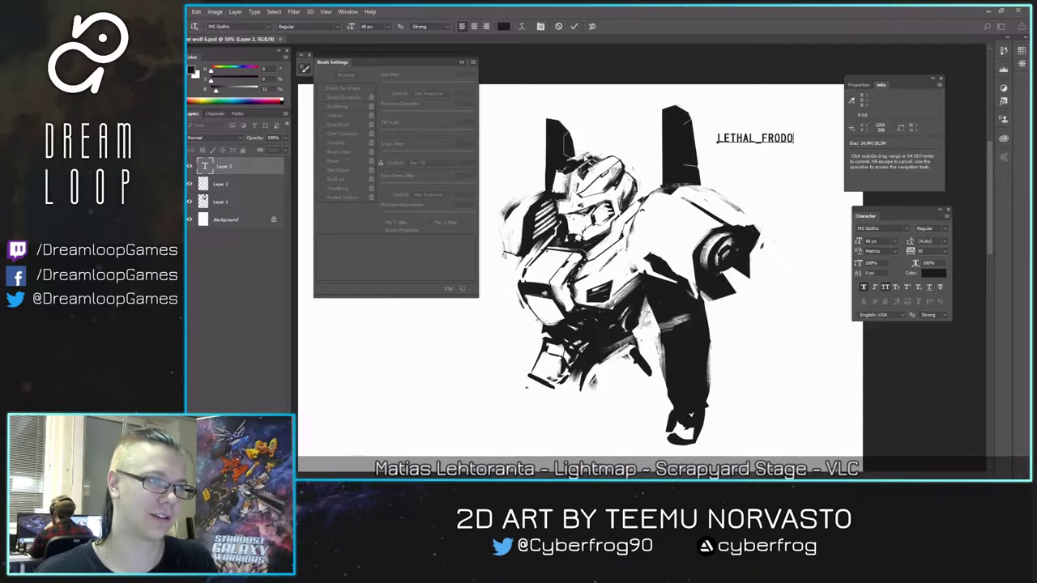
pyautogui.click(573, 26)
pyautogui.press('v')
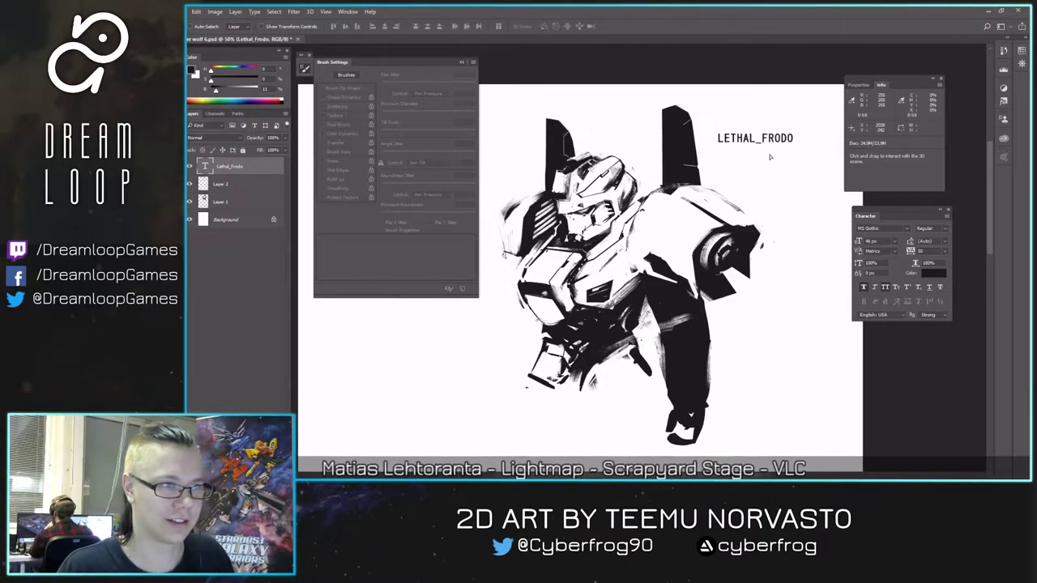
pyautogui.moveTo(768, 149); pyautogui.dragTo(787, 158)
# - Change the label's font to Dumbnerd Regular by searching the fonts for "dumb"
pyautogui.write('s')
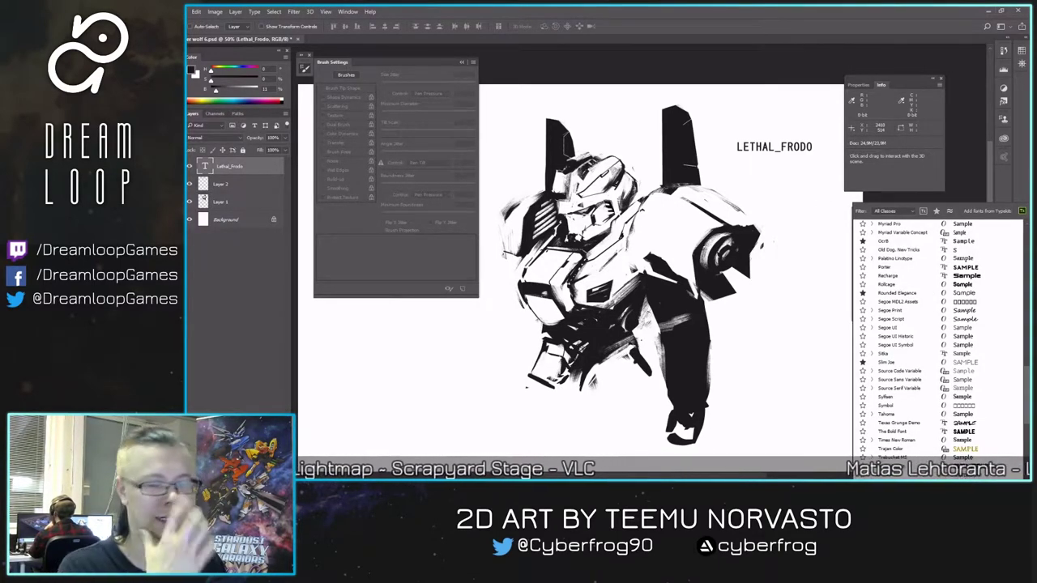
pyautogui.press('Escape')
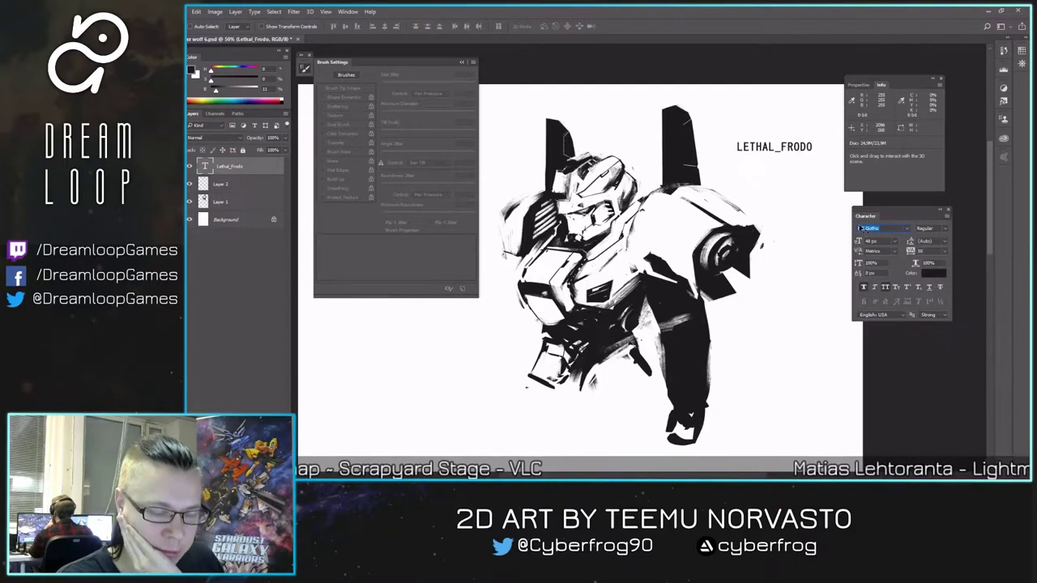
pyautogui.click(906, 228)
pyautogui.scroll(-5, 893, 316)
pyautogui.press('Escape')
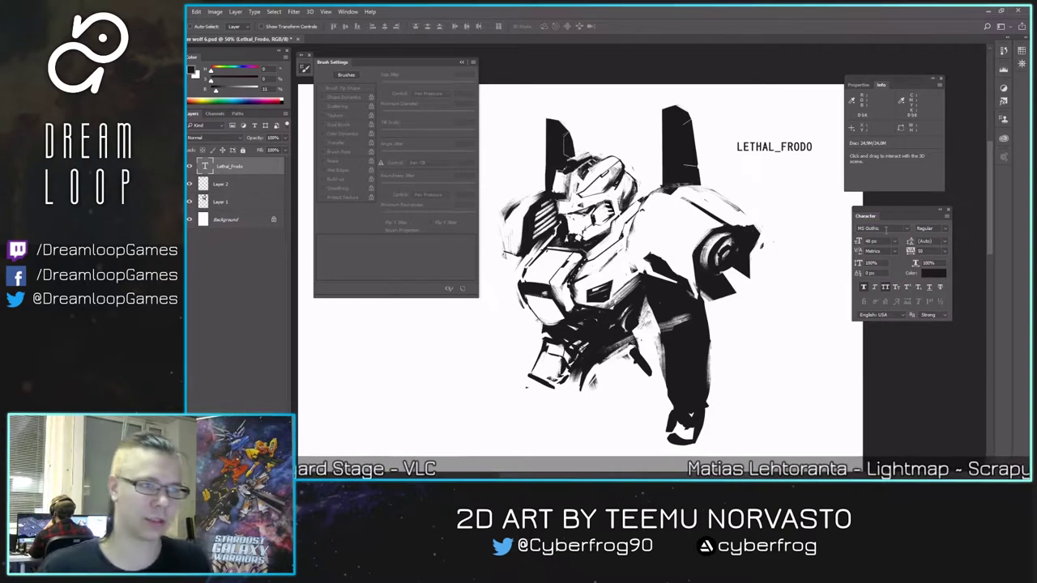
pyautogui.click(887, 228)
pyautogui.write('du')
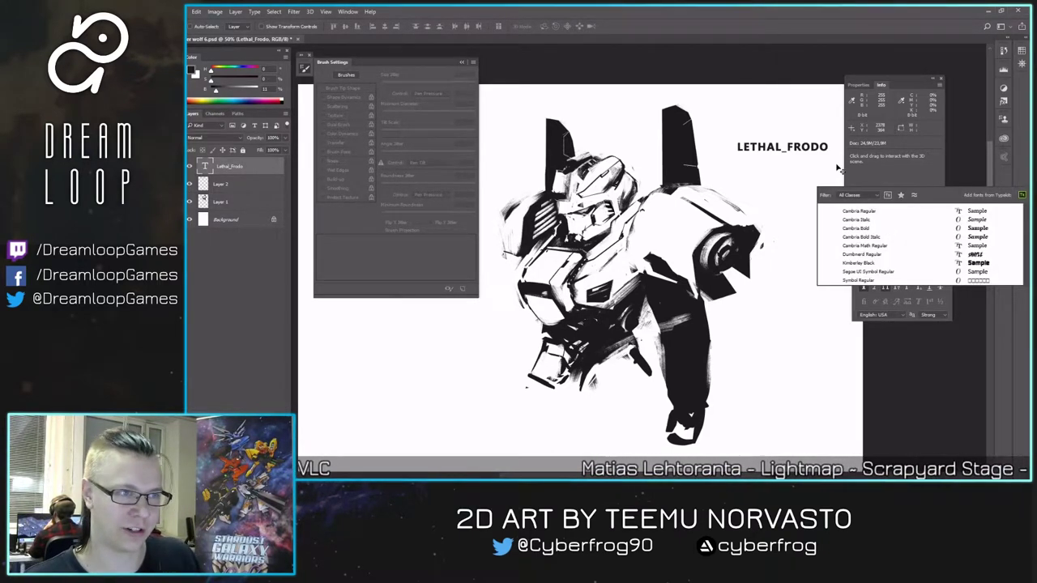
pyautogui.press('Escape')
pyautogui.click(878, 229)
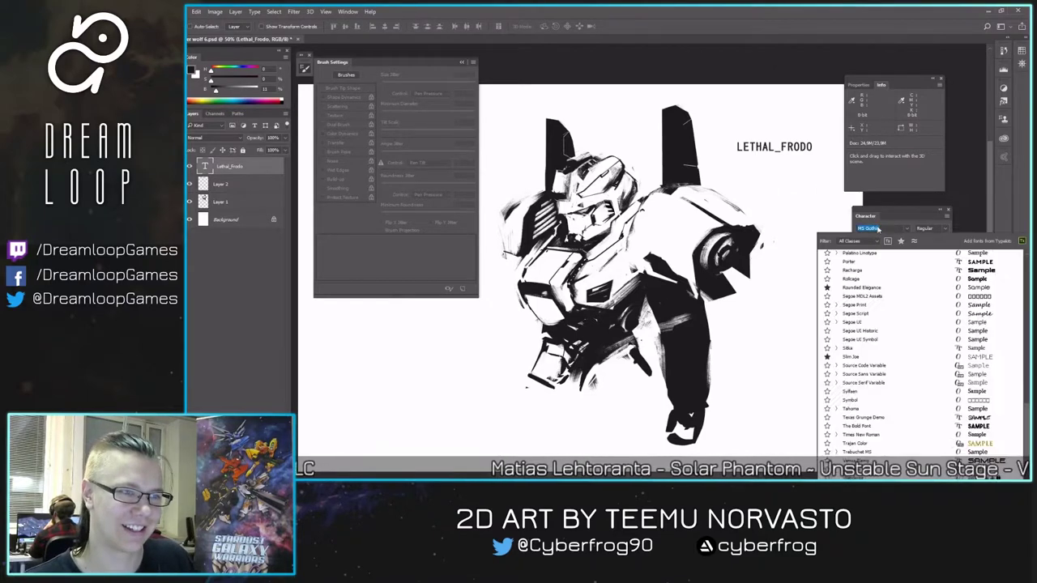
pyautogui.write('mb')
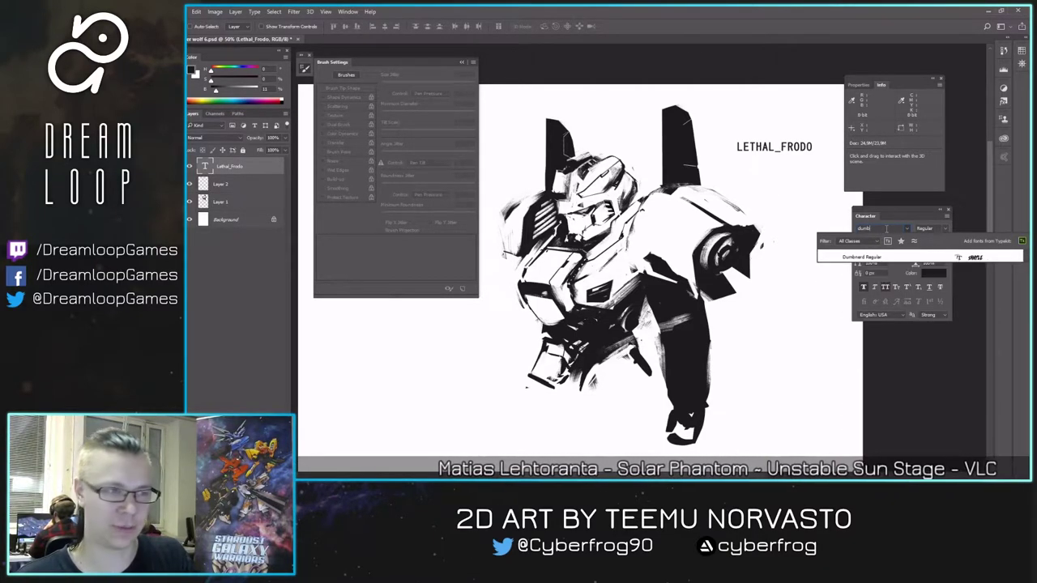
pyautogui.click(862, 257)
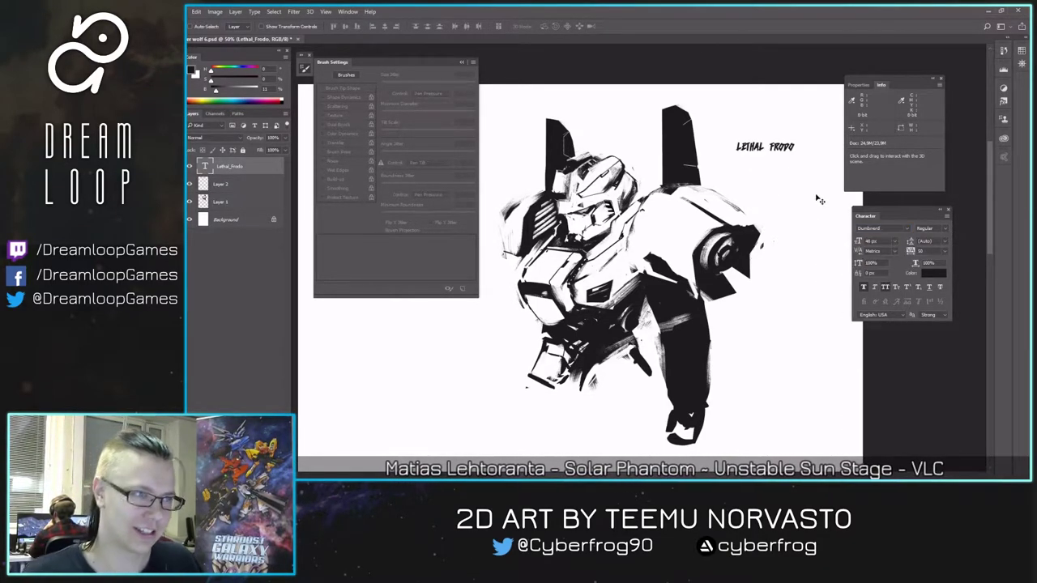
# - Enlarge the label to 120 px and move it onto the robot's near shoulder
pyautogui.click(895, 242)
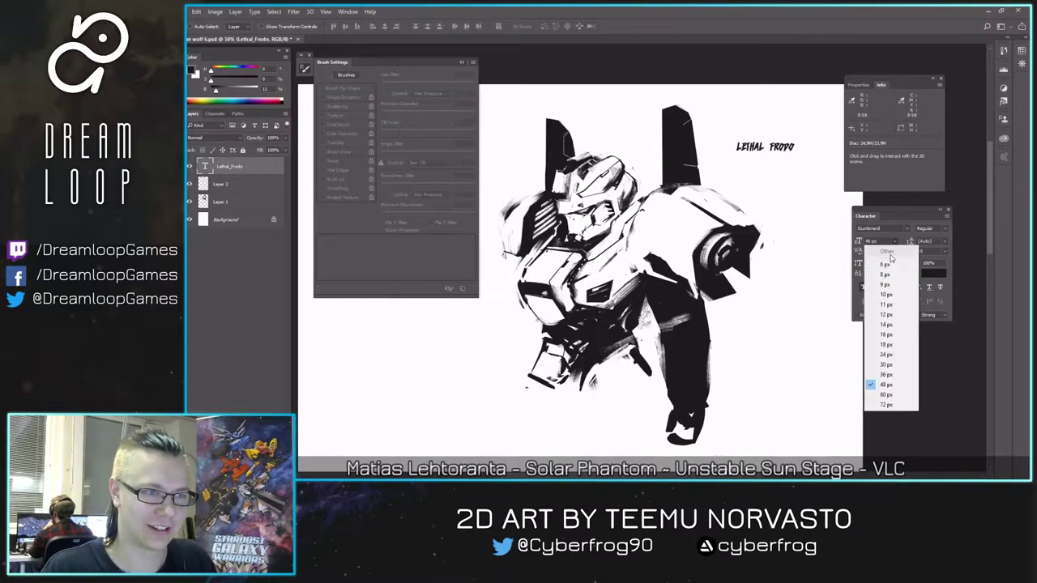
pyautogui.click(891, 403)
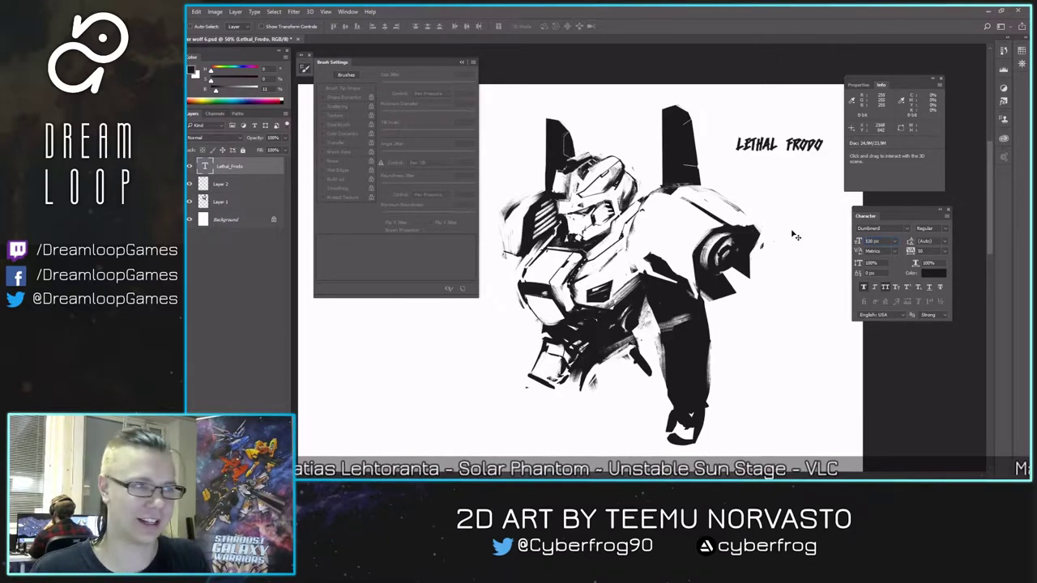
pyautogui.press('Return')
pyautogui.moveTo(780, 152); pyautogui.dragTo(649, 250)
pyautogui.hotkey('ctrl', '-')
pyautogui.hotkey('ctrl', '-')
pyautogui.hotkey('ctrl', '+')
pyautogui.hotkey('ctrl', 't')
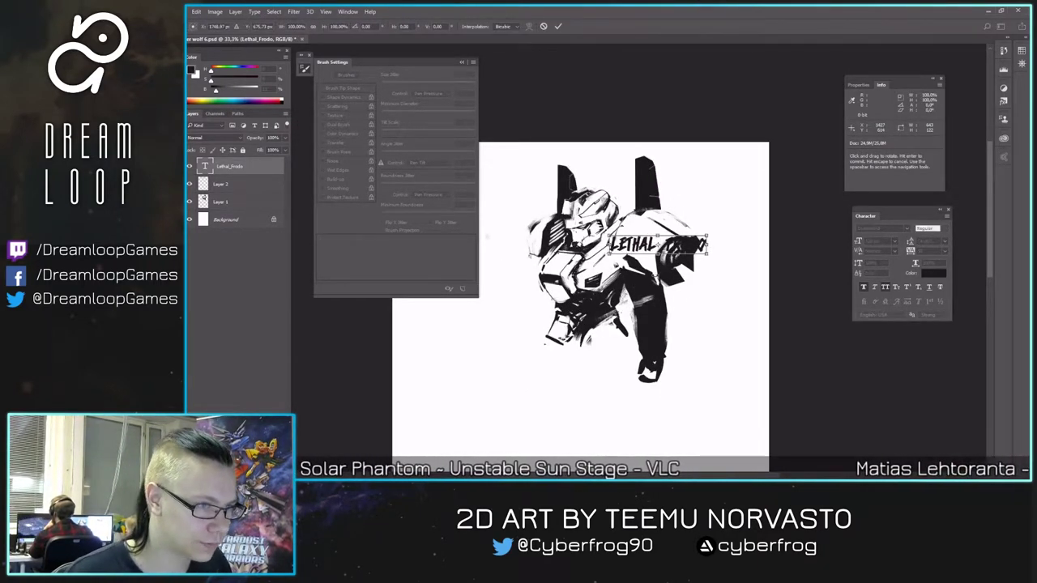
pyautogui.press('Return')
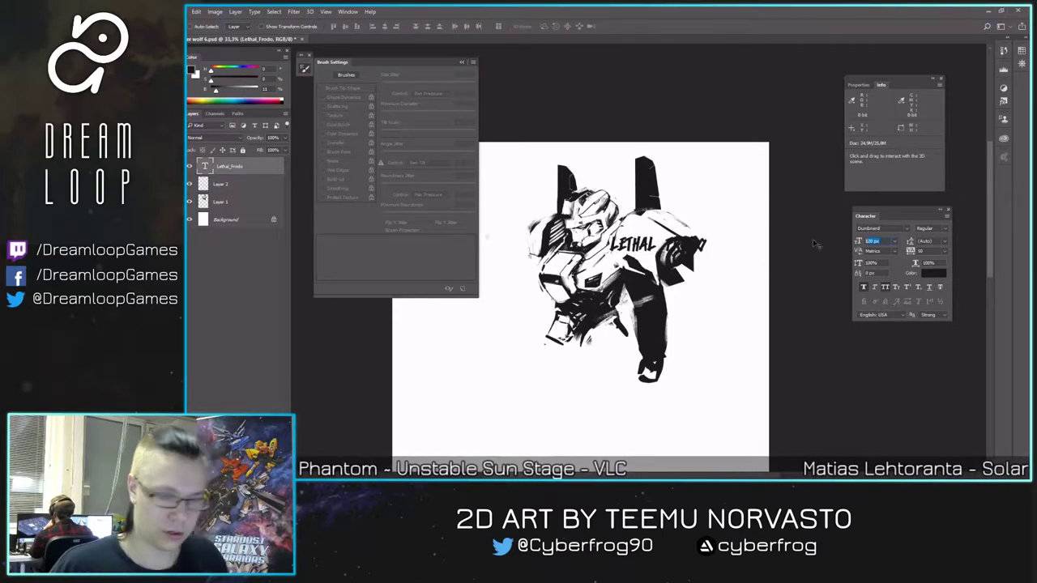
# - Try the label at a text size of 140 px
pyautogui.write('140')
pyautogui.press('Return')
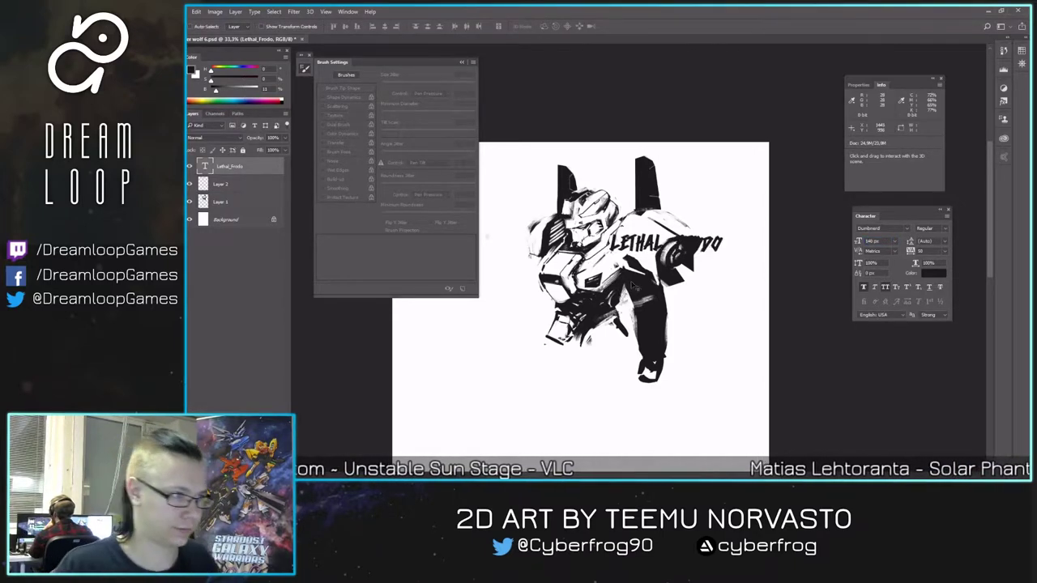
pyautogui.moveTo(631, 251)
pyautogui.mouseDown()
pyautogui.moveTo(606, 251)
pyautogui.moveTo(629, 252)
pyautogui.mouseUp()
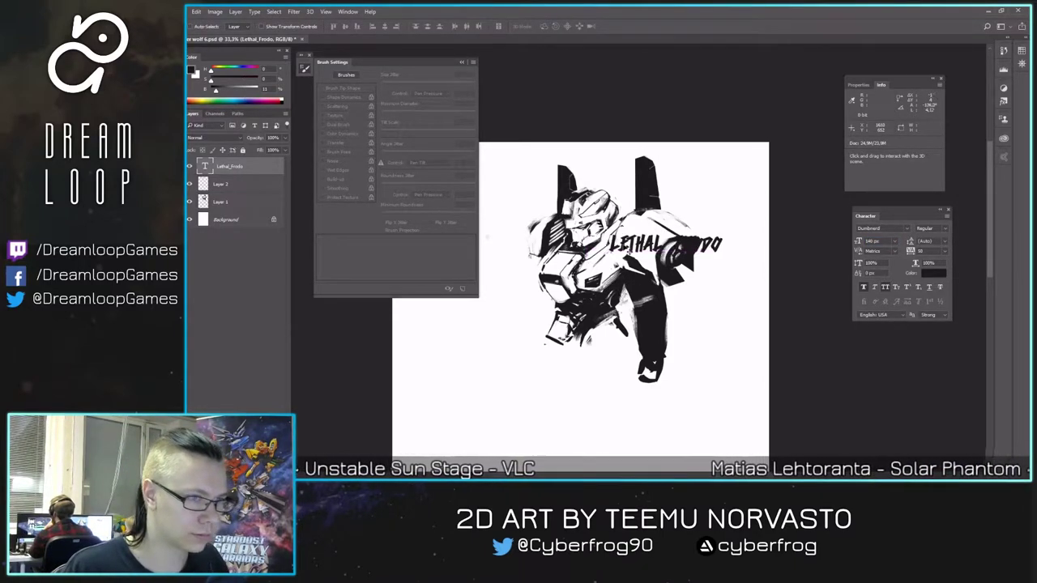
# - Set the label's text size to 120 px and shift it slightly up on the shoulder
pyautogui.click(894, 242)
pyautogui.click(884, 241)
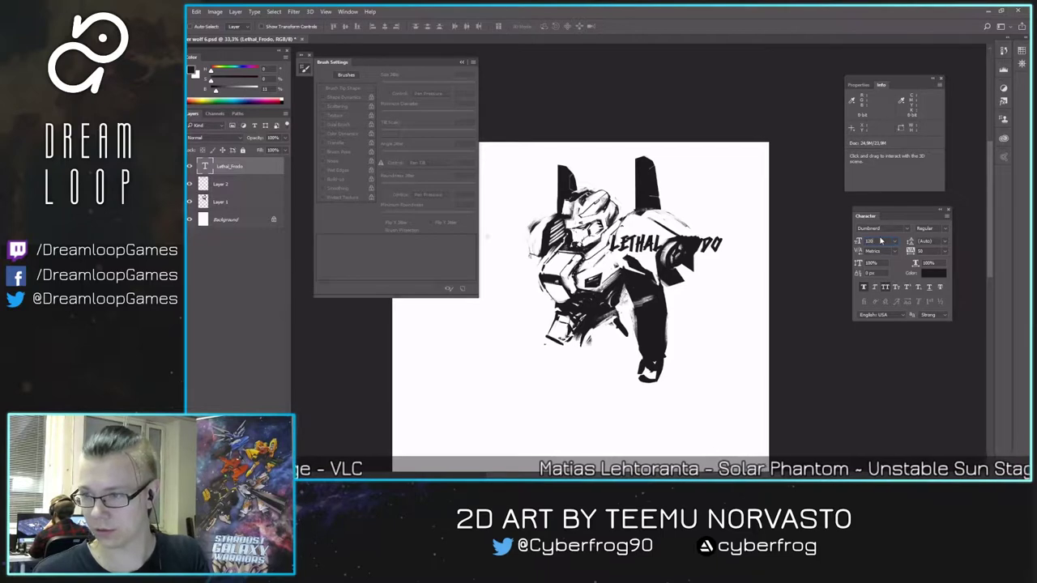
pyautogui.press('Return')
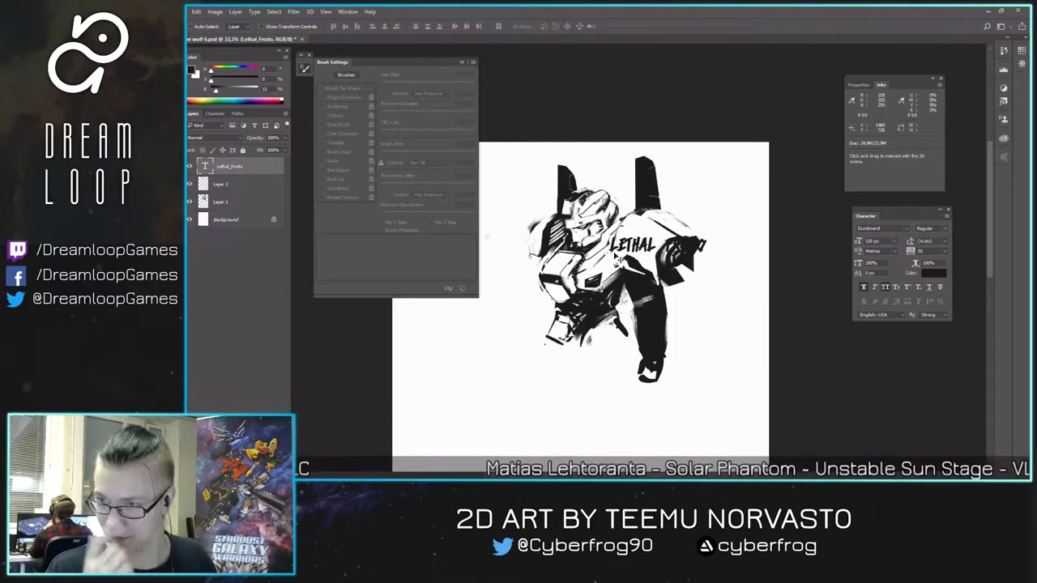
pyautogui.moveTo(632, 234); pyautogui.dragTo(629, 224)
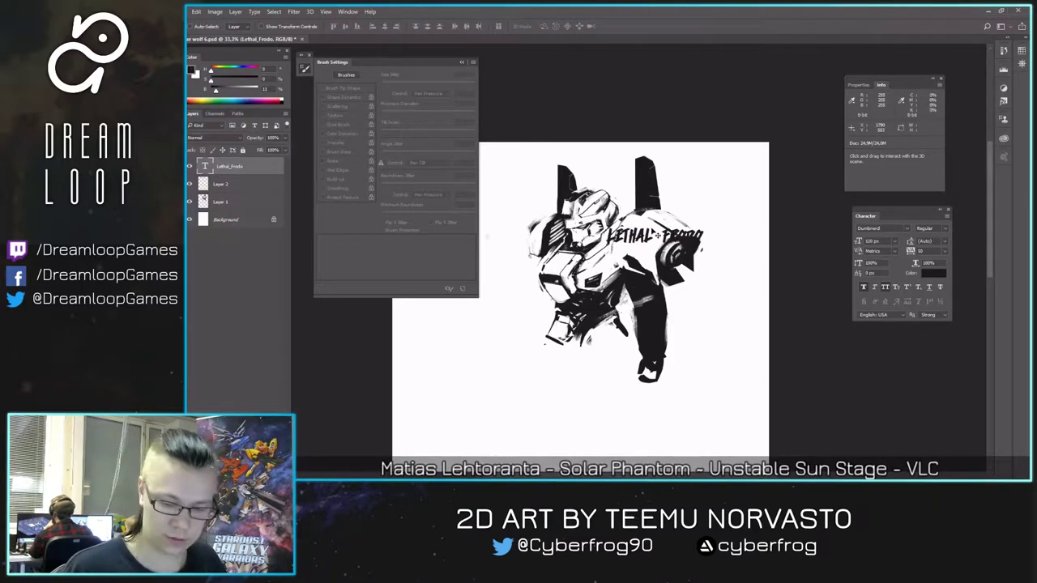
# - Rasterize the Lethal_Frodo text layer
pyautogui.press('b')
pyautogui.click(650, 244)
pyautogui.press('Return')
pyautogui.hotkey('ctrl', 't')
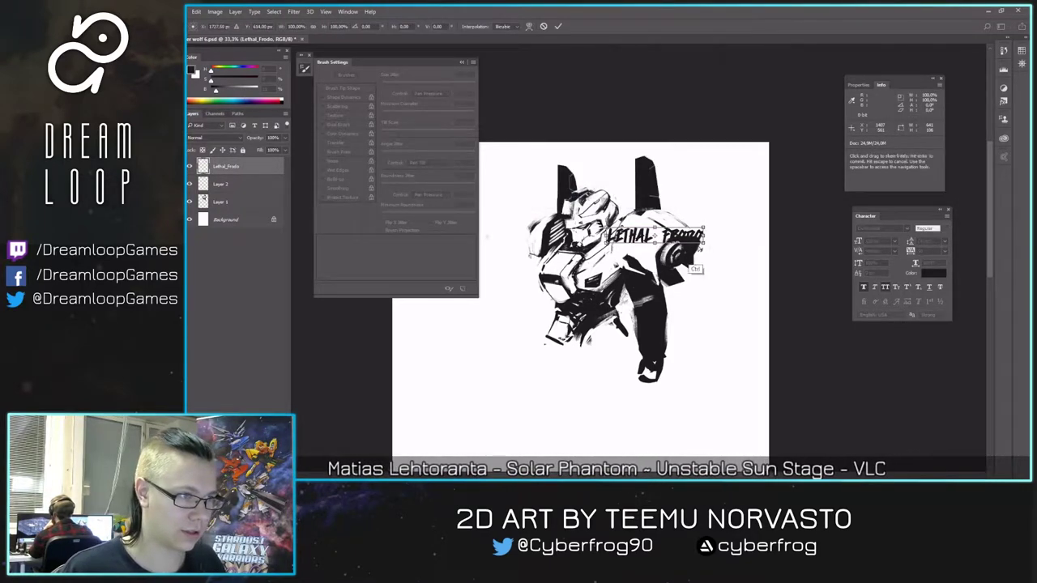
pyautogui.moveTo(697, 260); pyautogui.dragTo(607, 259)
pyautogui.hotkey('ctrl', '+')
pyautogui.hotkey('ctrl', '+')
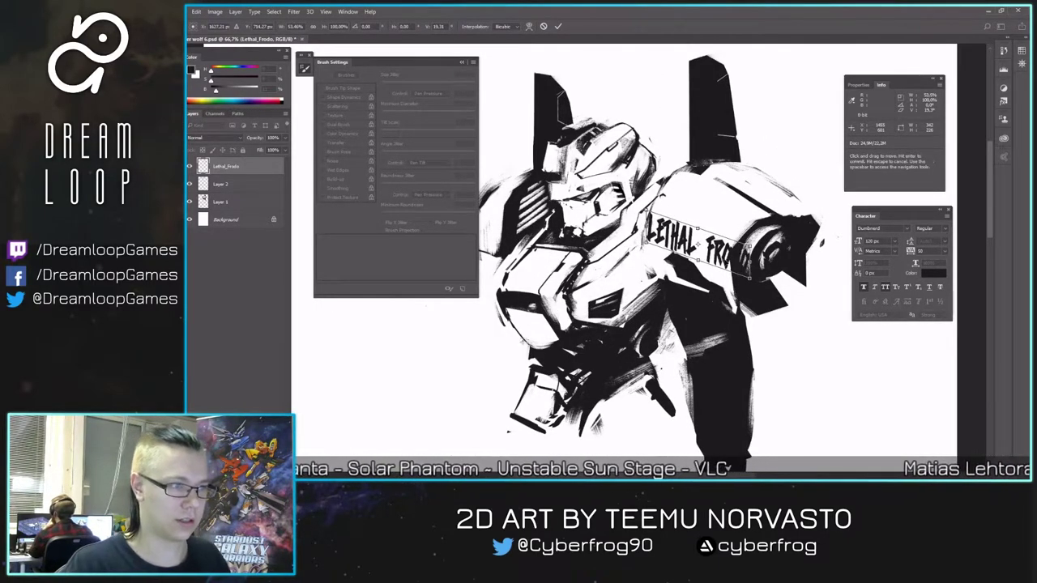
pyautogui.press('Escape')
# - Rotate the rasterized lettering about 15° counter-clockwise and position it along the near shoulder
pyautogui.moveTo(701, 232); pyautogui.dragTo(681, 234)
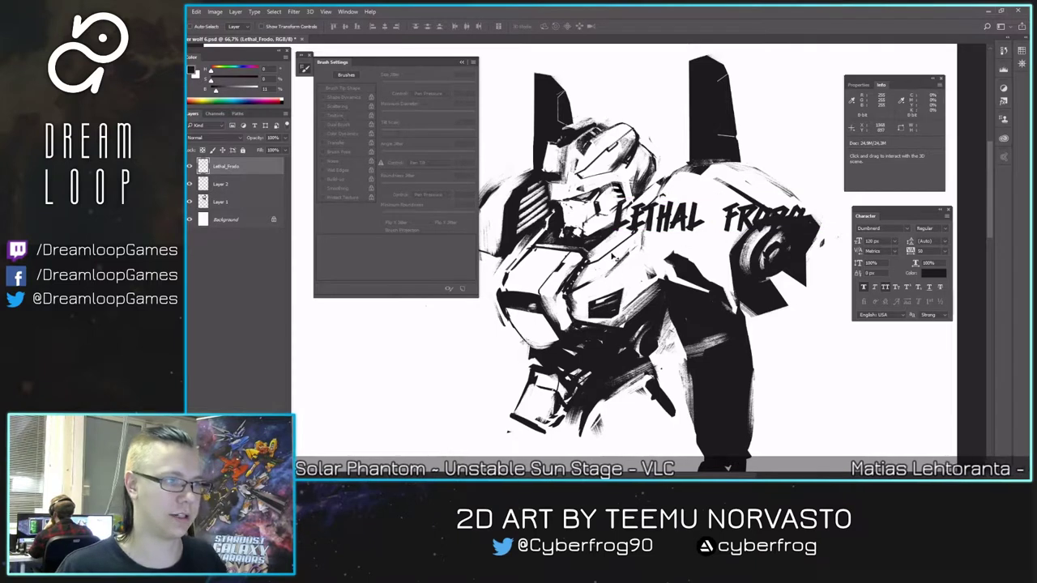
pyautogui.hotkey('ctrl', 't')
pyautogui.moveTo(818, 225); pyautogui.dragTo(816, 198)
pyautogui.moveTo(688, 217)
pyautogui.mouseDown()
pyautogui.moveTo(721, 204)
pyautogui.moveTo(701, 209)
pyautogui.mouseUp()
pyautogui.rightClick(707, 209)
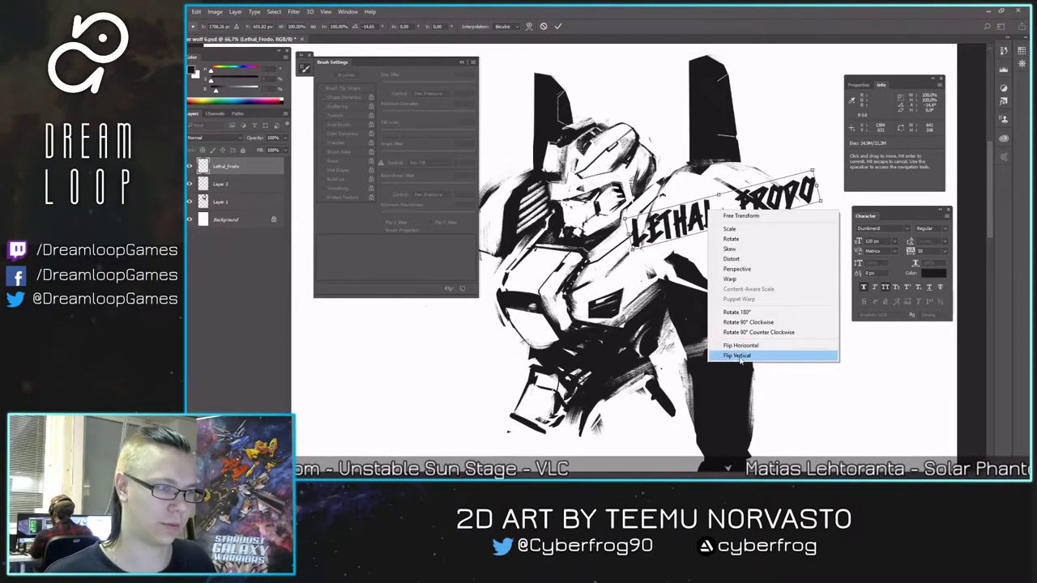
pyautogui.click(708, 258)
pyautogui.press('Return')
# - Warp the lettering with a custom mesh so it curves around the rounded near shoulder armor
pyautogui.hotkey('ctrl', 't')
pyautogui.rightClick(724, 235)
pyautogui.click(751, 306)
pyautogui.moveTo(758, 183)
pyautogui.mouseDown()
pyautogui.moveTo(798, 166)
pyautogui.moveTo(794, 187)
pyautogui.moveTo(746, 182)
pyautogui.mouseUp()
pyautogui.moveTo(632, 248); pyautogui.dragTo(655, 272)
pyautogui.moveTo(633, 201); pyautogui.dragTo(642, 206)
pyautogui.moveTo(694, 169); pyautogui.dragTo(695, 175)
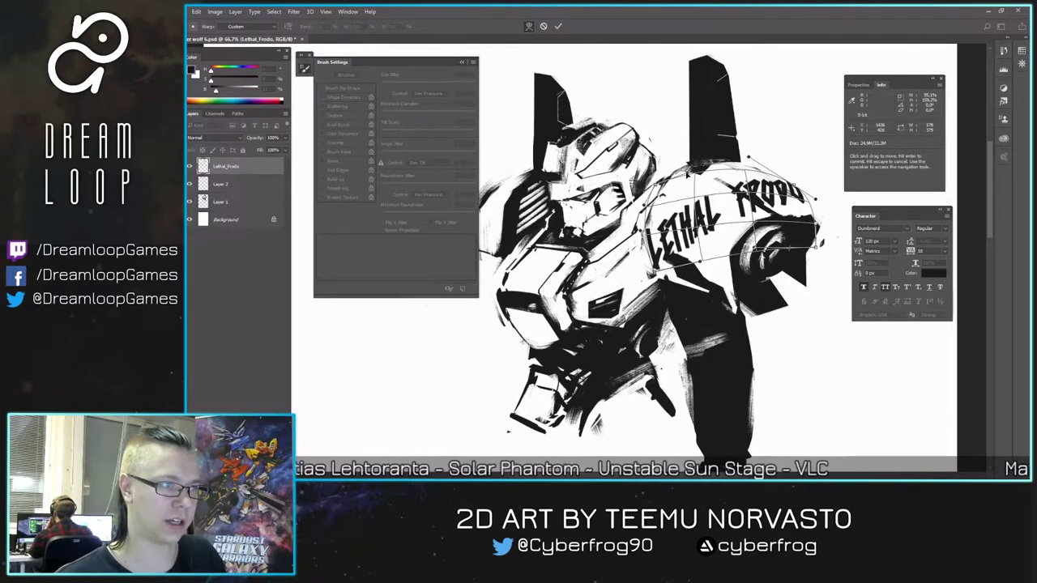
pyautogui.moveTo(738, 172); pyautogui.dragTo(736, 169)
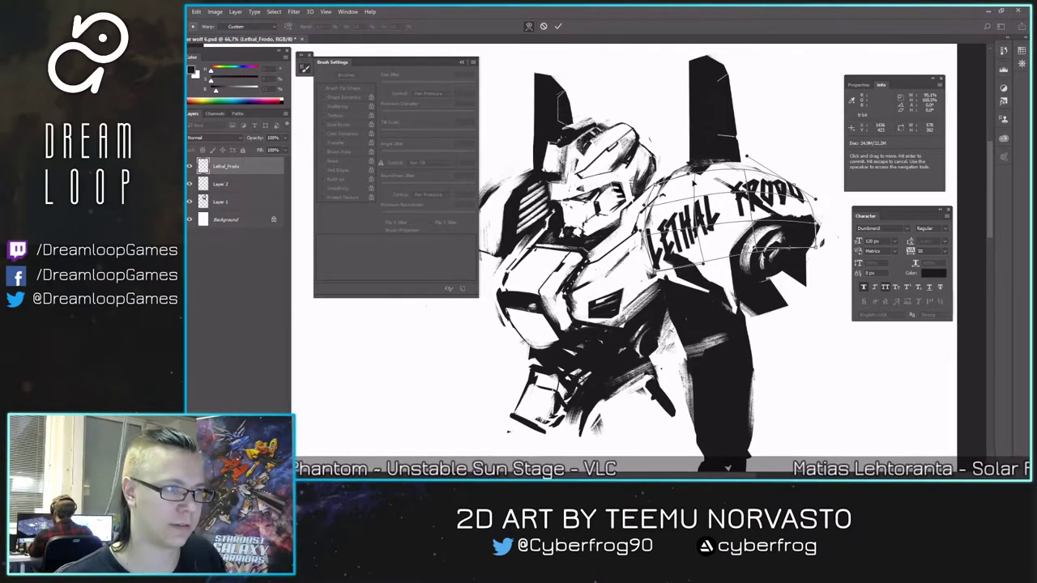
pyautogui.moveTo(712, 222); pyautogui.dragTo(662, 195)
pyautogui.moveTo(815, 199); pyautogui.dragTo(818, 204)
pyautogui.moveTo(747, 157); pyautogui.dragTo(757, 165)
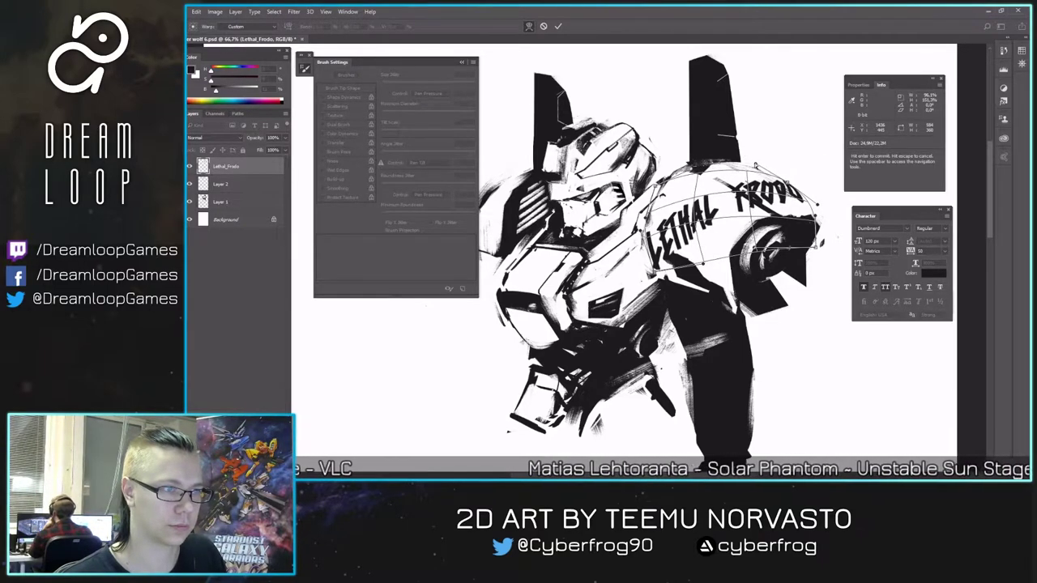
pyautogui.press('Return')
# - Mirror the whole canvas to check the drawing, and flip it back to its original orientation
pyautogui.hotkey('ctrl', '-')
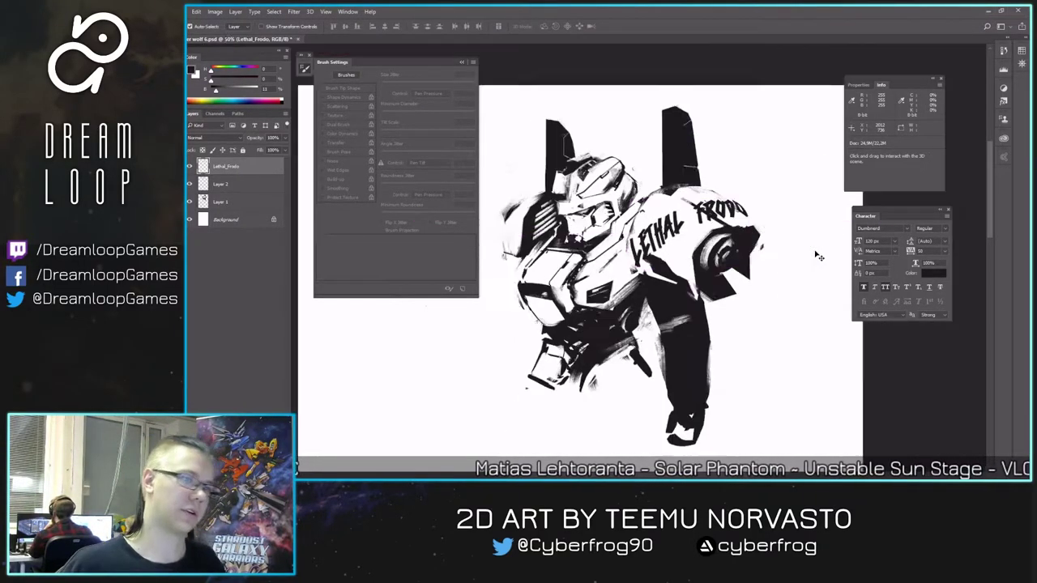
pyautogui.hotkey('ctrl', 'f')
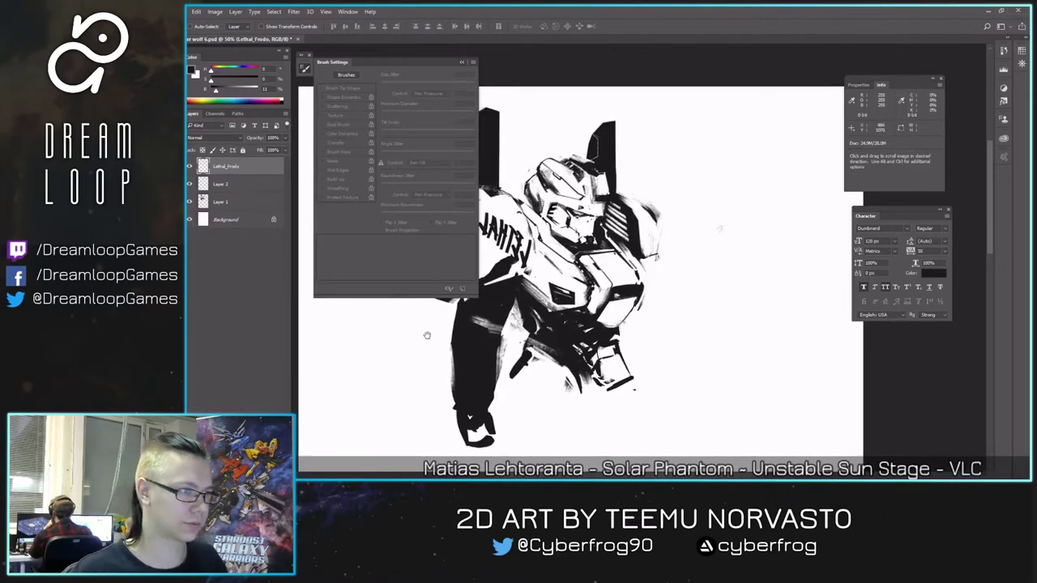
pyautogui.keyDown('space'); pyautogui.moveTo(426, 335); pyautogui.dragTo(580, 366); pyautogui.keyUp('space')
pyautogui.hotkey('ctrl', 'shift', 'h')
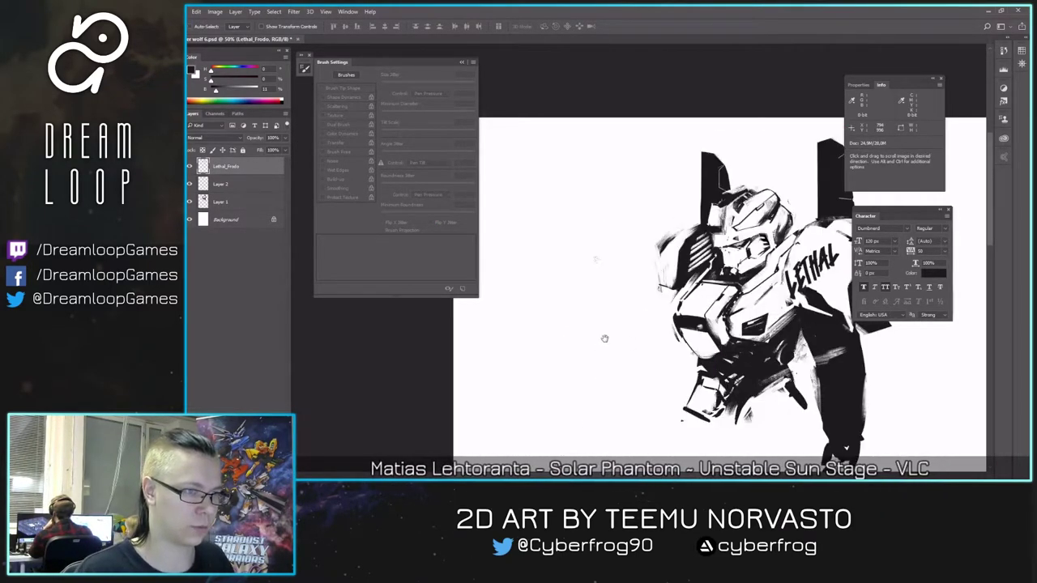
# - Set the text font to Gunplay Regular
pyautogui.press('t')
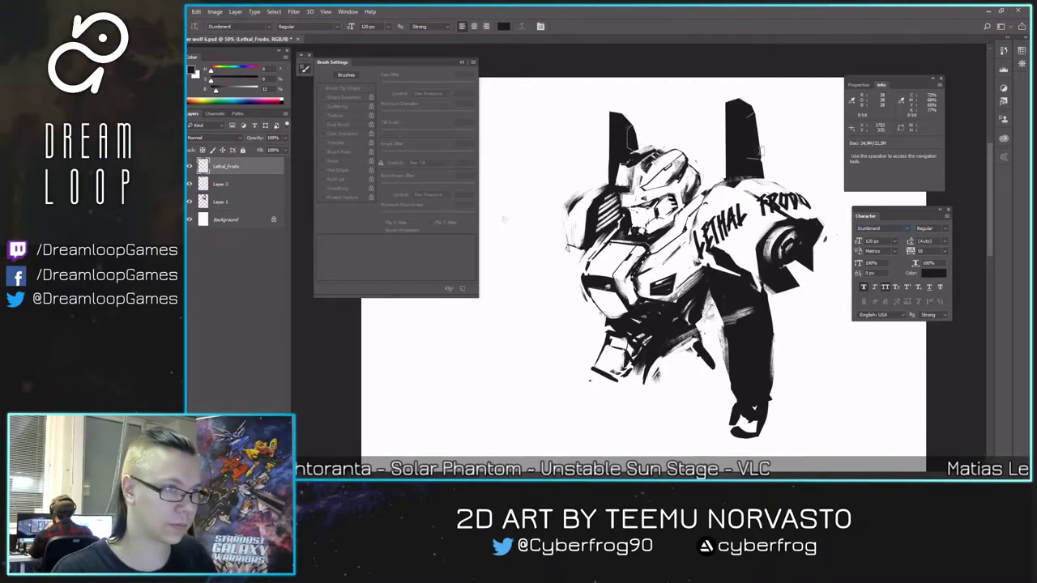
pyautogui.press('BackSpace')
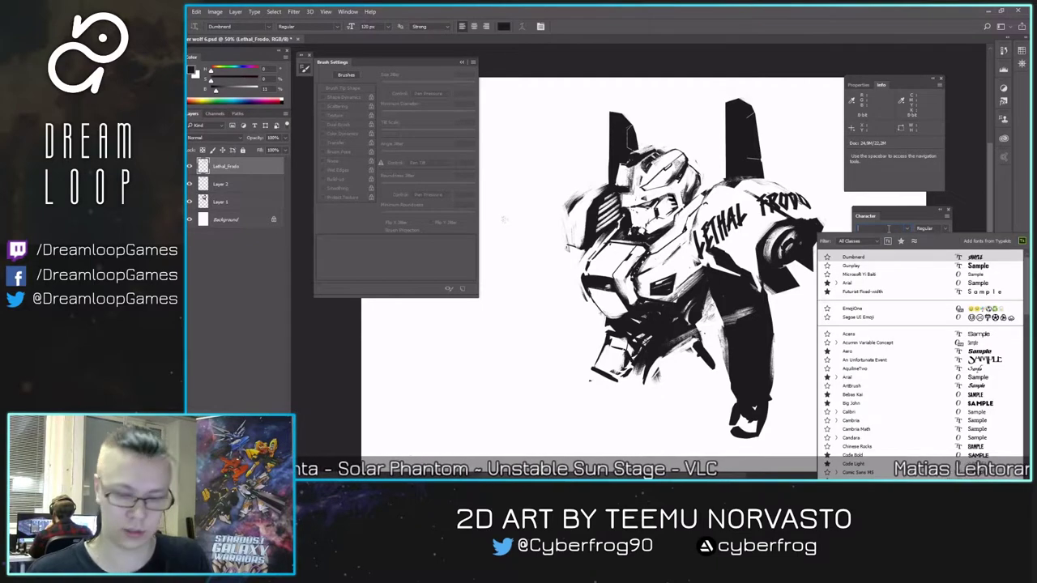
pyautogui.write('gun Gothic')
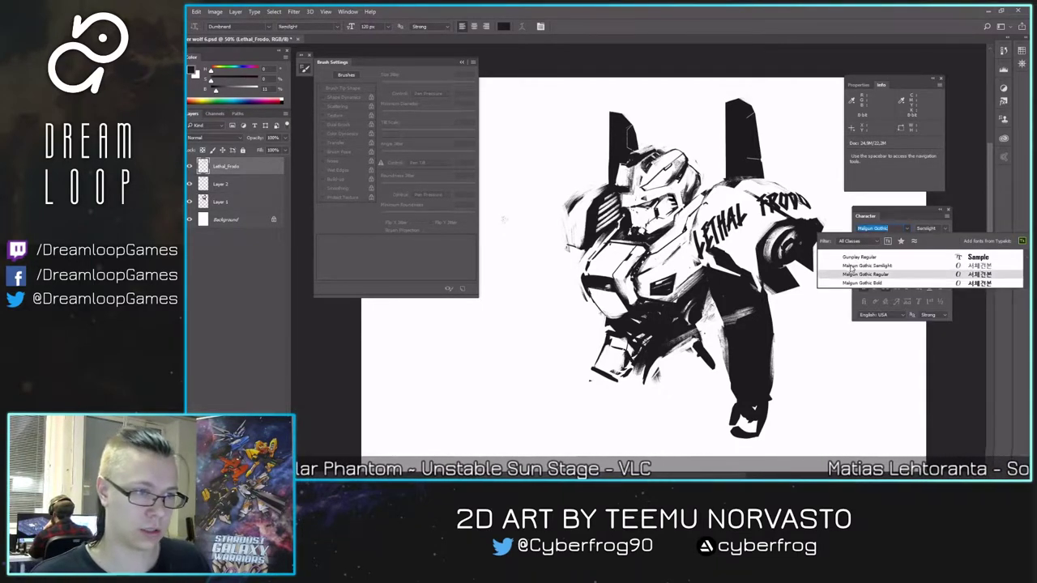
pyautogui.click(857, 257)
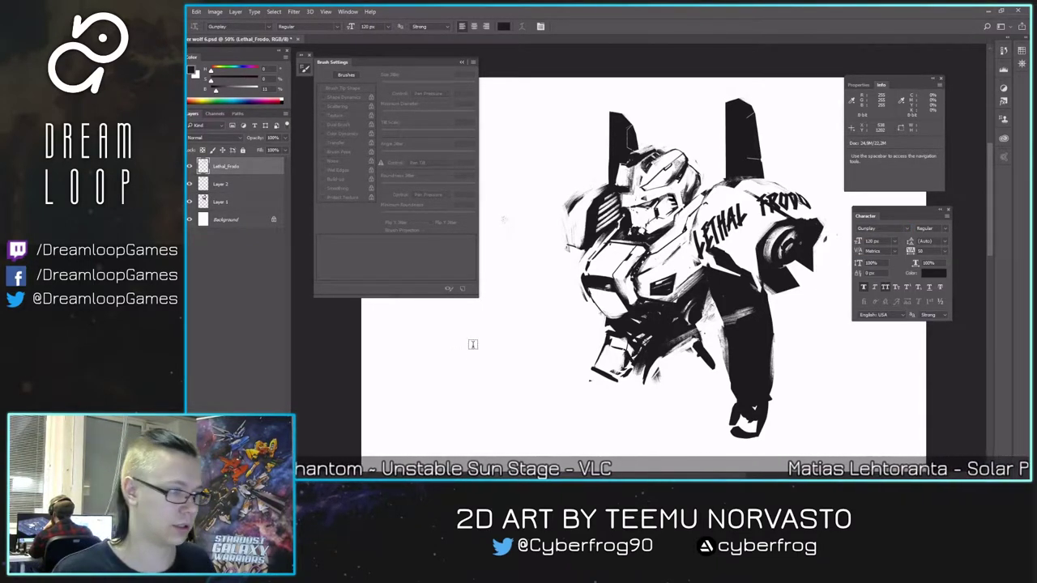
# - Add the text line "Anniversary MK II" across the lower part of the robot
pyautogui.click(450, 357)
pyautogui.write('ANNIVERSARY')
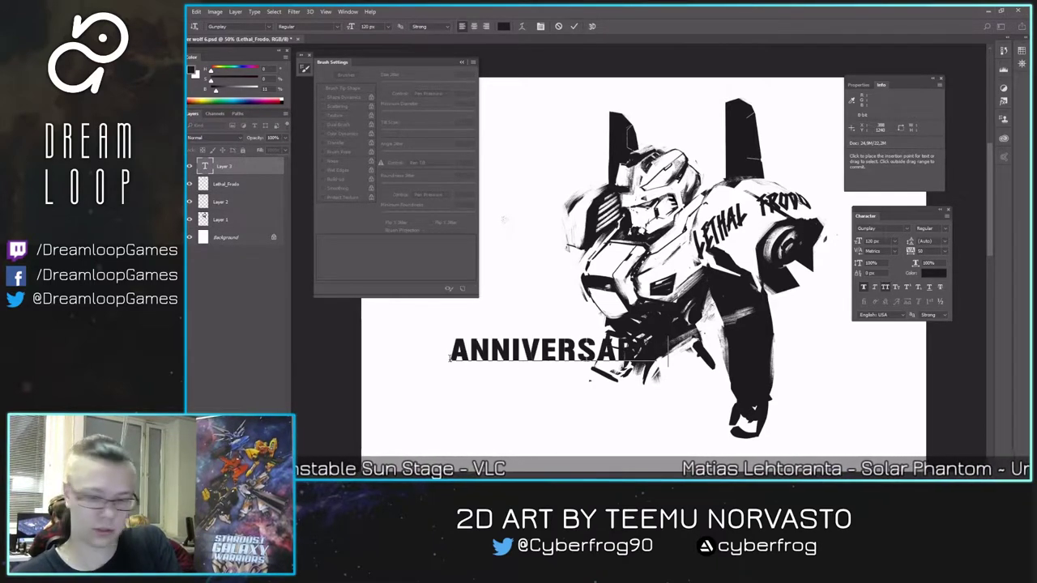
pyautogui.write(' MK')
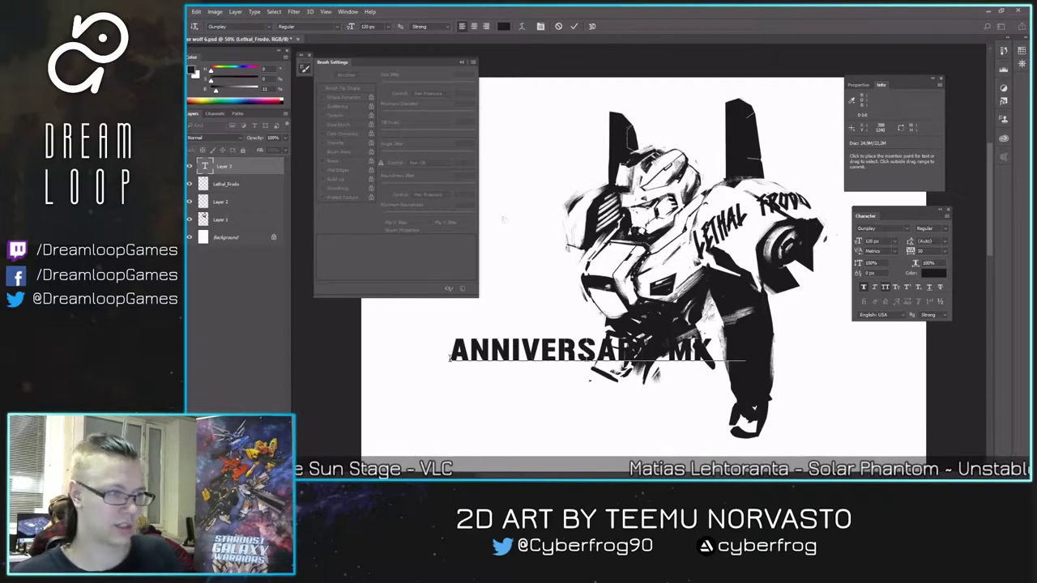
pyautogui.click(575, 28)
pyautogui.moveTo(504, 383)
pyautogui.mouseDown()
pyautogui.moveTo(516, 327)
pyautogui.moveTo(521, 393)
pyautogui.mouseUp()
pyautogui.press('v')
pyautogui.hotkey('ctrl', '-')
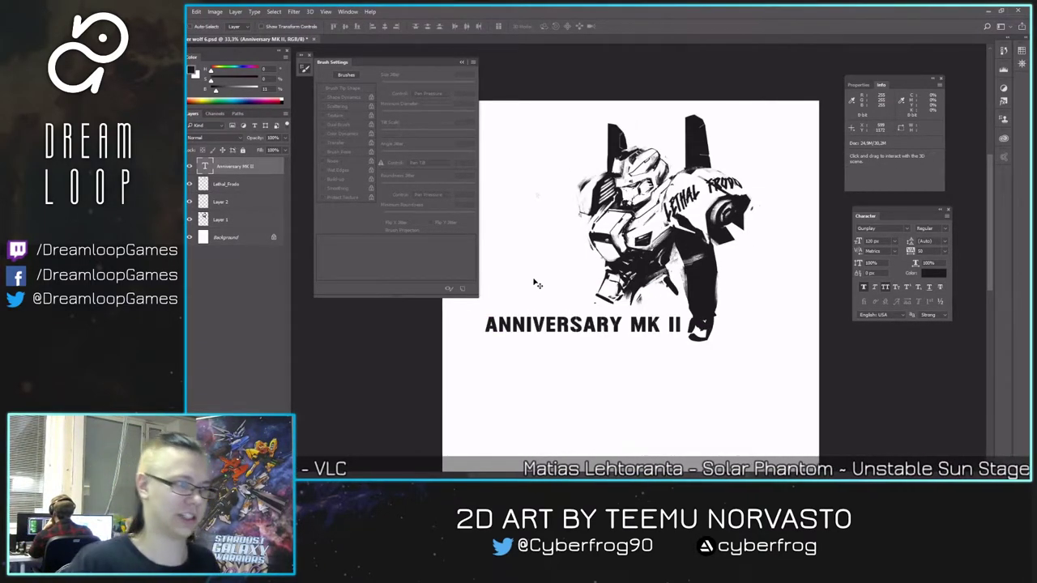
pyautogui.hotkey('ctrl', '+')
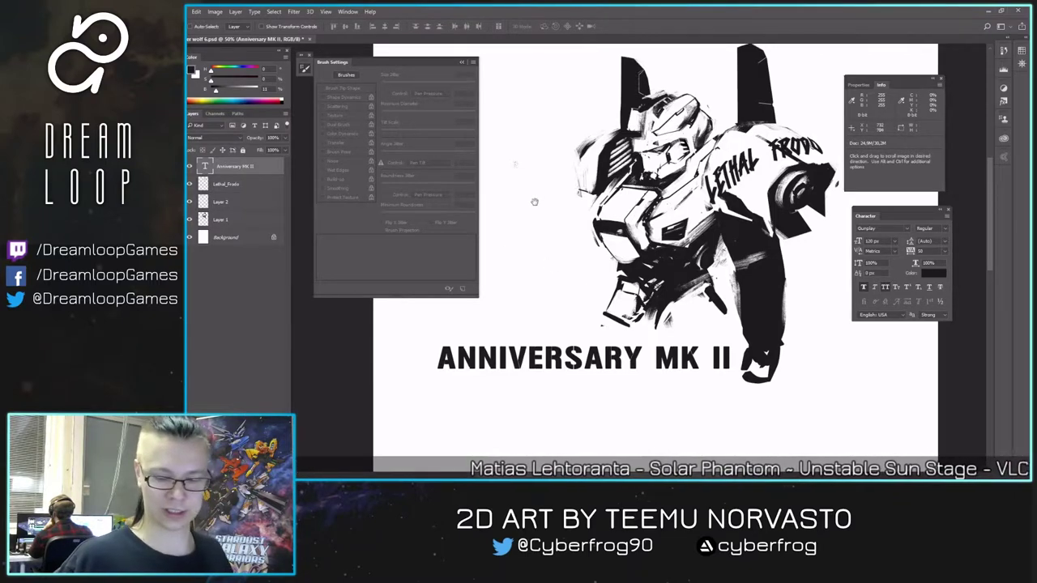
# - Shift the Anniversary MK II text up beside the robot's waist and set its font size to 60 px
pyautogui.moveTo(564, 359); pyautogui.dragTo(536, 306)
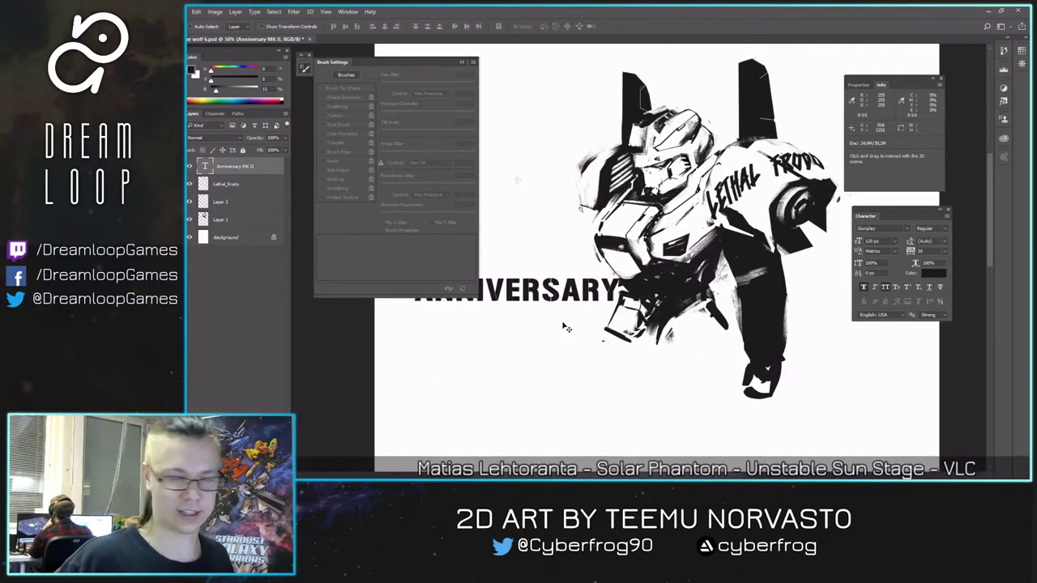
pyautogui.hotkey('ctrl', 't')
pyautogui.press('Return')
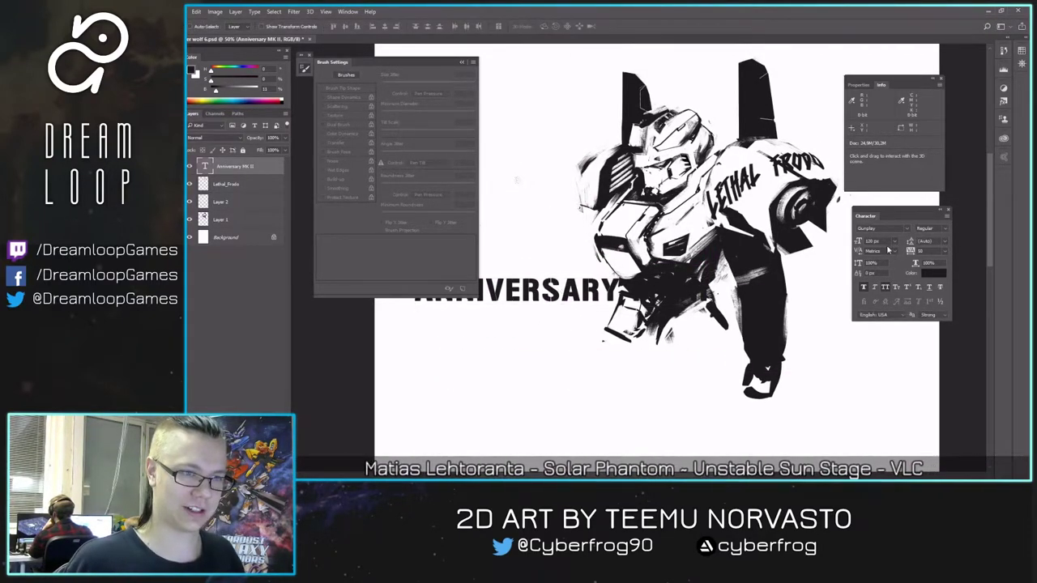
pyautogui.click(895, 241)
pyautogui.click(891, 397)
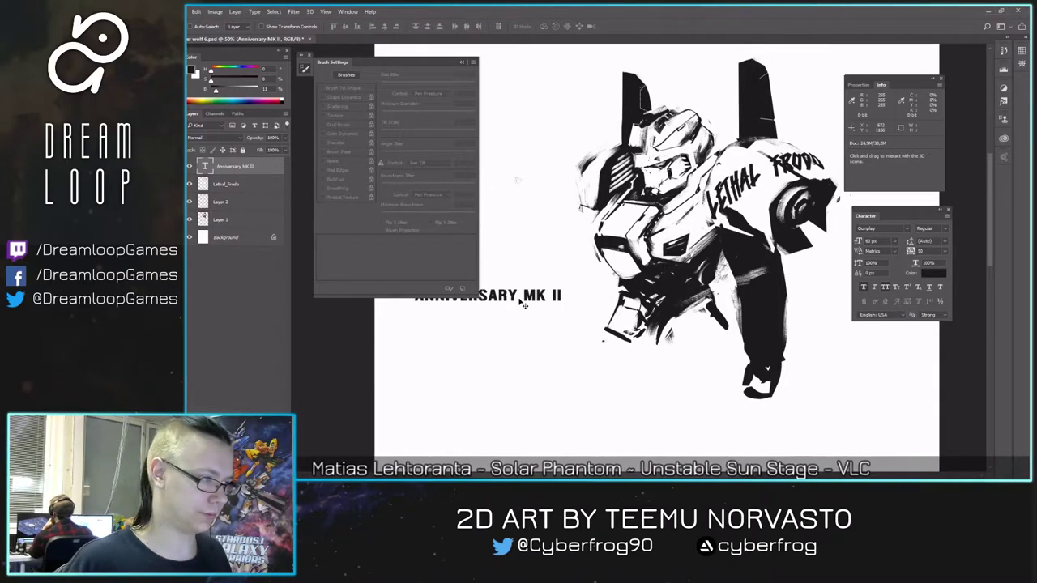
# - Move the Anniversary MK II text up over the robot's face
pyautogui.moveTo(512, 296); pyautogui.dragTo(639, 218)
pyautogui.hotkey('ctrl', '+')
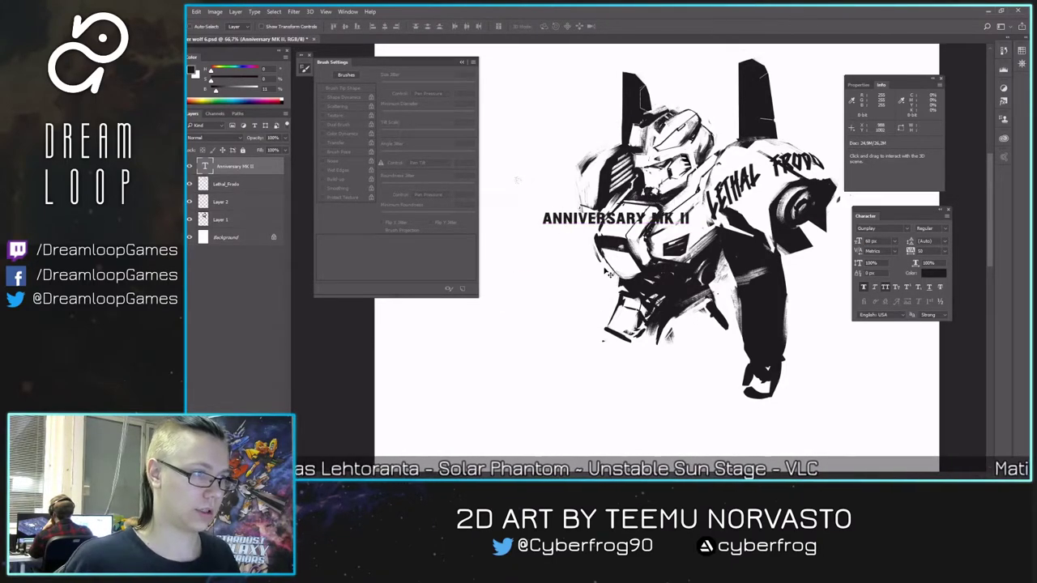
pyautogui.moveTo(562, 276); pyautogui.dragTo(586, 296)
pyautogui.moveTo(559, 339); pyautogui.dragTo(590, 264)
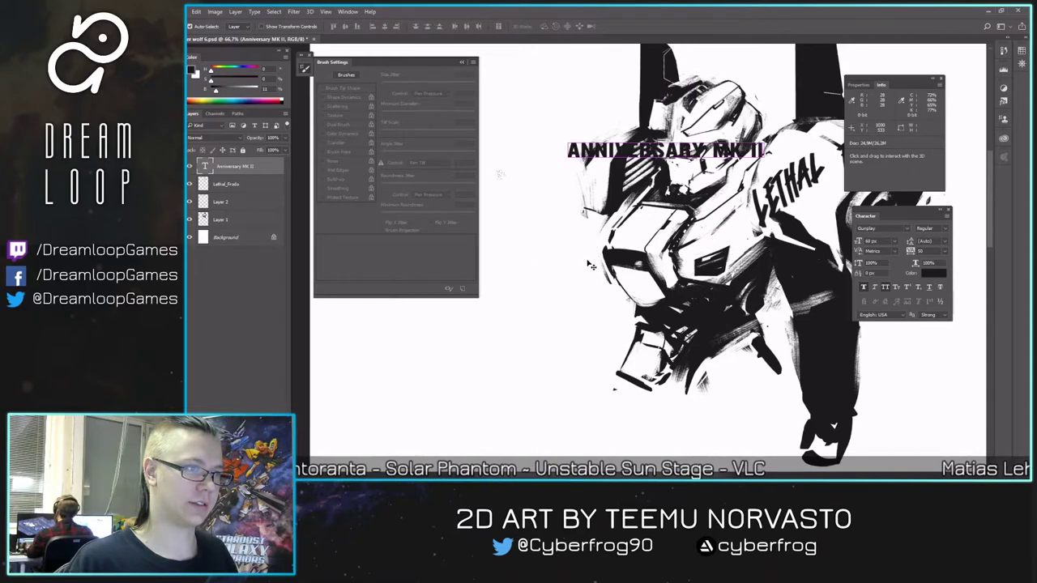
# - Mirror the canvas to check the composition with the new text, and flip it back
pyautogui.press('F2')
pyautogui.moveTo(682, 189); pyautogui.dragTo(671, 239)
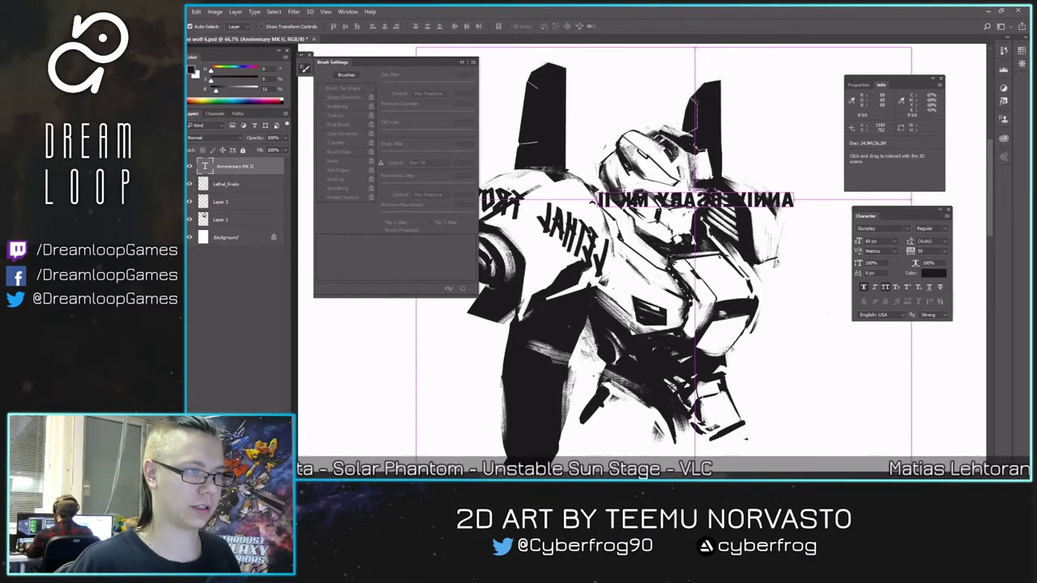
pyautogui.hotkey('ctrl', 'shift', 'h')
pyautogui.scroll(-2, 617, 290)
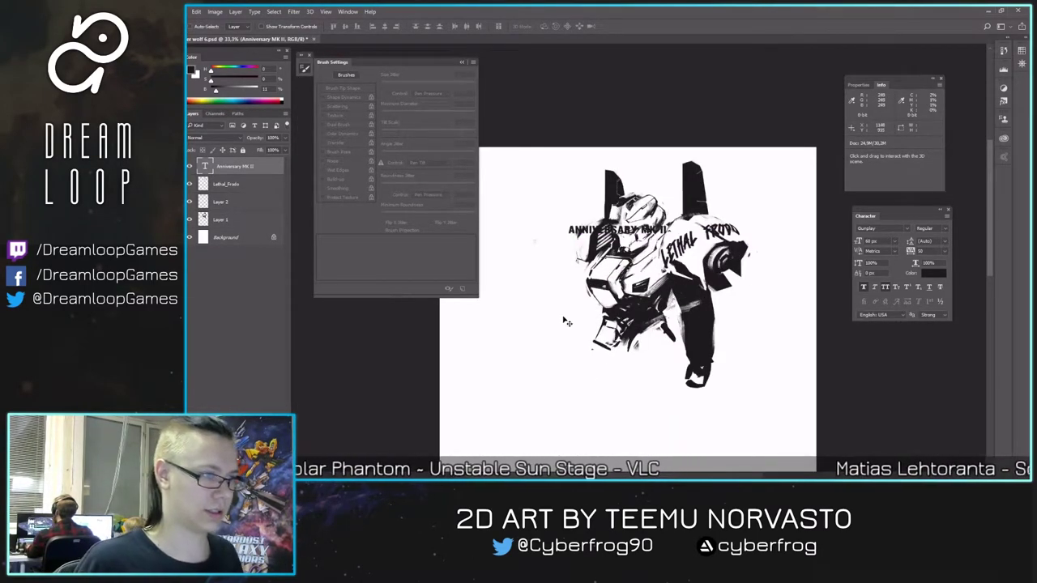
# - Scale the Anniversary MK II text to about 30%, rotate it about 34° counter-clockwise and place it on the helmet
pyautogui.scroll(1, 577, 259)
pyautogui.moveTo(647, 195); pyautogui.dragTo(606, 162)
pyautogui.hotkey('ctrl', 't')
pyautogui.moveTo(567, 318); pyautogui.dragTo(646, 346)
pyautogui.moveTo(621, 198); pyautogui.dragTo(622, 219)
pyautogui.moveTo(559, 271); pyautogui.dragTo(655, 242)
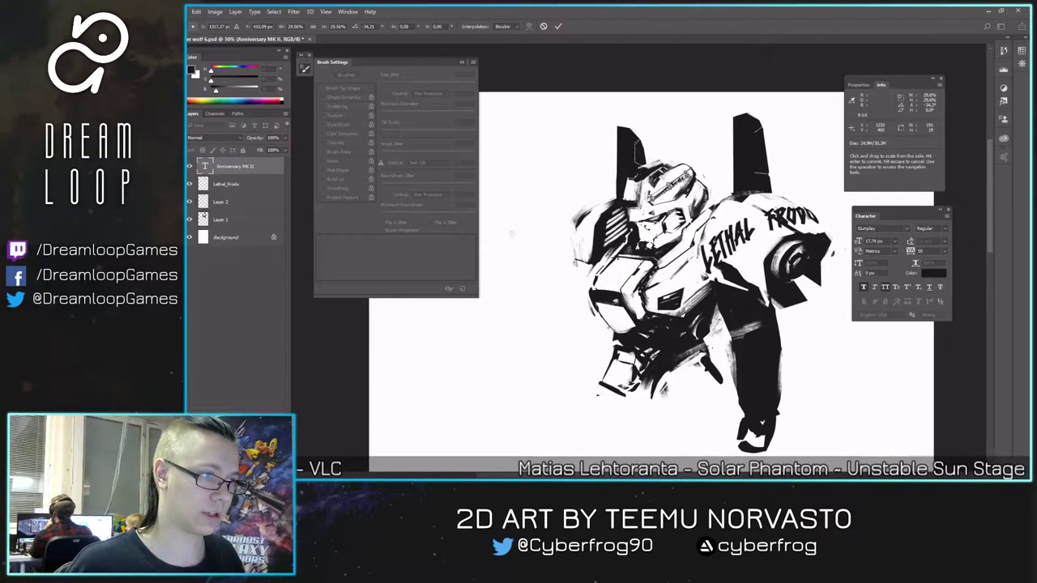
pyautogui.moveTo(619, 270); pyautogui.dragTo(634, 282)
pyautogui.press('Return')
# - Set the helmet text's font size to 20 px and fine-tune its placement along the helmet plate
pyautogui.scroll(2, 642, 242)
pyautogui.scroll(-1, 641, 241)
pyautogui.hotkey('ctrl', '+')
pyautogui.click(890, 241)
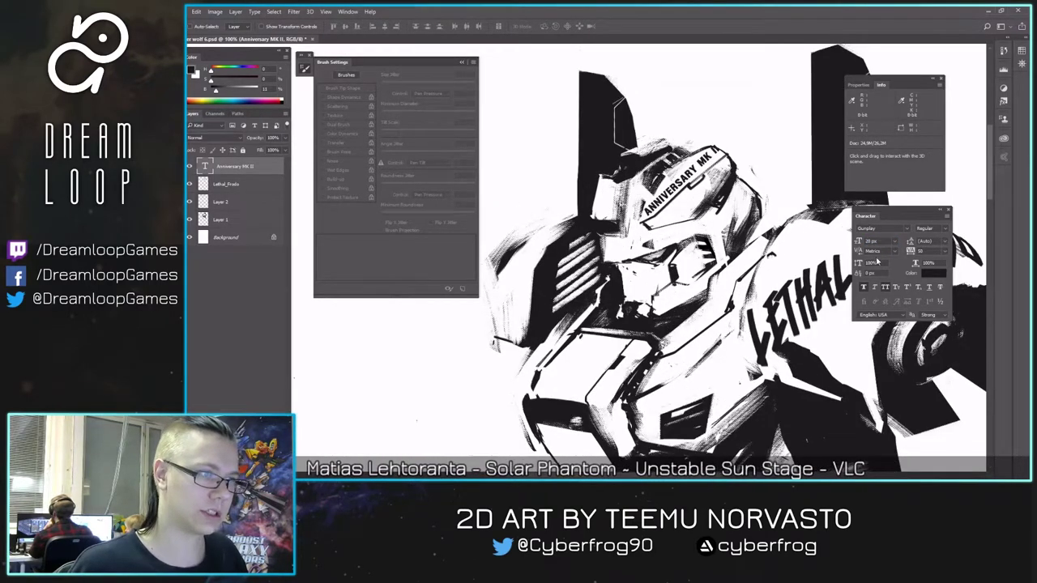
pyautogui.moveTo(657, 208); pyautogui.dragTo(654, 210)
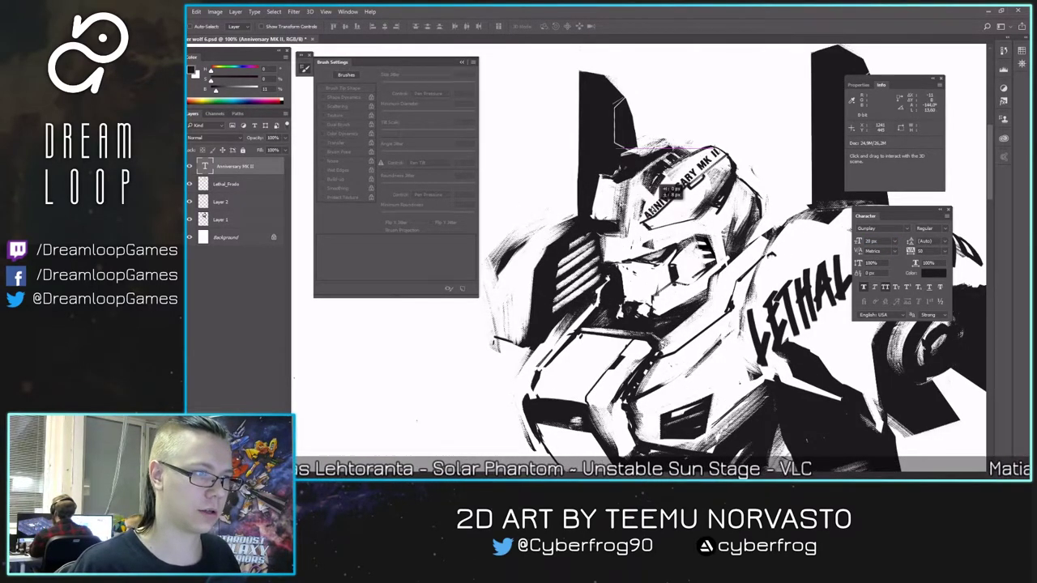
pyautogui.hotkey('ctrl', 't')
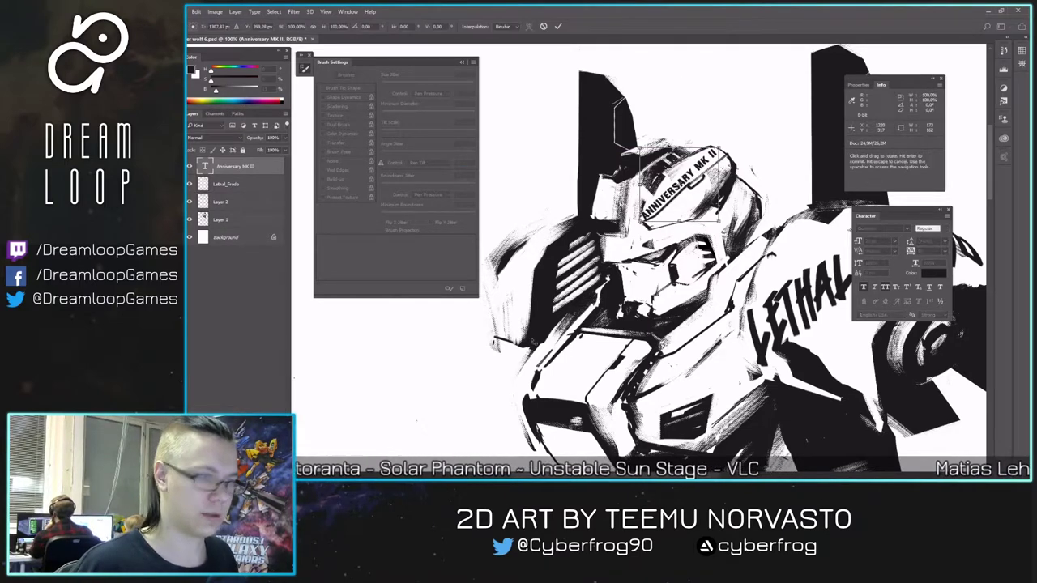
pyautogui.press('Return')
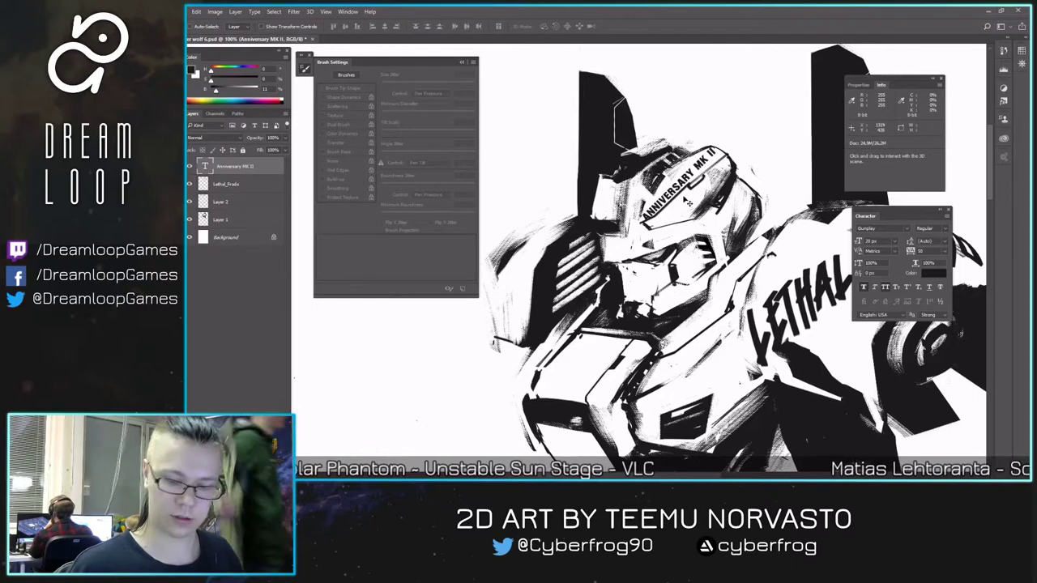
# - Rasterize the Anniversary MK II text layer
pyautogui.press('b')
pyautogui.click(688, 203)
pyautogui.press('Return')
# - Lasso the MK II end of the helmet lettering and transform it with a slight stretch and vertical skew to follow the helmet's curve
pyautogui.press('l')
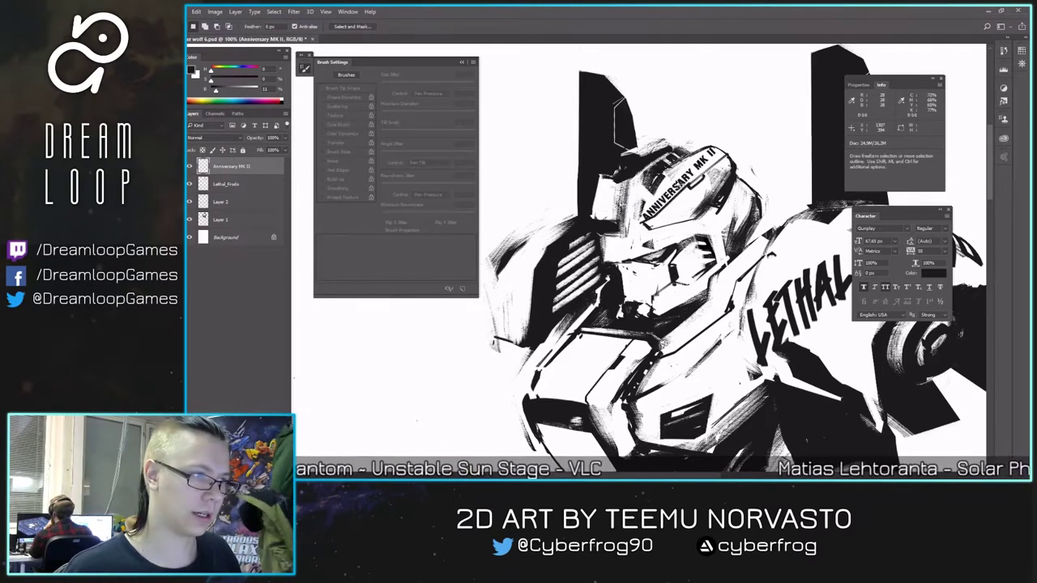
pyautogui.hotkey('ctrl', 't')
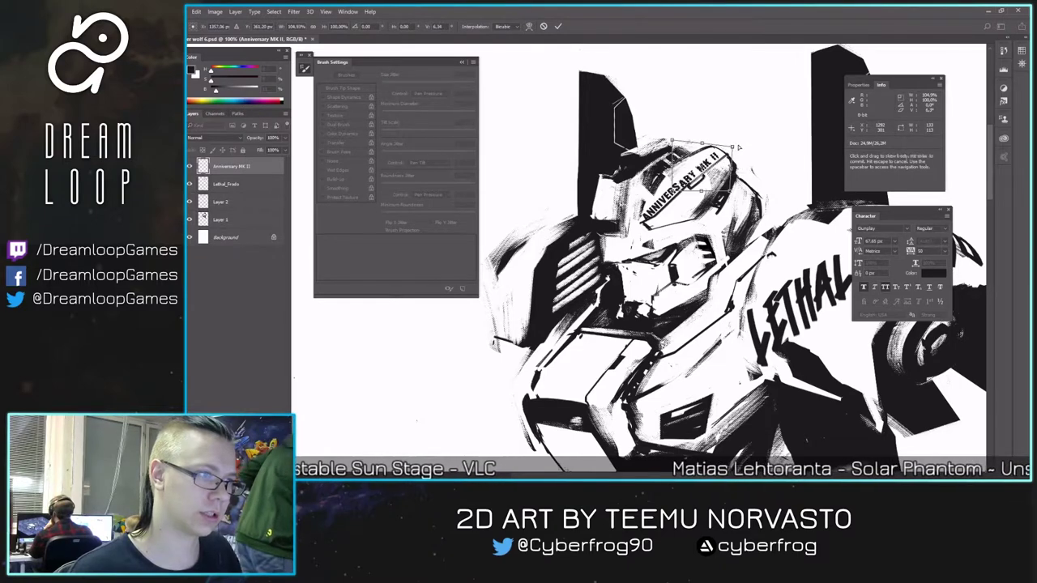
pyautogui.press('Return')
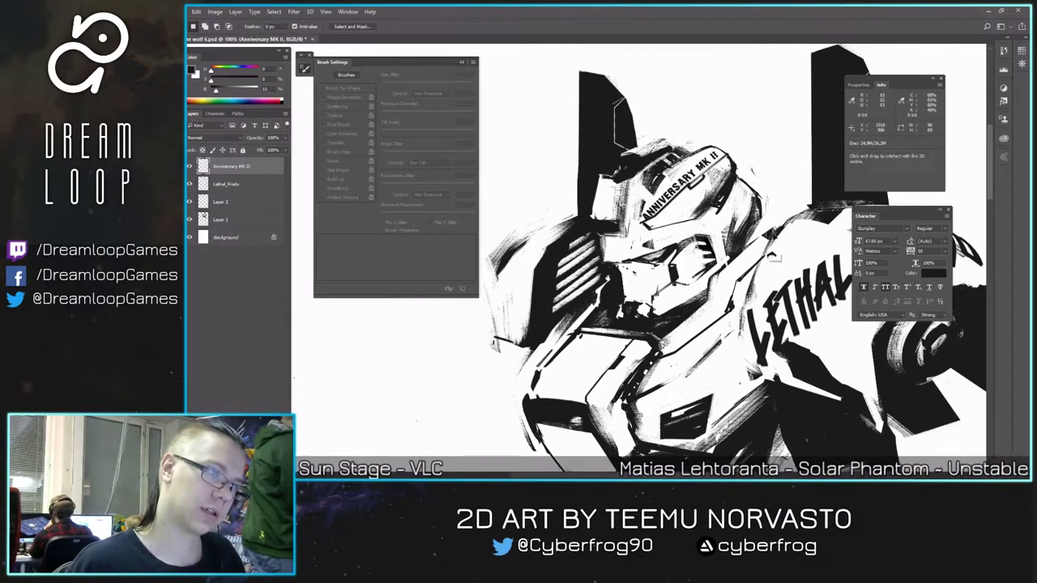
pyautogui.hotkey('ctrl', 't')
pyautogui.moveTo(722, 154)
pyautogui.mouseDown()
pyautogui.moveTo(733, 141)
pyautogui.moveTo(719, 153)
pyautogui.mouseUp()
pyautogui.press('Return')
# - Mirror the canvas to check how the helmet lettering sits, and flip it back to its original orientation
pyautogui.hotkey('ctrl', '-')
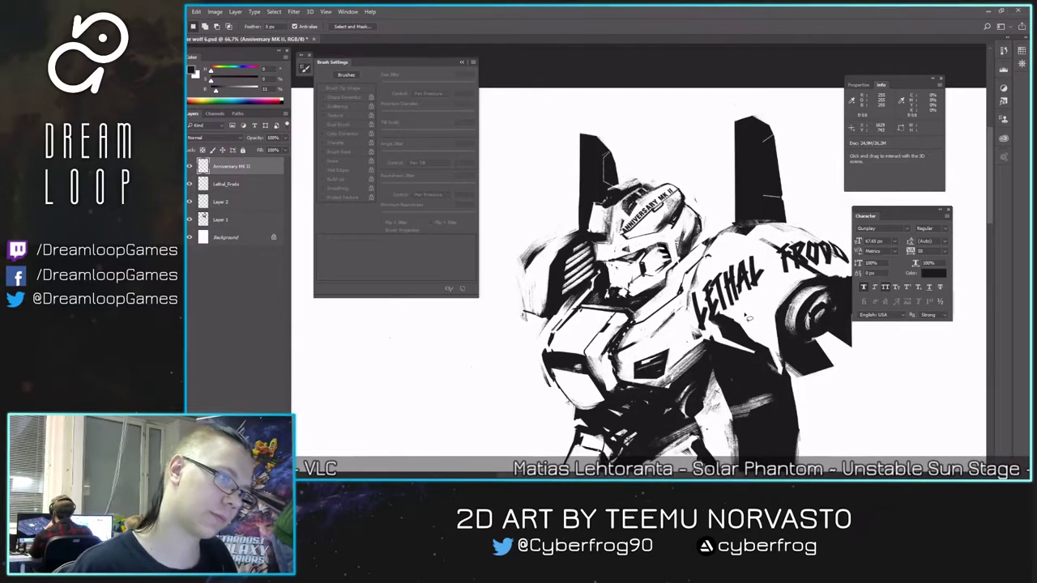
pyautogui.hotkey('ctrl', 'shift', 'h')
pyautogui.hotkey('ctrl', '-')
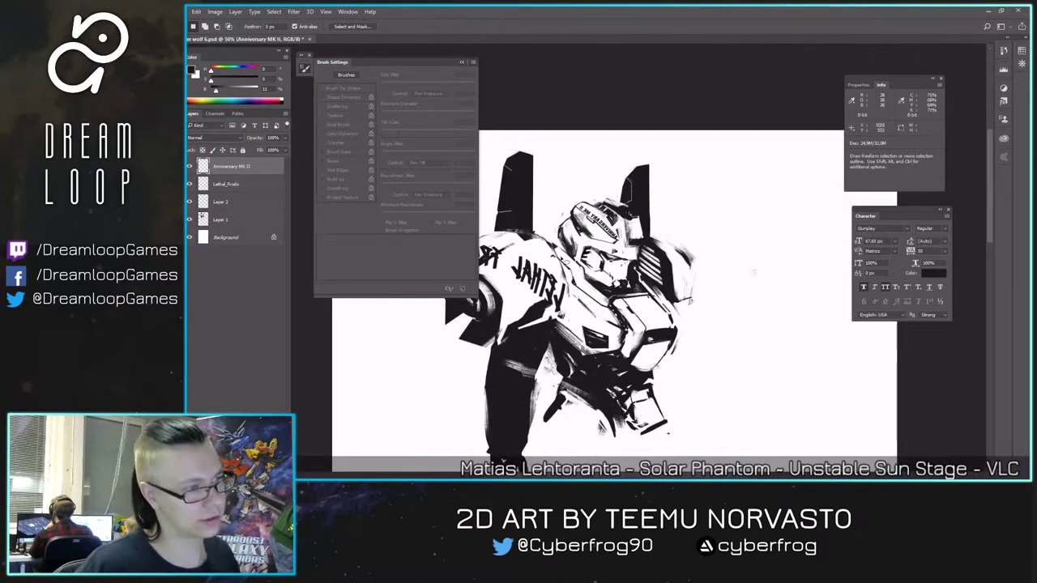
pyautogui.press('h')
pyautogui.moveTo(522, 324); pyautogui.dragTo(532, 294)
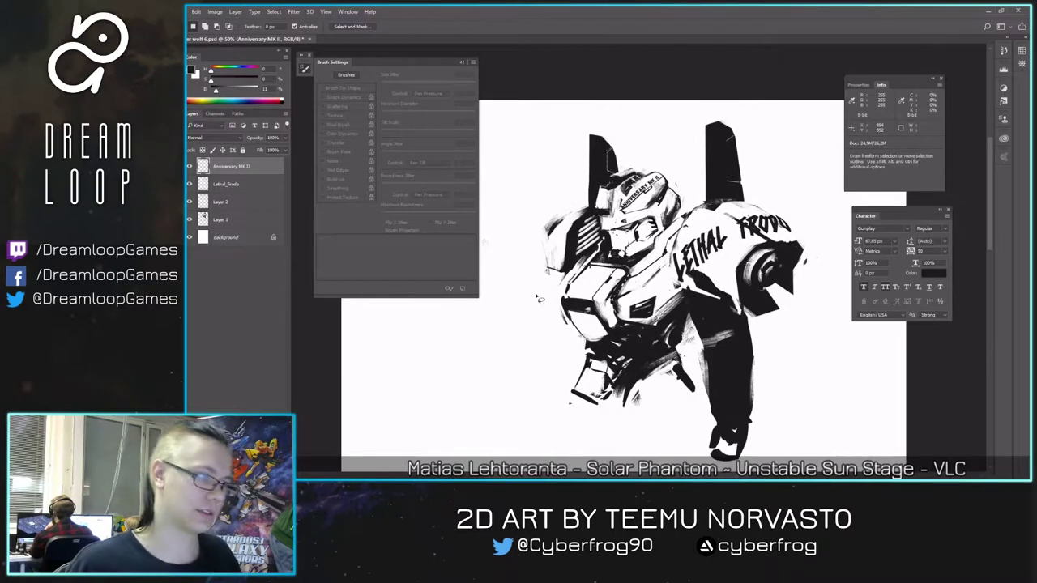
# - Wear down the Anniversary MK II and Lethal_Frodo lettering using the Eraser with a textured brush
pyautogui.press('e')
pyautogui.rightClick(587, 253)
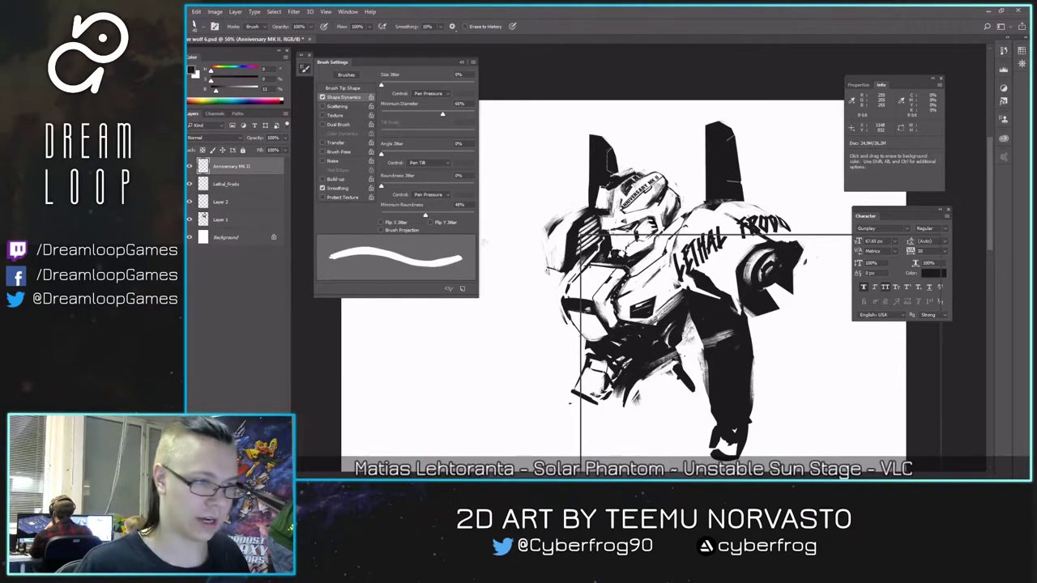
pyautogui.rightClick(732, 345)
pyautogui.doubleClick(622, 314)
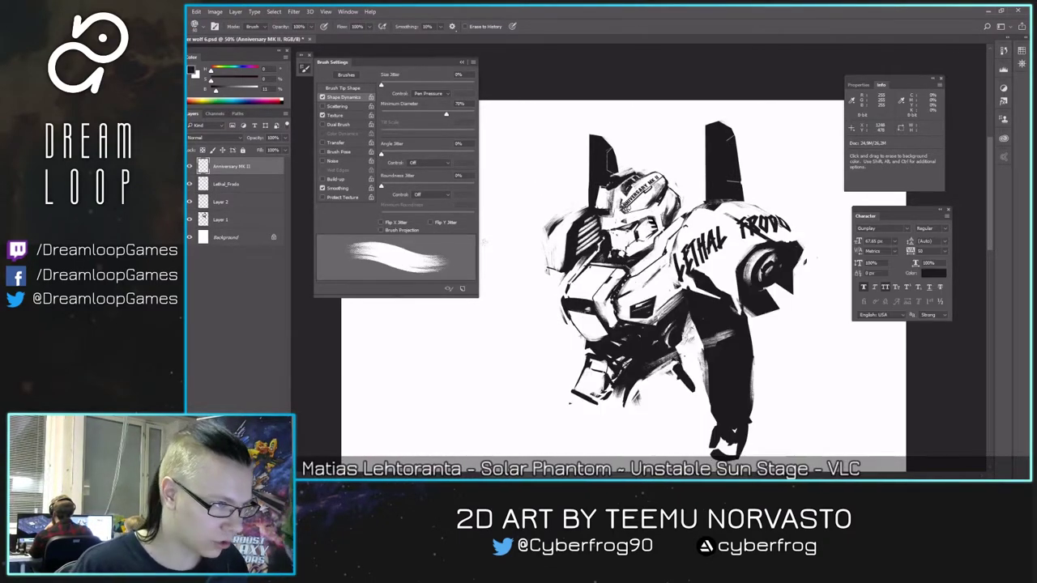
pyautogui.hotkey('ctrl', 'z')
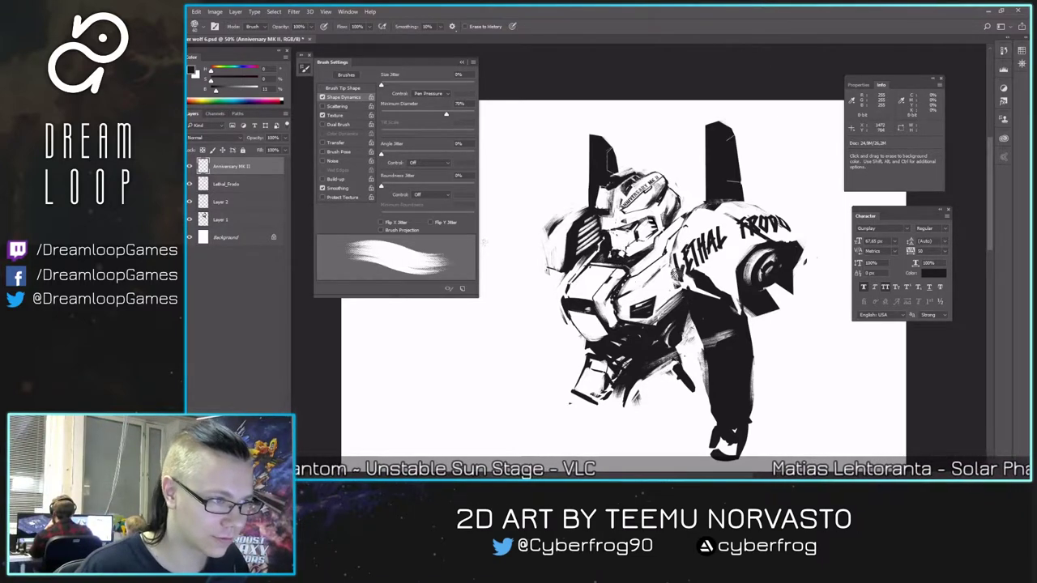
pyautogui.keyDown('ctrl'); pyautogui.click(677, 271); pyautogui.keyUp('ctrl')
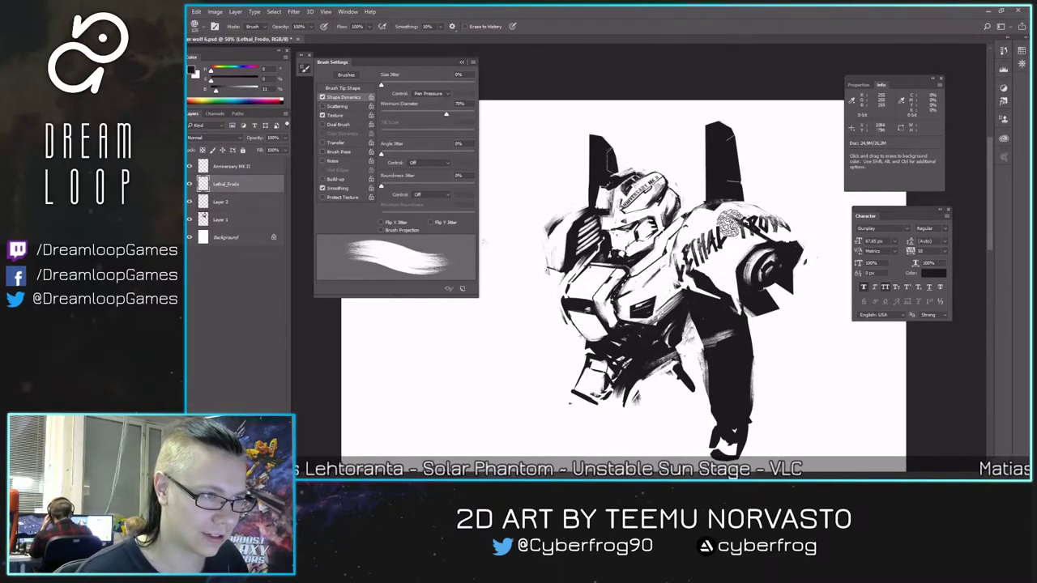
# - Mirror the canvas to review the worn lettering, and restore the original orientation
pyautogui.press('ctrl')
pyautogui.hotkey('ctrl', '-')
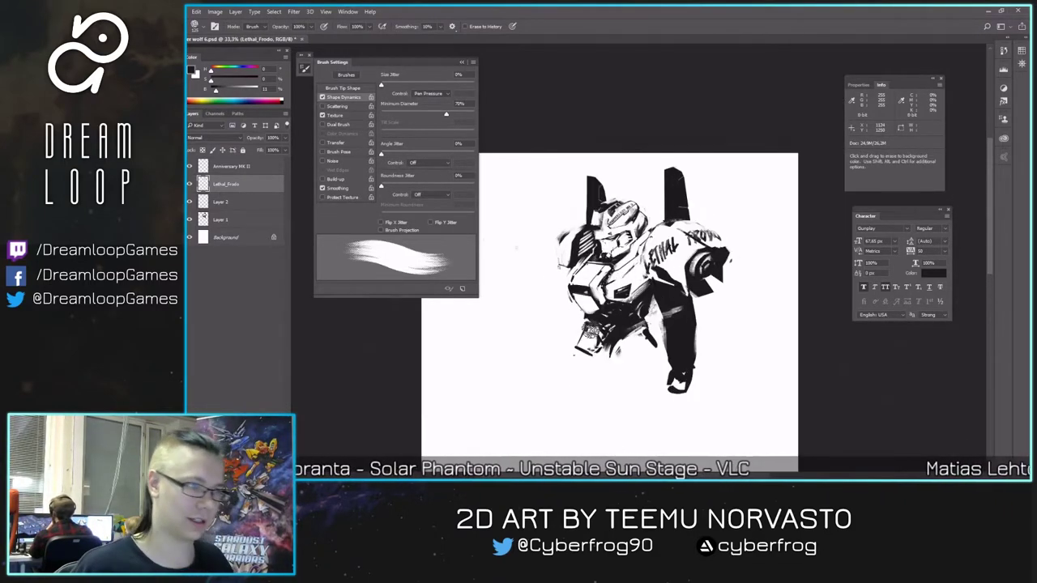
pyautogui.hotkey('ctrl', 'f')
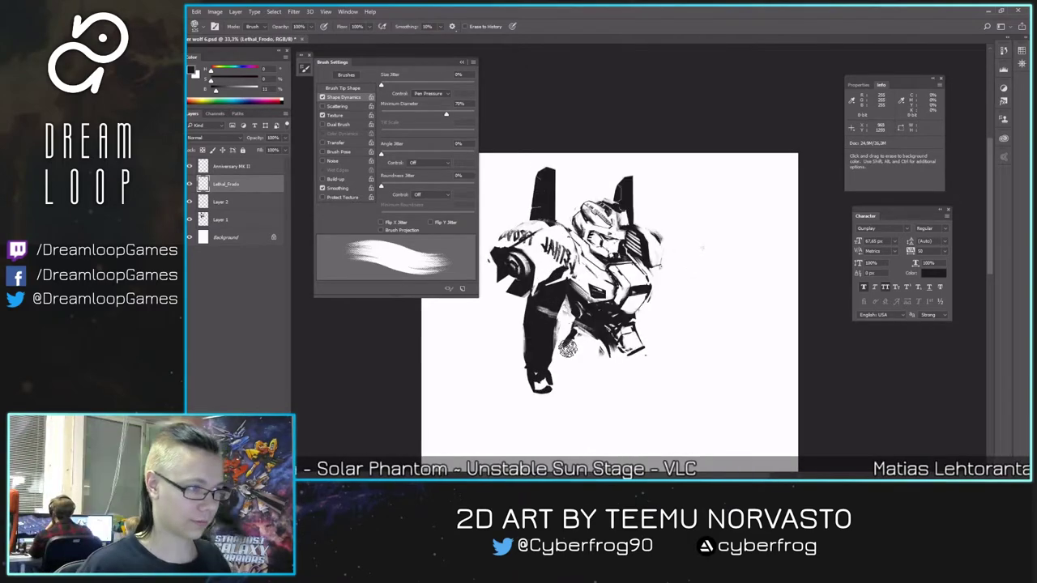
pyautogui.press('h')
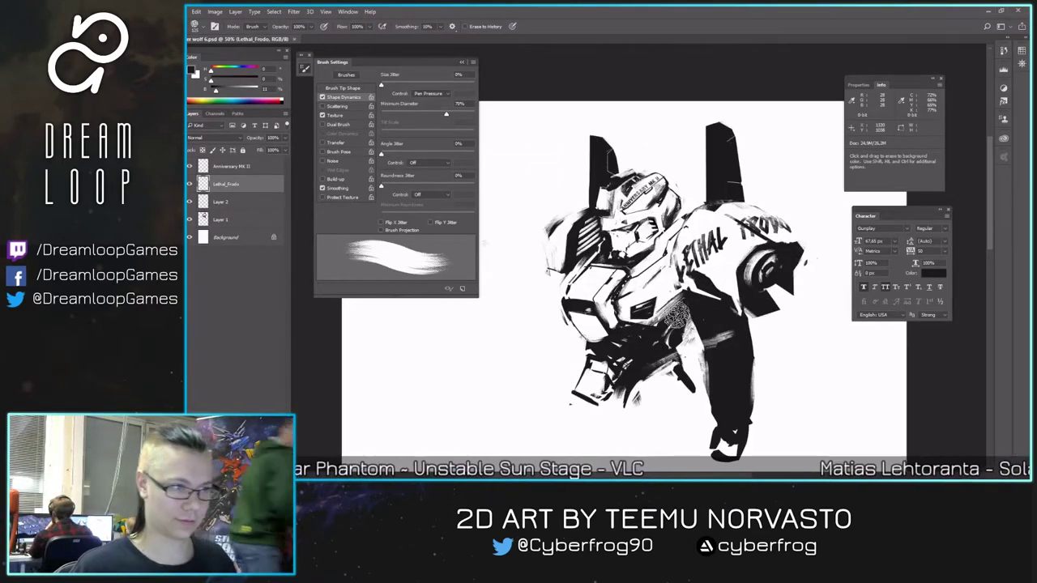
# - Lasso the round joint of the shoulder armor on Layer 1, and clear the selection
pyautogui.hotkey('ctrl', '+')
pyautogui.press('l')
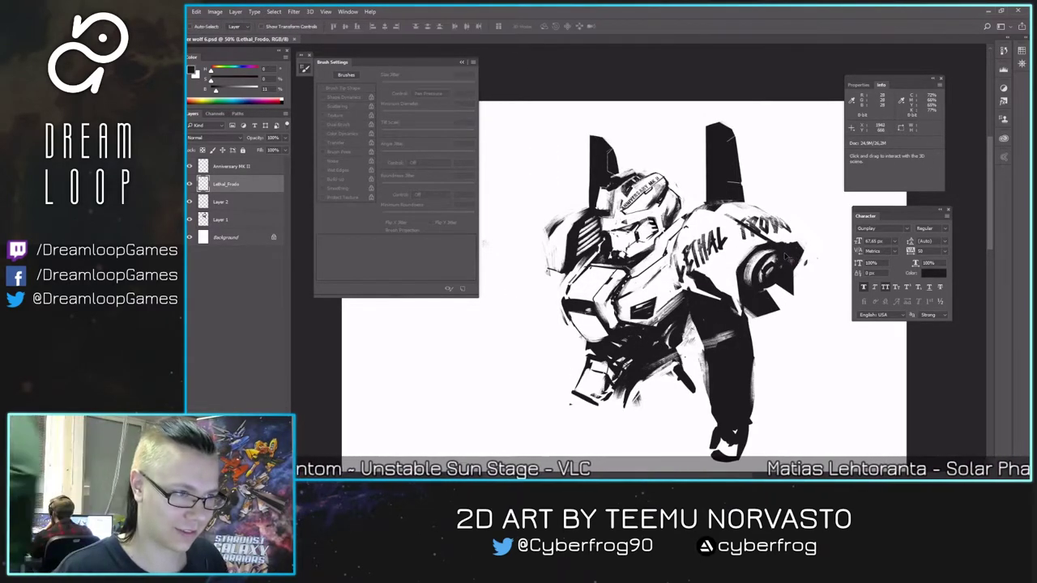
pyautogui.keyDown('ctrl'); pyautogui.click(762, 254); pyautogui.keyUp('ctrl')
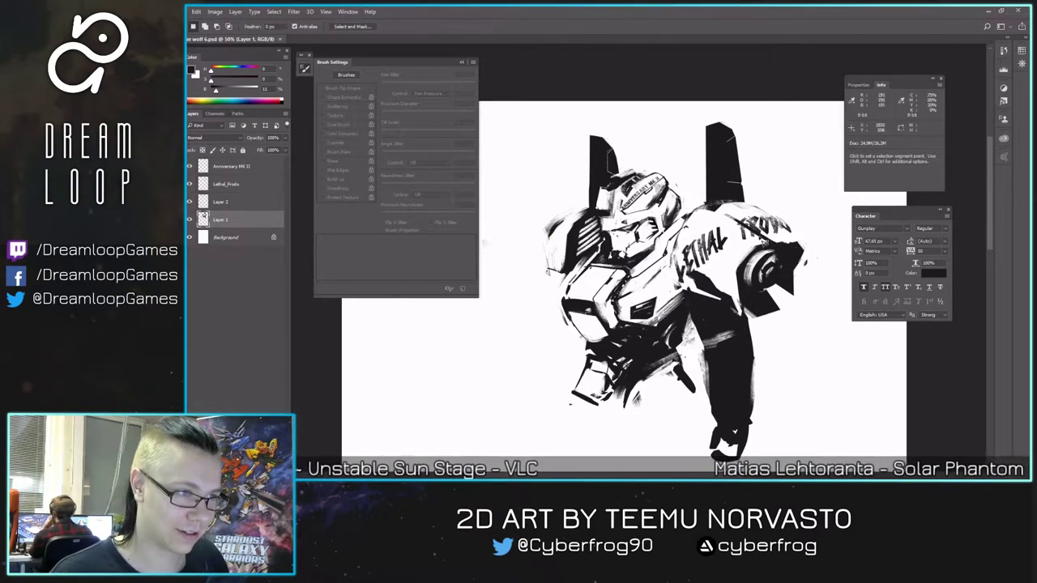
pyautogui.moveTo(756, 256)
pyautogui.mouseDown()
pyautogui.moveTo(737, 280)
pyautogui.moveTo(765, 243)
pyautogui.moveTo(758, 254)
pyautogui.mouseUp()
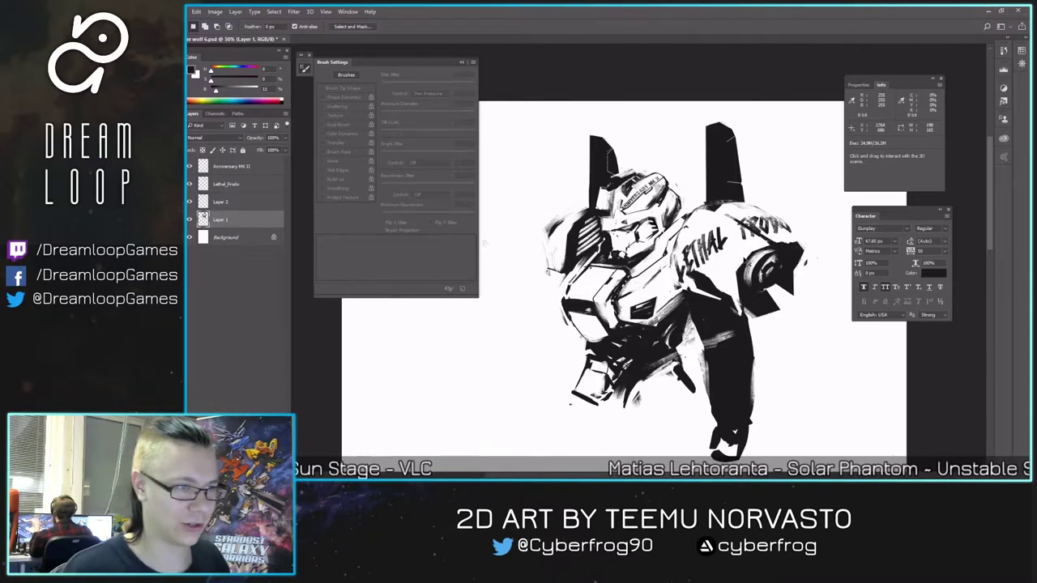
pyautogui.hotkey('ctrl', 'd')
# - Mirror the canvas to check the shoulder joint, flip it back, and recenter the robot
pyautogui.hotkey('ctrl', 'shift', 'h')
pyautogui.moveTo(540, 264); pyautogui.dragTo(598, 273)
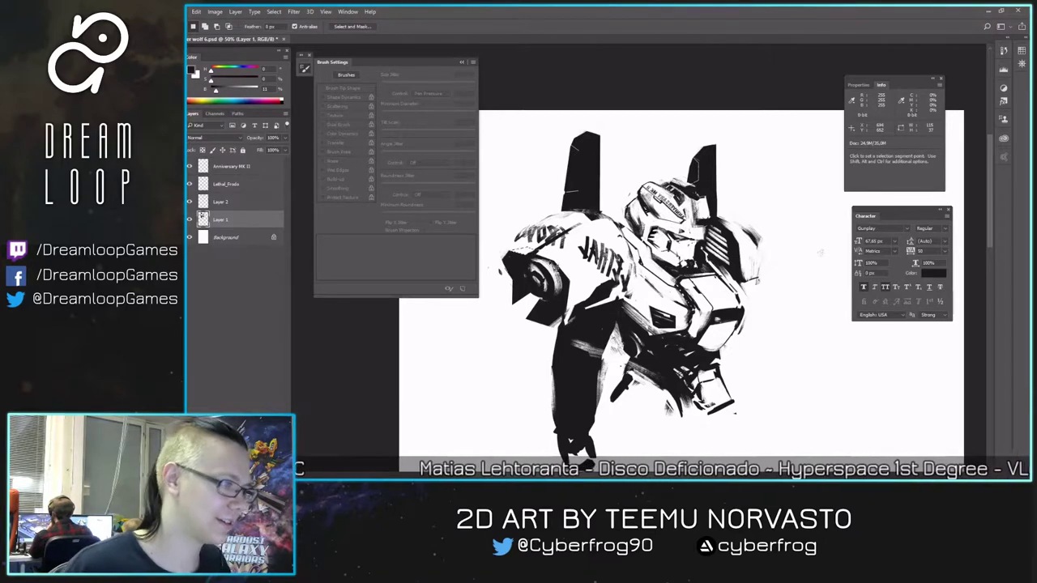
pyautogui.press('w')
pyautogui.press('h')
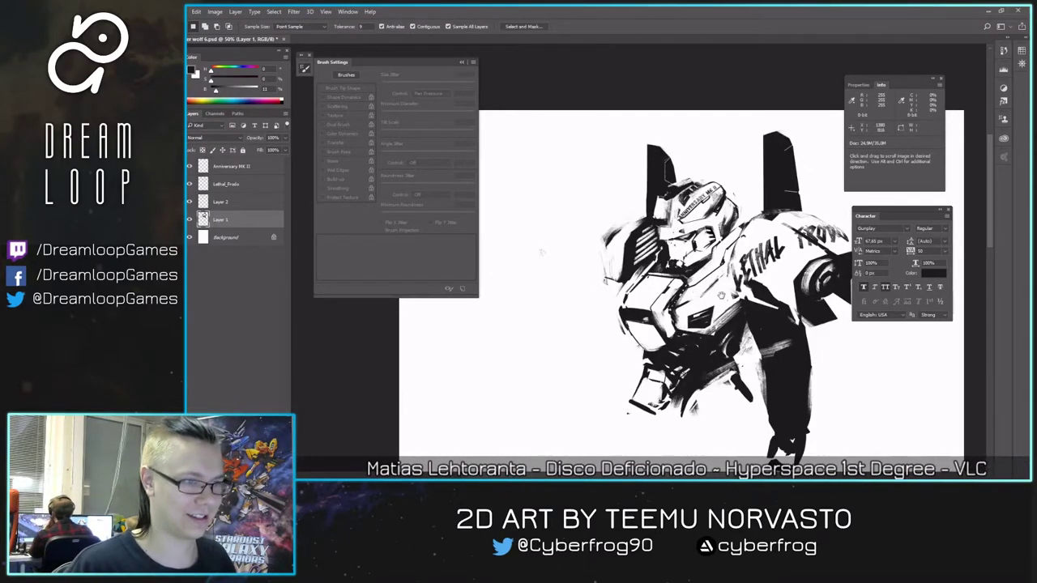
pyautogui.moveTo(817, 318); pyautogui.dragTo(728, 306)
pyautogui.press('b')
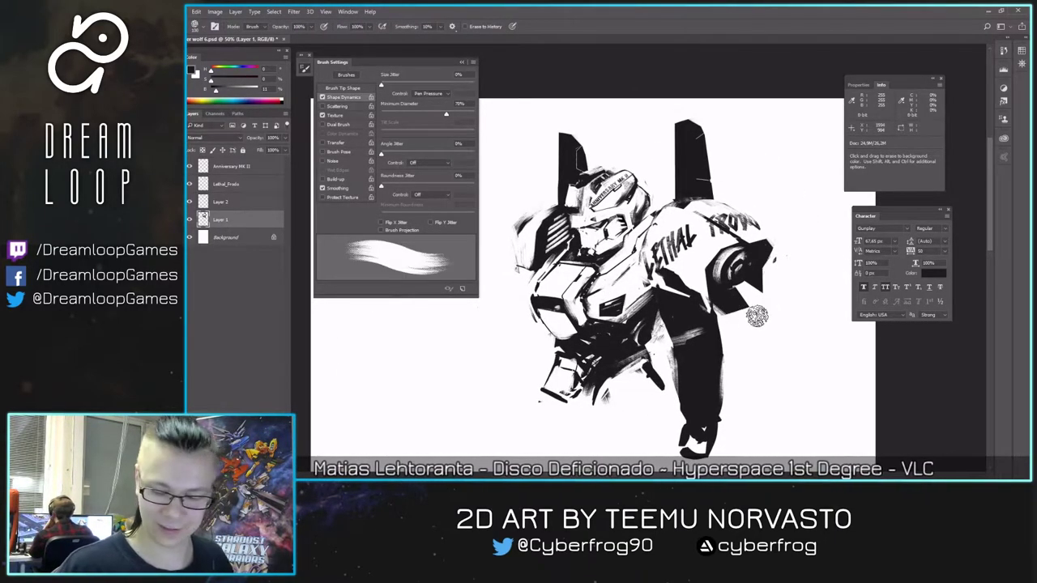
# - Recenter the whole figure and save the document
pyautogui.press('l')
pyautogui.rightClick(743, 316)
pyautogui.click(497, 345)
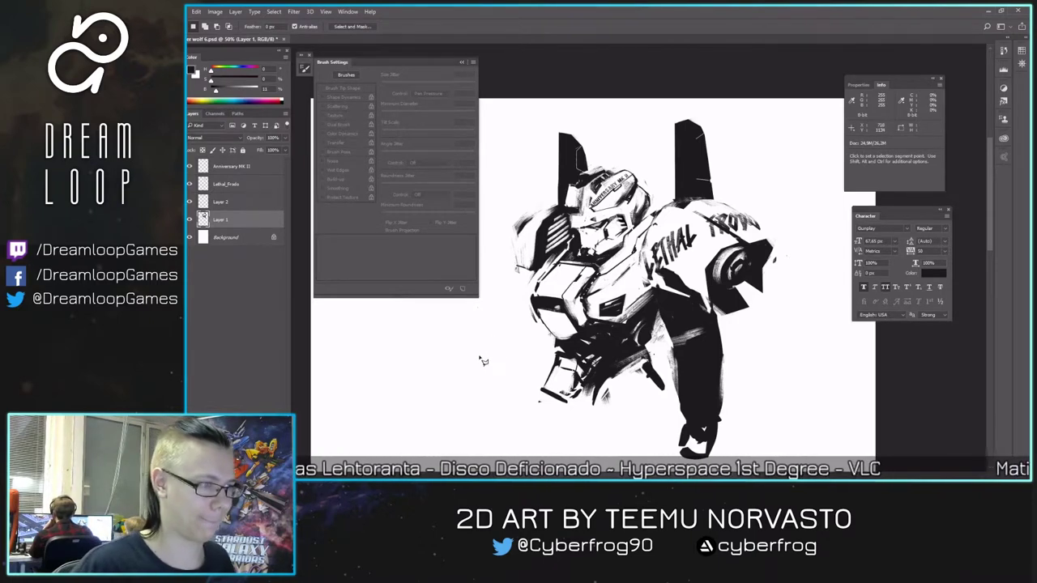
pyautogui.moveTo(634, 374); pyautogui.dragTo(648, 326)
pyautogui.hotkey('ctrl', 's')
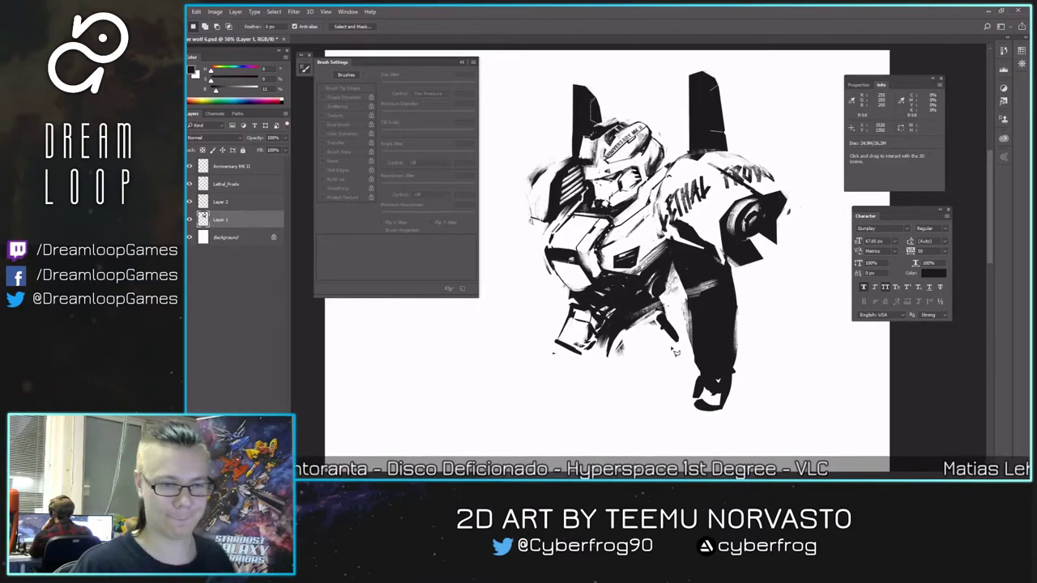
# - Mirror the canvas horizontally and review the full figure from a reduced zoom level
pyautogui.hotkey('ctrl', '-')
pyautogui.hotkey('ctrl', '-')
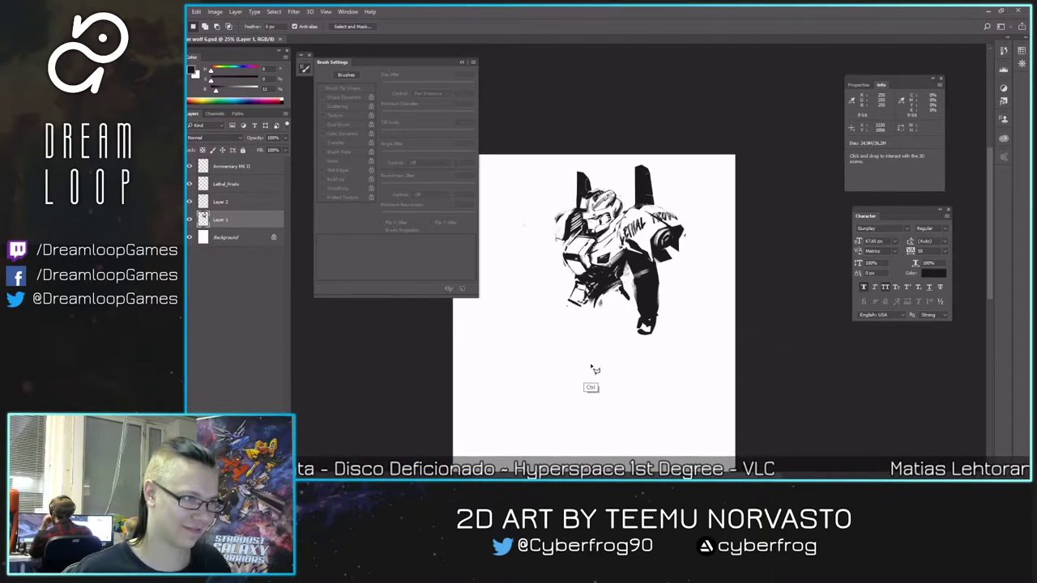
pyautogui.hotkey('ctrl', '+')
pyautogui.hotkey('ctrl', 'shift', 'h')
pyautogui.moveTo(503, 329); pyautogui.dragTo(573, 310)
pyautogui.press('b')
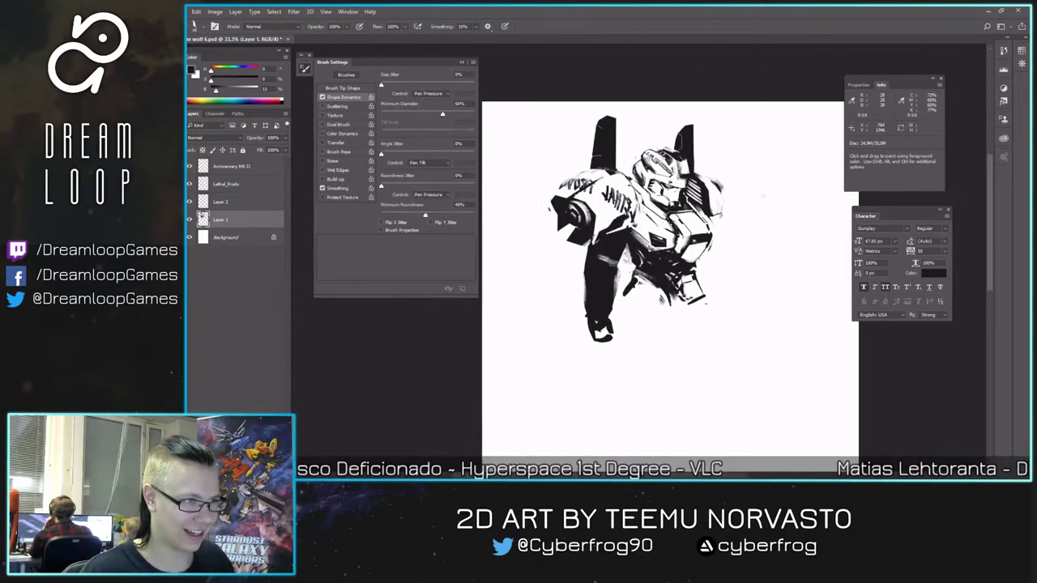
pyautogui.moveTo(625, 153); pyautogui.dragTo(618, 183)
pyautogui.hotkey('ctrl', '+')
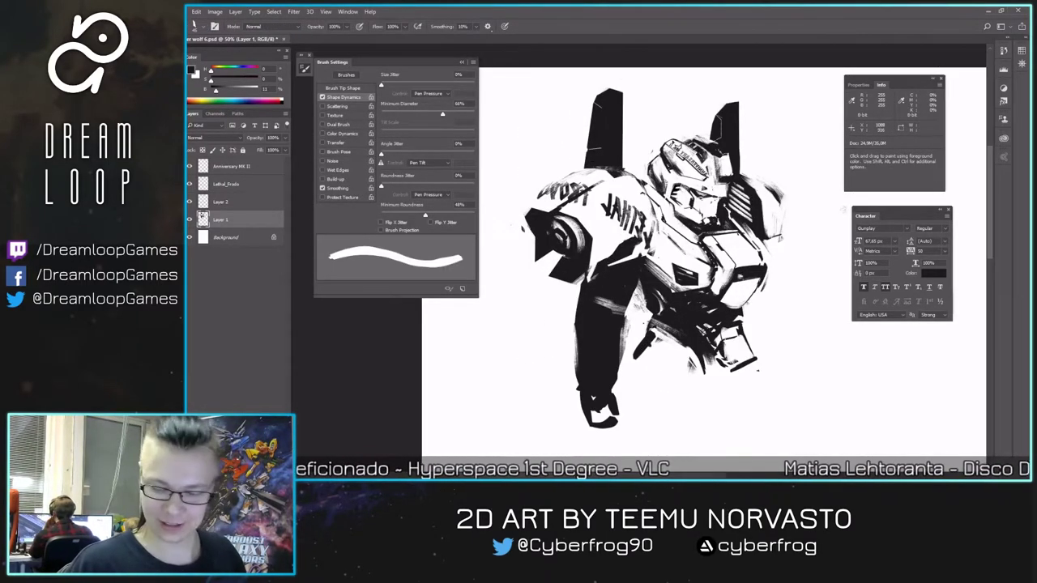
pyautogui.press('l')
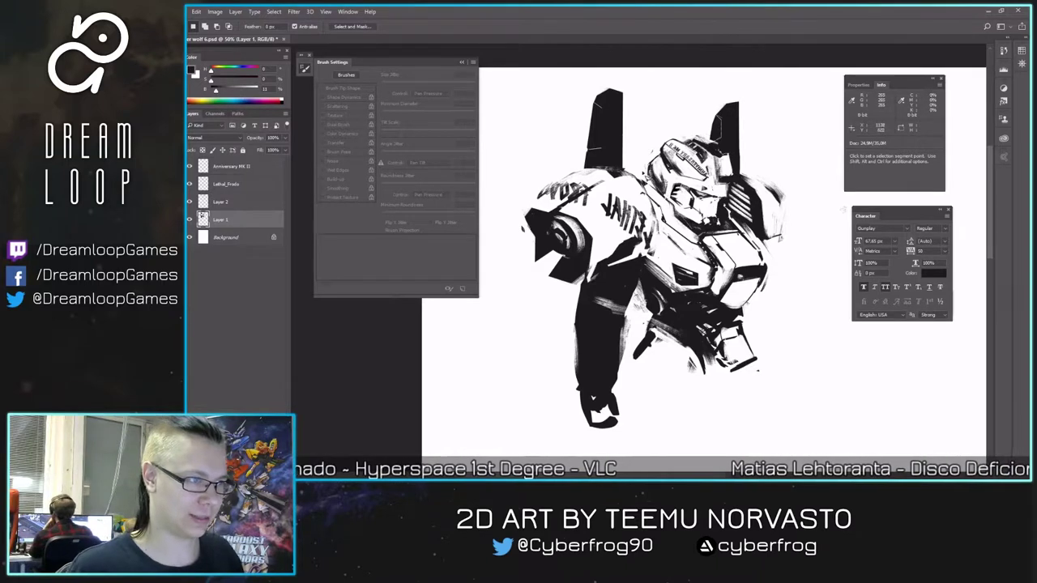
pyautogui.hotkey('shift', 'l')
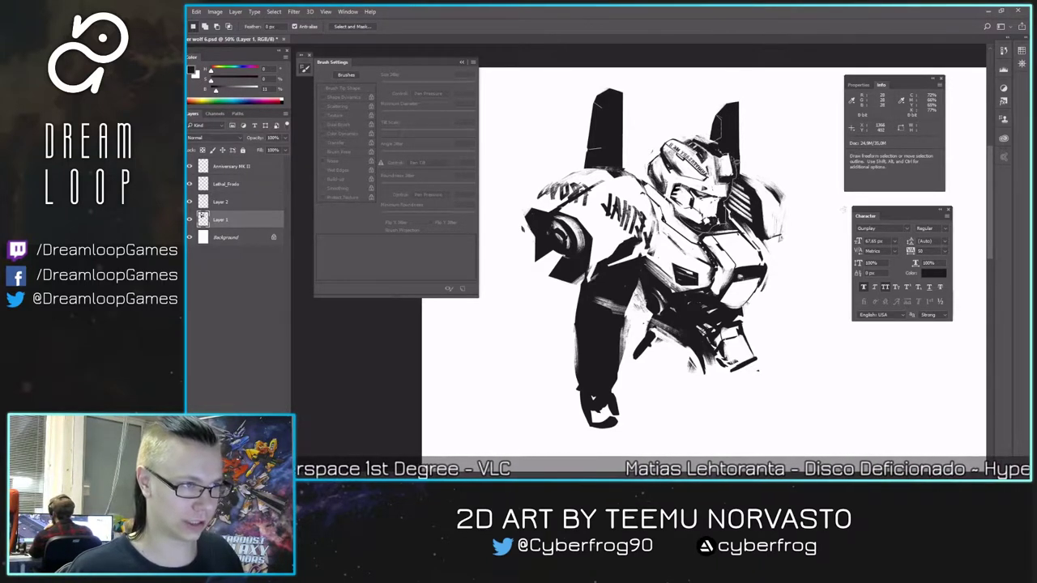
pyautogui.moveTo(727, 152)
pyautogui.mouseDown()
pyautogui.moveTo(674, 133)
pyautogui.moveTo(652, 134)
pyautogui.moveTo(655, 146)
pyautogui.moveTo(636, 141)
pyautogui.mouseUp()
pyautogui.hotkey('ctrl', 't')
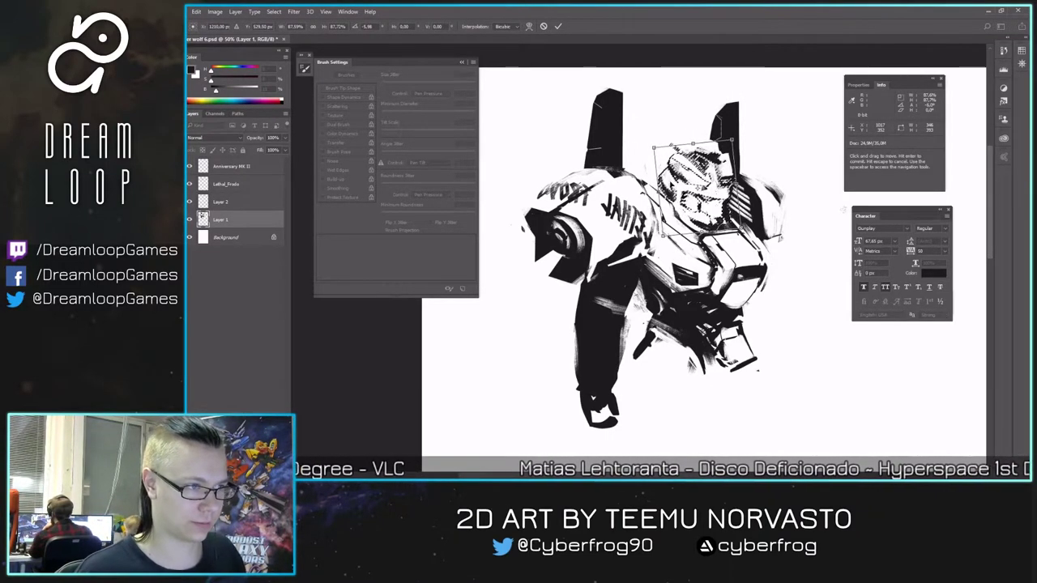
pyautogui.moveTo(696, 188); pyautogui.dragTo(689, 185)
pyautogui.hotkey('ctrl', 'h')
pyautogui.press('Down')
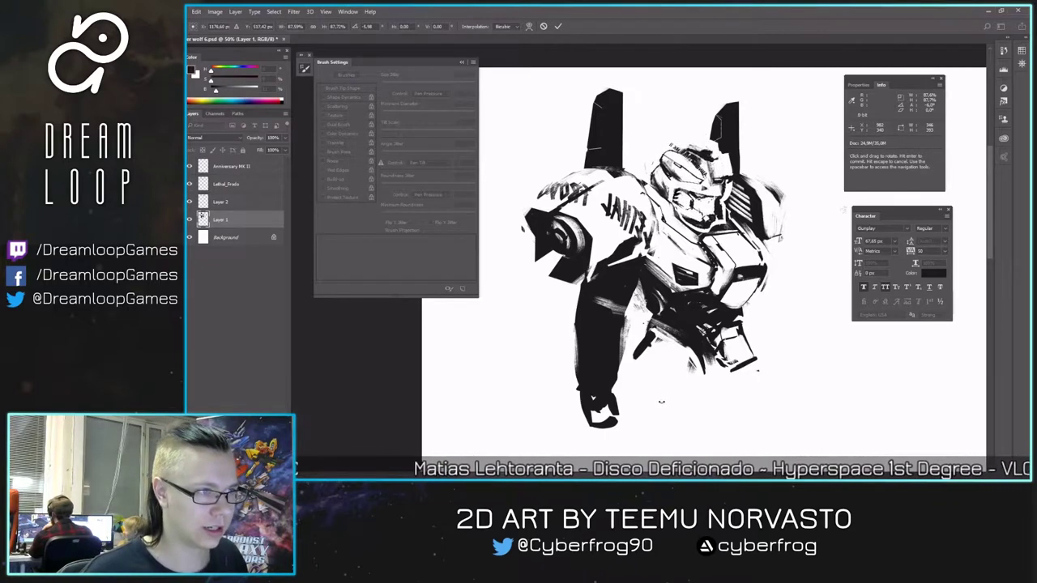
pyautogui.press('Escape')
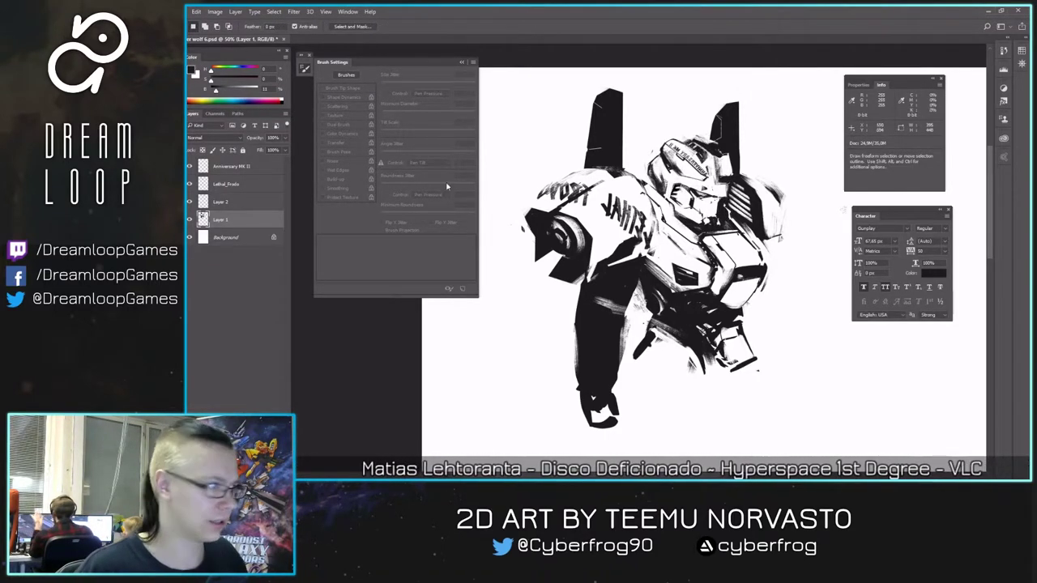
# - Merge the Anniversary MK II lettering into Layer 1, and hide the Lethal_Frodo layer
pyautogui.hotkey('ctrl', 'alt', 'z')
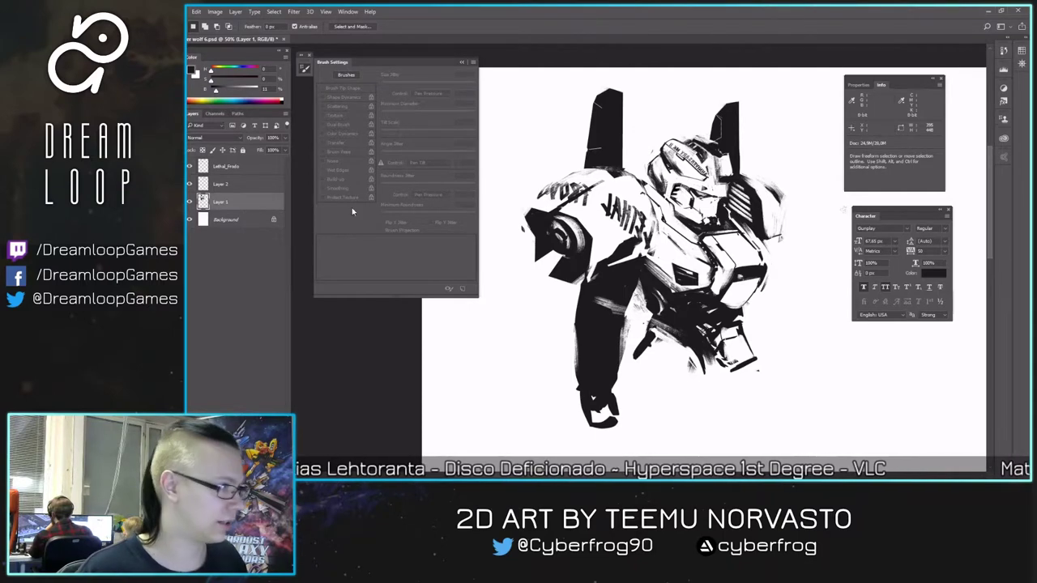
pyautogui.click(189, 166)
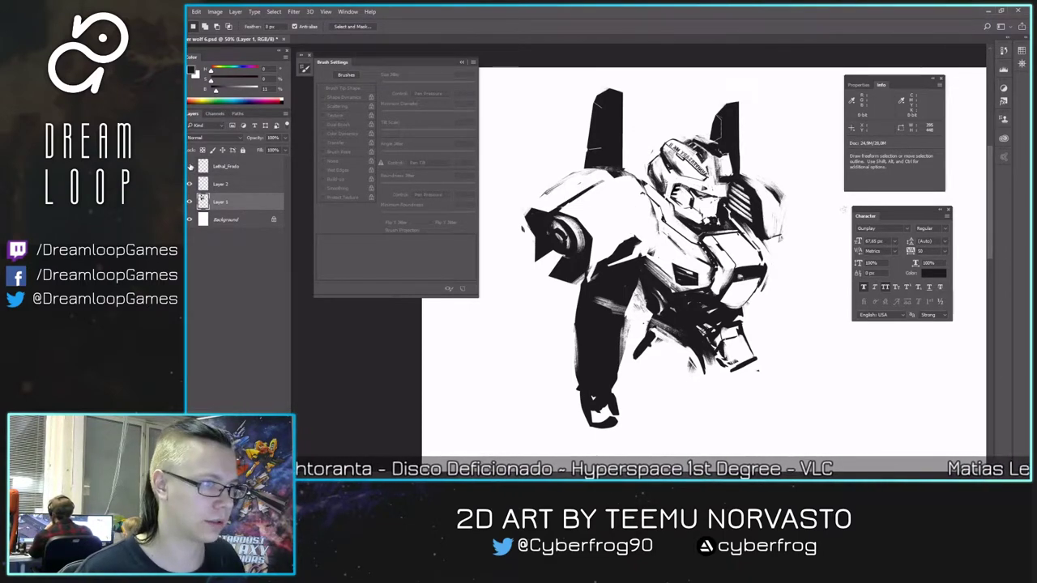
# - Toggle the visibility of Layer 1 and Layer 2 to identify their contents, and make Layer 1 active again
pyautogui.click(190, 202)
pyautogui.click(189, 202)
pyautogui.click(190, 186)
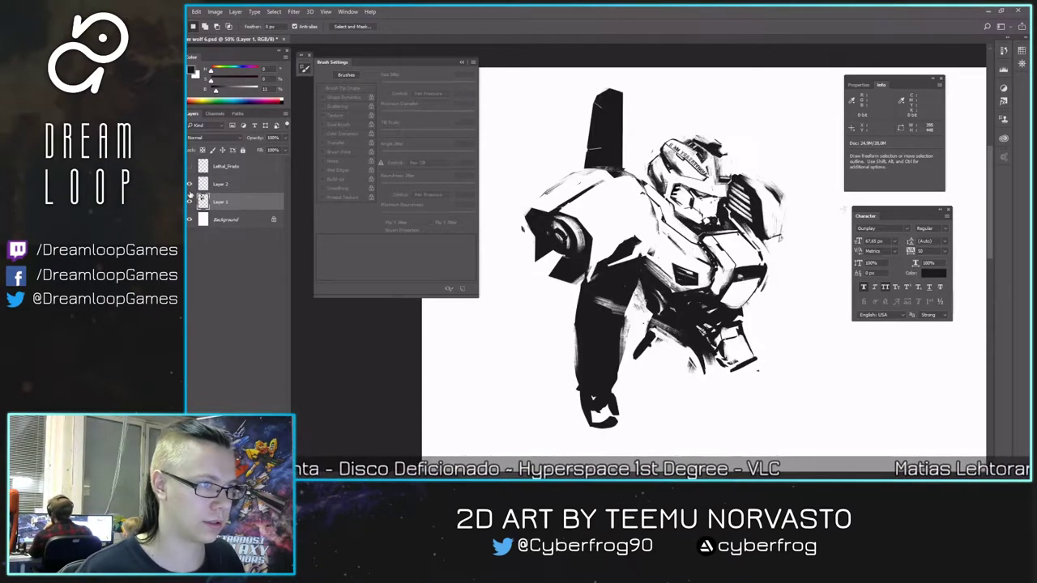
pyautogui.click(190, 185)
pyautogui.click(225, 187)
pyautogui.click(224, 218)
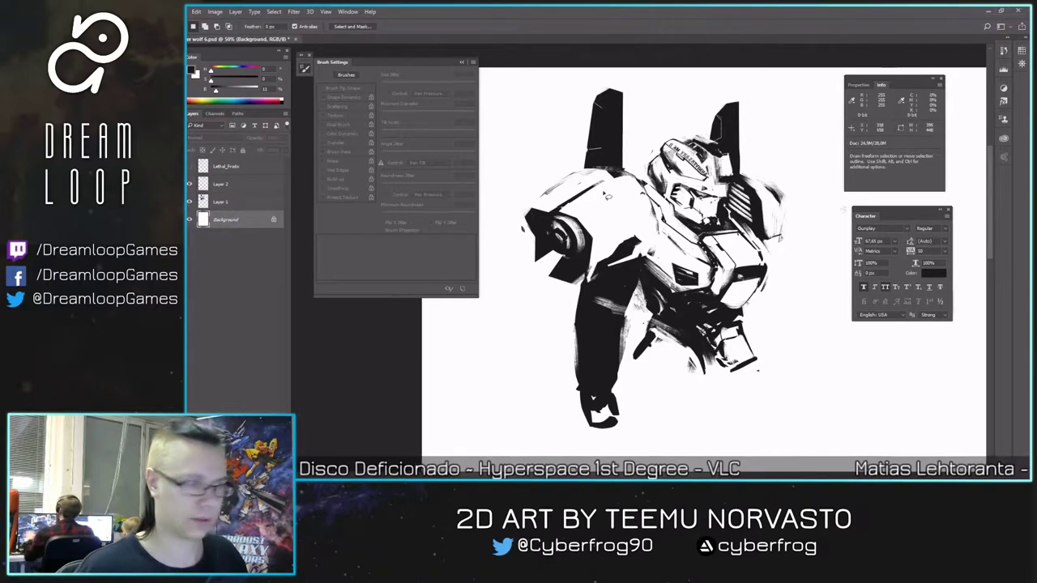
pyautogui.click(233, 204)
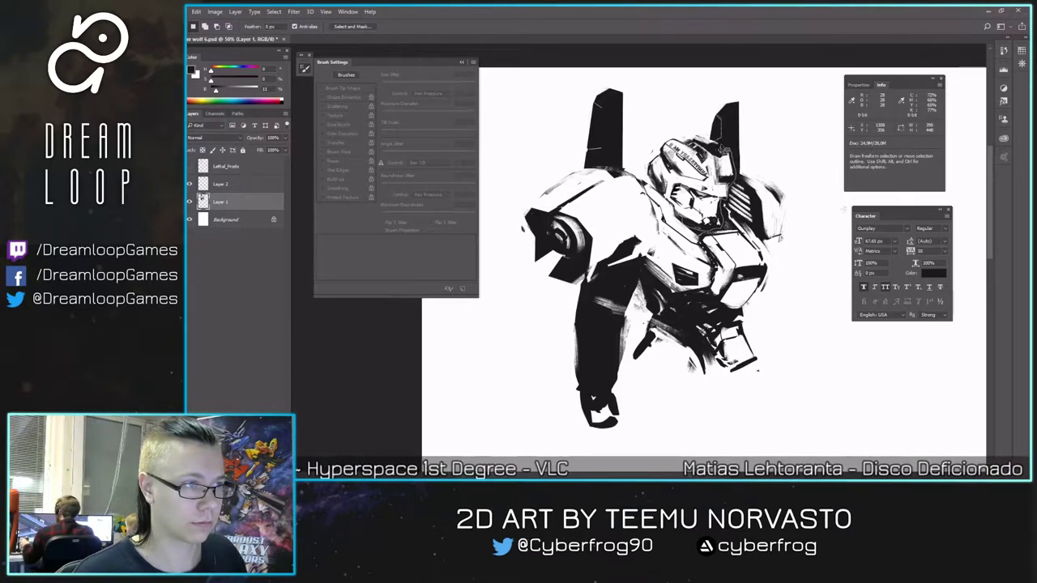
# - Lasso the robot's head on Layer 1, and transform it to about 88.6% size with a -7.7° rotation
pyautogui.moveTo(717, 148)
pyautogui.mouseDown()
pyautogui.moveTo(636, 129)
pyautogui.moveTo(642, 139)
pyautogui.moveTo(623, 160)
pyautogui.mouseUp()
pyautogui.hotkey('ctrl', 't')
pyautogui.moveTo(688, 182); pyautogui.dragTo(676, 183)
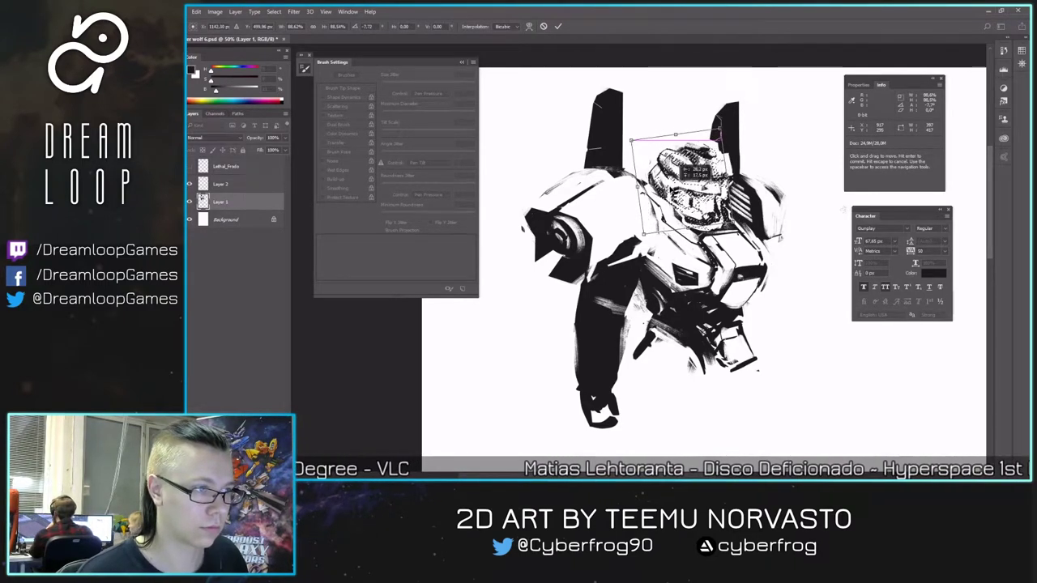
pyautogui.press('Return')
pyautogui.press('Right')
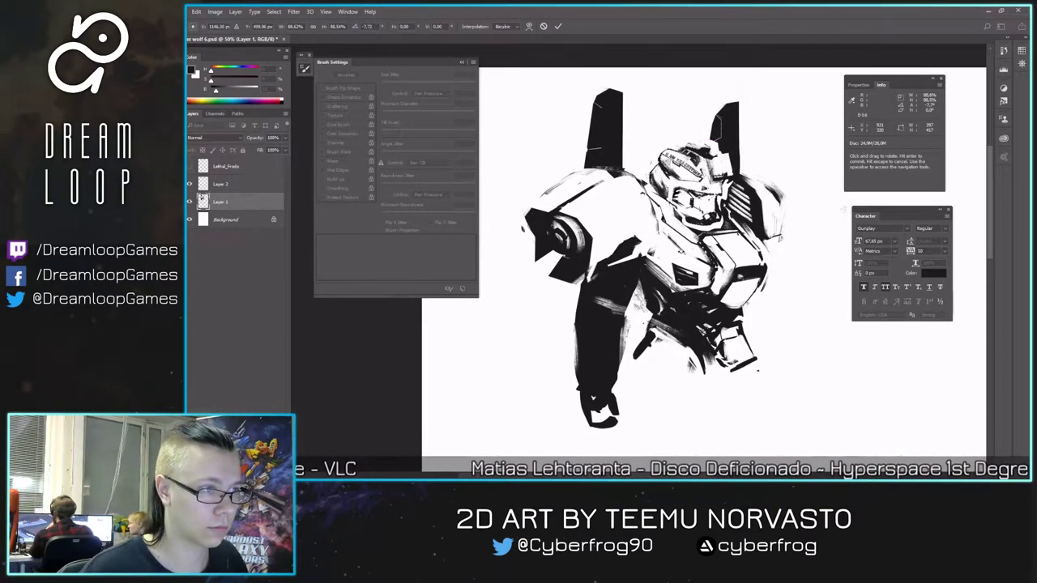
# - Nudge the reduced head into place above the collar with the selection outline hidden, and apply the transform
pyautogui.hotkey('ctrl', 'h')
pyautogui.hotkey('ctrl', 'h')
pyautogui.moveTo(673, 221); pyautogui.dragTo(673, 225)
pyautogui.press('Right')
pyautogui.press('Right')
pyautogui.press('Right')
pyautogui.press('Right')
pyautogui.press('Right')
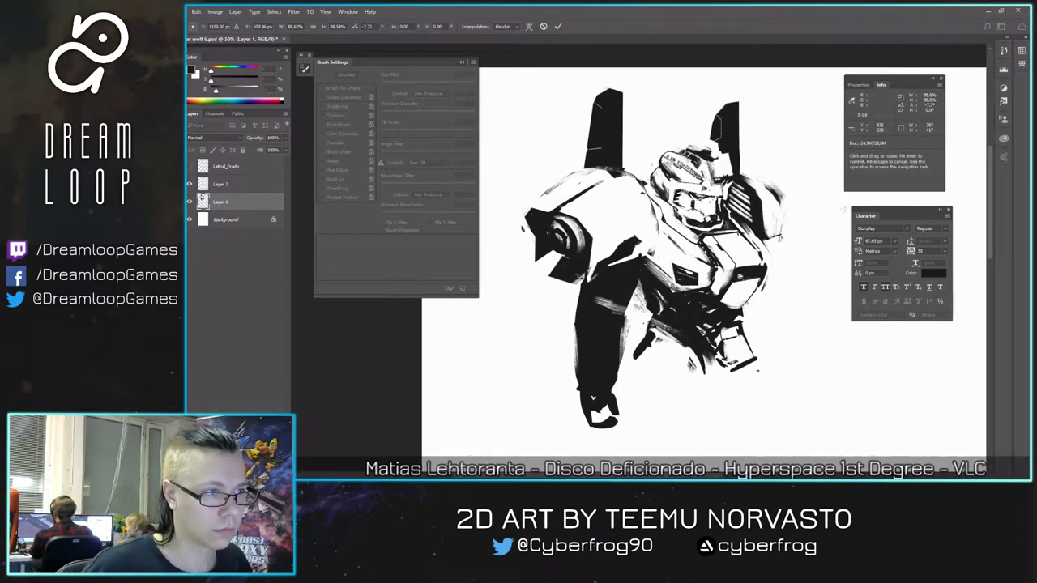
pyautogui.press('Right')
pyautogui.press('Right')
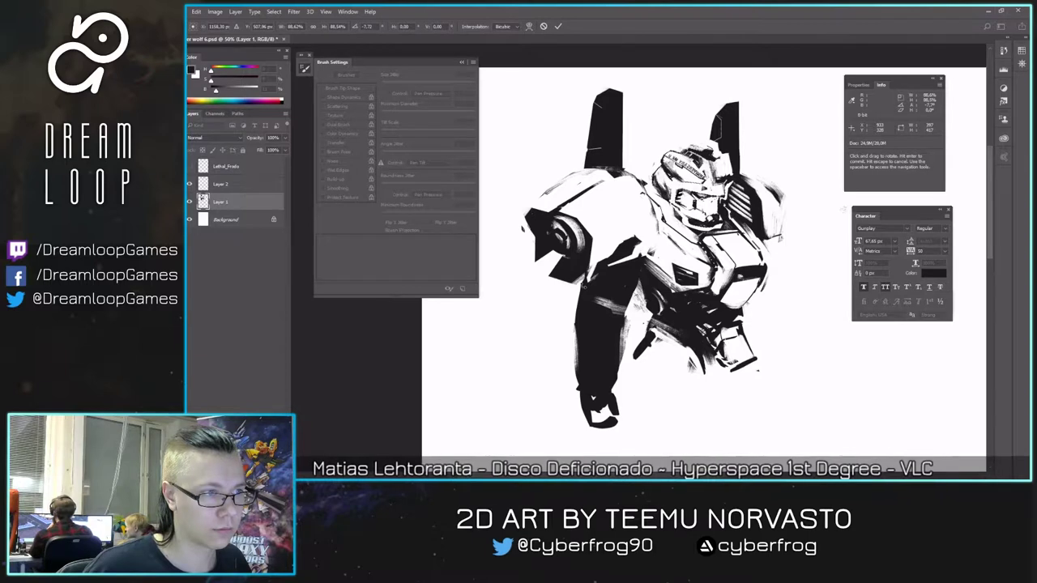
pyautogui.press('Left')
pyautogui.press('Left')
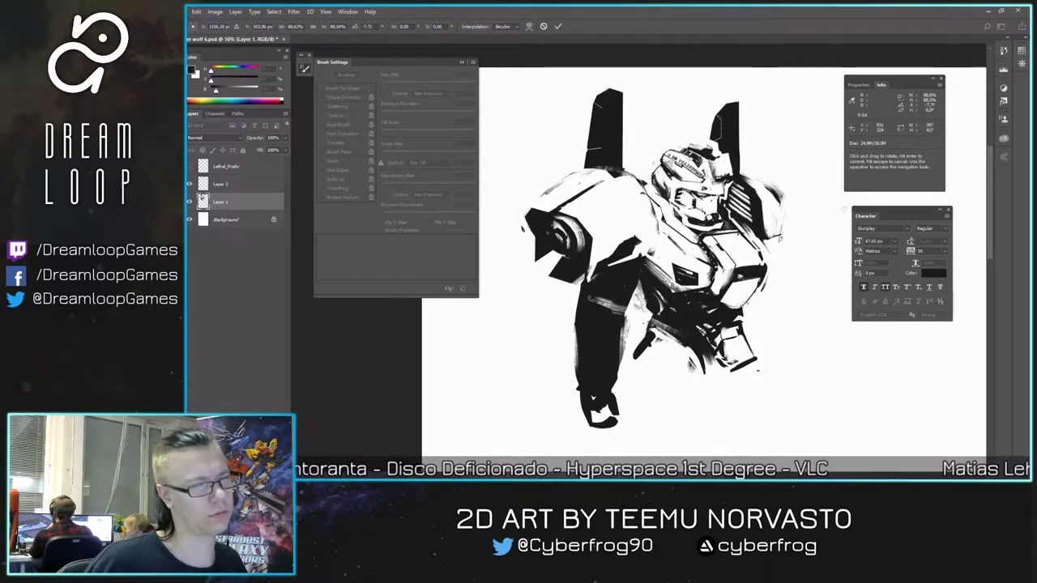
pyautogui.press('Return')
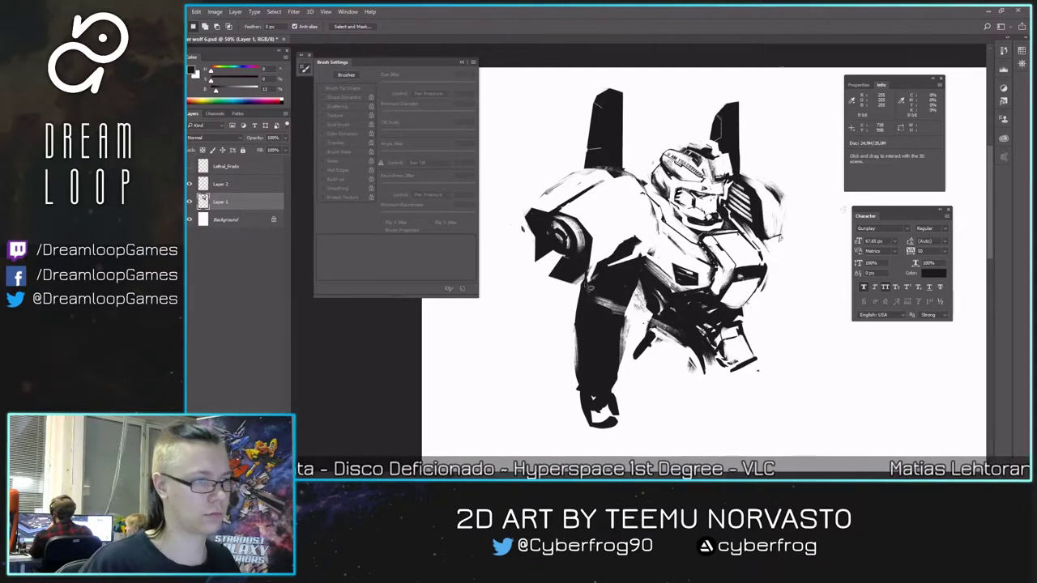
# - Flip the canvas back and forth to check the smaller head, ending in the original orientation
pyautogui.hotkey('ctrl', 'shift', 'h')
pyautogui.press('b')
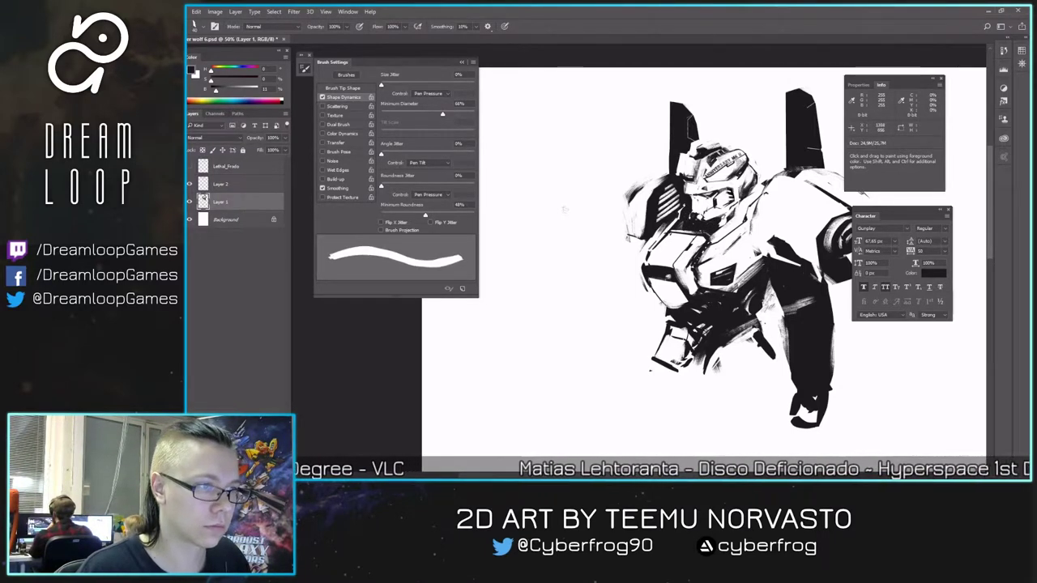
pyautogui.press('w')
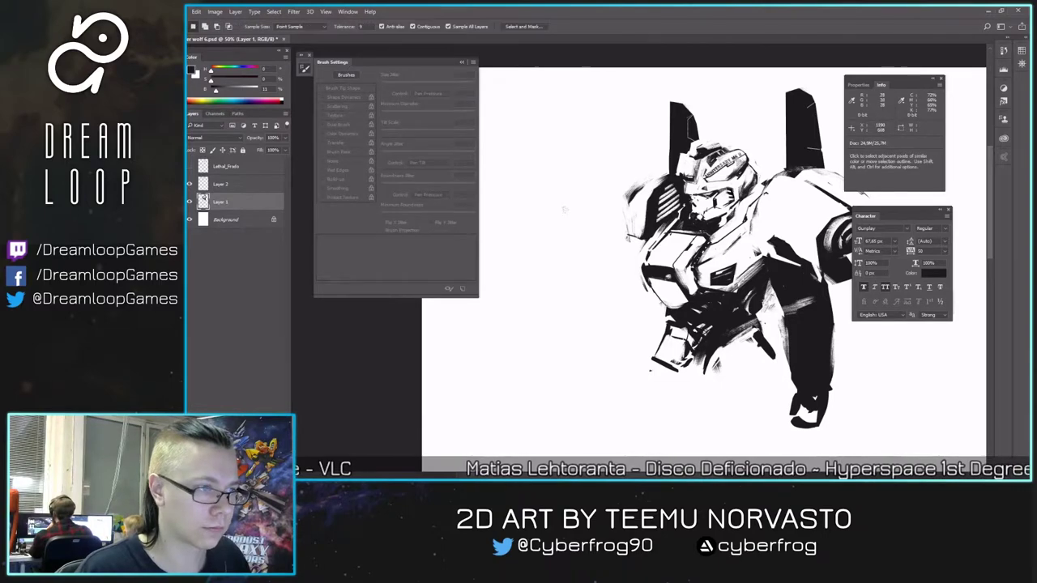
pyautogui.hotkey('ctrl', 'shift', 'h')
pyautogui.press('b')
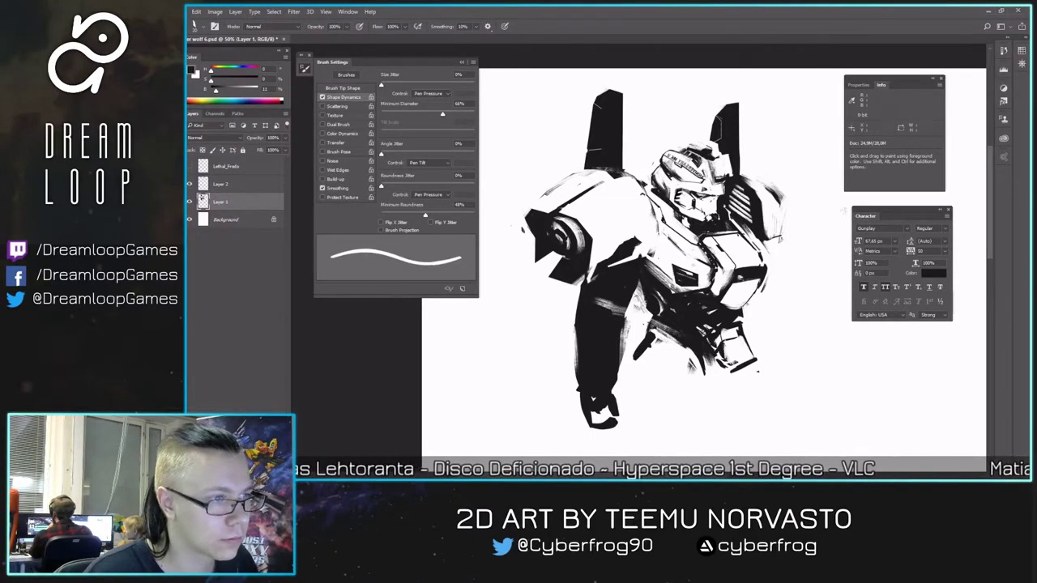
pyautogui.hotkey('ctrl', 'shift', 'h')
# - Select part of the robot's head on Layer 1 with the Magic Wand, compare it in mirrored view, clear the selection's contents, and deselect
pyautogui.hotkey('ctrl', '+')
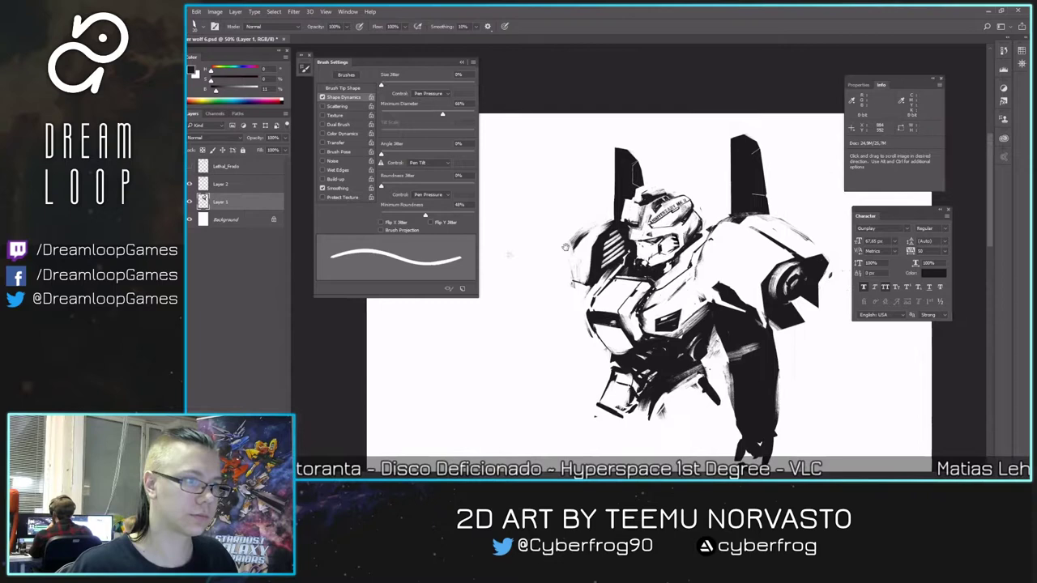
pyautogui.press('w')
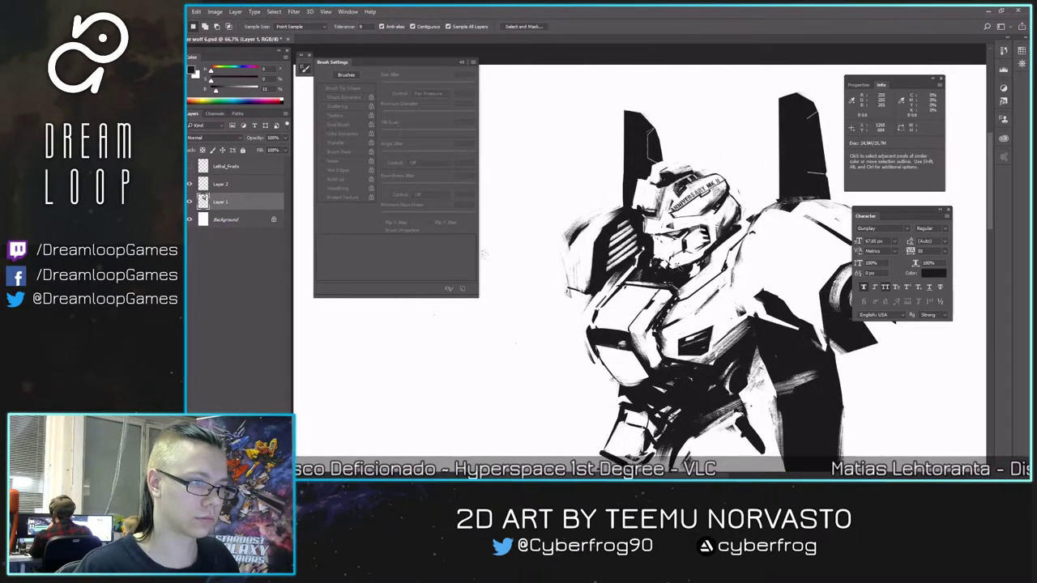
pyautogui.click(675, 265)
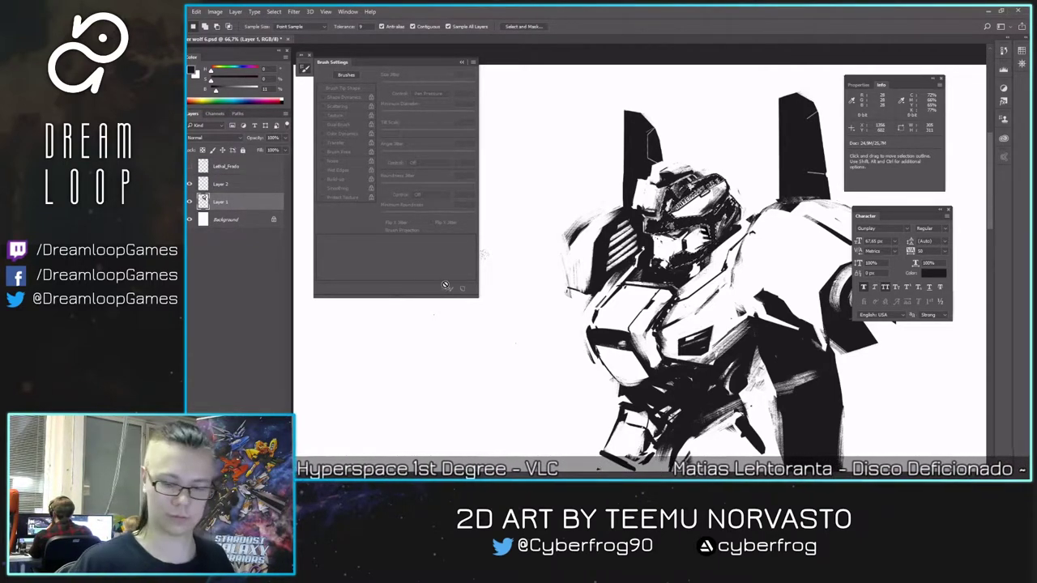
pyautogui.hotkey('ctrl', '-')
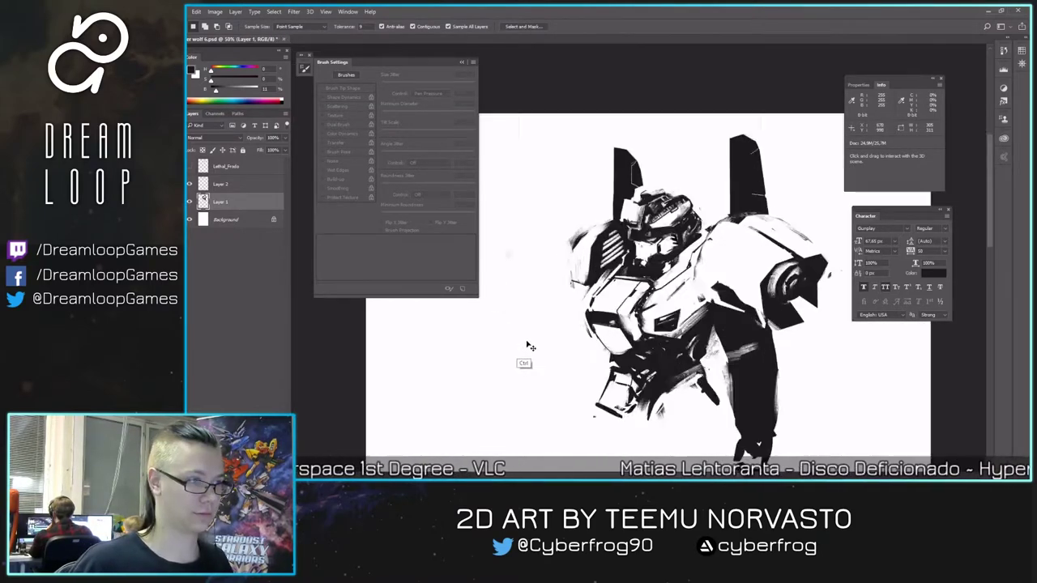
pyautogui.hotkey('ctrl', '+')
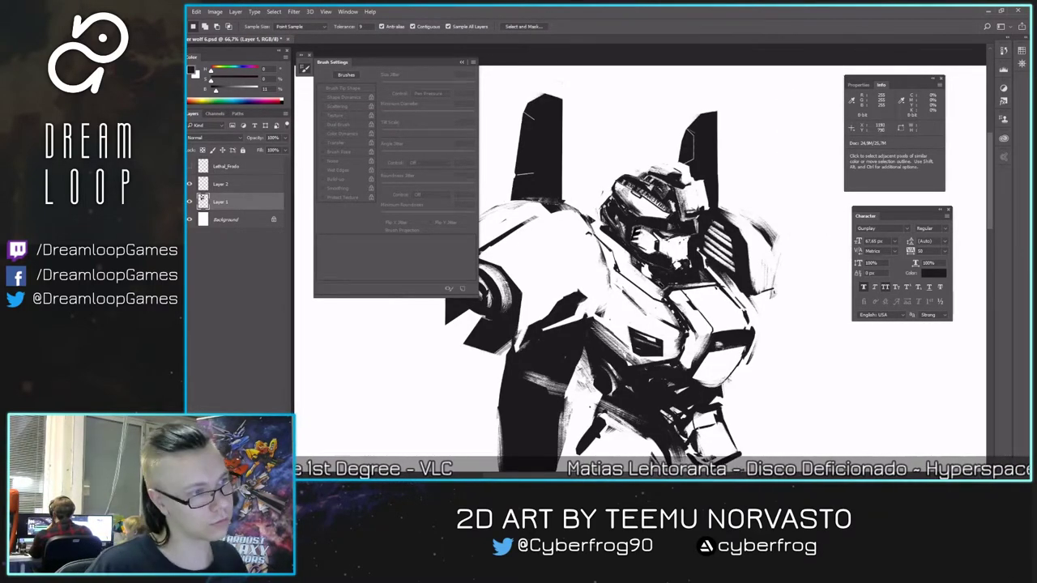
pyautogui.hotkey('ctrl', 'shift', 'h')
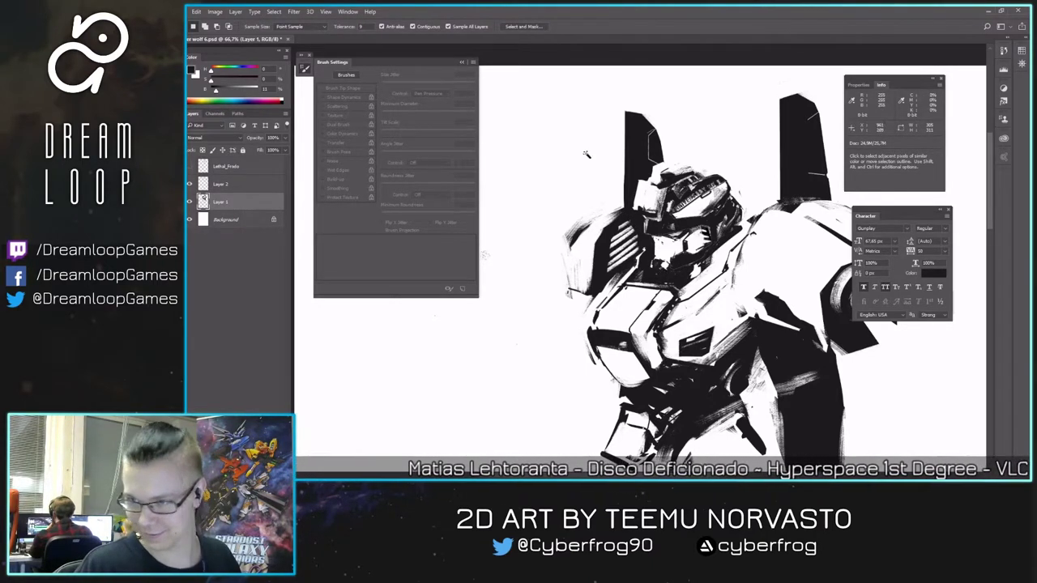
pyautogui.press('Delete')
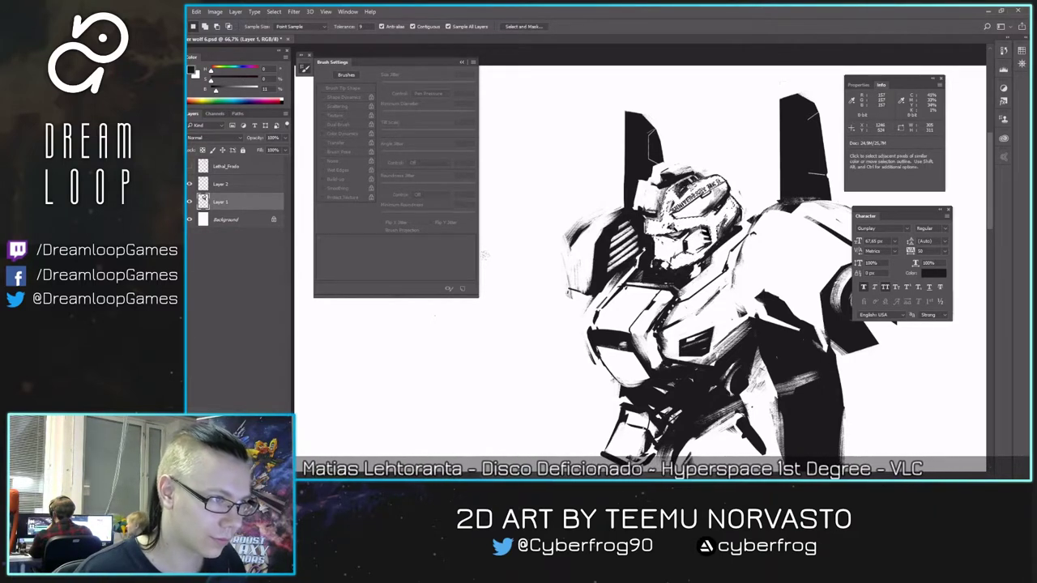
pyautogui.hotkey('ctrl', 'd')
# - Rework the ear piece beside the far fin using several brush sizes, undo the last two strokes, and mirror the canvas
pyautogui.press('b')
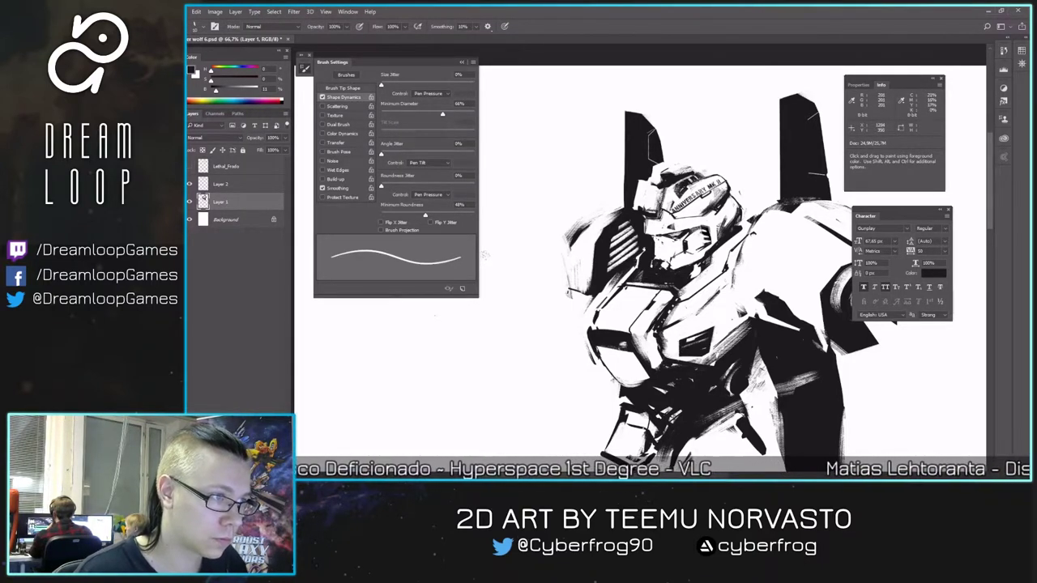
pyautogui.press(']')
pyautogui.press(']')
pyautogui.press(']')
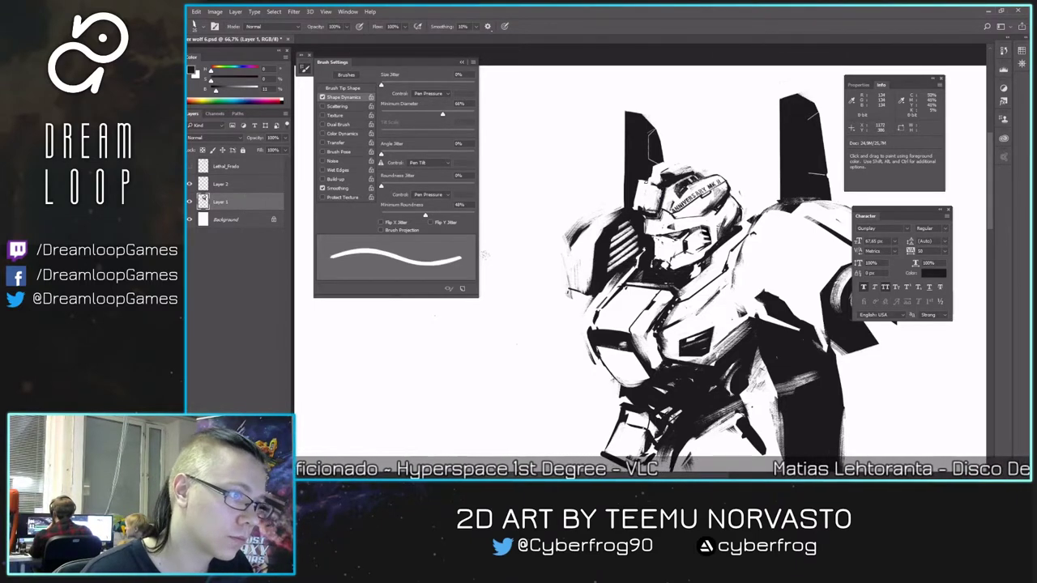
pyautogui.press('[')
pyautogui.press('[')
pyautogui.press('[')
pyautogui.press(']')
pyautogui.press(']')
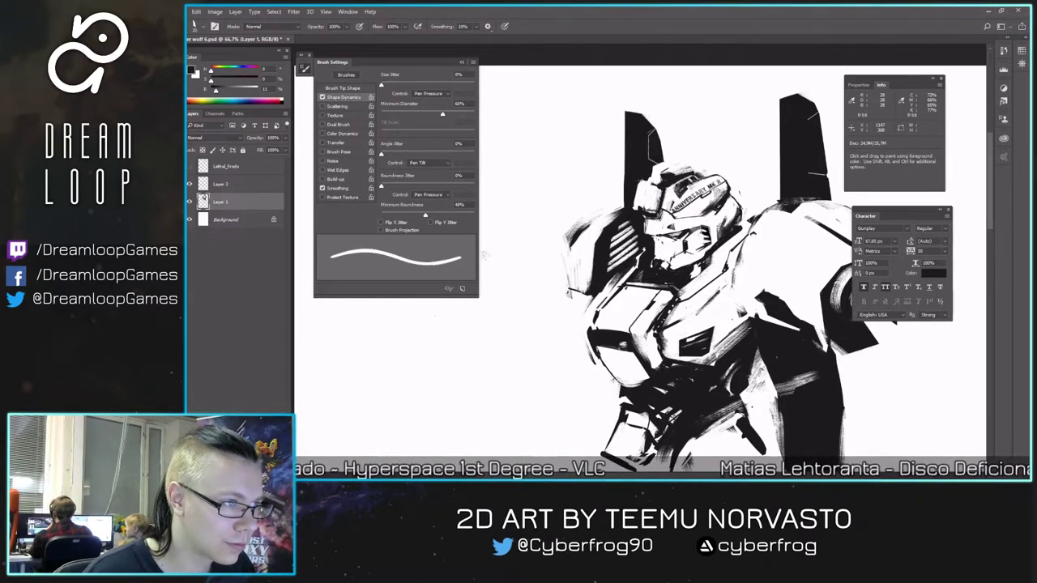
pyautogui.hotkey('ctrl', 'alt', 'z')
pyautogui.hotkey('ctrl', 'alt', 'z')
pyautogui.hotkey('ctrl', 'shift', 'h')
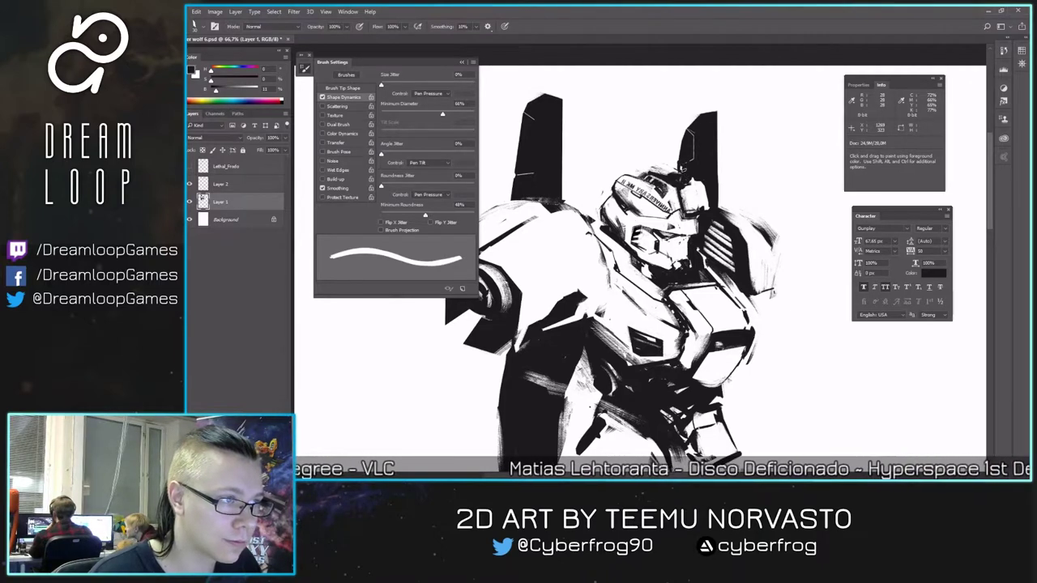
# - Give the eraser a thin hard pen tip, clean up the helmet's ear piece, and flip the canvas back
pyautogui.press('e')
pyautogui.rightClick(684, 174)
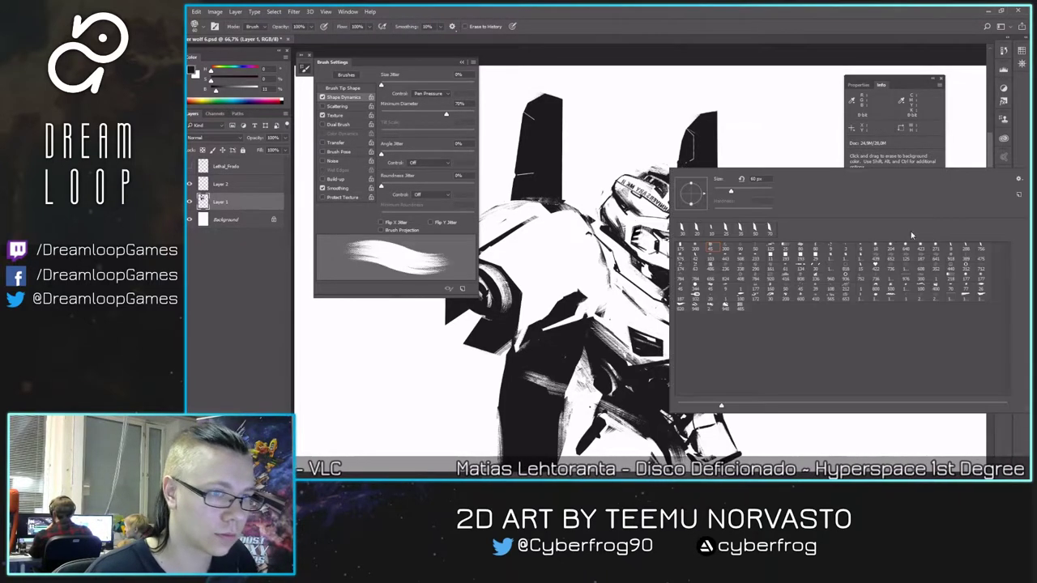
pyautogui.doubleClick(949, 247)
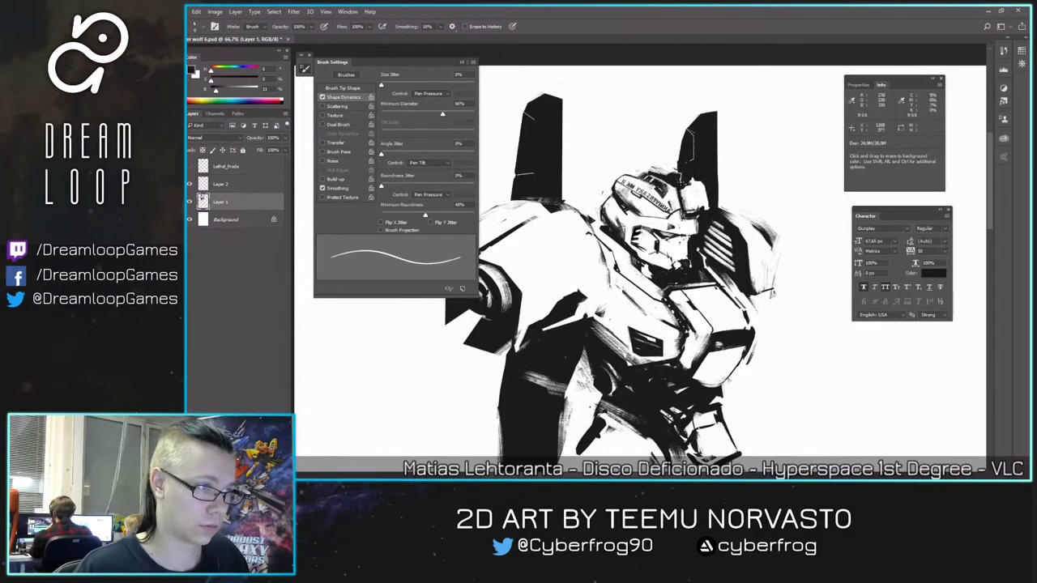
pyautogui.hotkey('ctrl', 'shift', 'h')
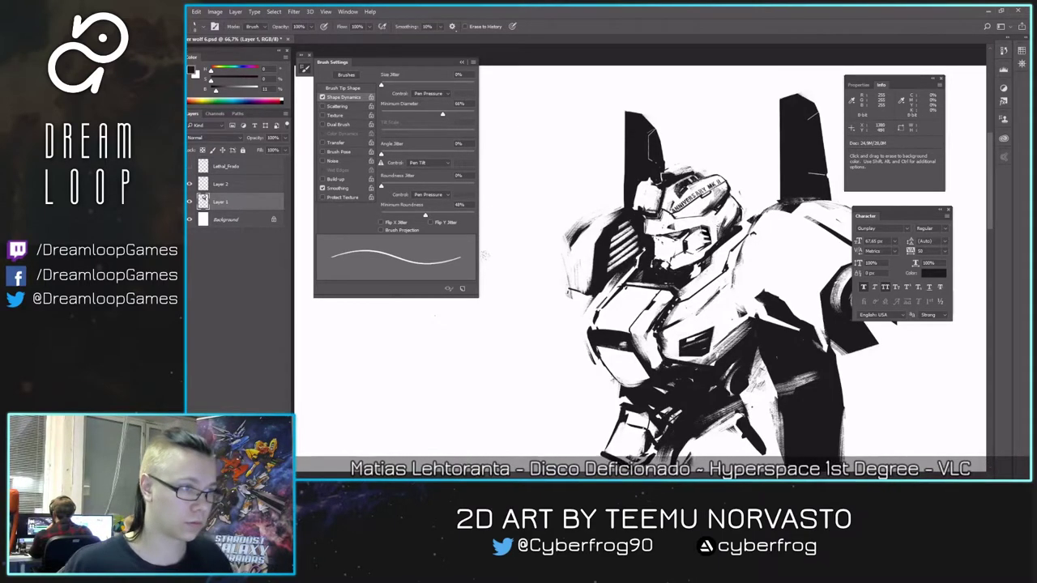
# - Paint dark details on the helmet's ear piece with a color sampled from the drawing, checking the shape in mirrored view
pyautogui.hotkey('ctrl', '-')
pyautogui.press('b')
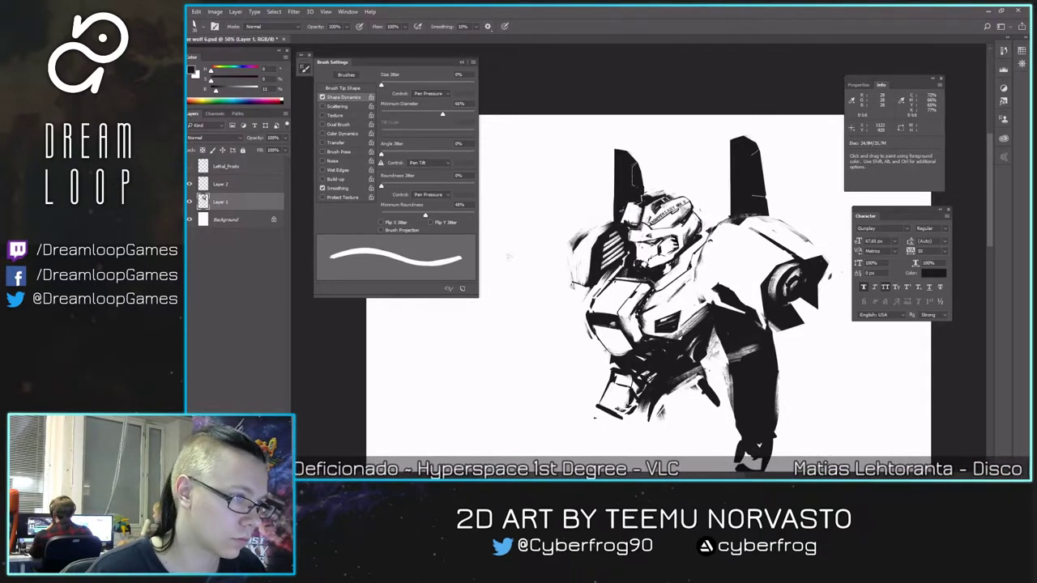
pyautogui.hotkey('ctrl', 'shift', 'h')
pyautogui.hotkey('ctrl', '+')
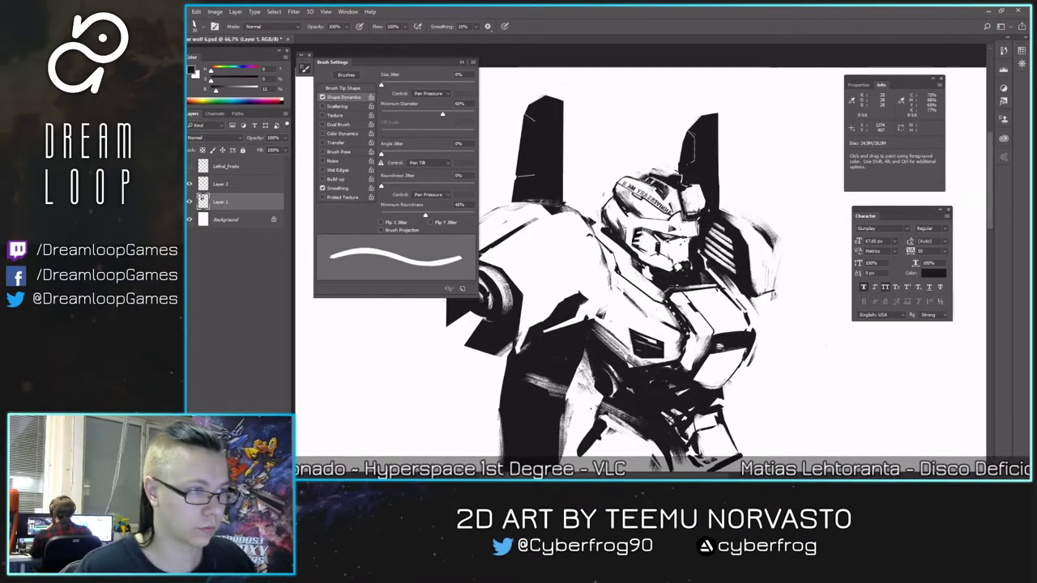
pyautogui.press('r')
pyautogui.press('b')
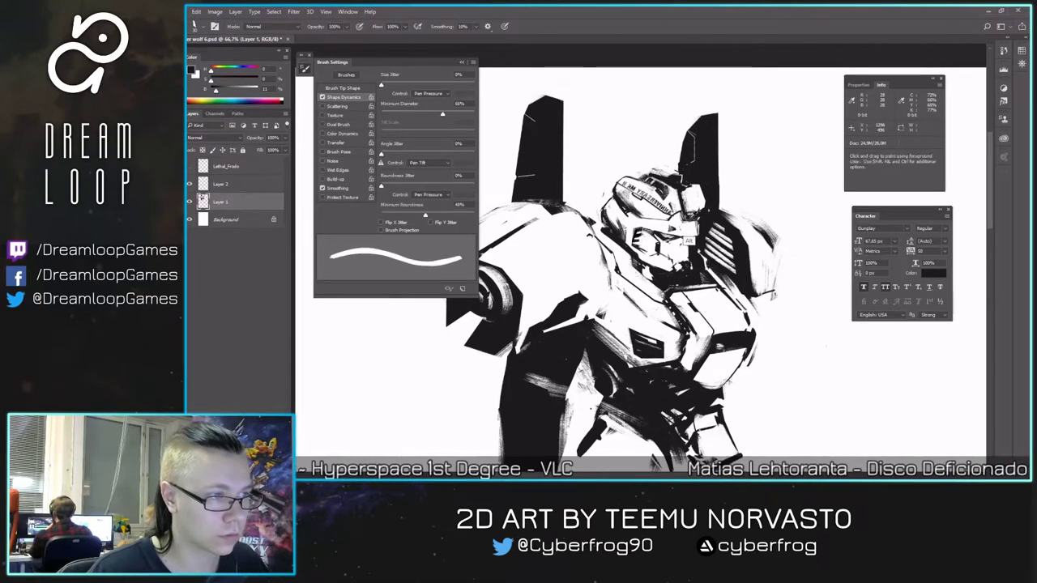
pyautogui.keyDown('alt'); pyautogui.click(694, 216); pyautogui.keyUp('alt')
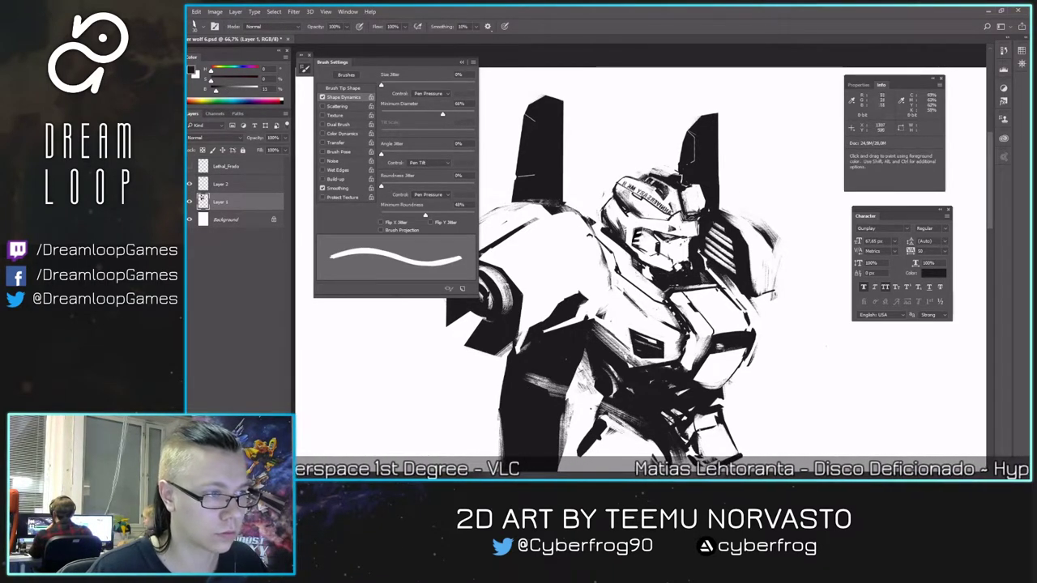
pyautogui.hotkey('ctrl', 'shift', 'h')
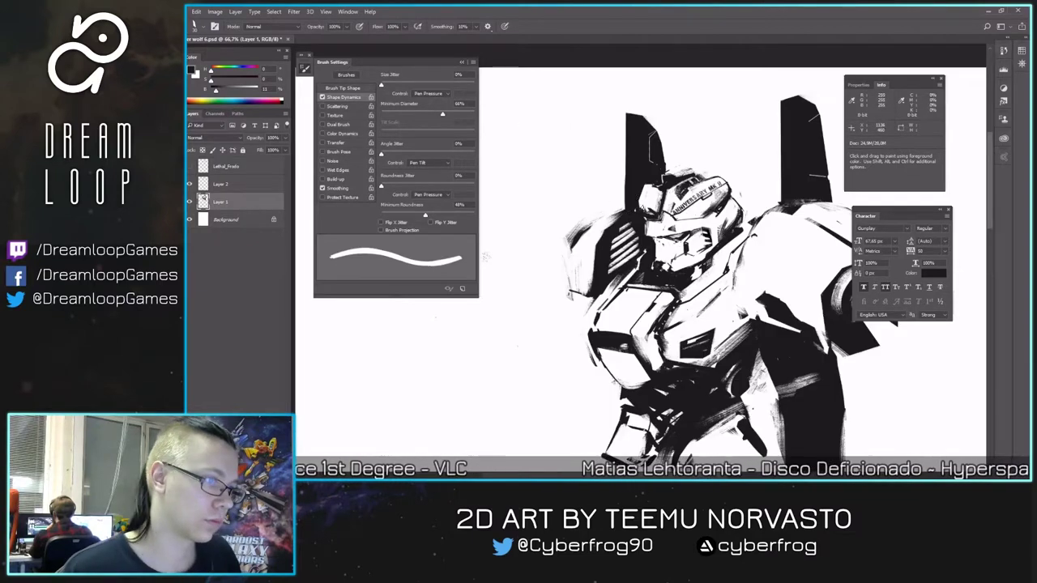
# - Refine the ear piece's details with a smaller brush and the eraser, and swap the painting color to white
pyautogui.press('[')
pyautogui.press('[')
pyautogui.press('[')
pyautogui.press('[')
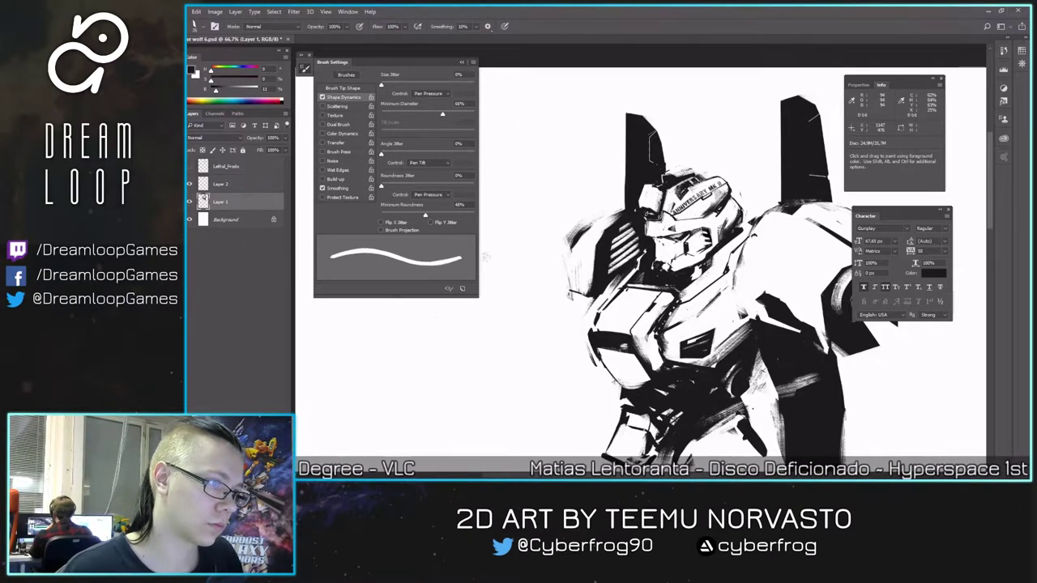
pyautogui.press('e')
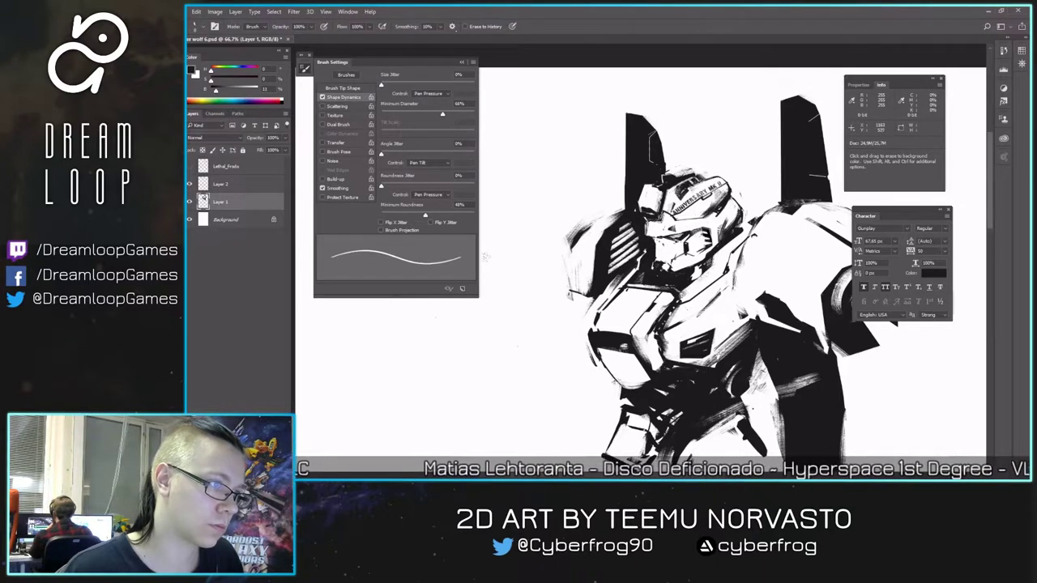
pyautogui.press('b')
pyautogui.press('x')
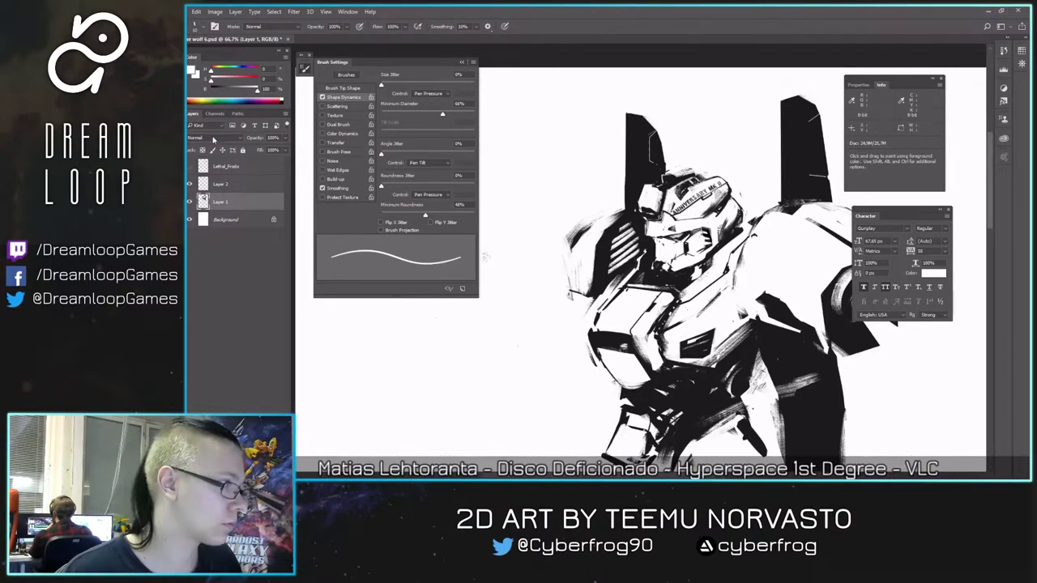
# - Toggle Layer 2 to identify the far fin, move that layer beneath Layer 1, and make Layer 1 active again
pyautogui.click(229, 184)
pyautogui.hotkey('ctrl', ',')
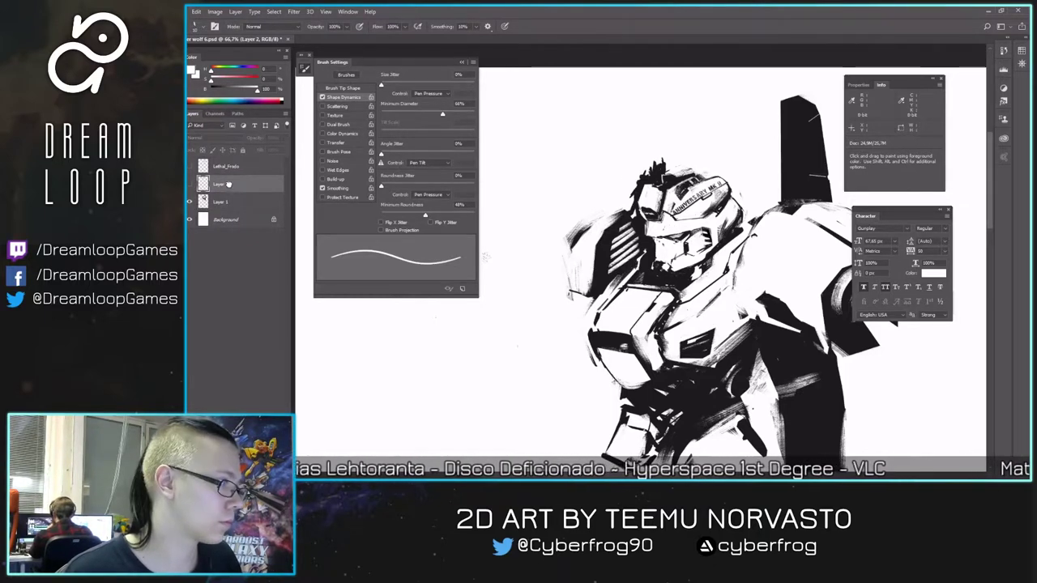
pyautogui.hotkey('ctrl', ',')
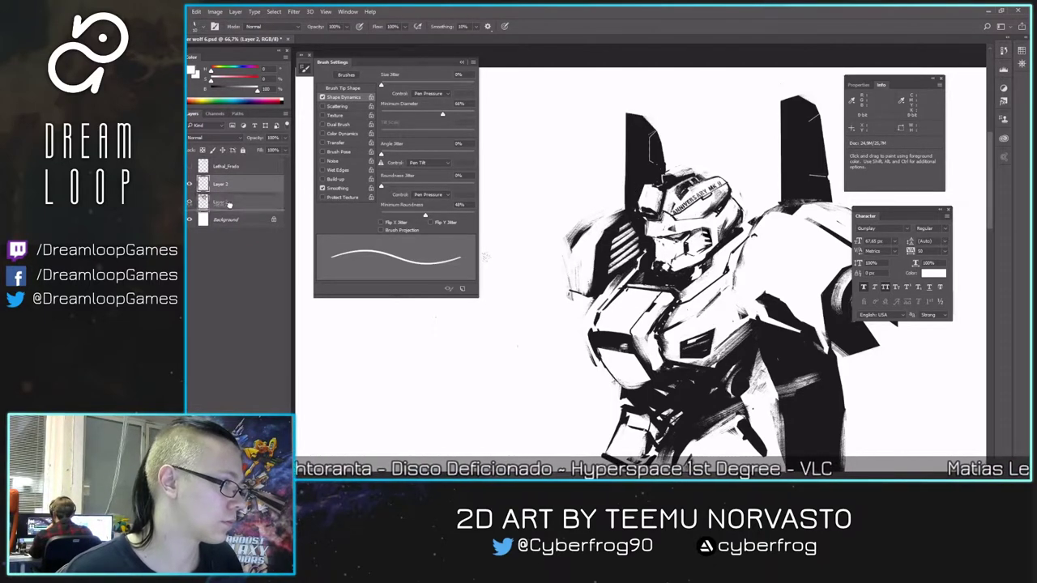
pyautogui.moveTo(229, 204); pyautogui.dragTo(228, 206)
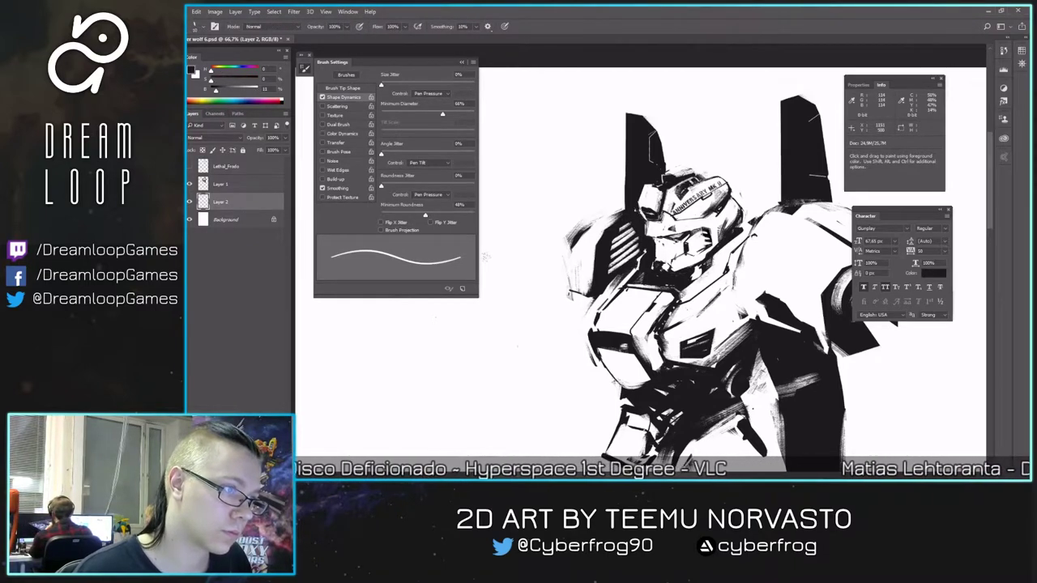
pyautogui.click(249, 183)
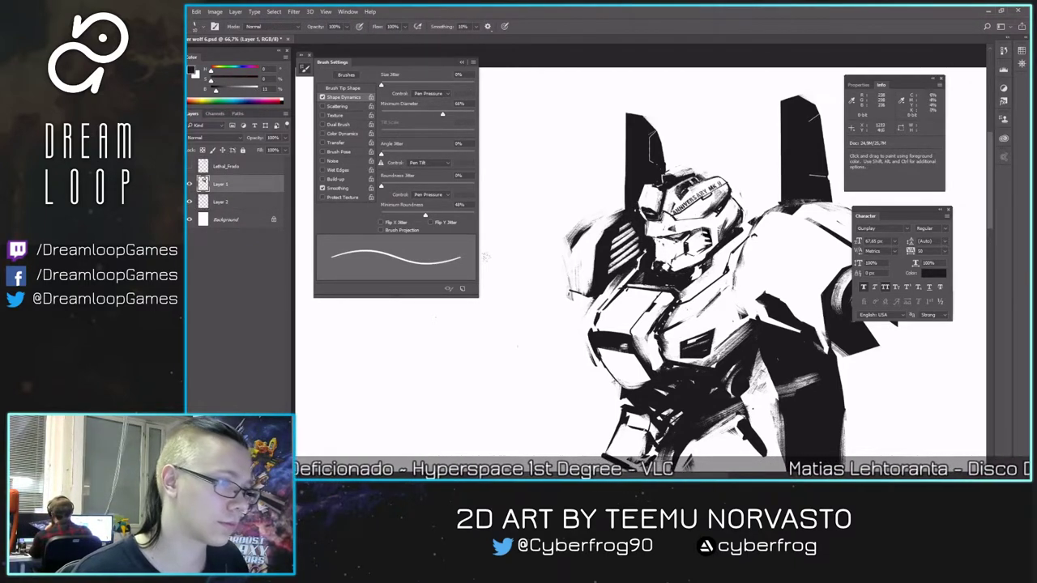
pyautogui.press('w')
pyautogui.click(484, 258)
pyautogui.hotkey('ctrl', 'd')
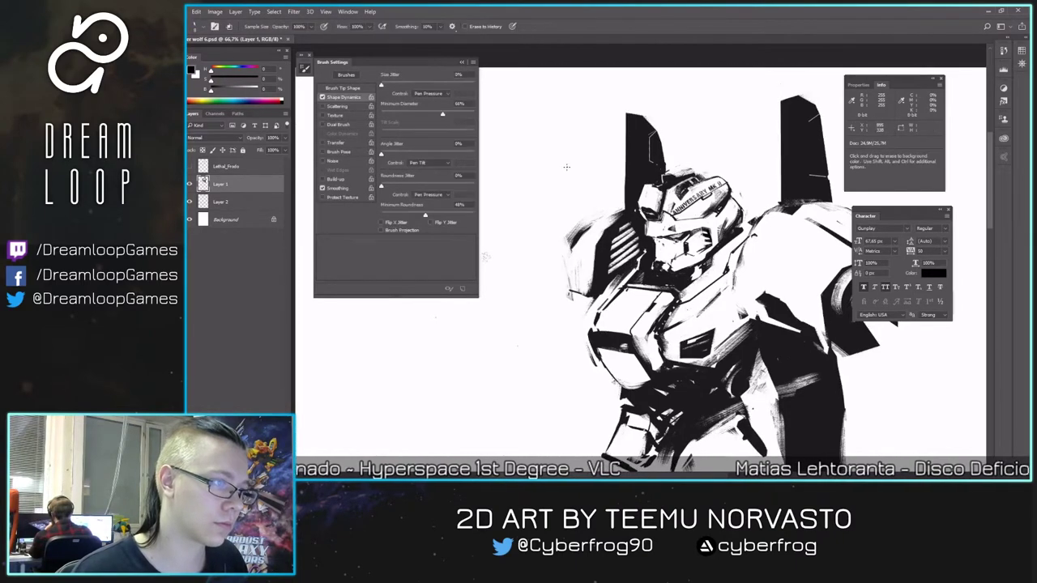
# - Touch up the head and collar on Layer 1 in mirrored view with a sampled dark tone, reset the colors to default, and save the file
pyautogui.press('b')
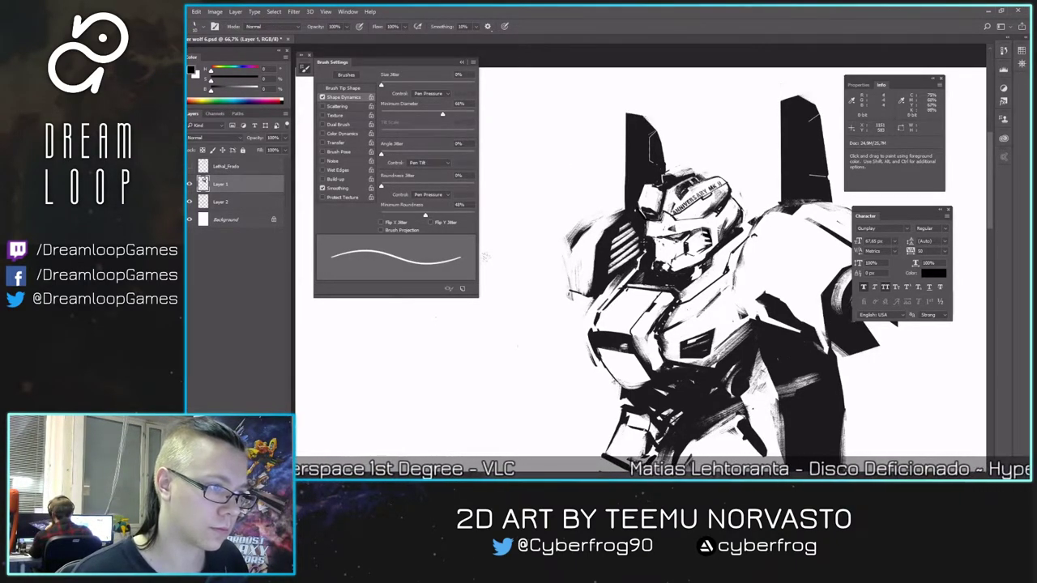
pyautogui.hotkey('ctrl', 'shift', 'h')
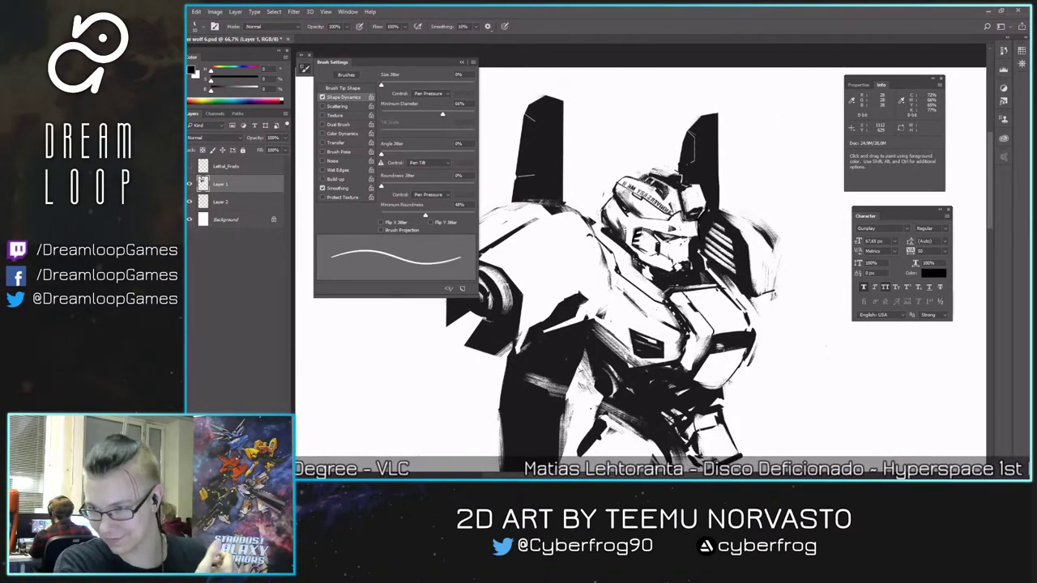
pyautogui.keyDown('alt'); pyautogui.click(694, 273); pyautogui.keyUp('alt')
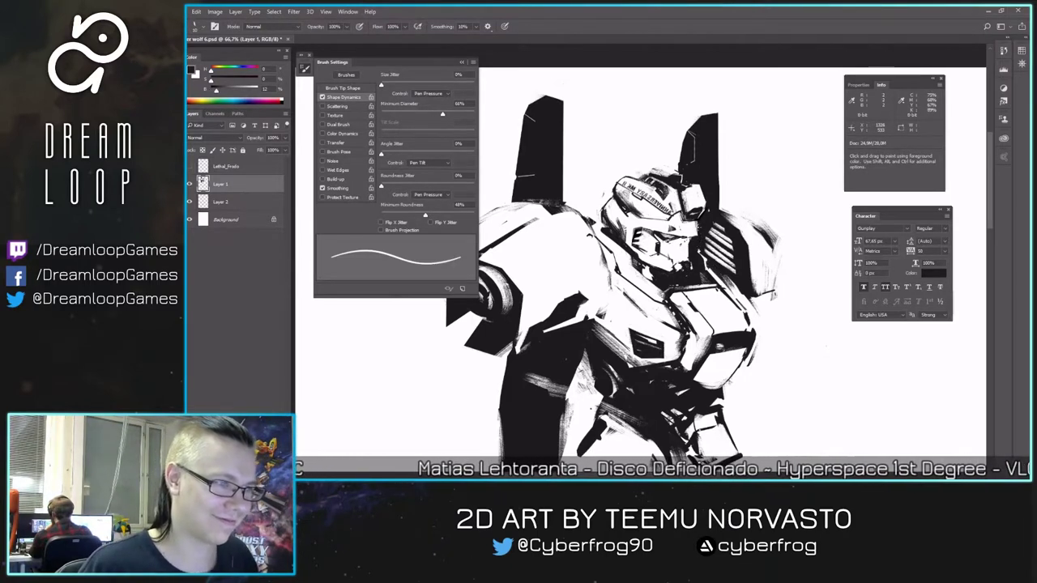
pyautogui.press('d')
pyautogui.hotkey('ctrl', 's')
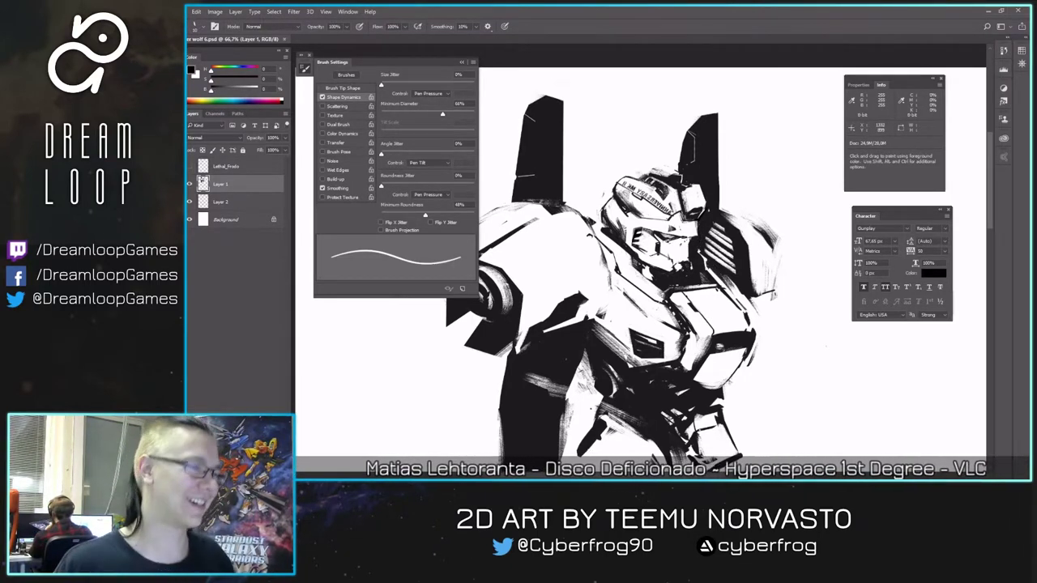
# - Touch up the linework between the head and near shoulder with eraser and brush, flip the canvas back, and undo the last stroke
pyautogui.press('e')
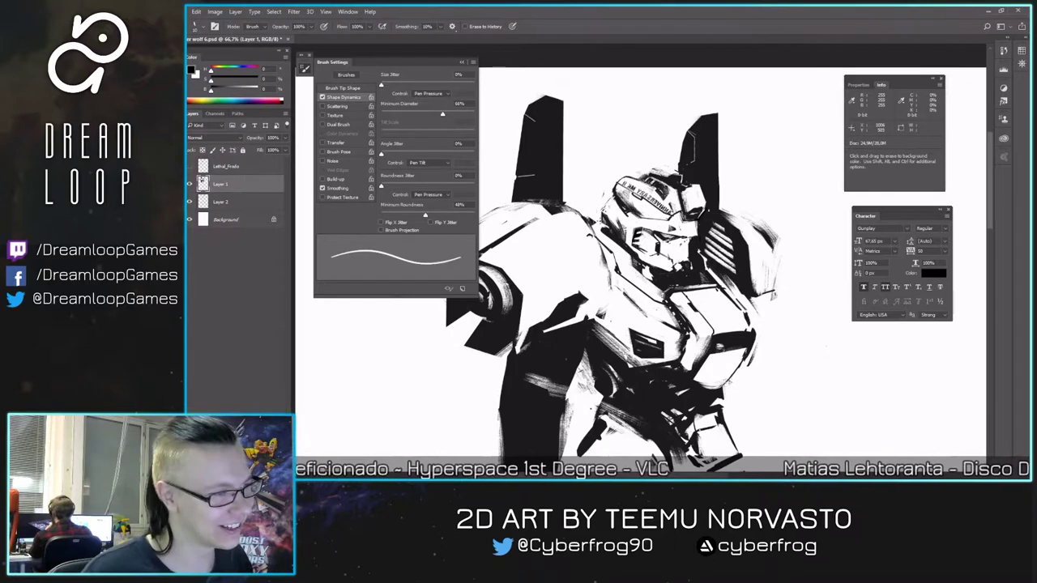
pyautogui.press('b')
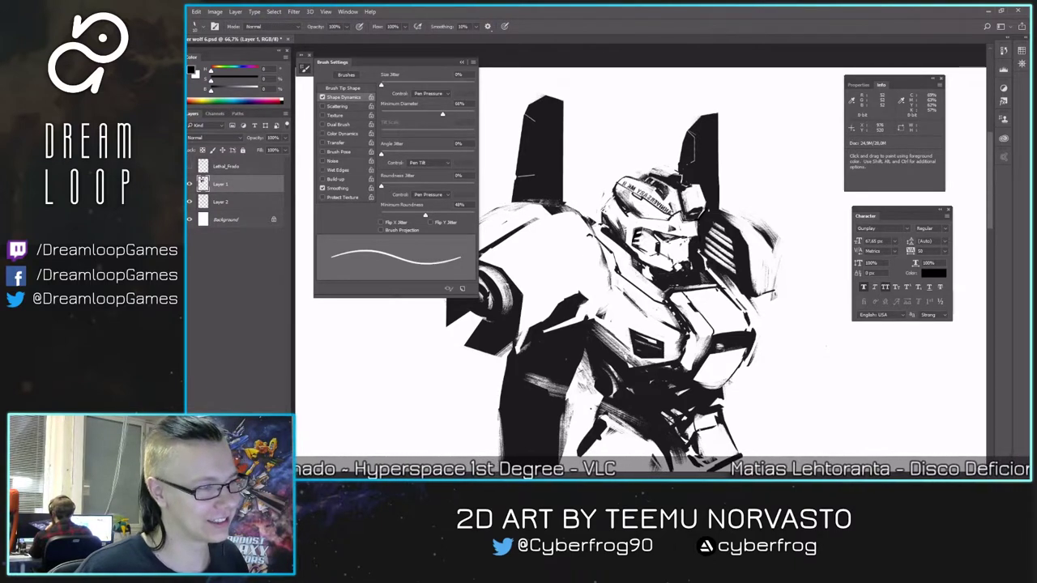
pyautogui.hotkey('ctrl', 'shift', 'h')
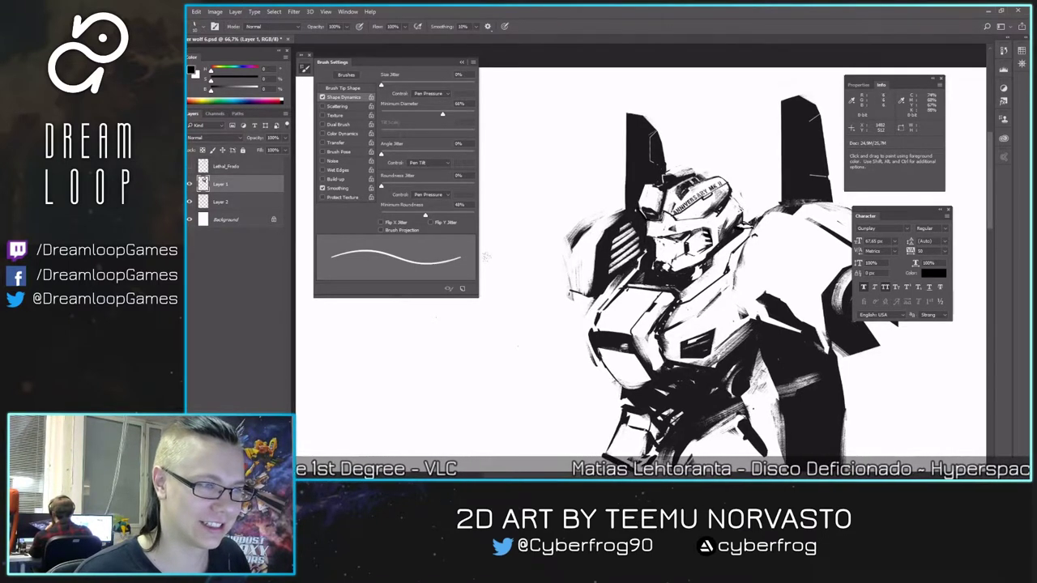
pyautogui.moveTo(739, 278)
pyautogui.mouseDown()
pyautogui.moveTo(729, 237)
pyautogui.moveTo(705, 258)
pyautogui.mouseUp()
pyautogui.hotkey('ctrl', 'z')
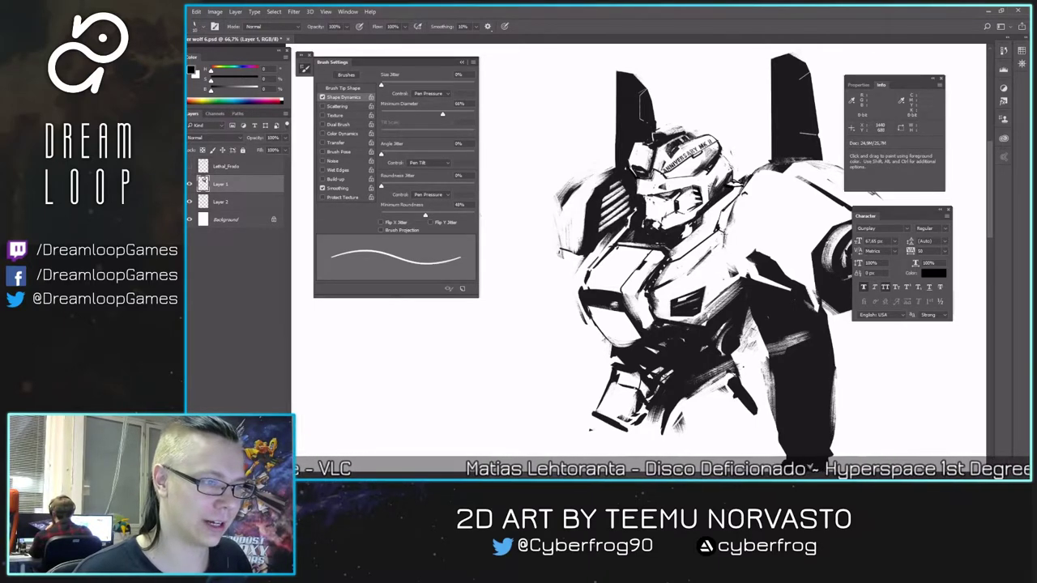
# - Flip the canvas, touch up the chest panels with brush and larger eraser, and sample a dark tone from the torso
pyautogui.hotkey('ctrl', 'shift', 'h')
pyautogui.moveTo(643, 247)
pyautogui.mouseDown()
pyautogui.moveTo(658, 208)
pyautogui.moveTo(644, 227)
pyautogui.moveTo(652, 239)
pyautogui.mouseUp()
pyautogui.press('e')
pyautogui.press(']')
pyautogui.press(']')
pyautogui.press('b')
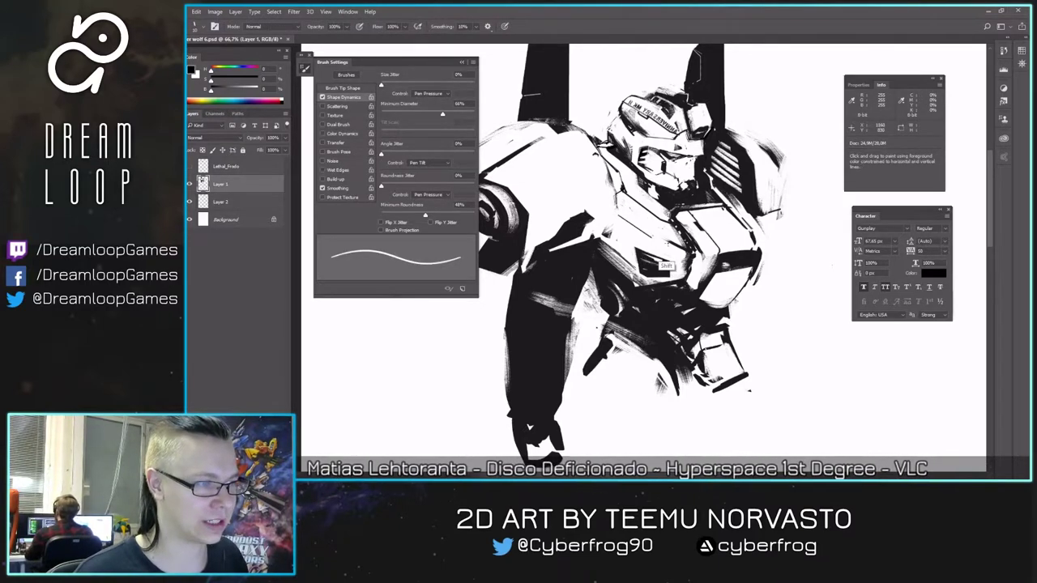
pyautogui.press('e')
pyautogui.press('b')
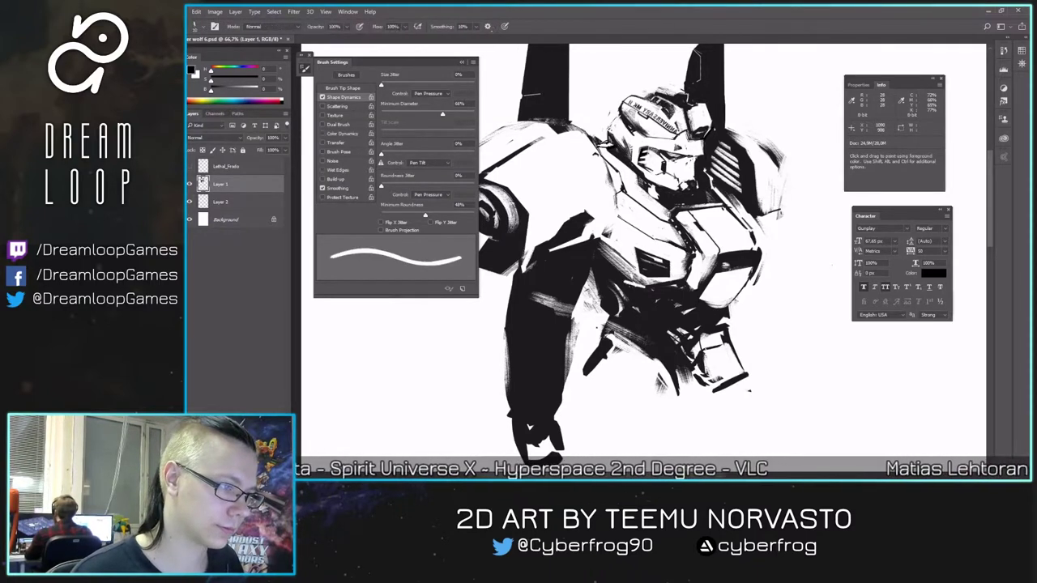
pyautogui.keyDown('alt'); pyautogui.click(636, 296); pyautogui.keyUp('alt')
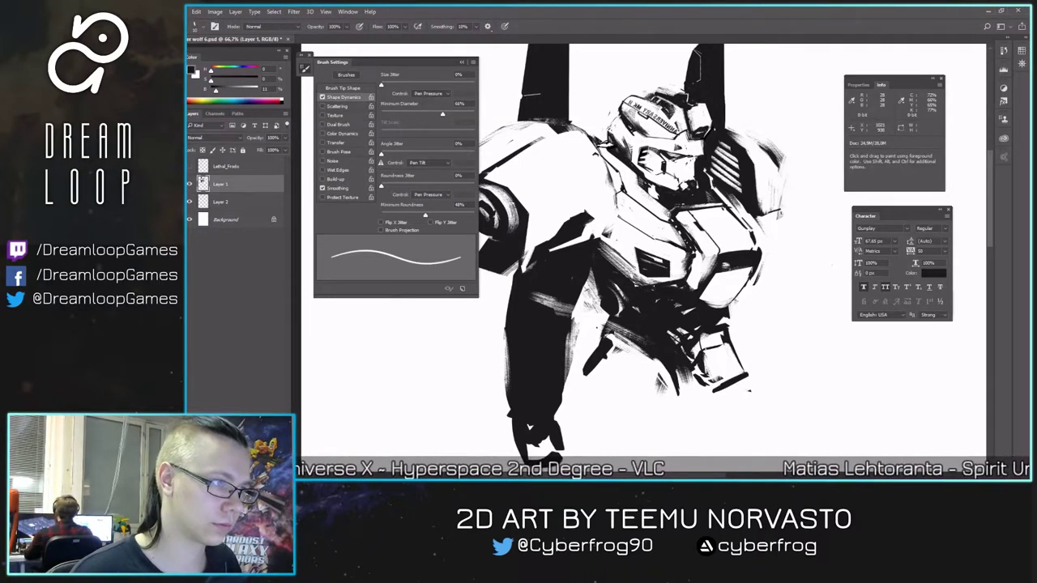
# - Outline a narrow area of the far chest plate with the Lasso, clear the selection, and return to the Brush tool
pyautogui.hotkey('ctrl', '-')
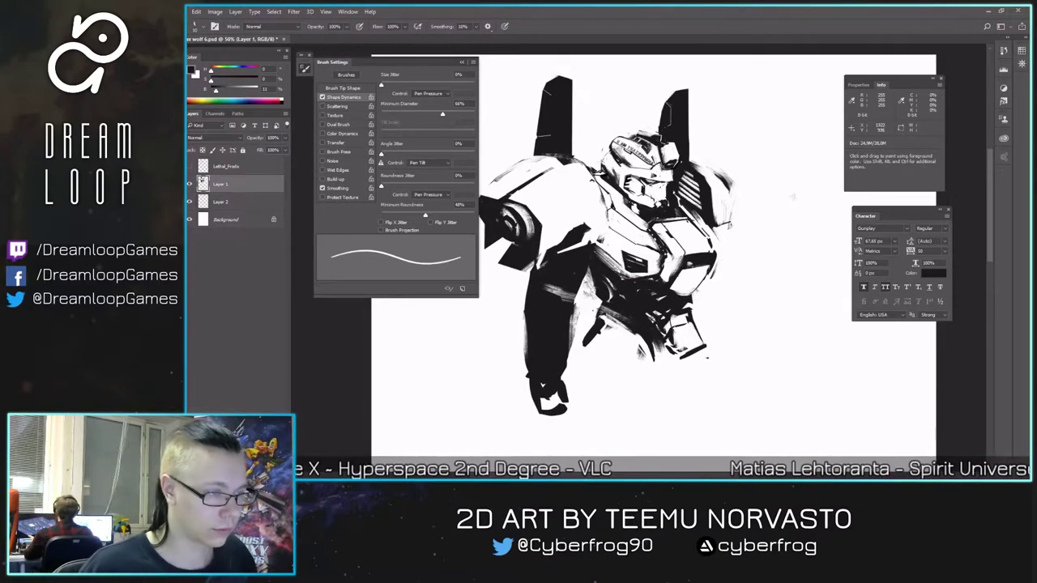
pyautogui.press('l')
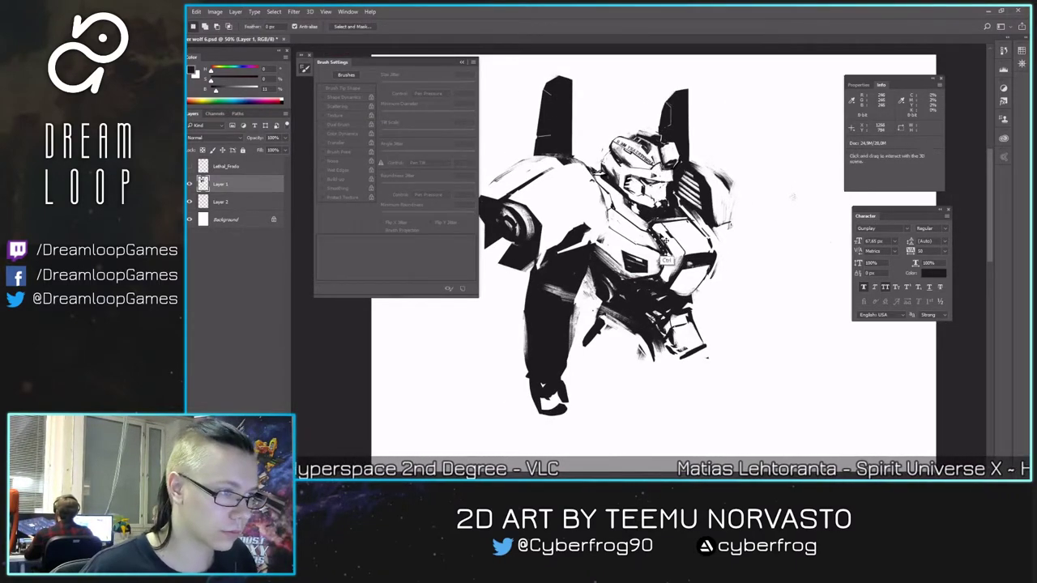
pyautogui.hotkey('ctrl', '+')
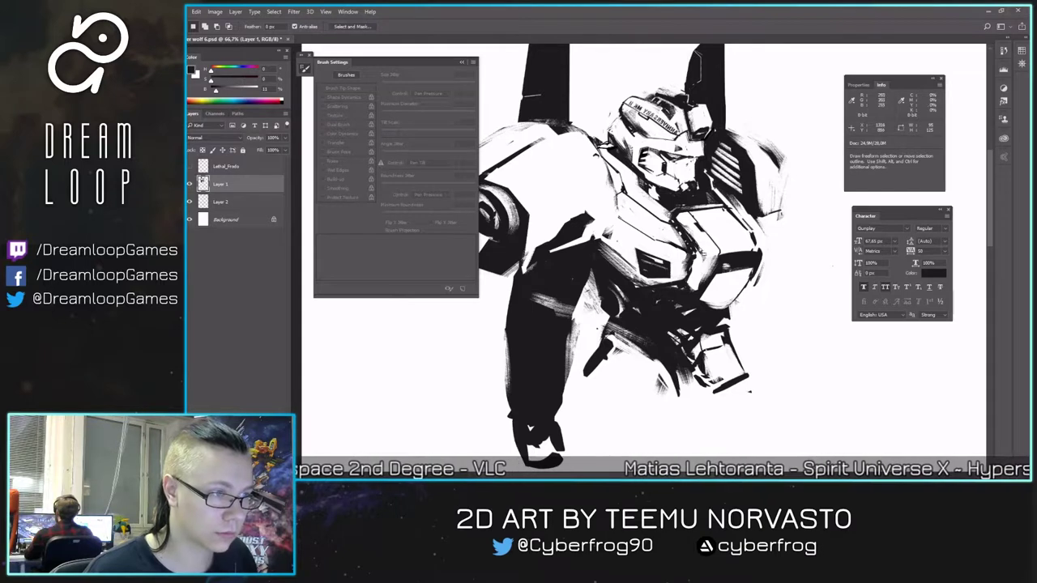
pyautogui.moveTo(696, 234)
pyautogui.mouseDown()
pyautogui.moveTo(705, 259)
pyautogui.moveTo(700, 253)
pyautogui.moveTo(693, 283)
pyautogui.moveTo(698, 253)
pyautogui.mouseUp()
pyautogui.hotkey('ctrl', 'd')
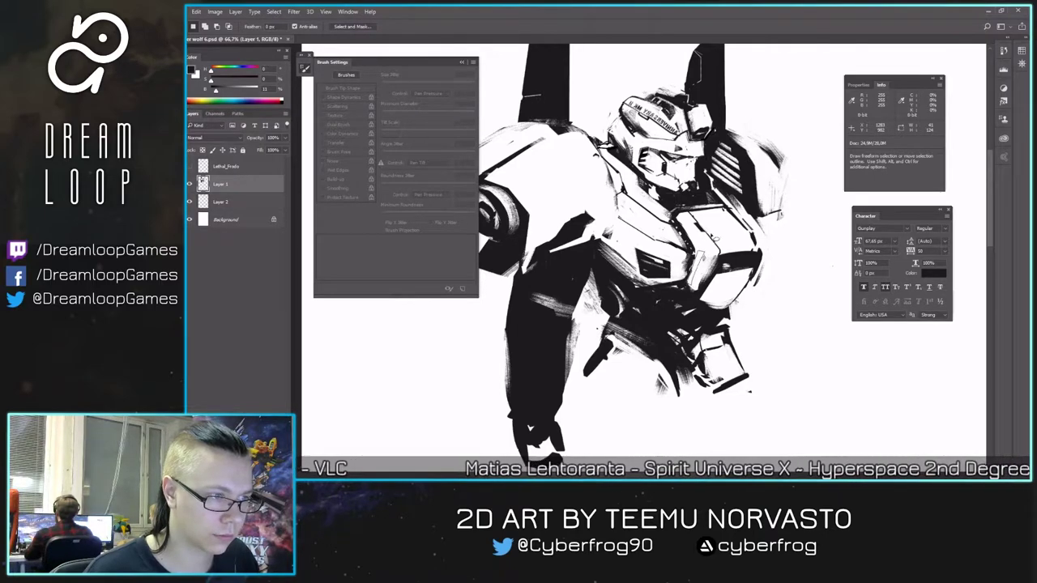
pyautogui.press('b')
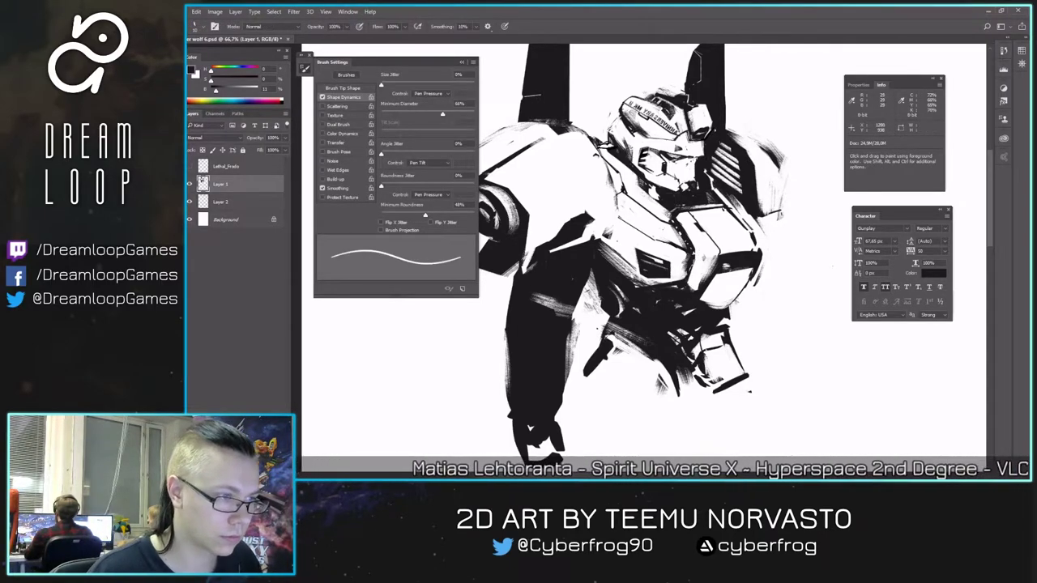
# - Rework the outer edge of the far chest plate with brush and eraser in flipped view, then flip the canvas back
pyautogui.hotkey('ctrl', 'shift', 'h')
pyautogui.hotkey('ctrl', '-')
pyautogui.hotkey('ctrl', '-')
pyautogui.hotkey('ctrl', '+')
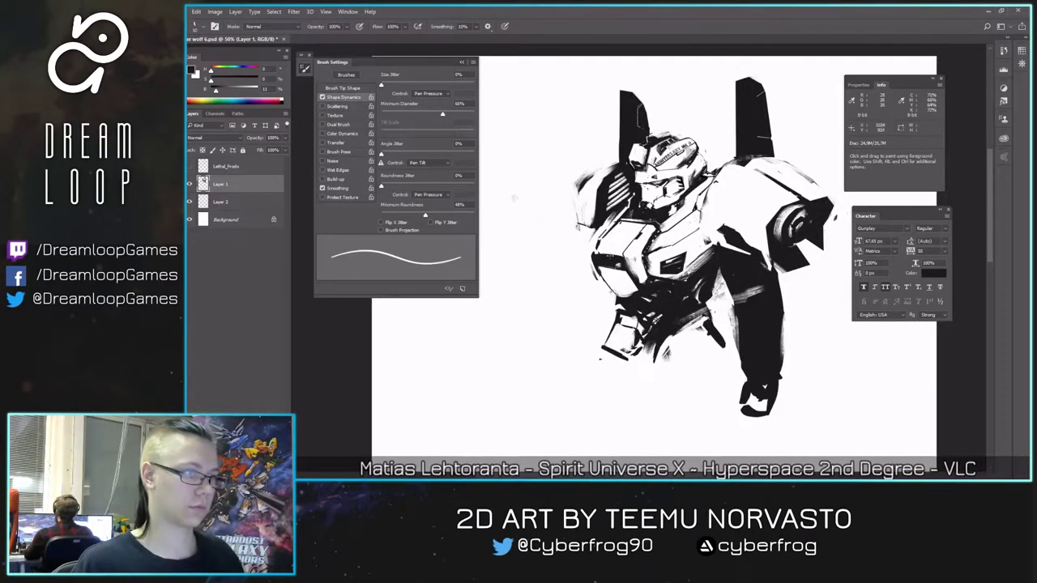
pyautogui.press('e')
pyautogui.press('b')
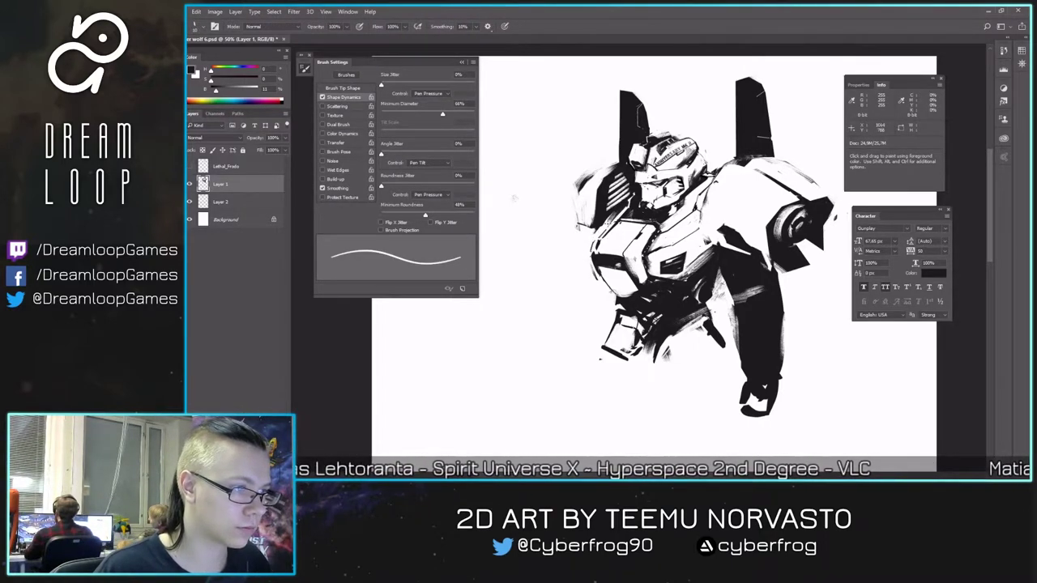
pyautogui.moveTo(592, 252); pyautogui.dragTo(597, 276)
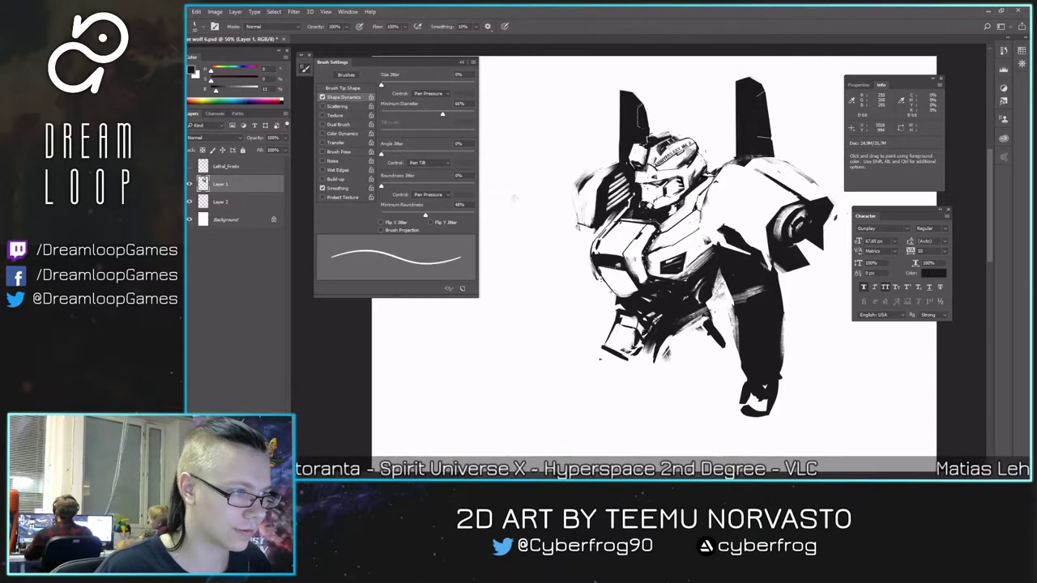
pyautogui.press('e')
pyautogui.moveTo(592, 255); pyautogui.dragTo(597, 277)
pyautogui.hotkey('ctrl', 'shift', 'h')
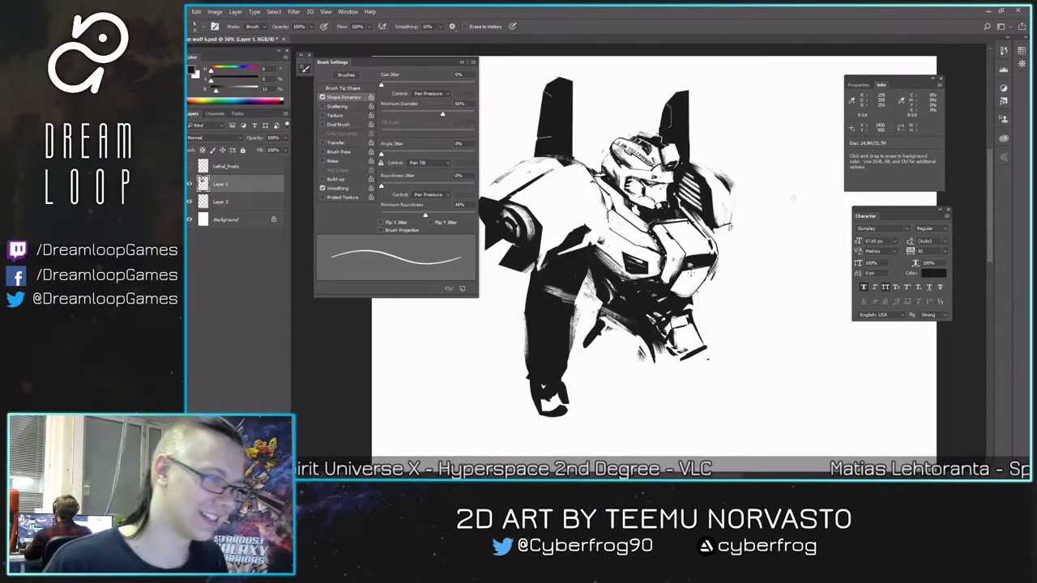
# - Flip the canvas, enlarge the brush, show the shoulder lettering layer, and save the file
pyautogui.press('h')
pyautogui.press('b')
pyautogui.press(']')
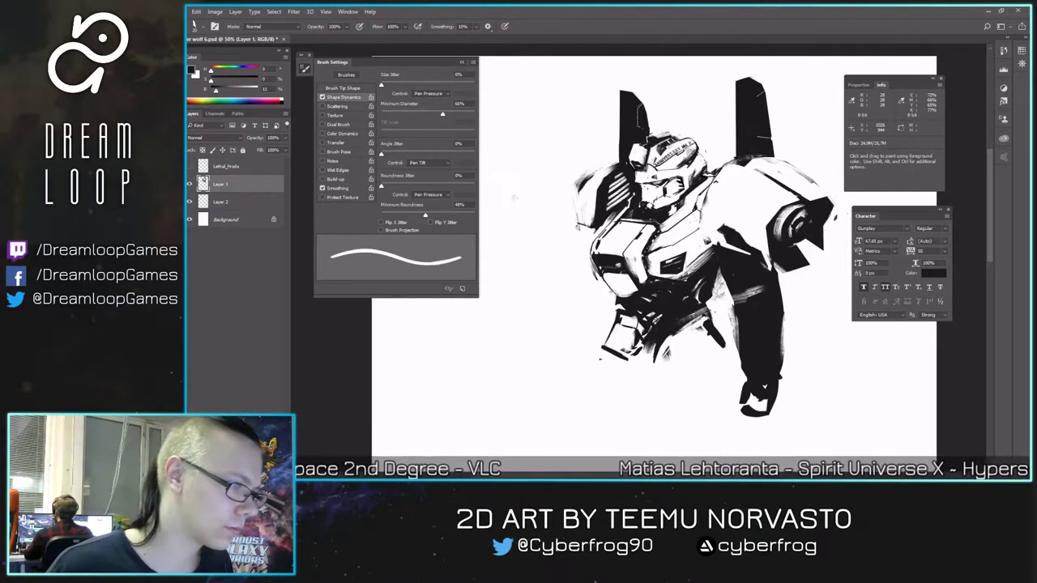
pyautogui.moveTo(587, 301); pyautogui.dragTo(581, 270)
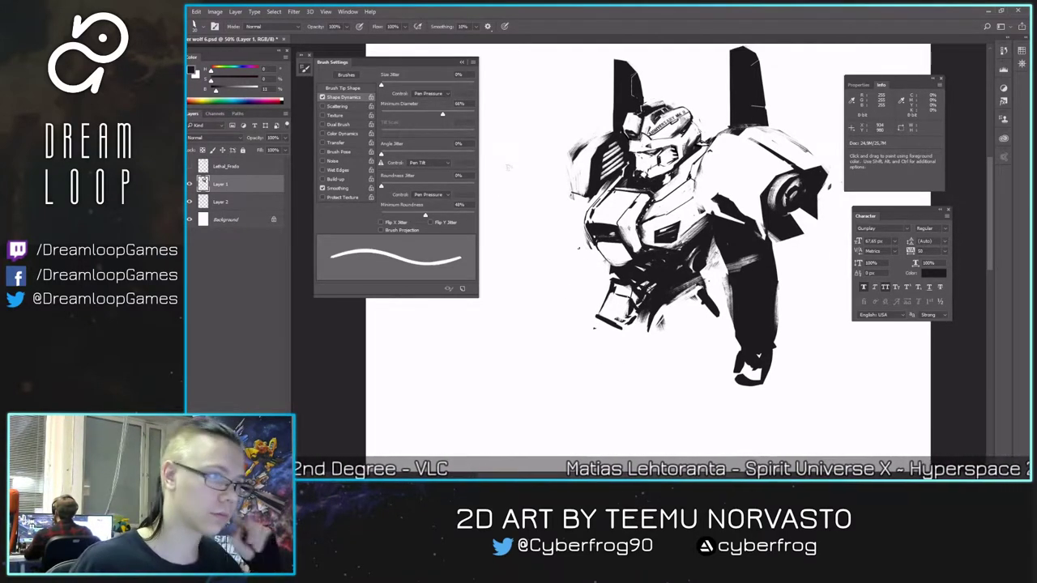
pyautogui.click(192, 167)
pyautogui.moveTo(584, 311); pyautogui.dragTo(583, 287)
pyautogui.hotkey('ctrl', 's')
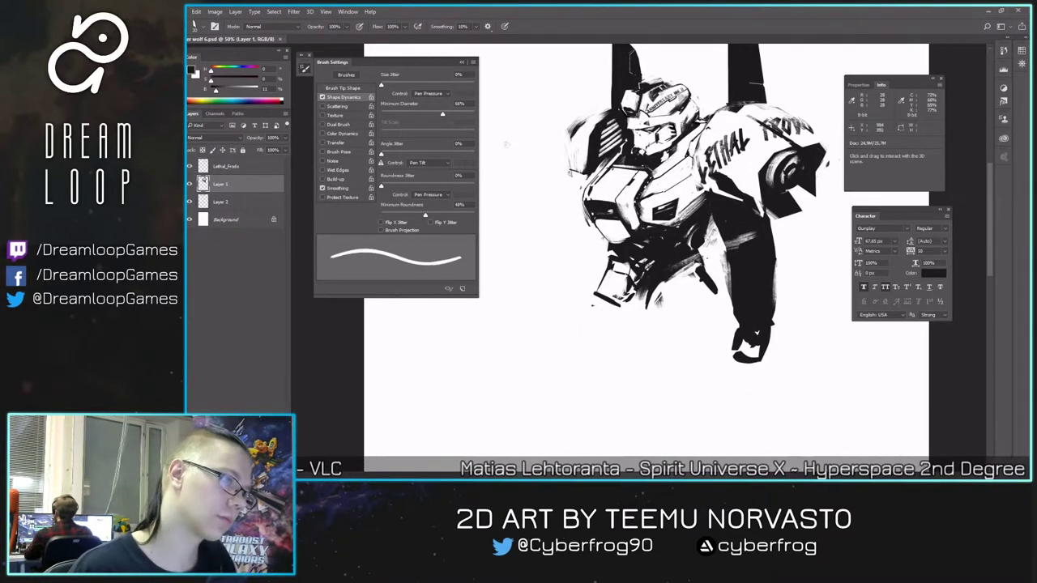
# - Flip the canvas and touch up the torso linework with the eraser and brush
pyautogui.hotkey('ctrl', 'shift', 'h')
pyautogui.press('e')
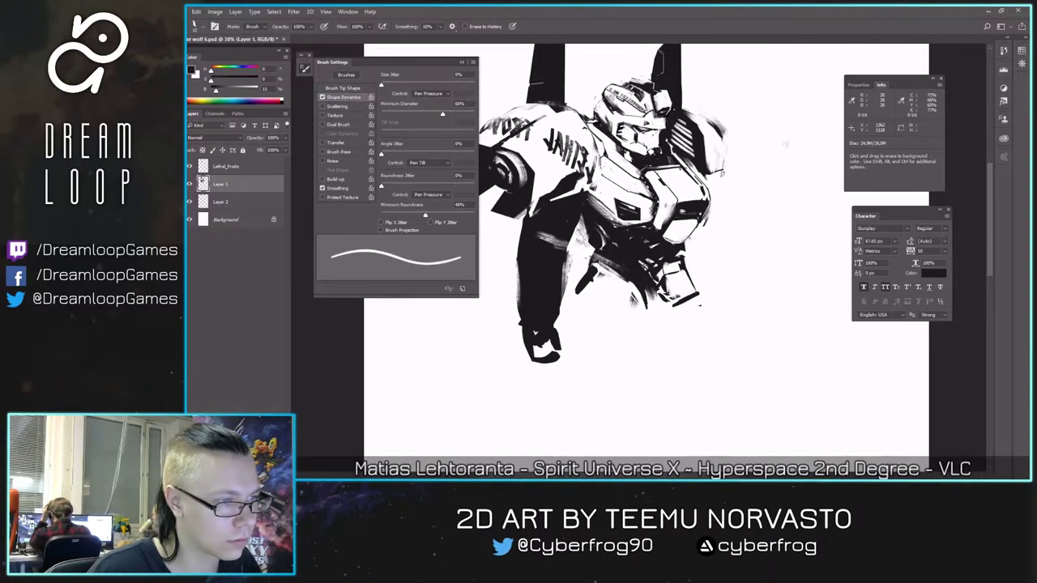
pyautogui.press('b')
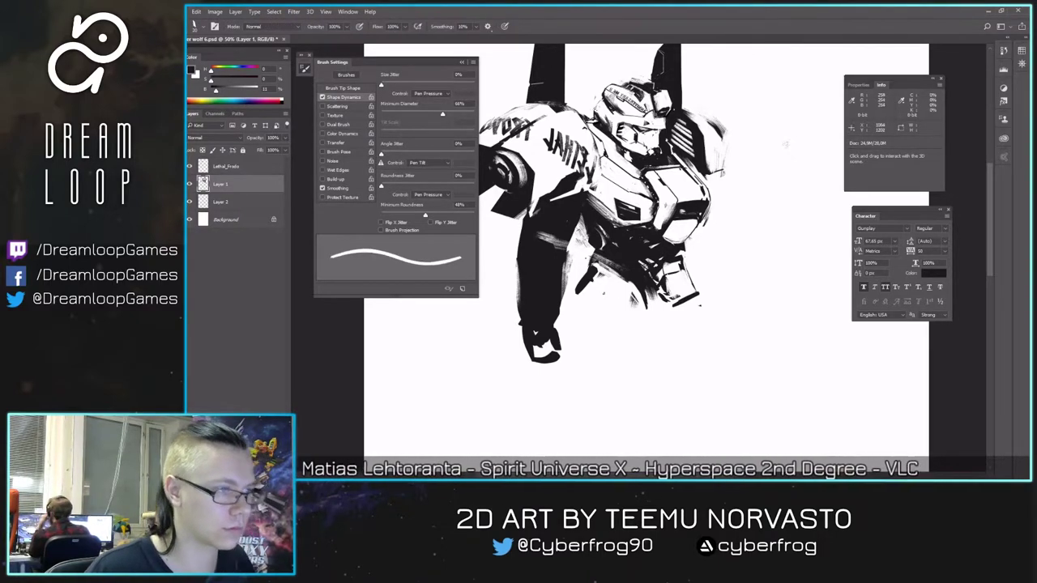
# - Sketch rough waist and hip outlines below the torso with a larger brush, undoing one stroke and adding an angled line
pyautogui.press('h')
pyautogui.press(']')
pyautogui.press(']')
pyautogui.press(']')
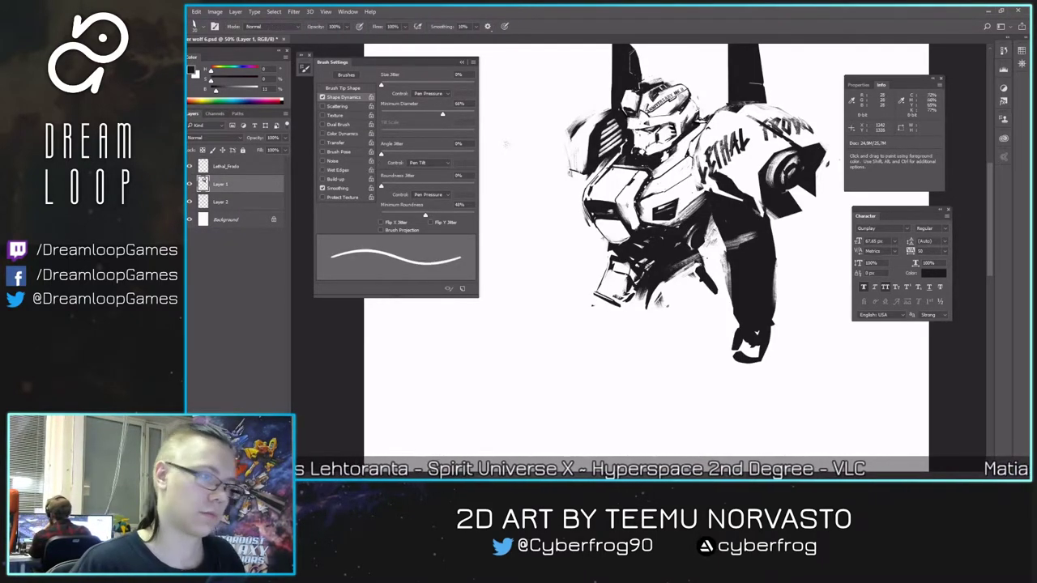
pyautogui.moveTo(648, 298); pyautogui.dragTo(649, 332)
pyautogui.moveTo(658, 338); pyautogui.dragTo(690, 324)
pyautogui.moveTo(718, 292); pyautogui.dragTo(710, 319)
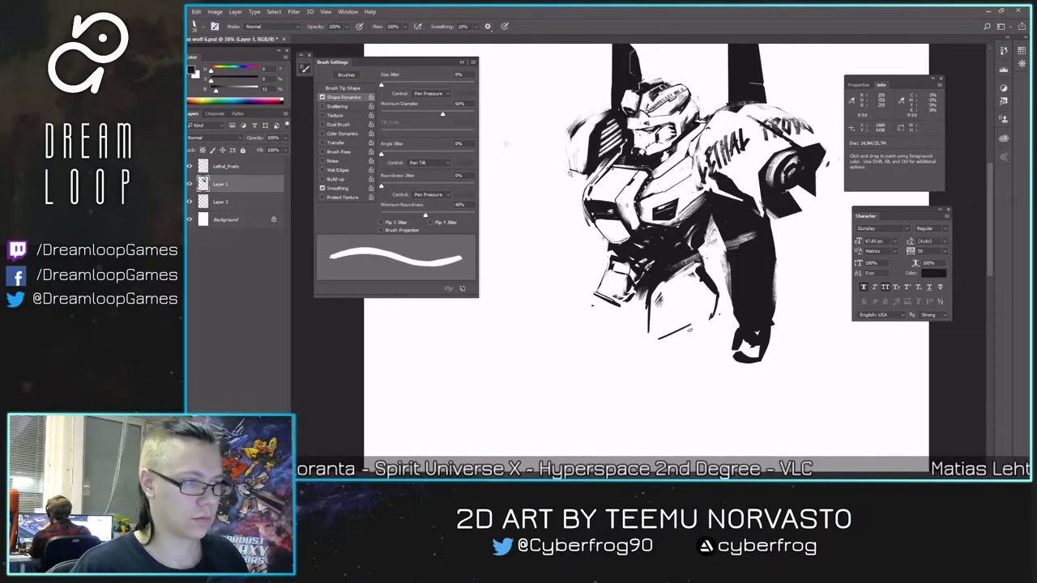
pyautogui.hotkey('ctrl', 'z')
pyautogui.moveTo(652, 293); pyautogui.dragTo(674, 342)
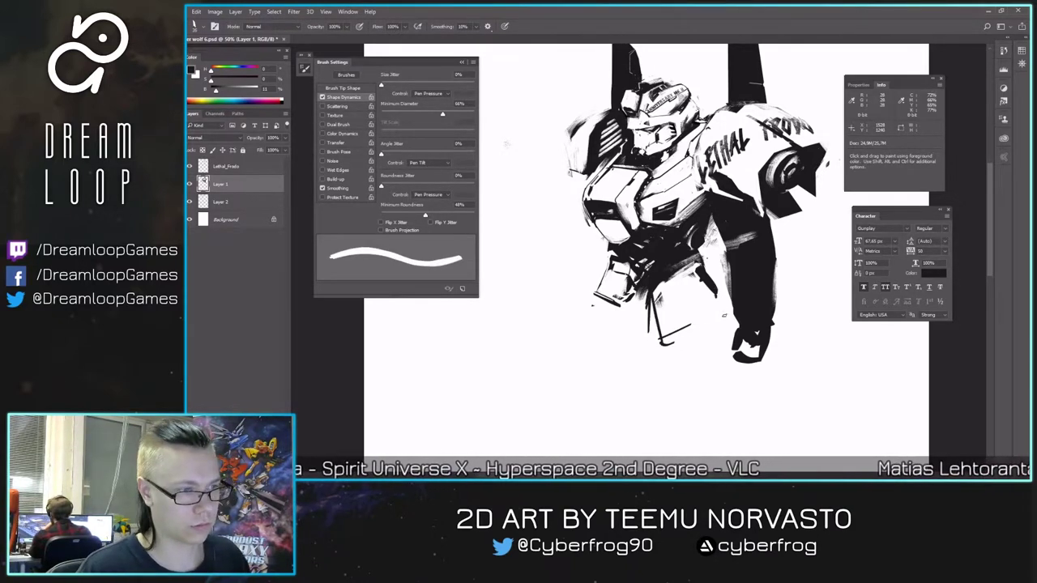
# - Refine the waist edge beside the near arm in flipped view with an enlarged eraser and the brush
pyautogui.press('h')
pyautogui.press('e')
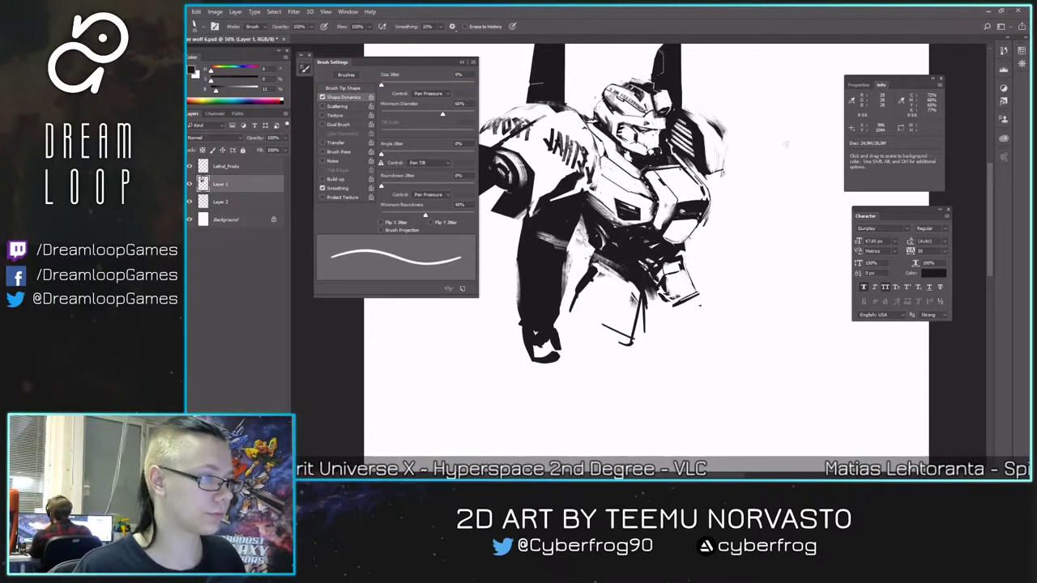
pyautogui.press(']')
pyautogui.press(']')
pyautogui.press(']')
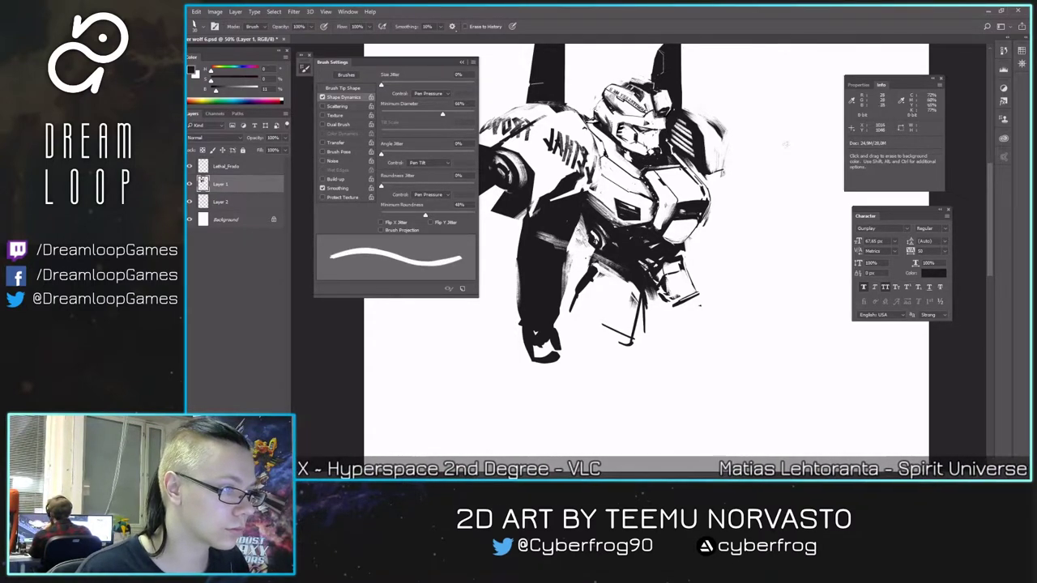
pyautogui.press('b')
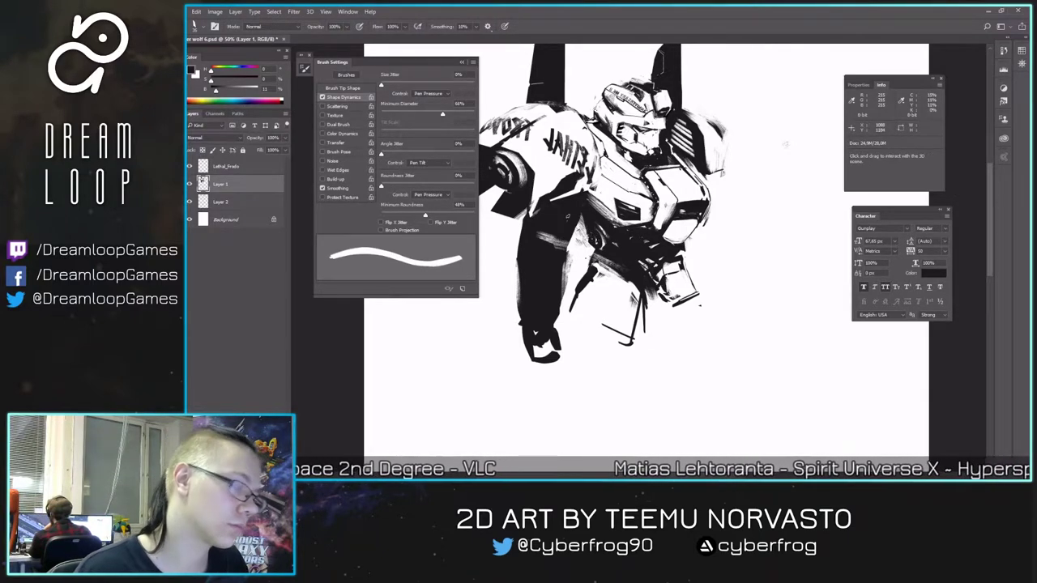
# - Touch up the outer edge of the near forearm with brush and eraser while checking the drawing in both canvas orientations
pyautogui.press('h')
pyautogui.press('e')
pyautogui.press('b')
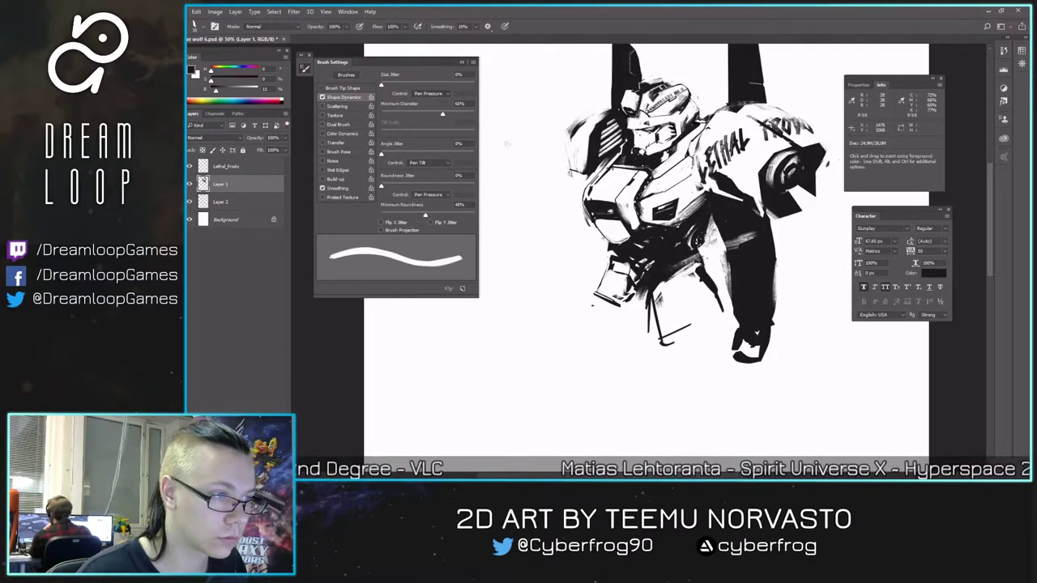
pyautogui.press('e')
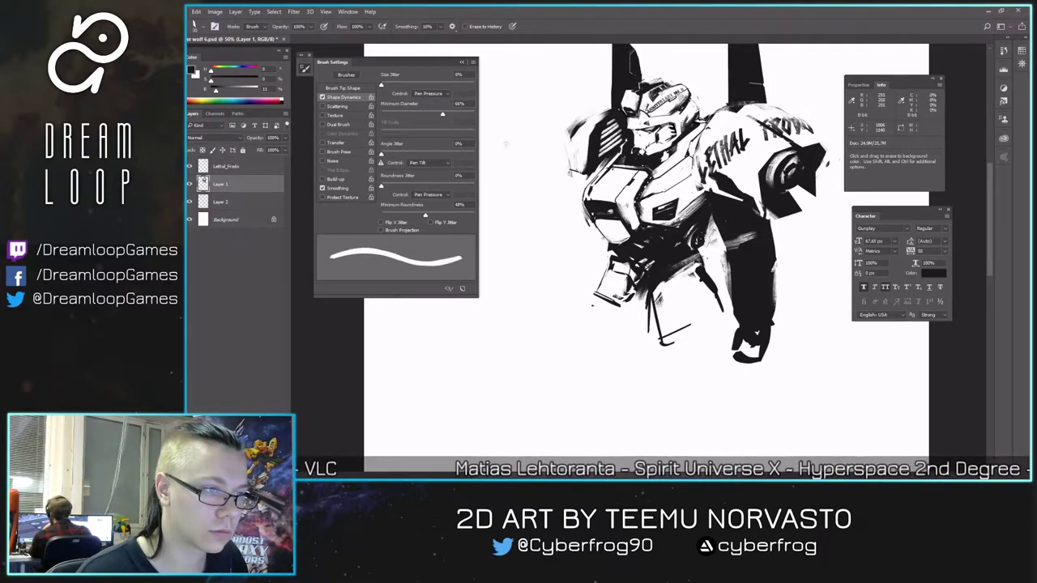
pyautogui.press('w')
pyautogui.press('h')
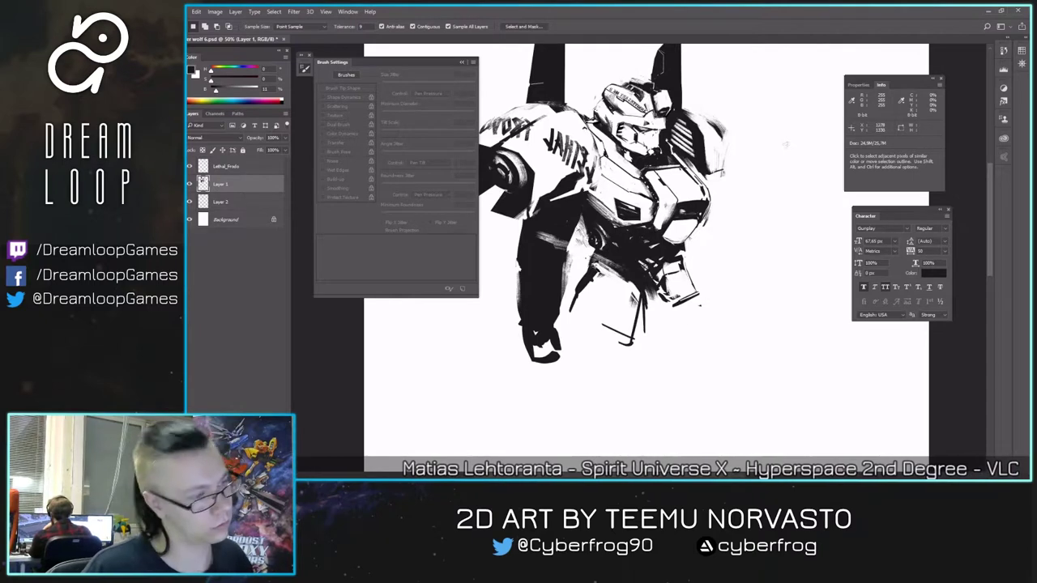
pyautogui.press('b')
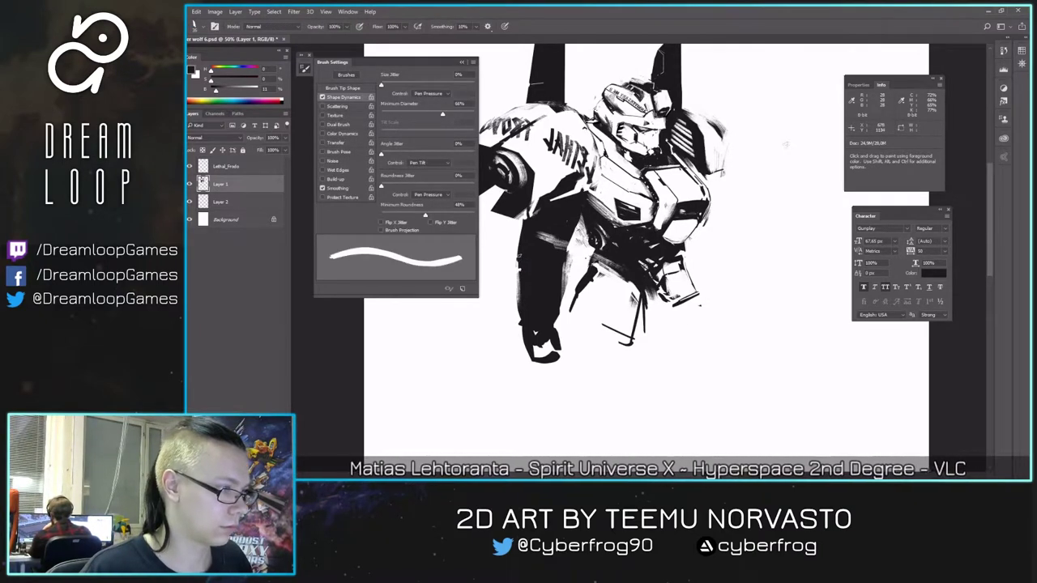
pyautogui.moveTo(610, 314); pyautogui.dragTo(643, 329)
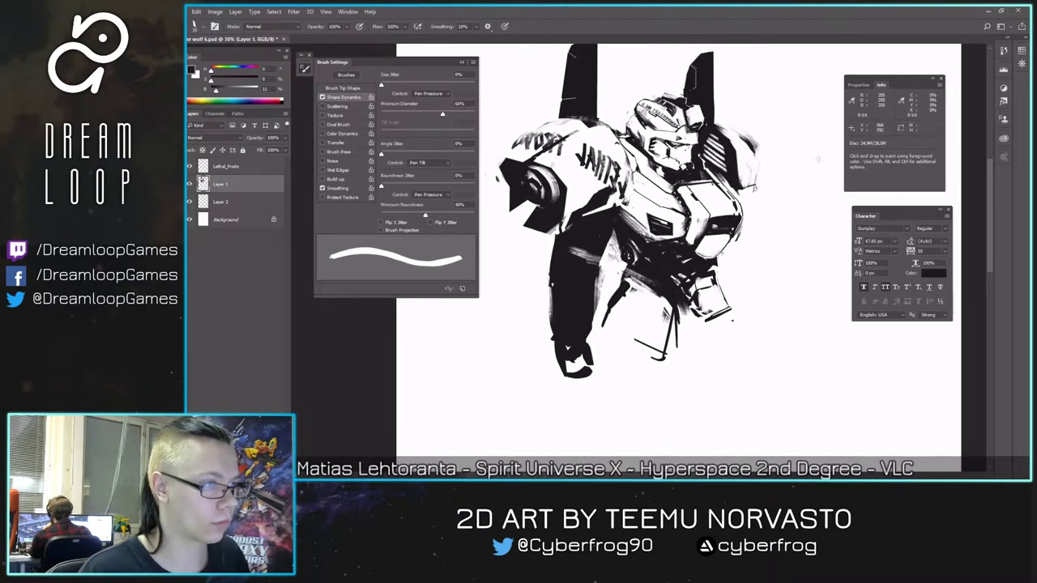
pyautogui.hotkey('ctrl', 'shift', 'h')
pyautogui.moveTo(538, 158); pyautogui.dragTo(534, 204)
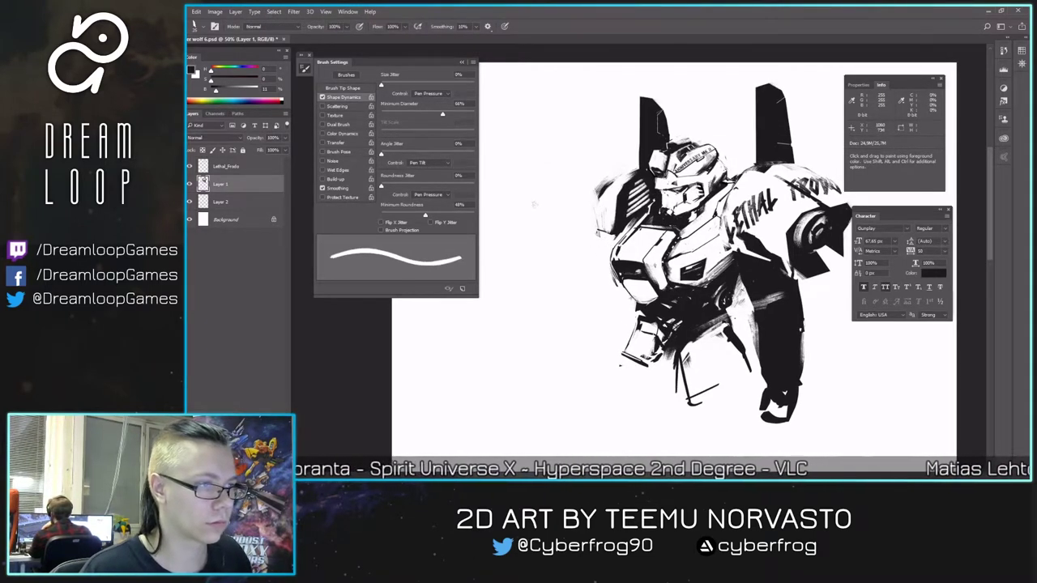
# - Flip the canvas and refine the linework between the near shoulder and head with a smaller brush and larger eraser
pyautogui.press('e')
pyautogui.press(']')
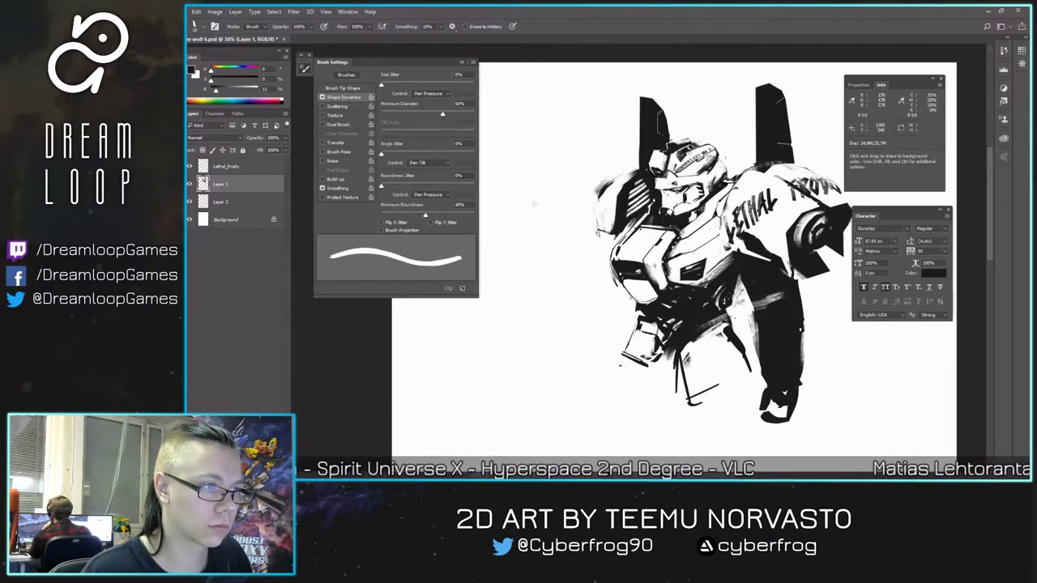
pyautogui.hotkey('ctrl', 'shift', 'h')
pyautogui.press('b')
pyautogui.press('[')
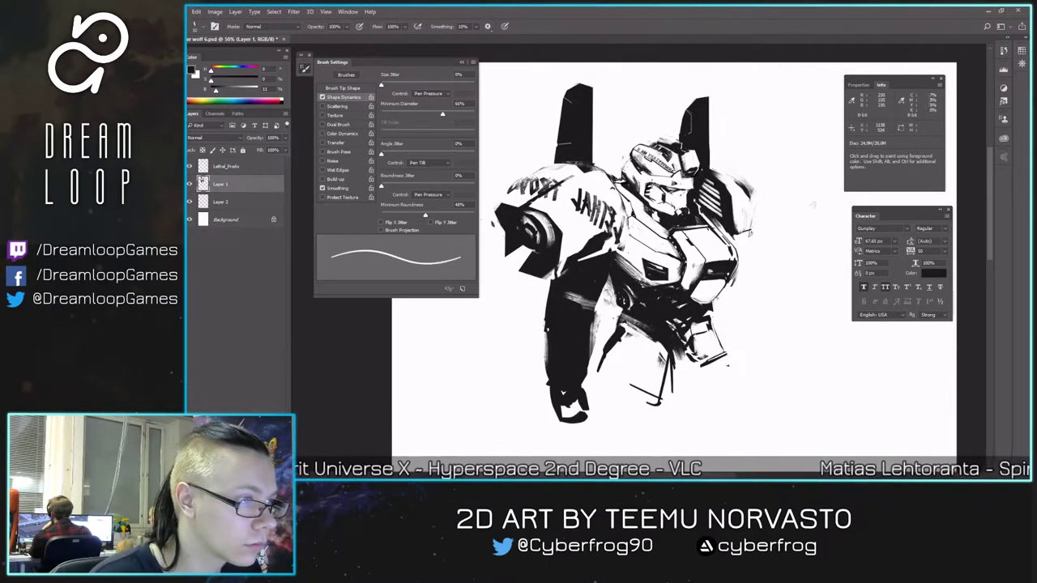
pyautogui.press('shift')
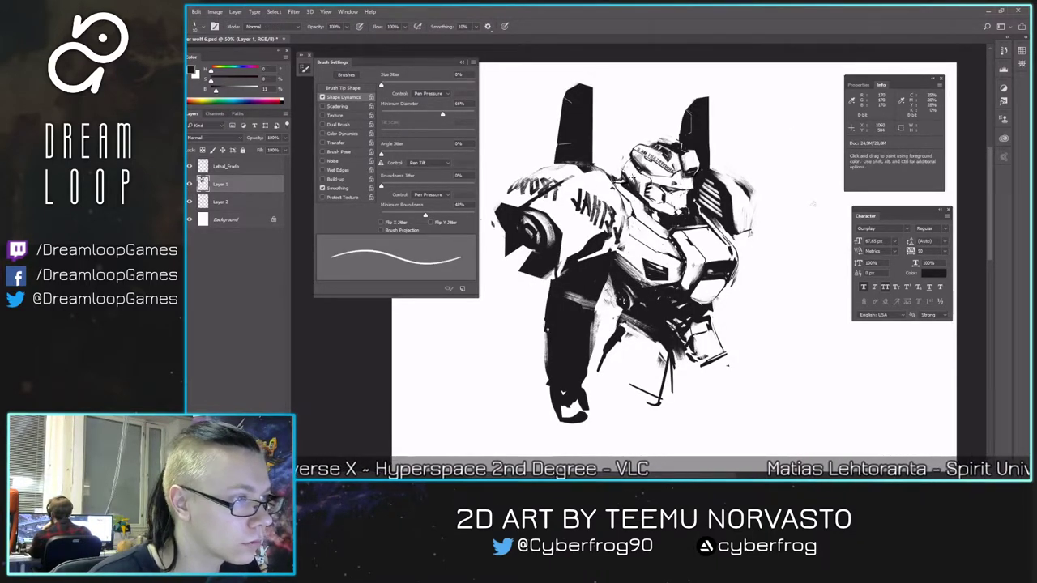
pyautogui.press('e')
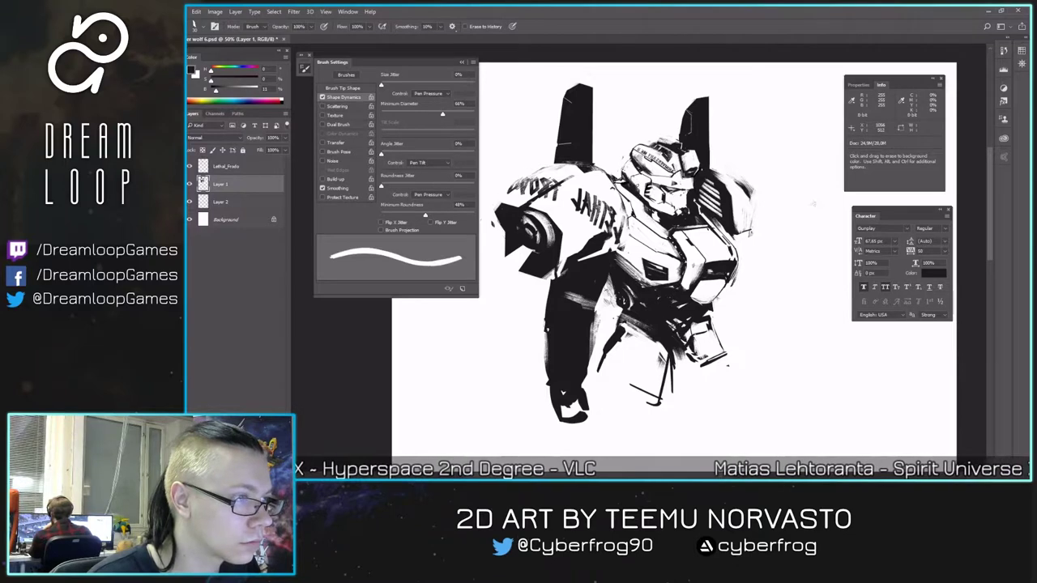
# - Erase along the head's near edge, step back the last changes, and rework the area with brush and eraser
pyautogui.moveTo(638, 184)
pyautogui.mouseDown()
pyautogui.moveTo(640, 199)
pyautogui.moveTo(631, 180)
pyautogui.moveTo(638, 196)
pyautogui.mouseUp()
pyautogui.press('b')
pyautogui.press('e')
pyautogui.hotkey('ctrl', 'alt', 'z')
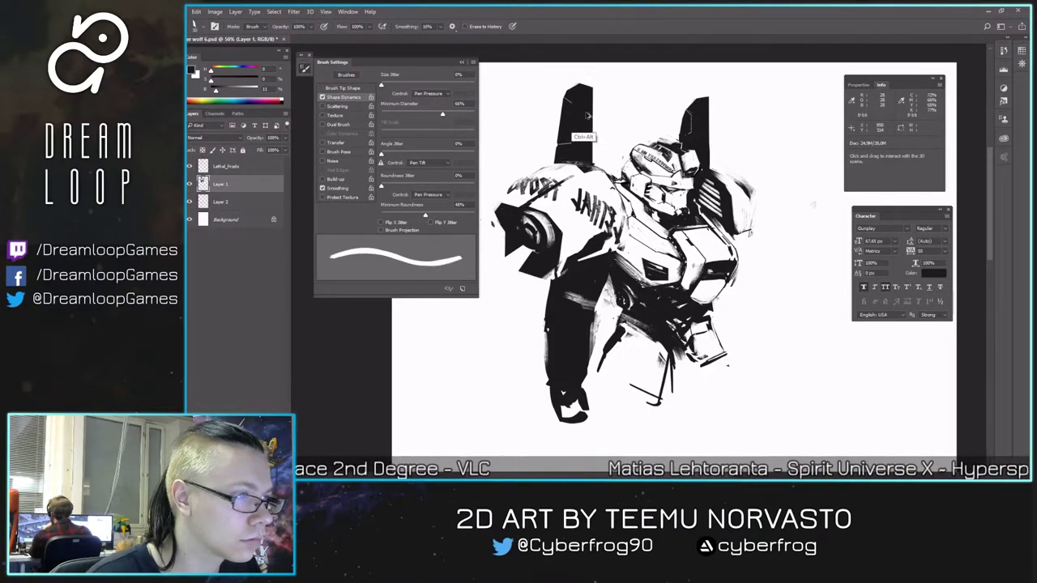
pyautogui.press('b')
pyautogui.press('e')
pyautogui.press('b')
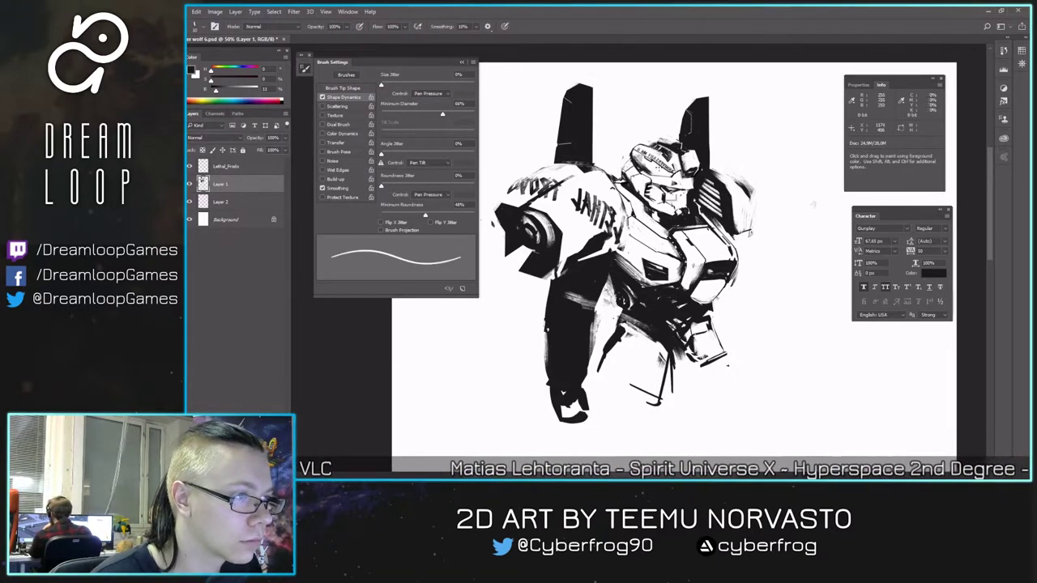
# - Add a short brush stroke to the robot's mouth plate at 100% zoom
pyautogui.hotkey('ctrl', '1')
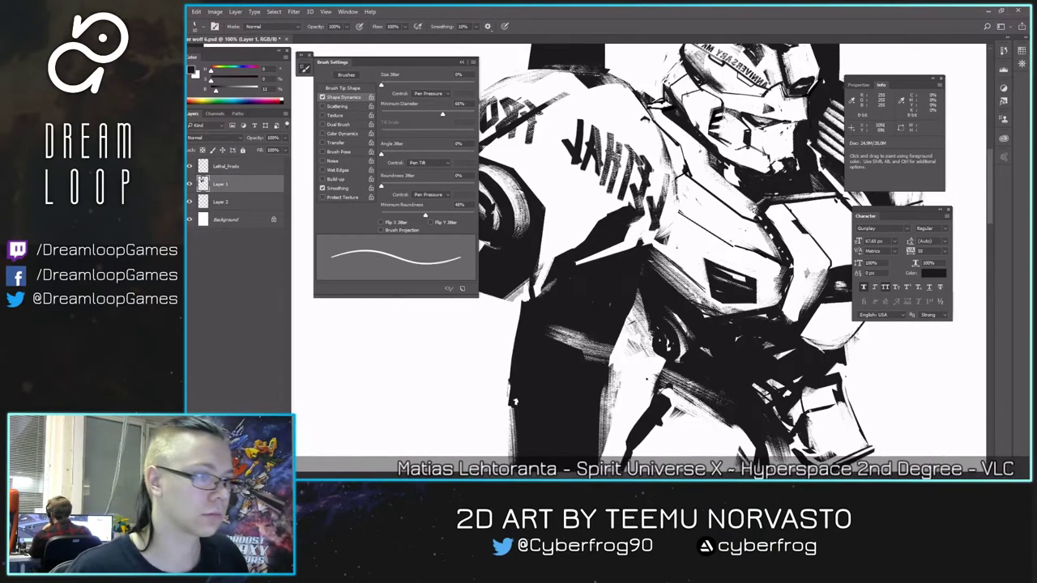
pyautogui.moveTo(719, 327); pyautogui.dragTo(640, 397)
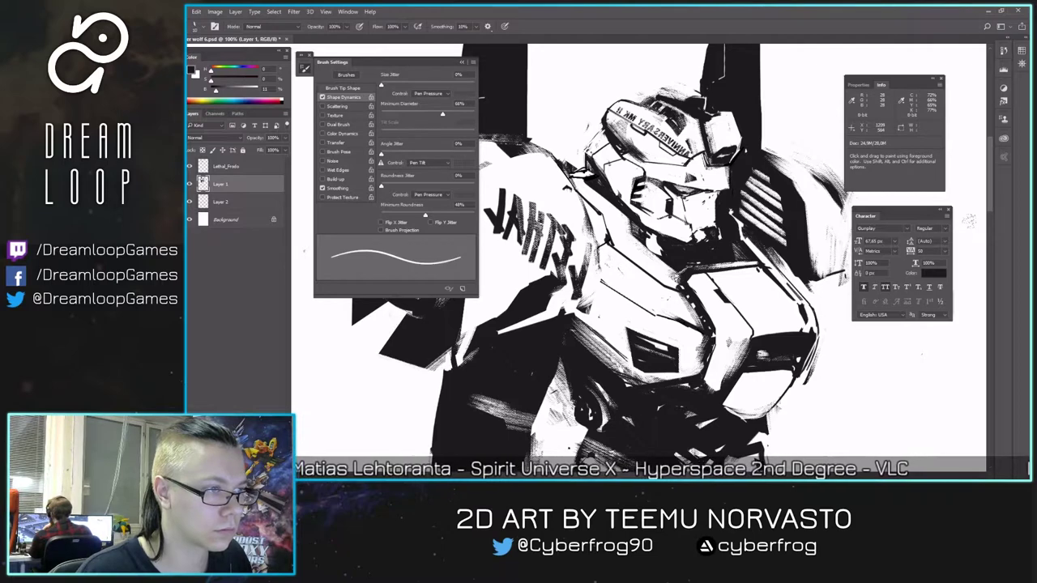
pyautogui.moveTo(684, 200); pyautogui.dragTo(684, 211)
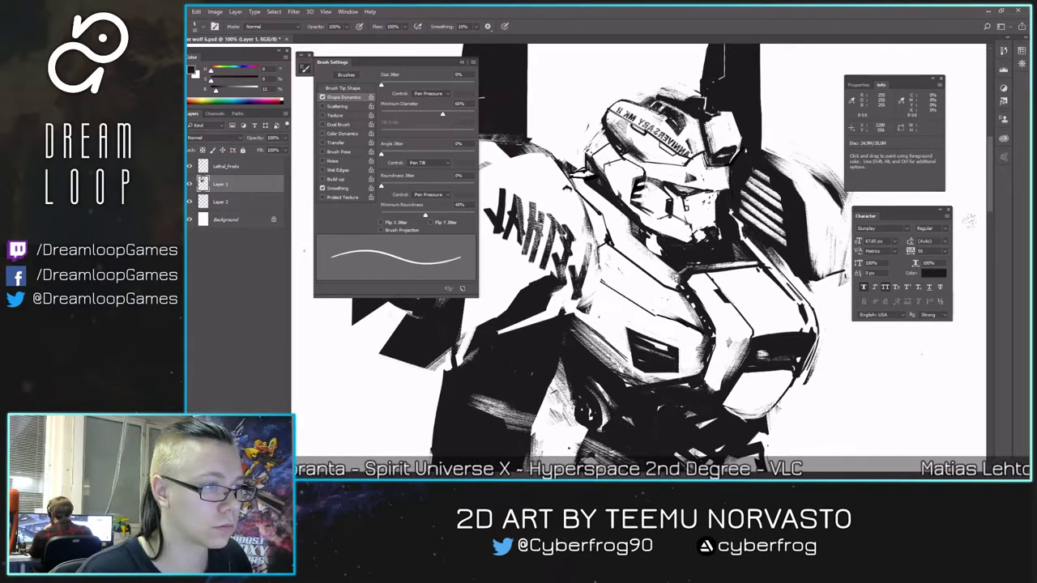
# - Flip the canvas and refine the front edge of the face beside the far shoulder with a resized brush and eraser
pyautogui.hotkey('ctrl', 'shift', 'h')
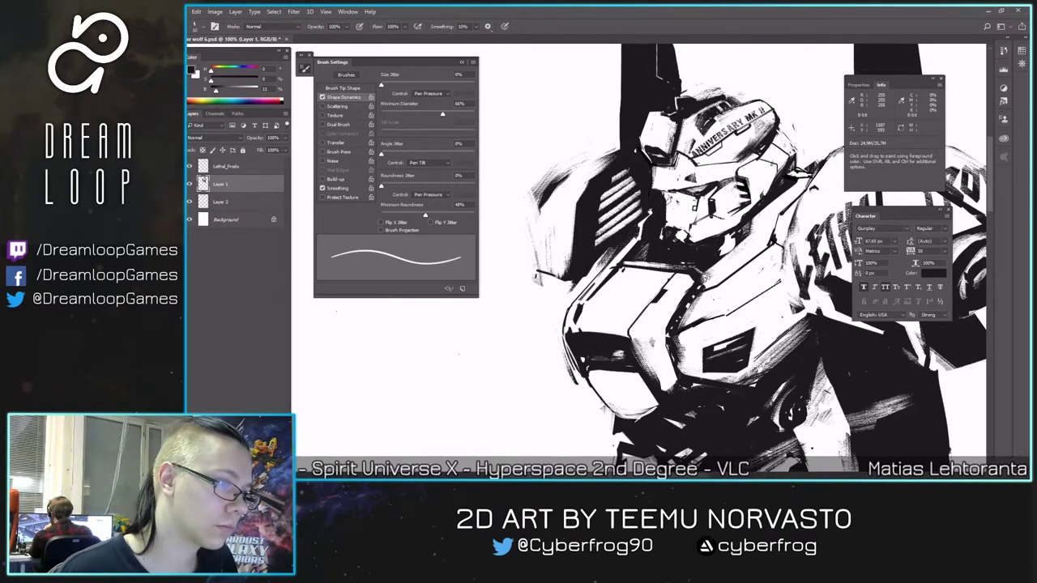
pyautogui.press('e')
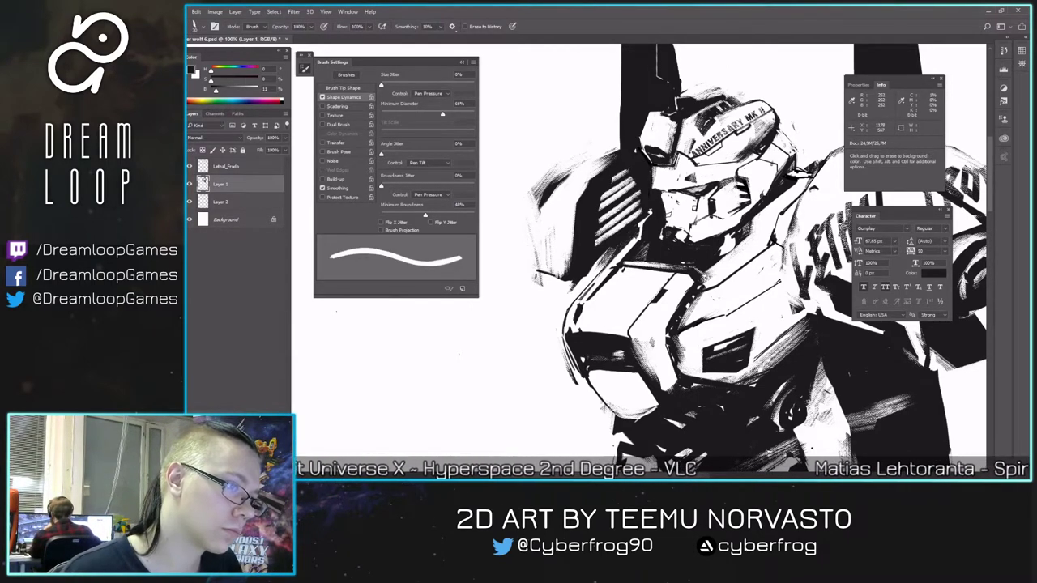
pyautogui.press('[')
pyautogui.press('[')
pyautogui.press('[')
pyautogui.press('b')
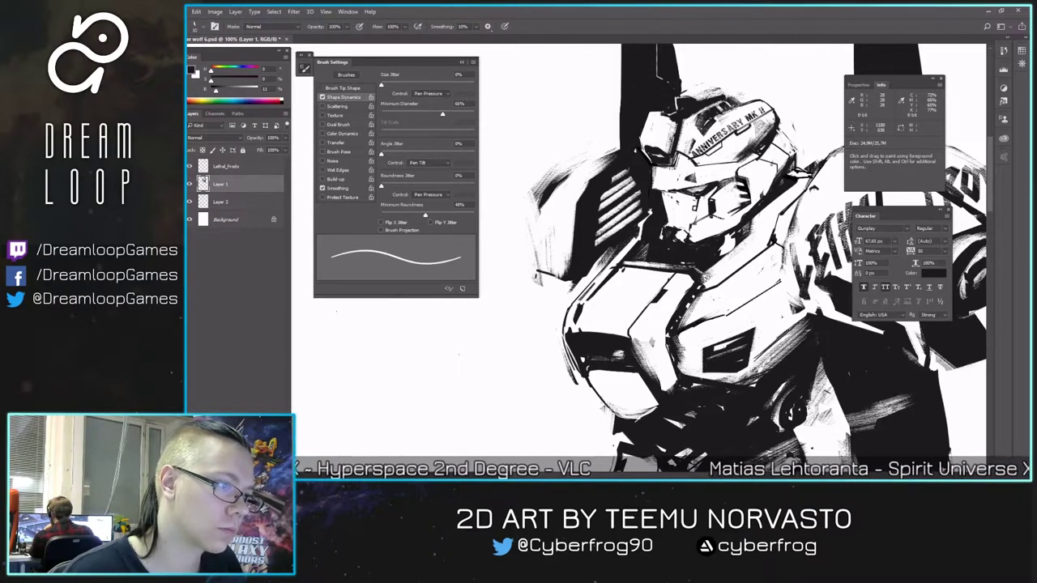
pyautogui.press(']')
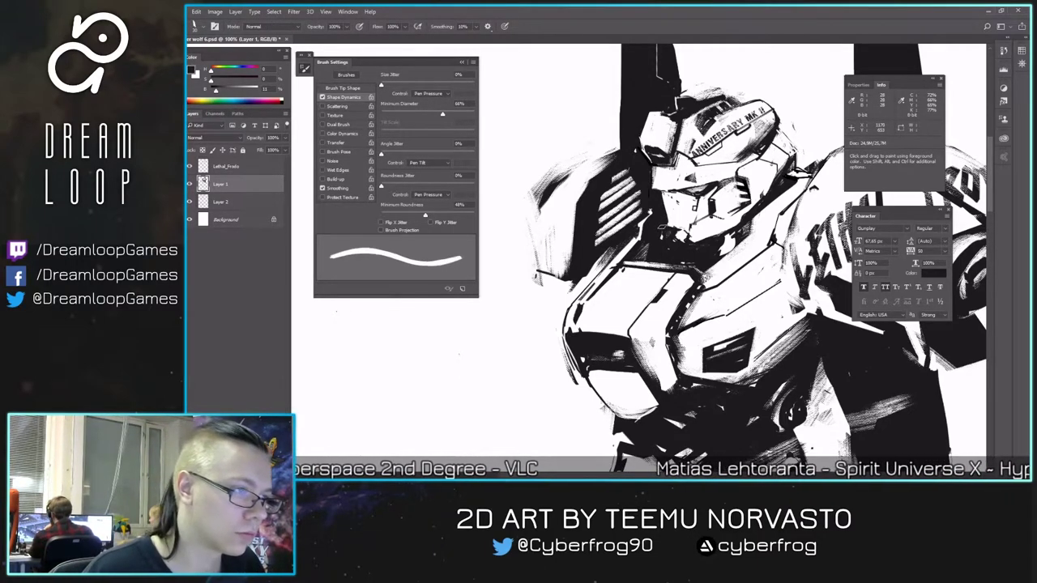
pyautogui.press('e')
pyautogui.press('b')
pyautogui.press('[')
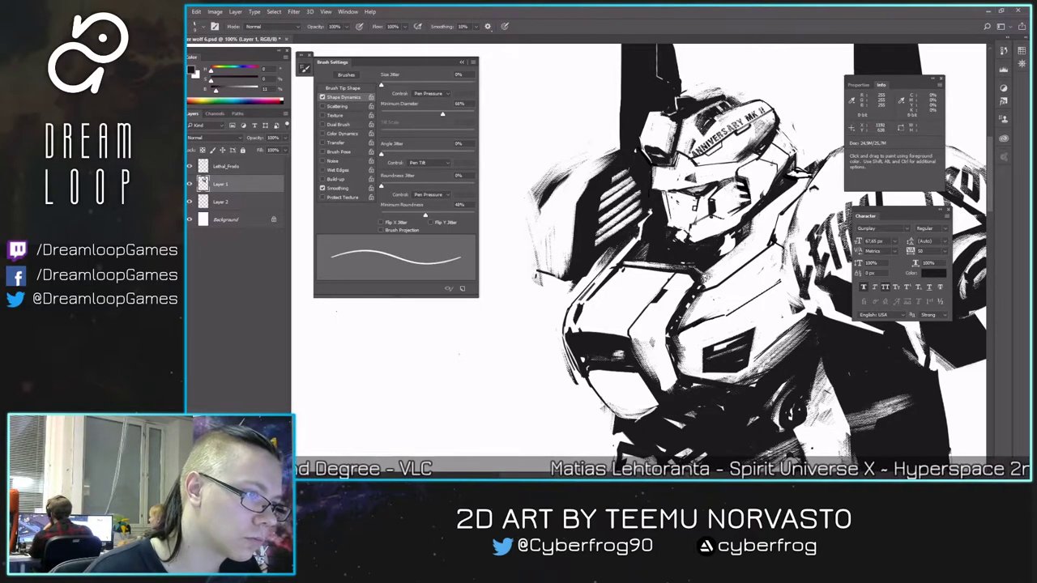
pyautogui.moveTo(665, 190); pyautogui.dragTo(670, 225)
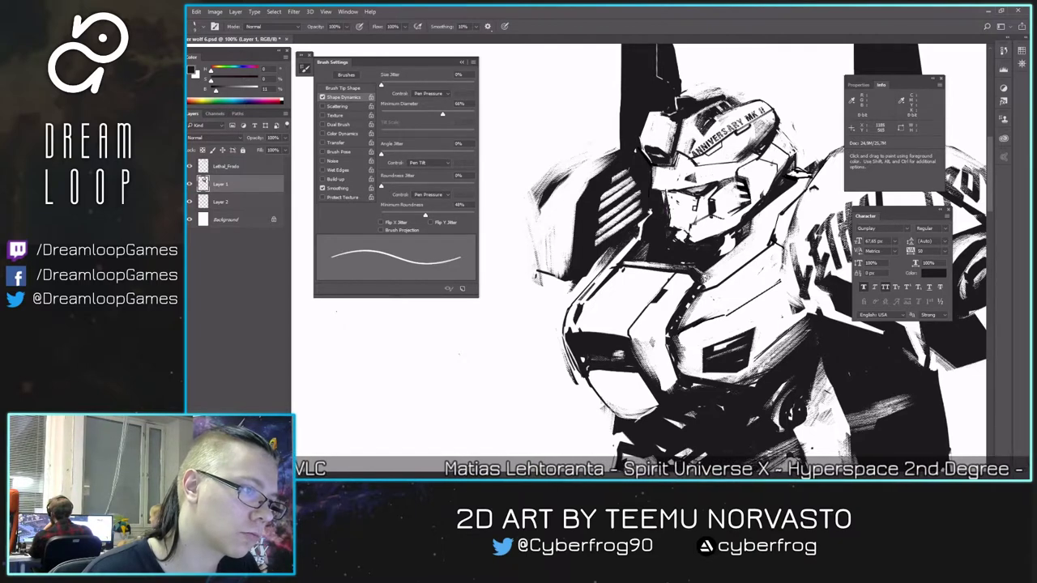
# - Flip the canvas back, erase below the visor at the front of the face, and redraw the mask's front edge
pyautogui.hotkey('ctrl', 'shift', 'h')
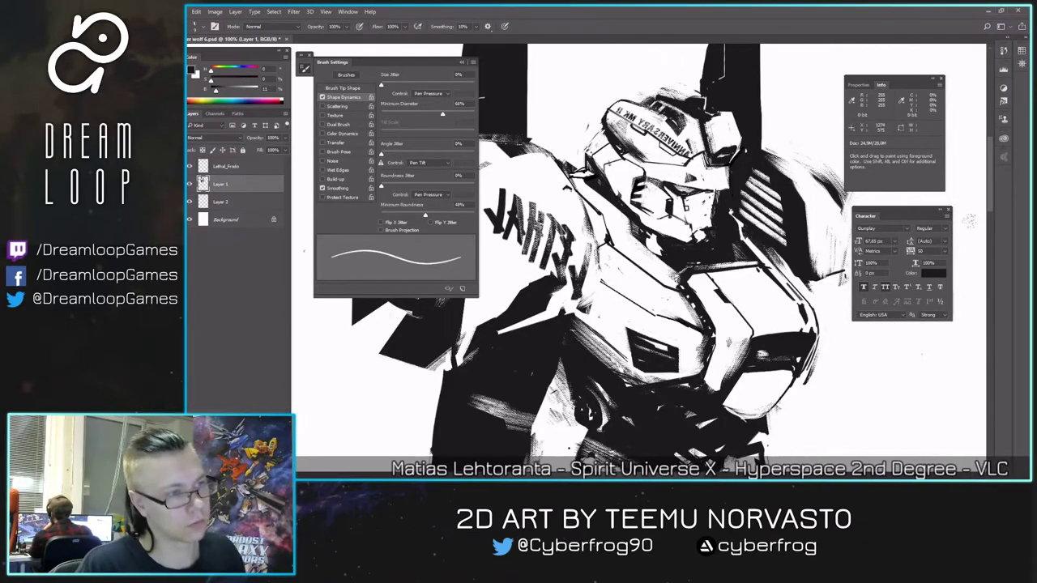
pyautogui.press('e')
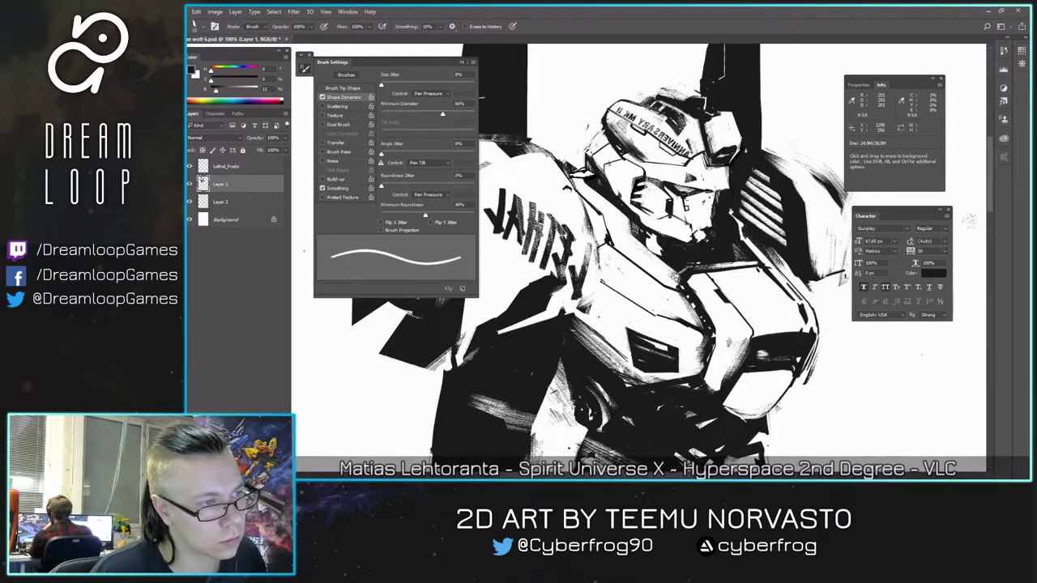
pyautogui.moveTo(713, 191); pyautogui.dragTo(700, 192)
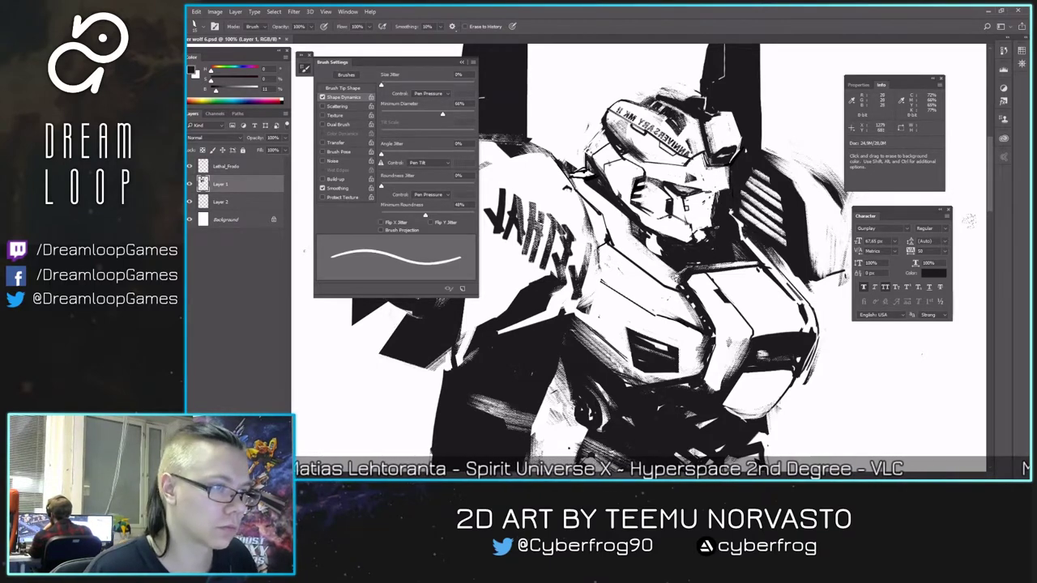
pyautogui.press('b')
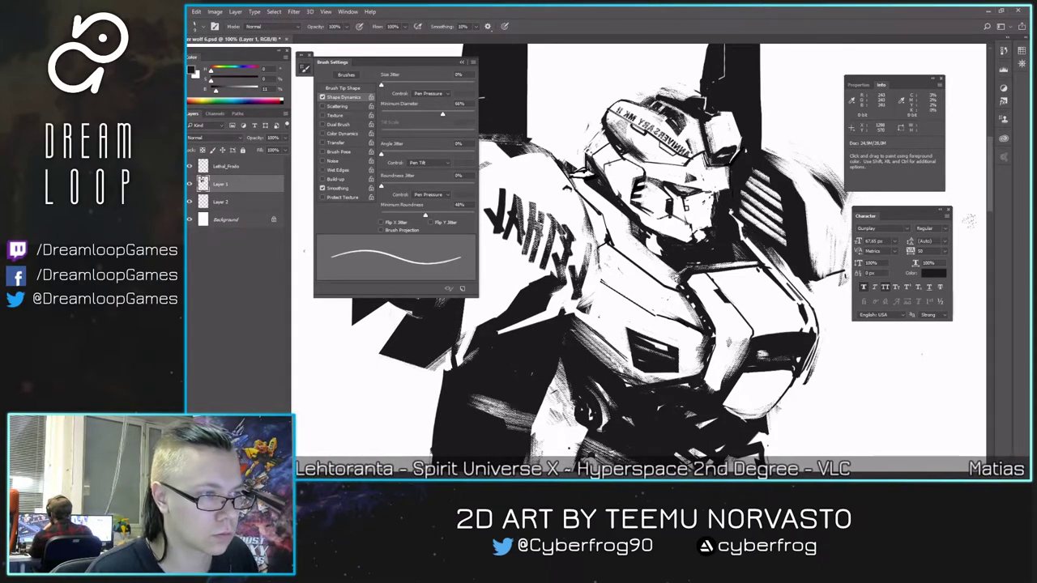
pyautogui.moveTo(710, 207); pyautogui.dragTo(709, 226)
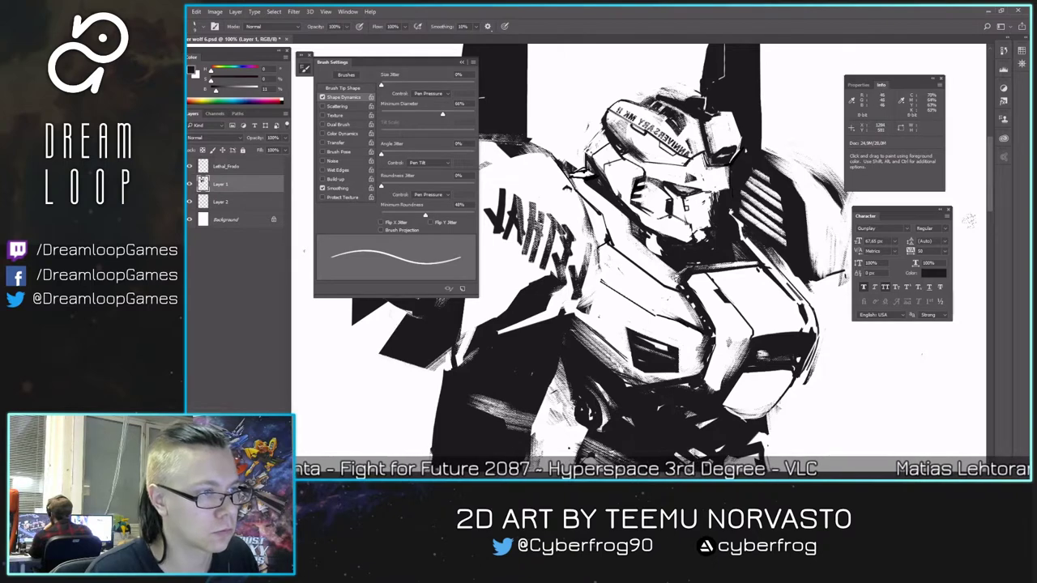
pyautogui.press('e')
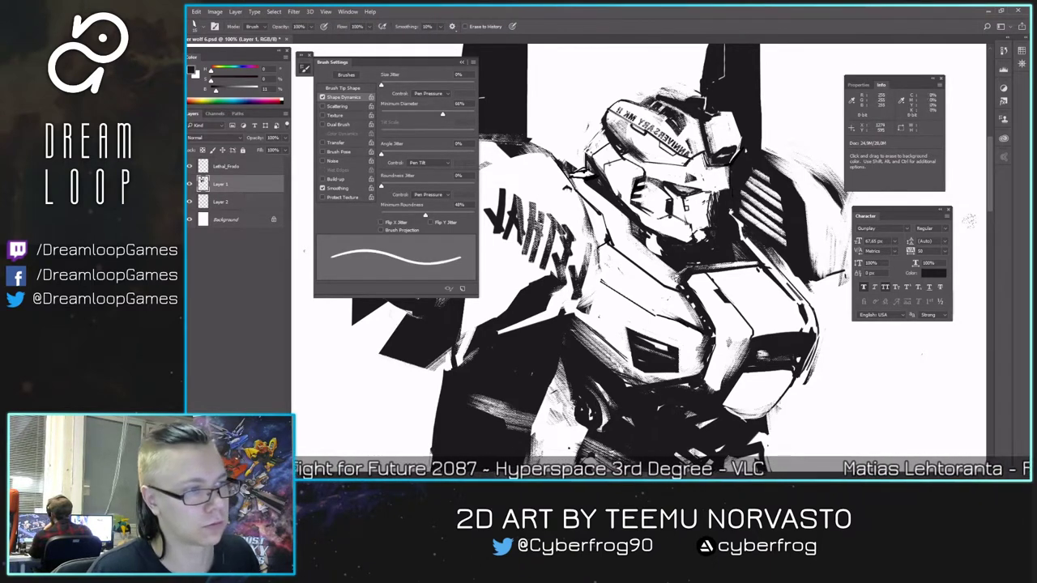
# - Rework the mask and chin contours in the readable-lettering orientation, alternating brush and eraser
pyautogui.press('b')
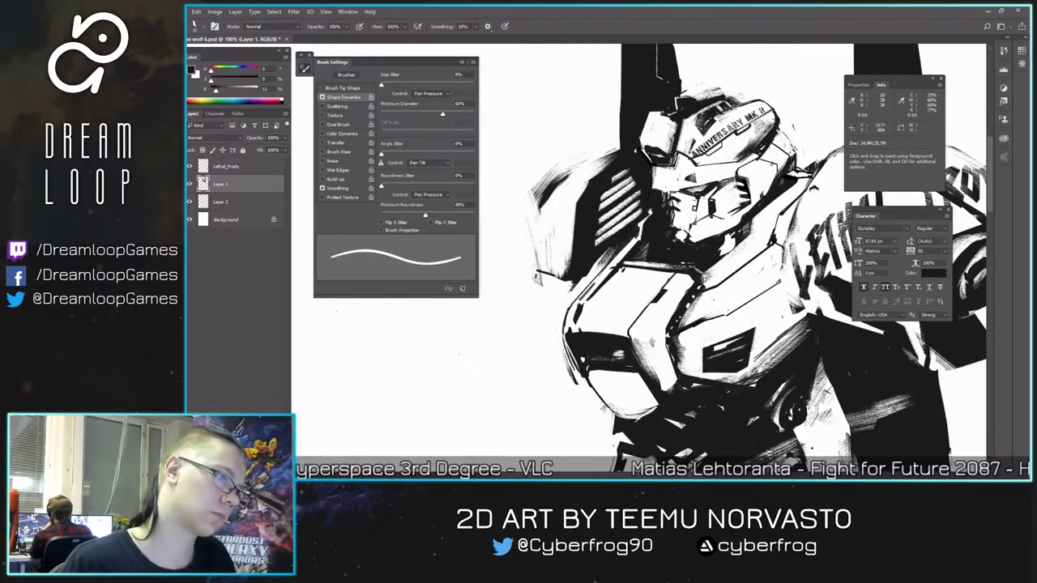
pyautogui.press('e')
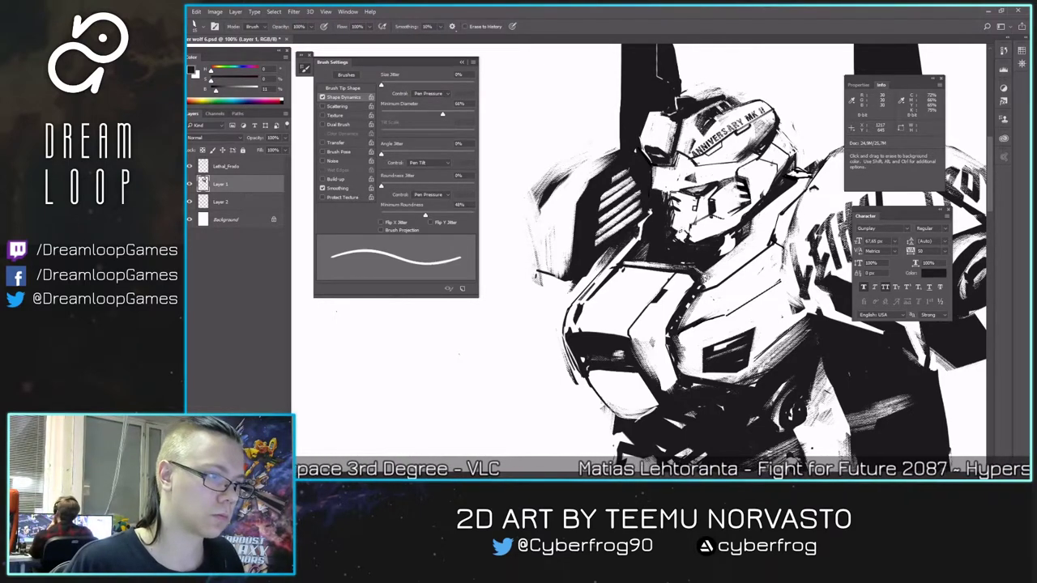
pyautogui.press('b')
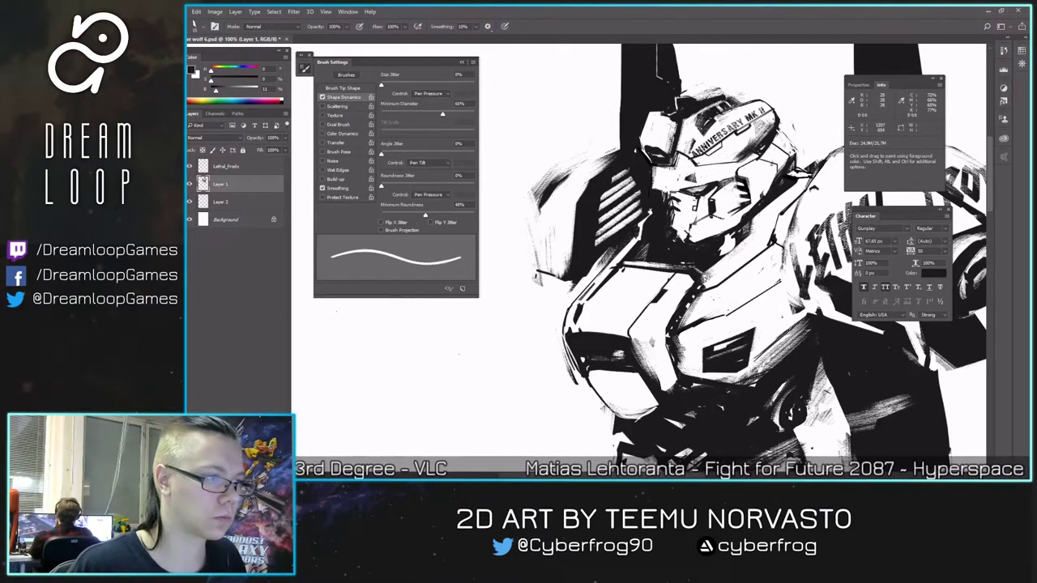
pyautogui.press('l')
pyautogui.press('e')
pyautogui.press('b')
pyautogui.press('e')
pyautogui.press('b')
pyautogui.press('e')
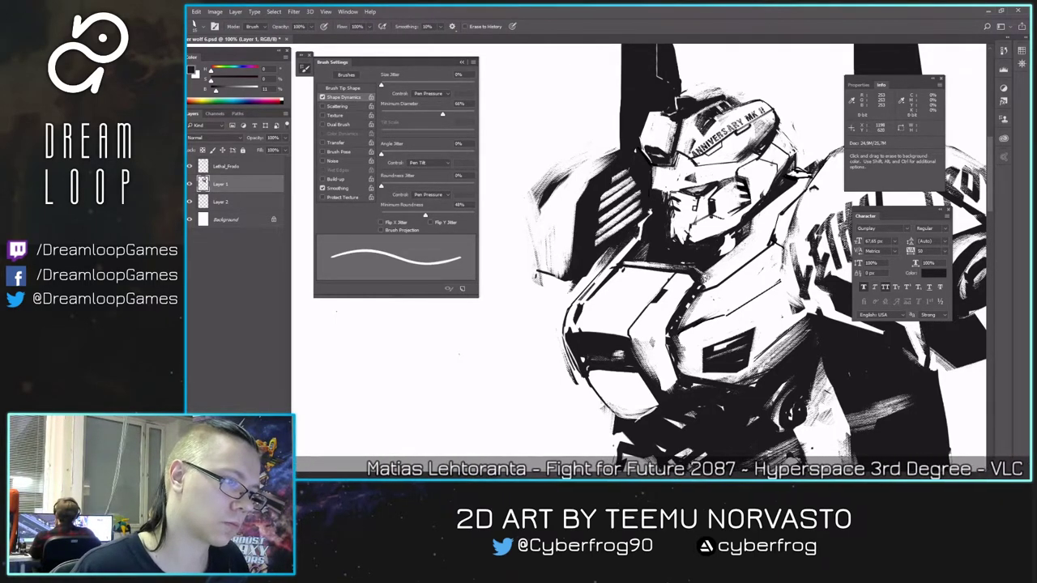
# - Refine the jaw and neck shadow with an enlarged brush and the eraser, checking the head in both canvas orientations
pyautogui.press('b')
pyautogui.press(']')
pyautogui.press(']')
pyautogui.press(']')
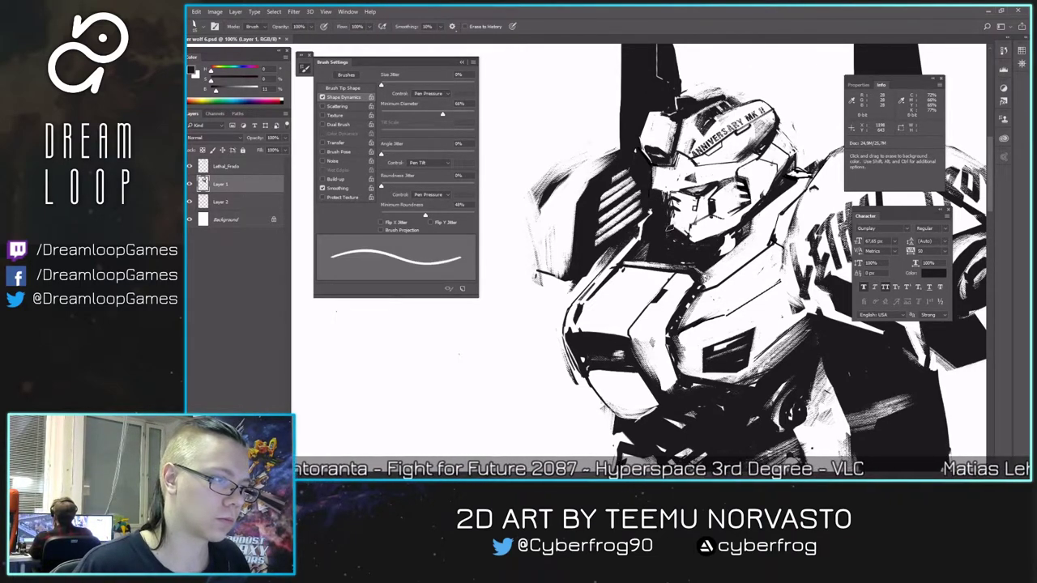
pyautogui.press('e')
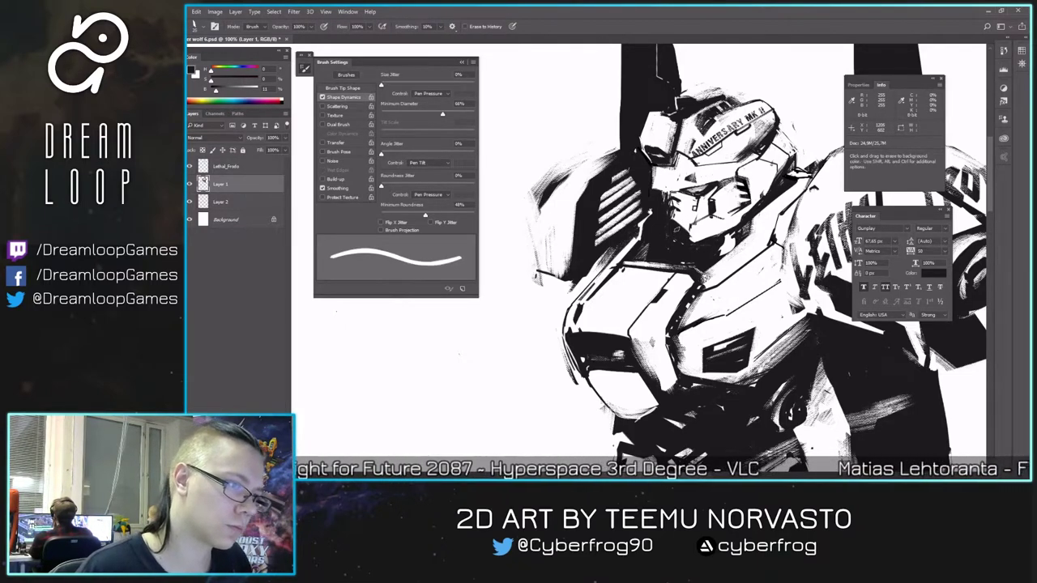
pyautogui.press('b')
pyautogui.press('e')
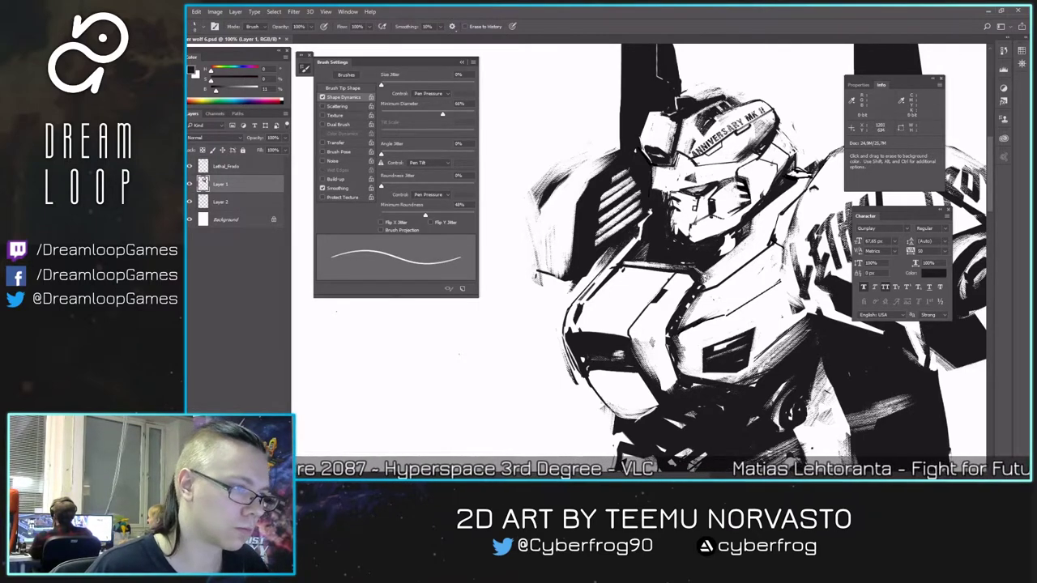
pyautogui.press('b')
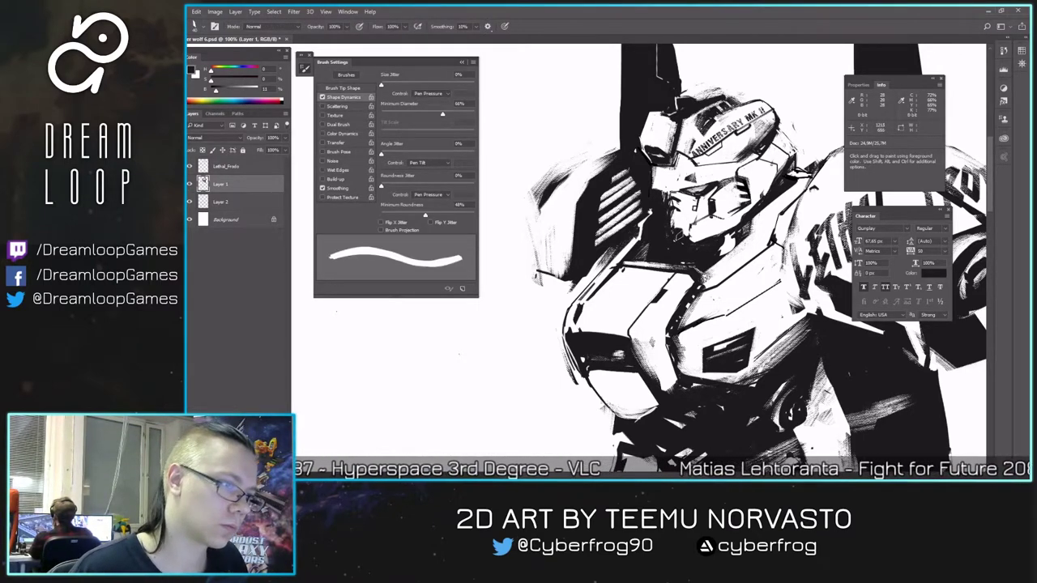
pyautogui.press('e')
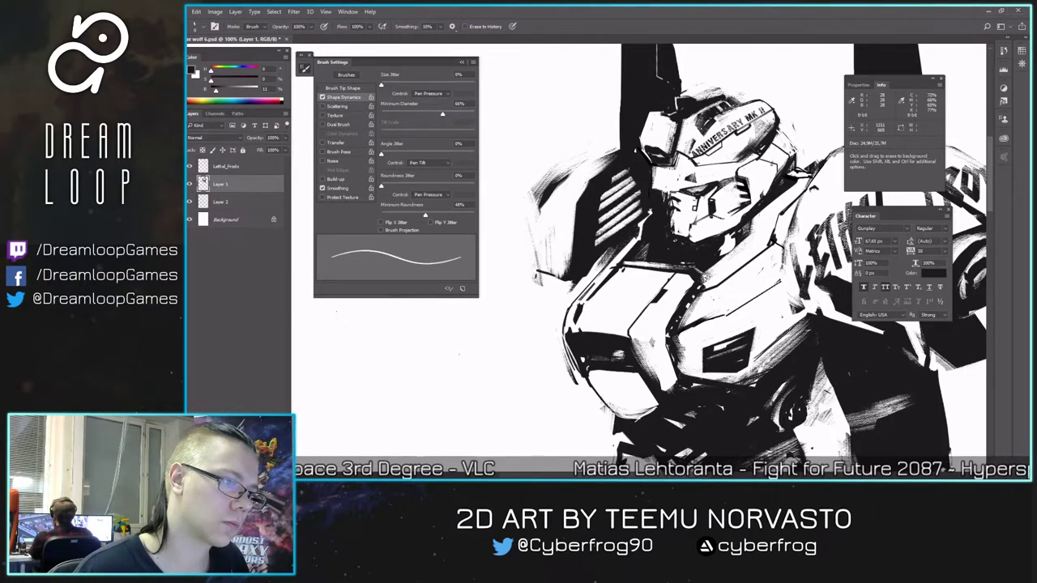
pyautogui.press('b')
pyautogui.hotkey('ctrl', 'shift', 'h')
pyautogui.hotkey('ctrl', 'shift', 'h')
pyautogui.hotkey('ctrl', 'shift', 'h')
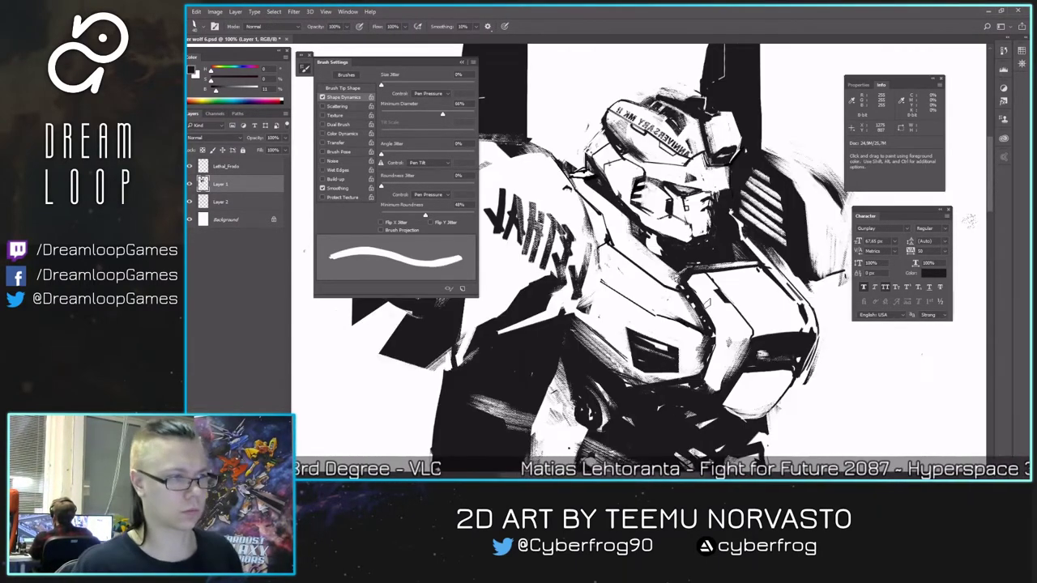
# - Touch up the mouth and jaw with a smaller brush and the eraser at 66.7% zoom
pyautogui.hotkey('ctrl', '-')
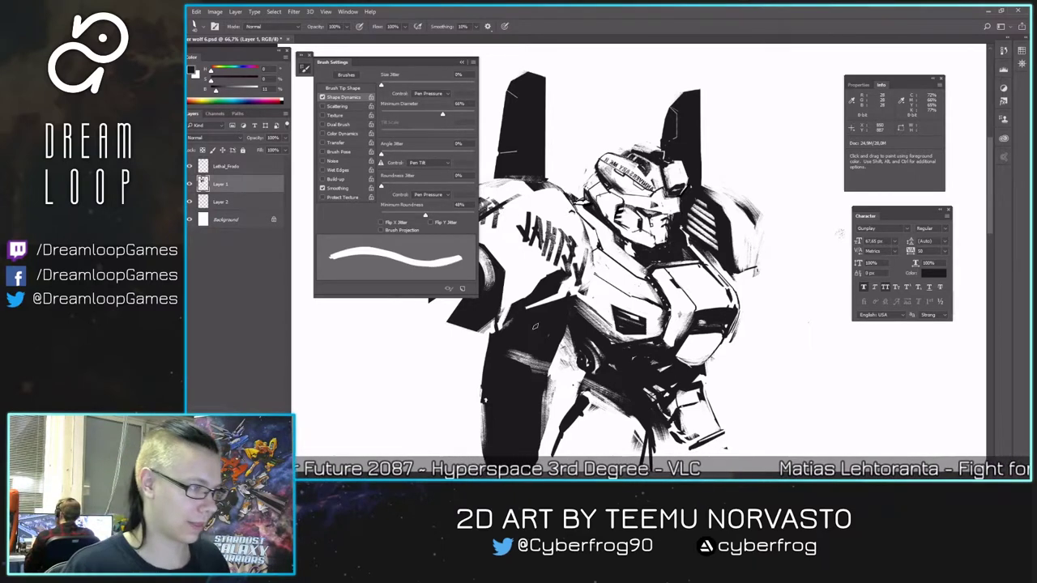
pyautogui.moveTo(536, 333); pyautogui.dragTo(568, 293)
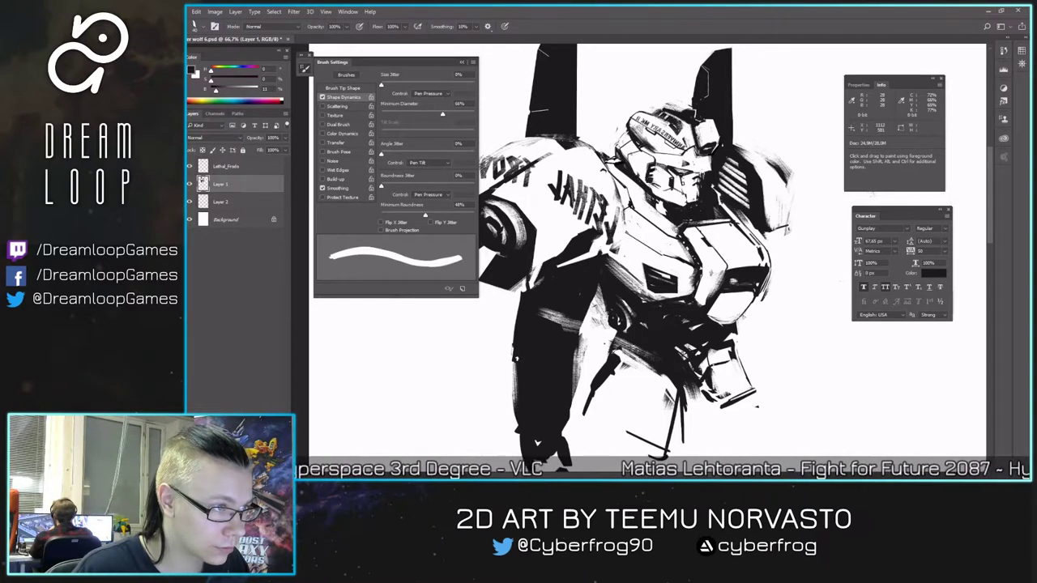
pyautogui.press('[')
pyautogui.press('[')
pyautogui.press('[')
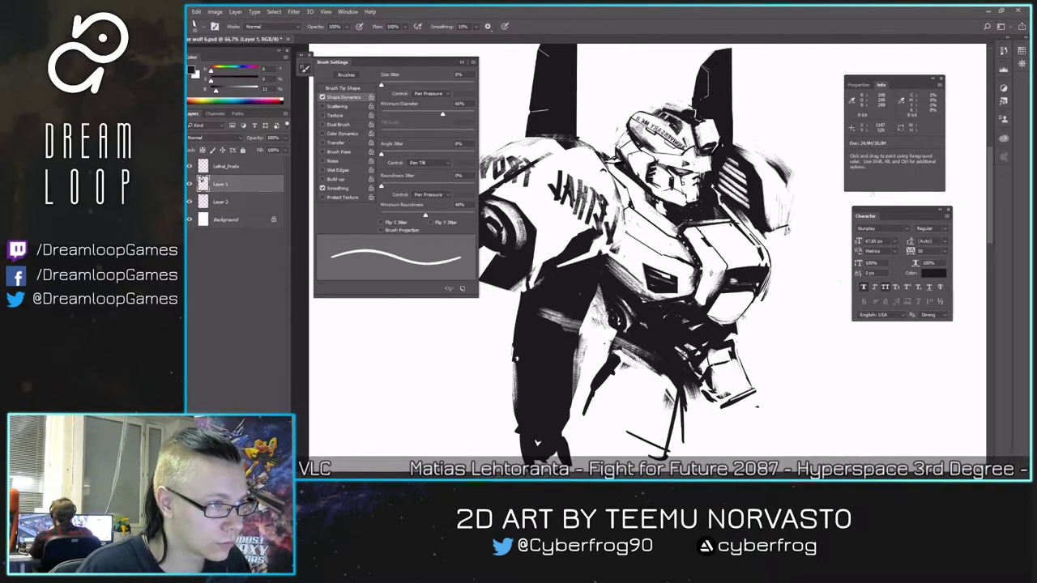
pyautogui.press('e')
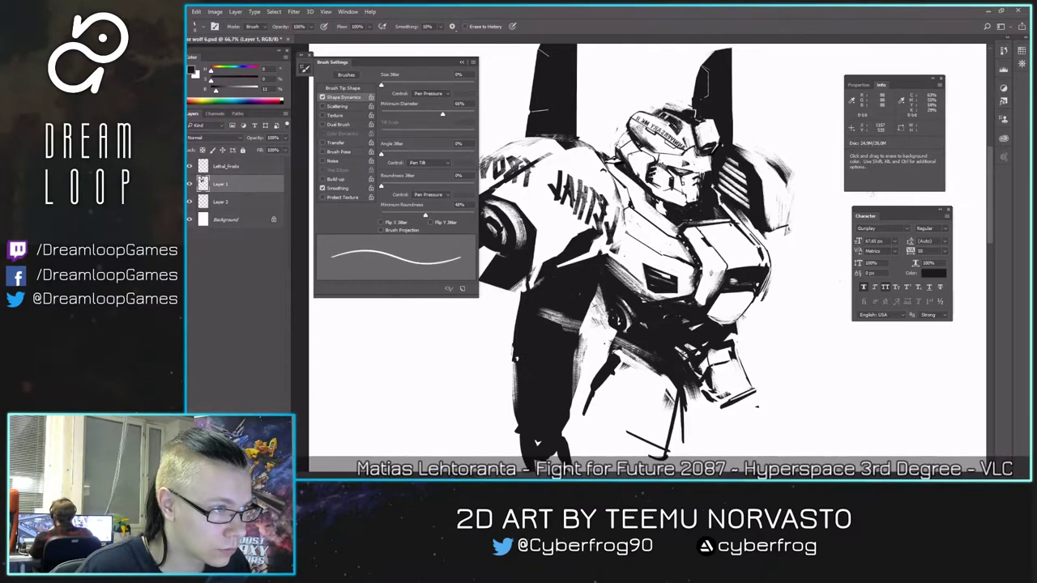
pyautogui.press('b')
# - Refine the mouth and chin details with brush and eraser in both canvas orientations, ending with the whole figure in view
pyautogui.hotkey('ctrl', 'shift', 'h')
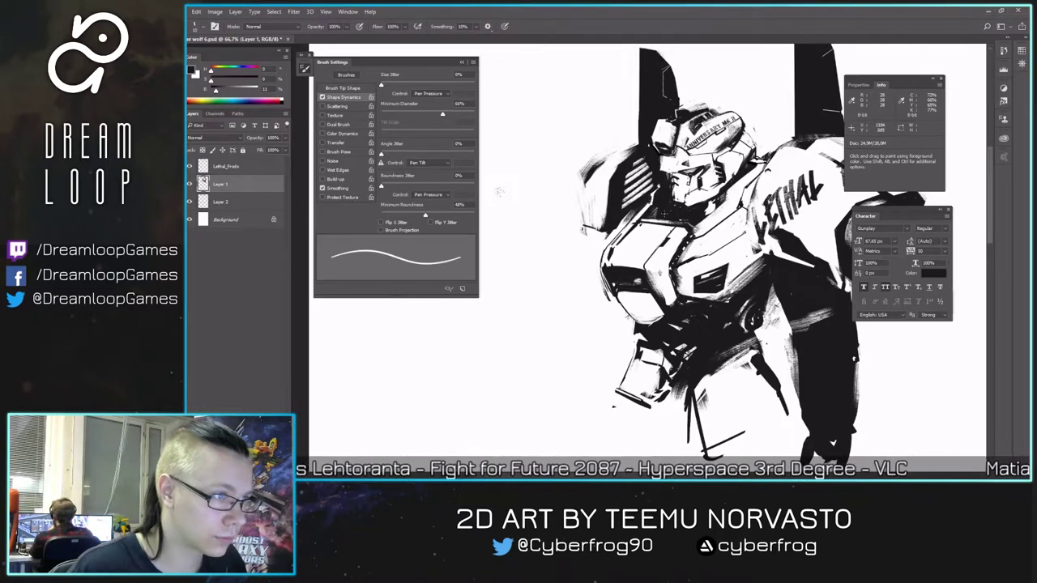
pyautogui.press('e')
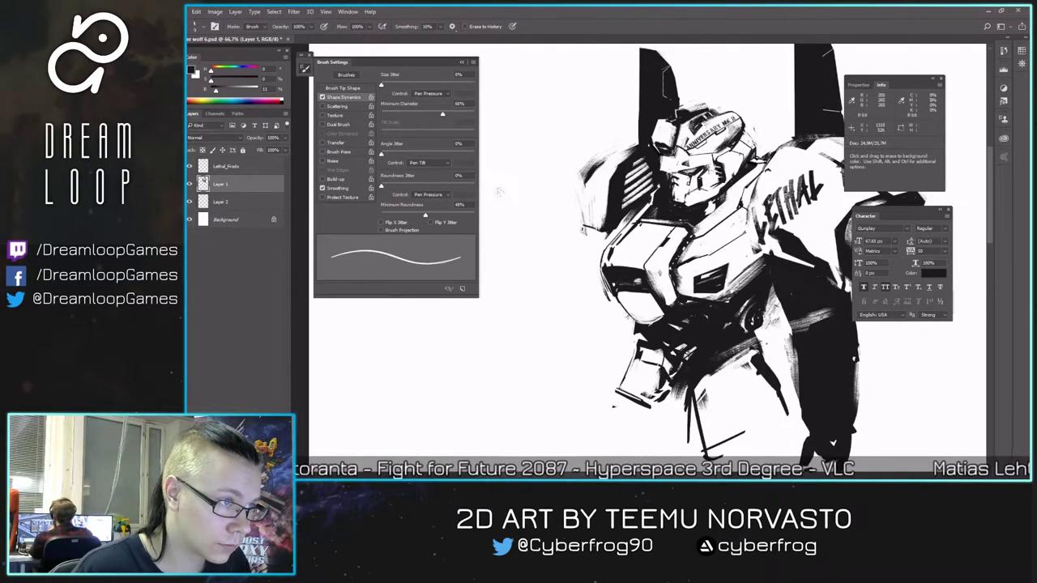
pyautogui.press('b')
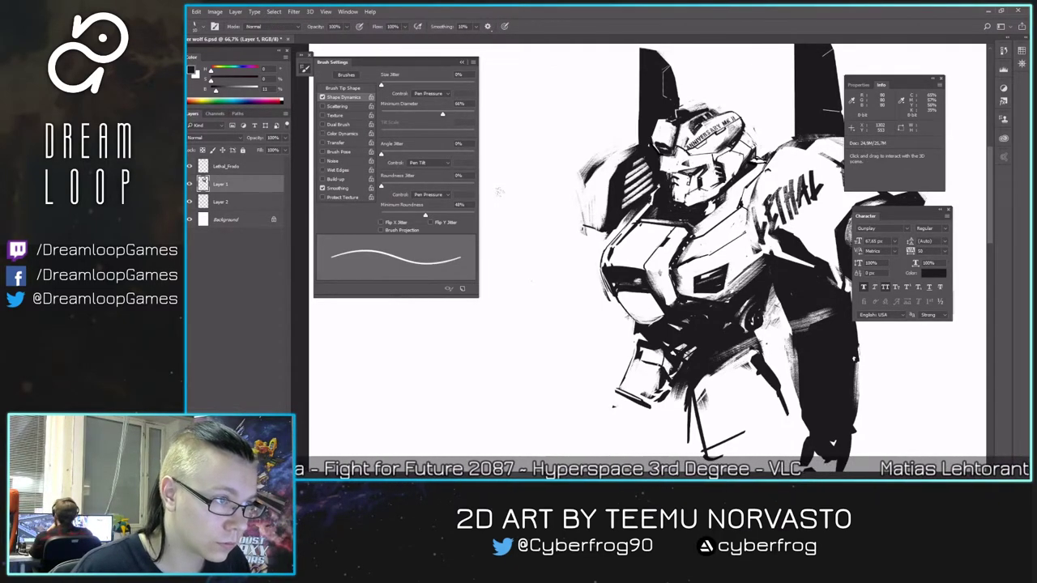
pyautogui.press('h')
pyautogui.moveTo(677, 180); pyautogui.dragTo(672, 192)
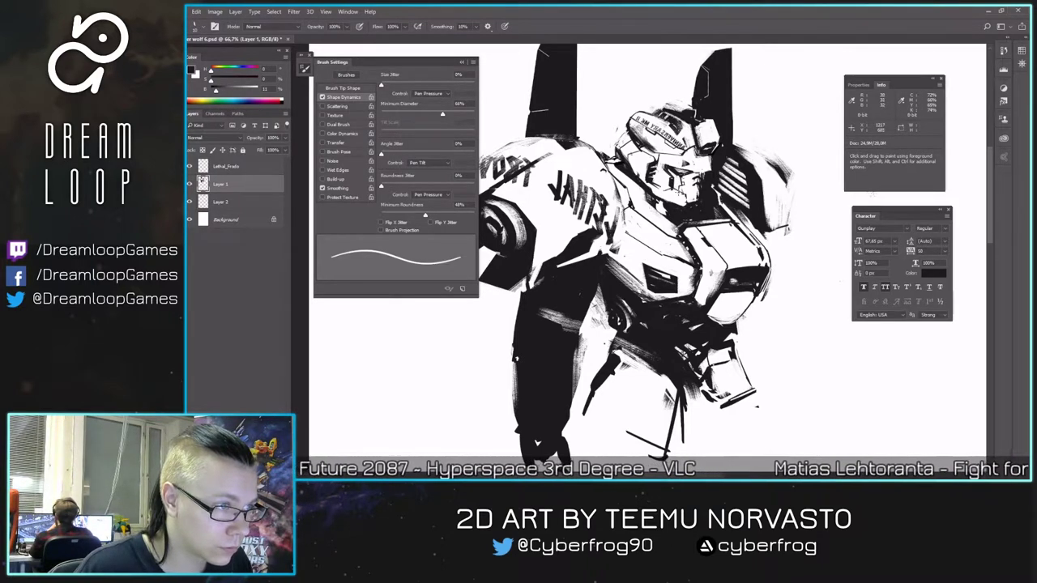
pyautogui.moveTo(683, 195); pyautogui.dragTo(684, 198)
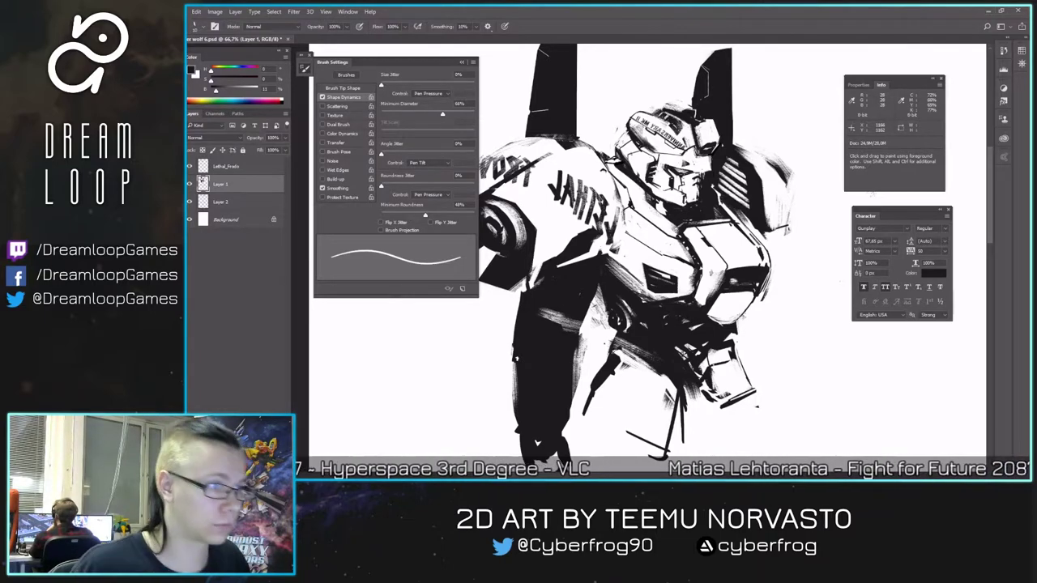
pyautogui.hotkey('ctrl', '-')
pyautogui.moveTo(798, 209); pyautogui.dragTo(809, 194)
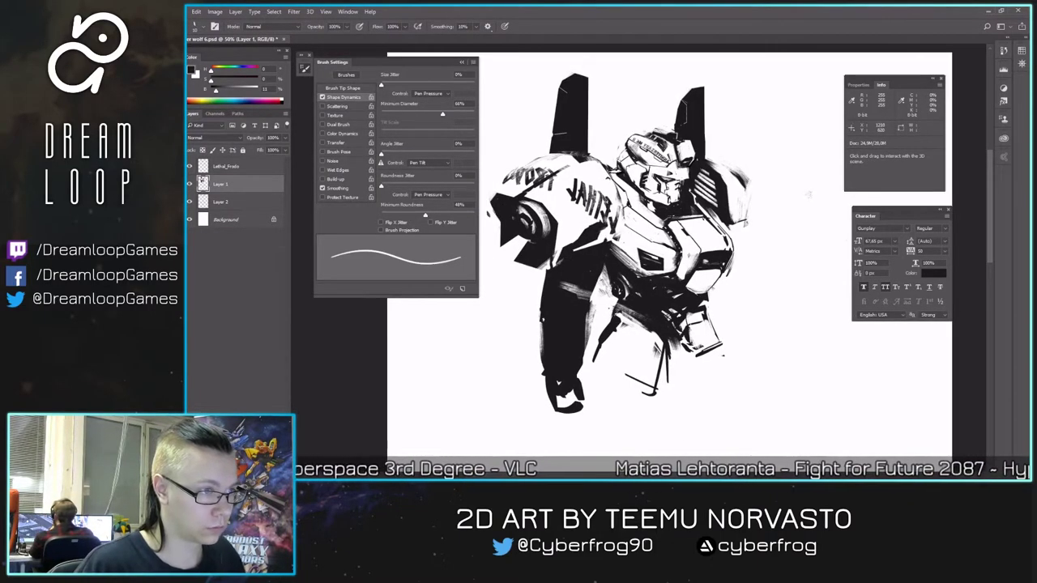
# - Touch up the side of the helmet with the eraser and brush, and flip the canvas so the lettering reads correctly
pyautogui.press('e')
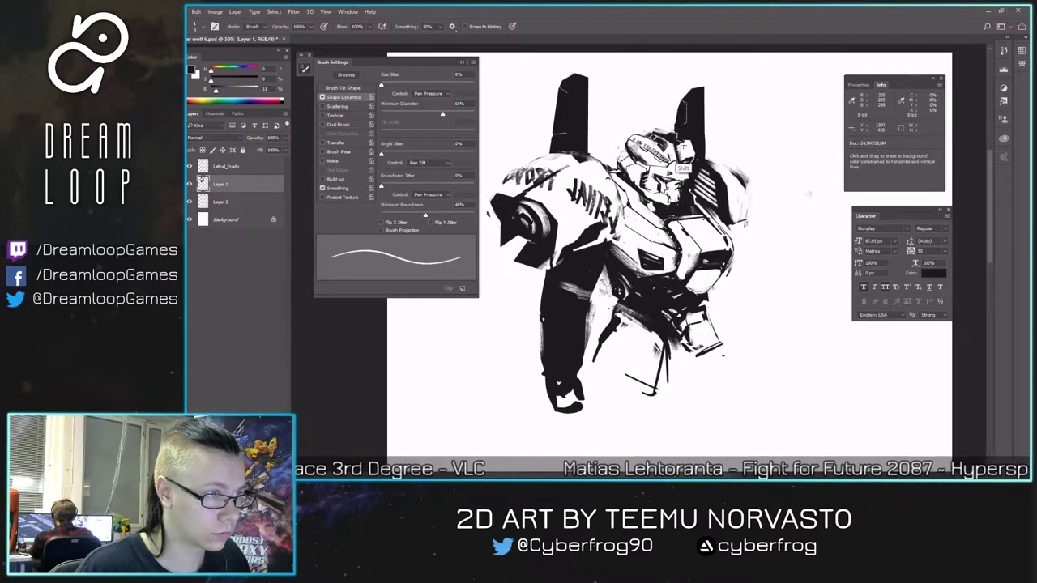
pyautogui.press('b')
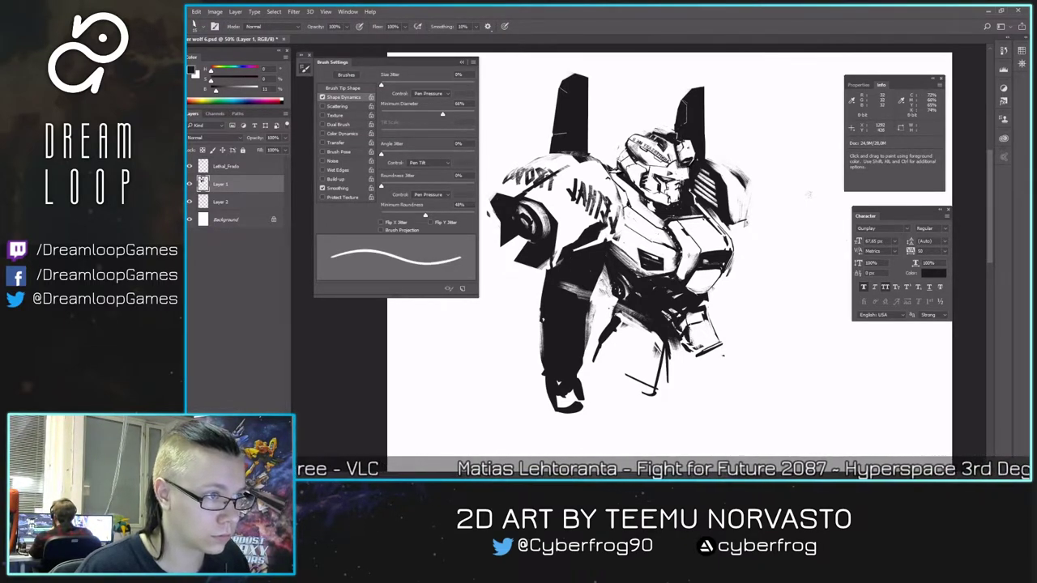
pyautogui.keyDown('shift'); pyautogui.click(687, 158); pyautogui.keyUp('shift')
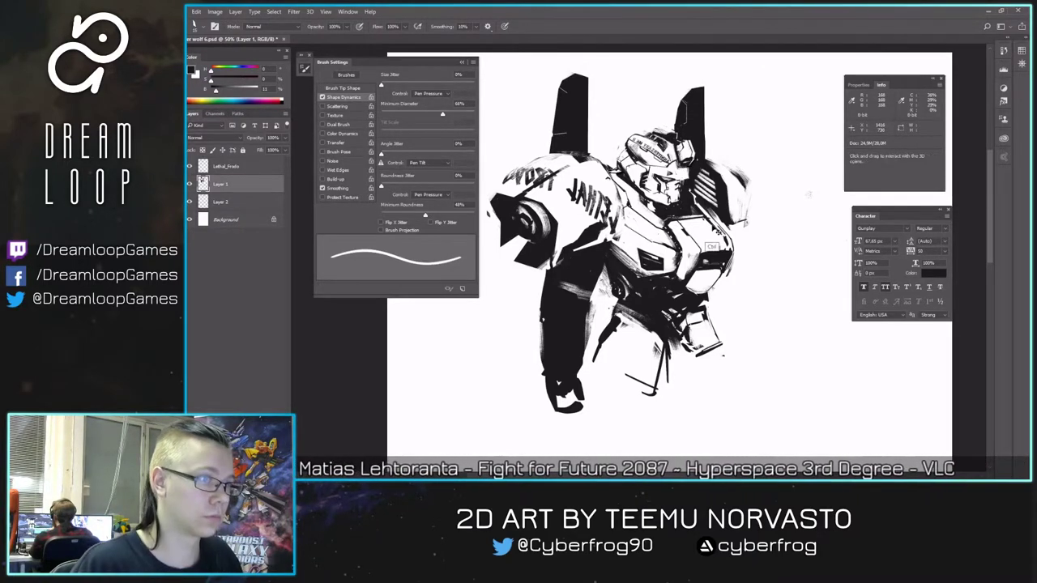
pyautogui.hotkey('ctrl', 'shift', 'h')
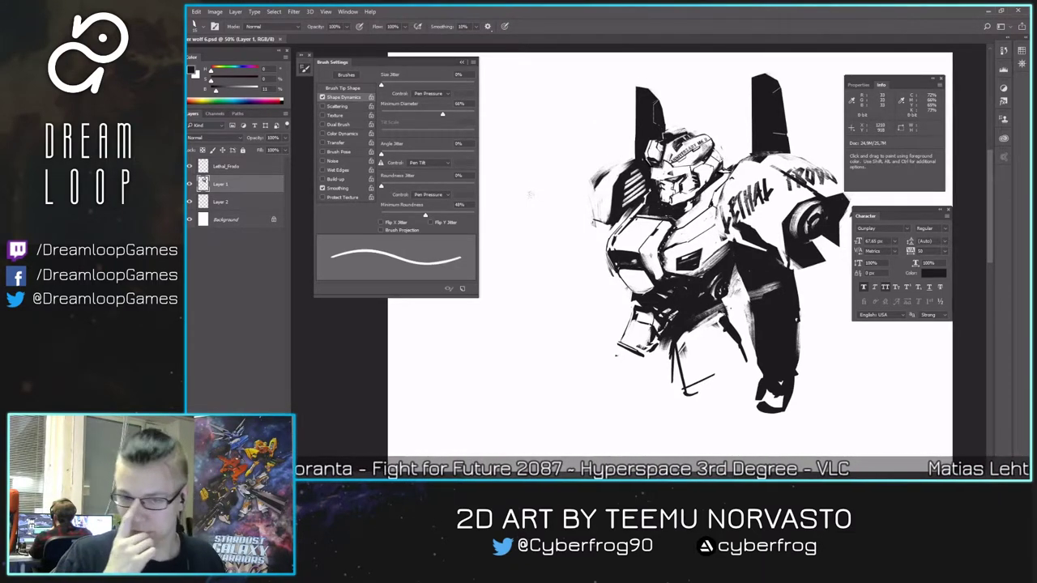
# - Touch up the abdomen below the chest plate with a larger brush and the eraser, and mirror the canvas
pyautogui.press(']')
pyautogui.press(']')
pyautogui.press(']')
pyautogui.moveTo(645, 280); pyautogui.dragTo(640, 286)
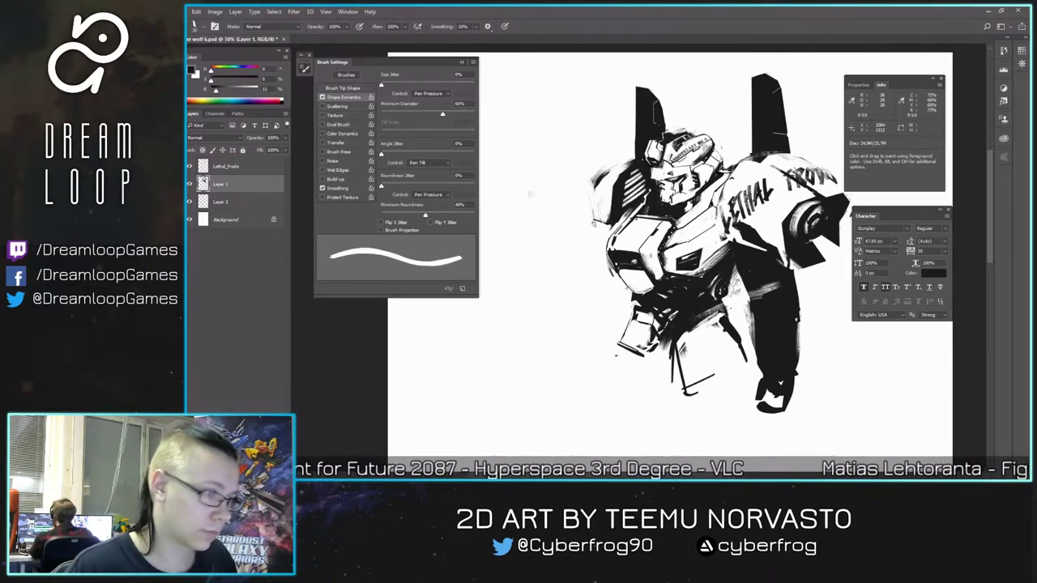
pyautogui.press('e')
pyautogui.press(']')
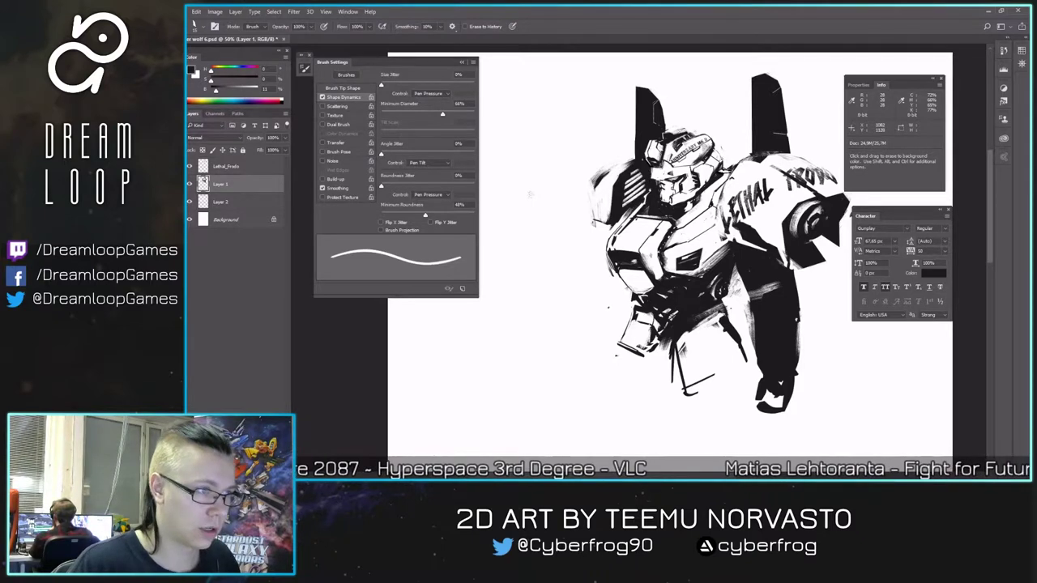
pyautogui.hotkey('ctrl', 'shift', 'h')
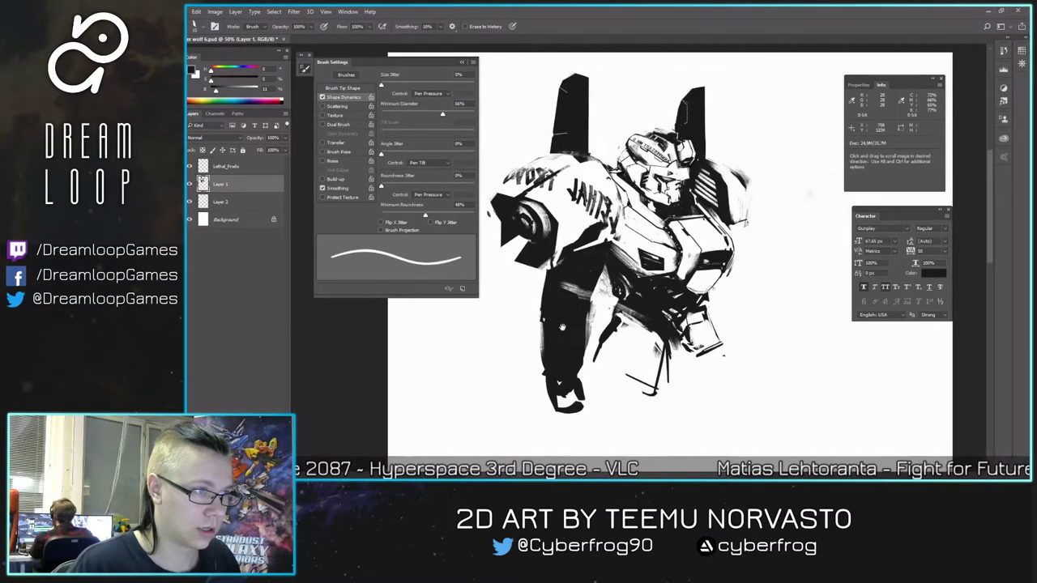
# - Block in the first dark strokes of the waist and hips with a much larger black brush, undoing the last stroke
pyautogui.moveTo(632, 308); pyautogui.dragTo(654, 283)
pyautogui.press('b')
pyautogui.press(']')
pyautogui.press(']')
pyautogui.press(']')
pyautogui.keyDown('alt'); pyautogui.click(679, 299); pyautogui.keyUp('alt')
pyautogui.press(']')
pyautogui.press(']')
pyautogui.press(']')
pyautogui.press(']')
pyautogui.press(']')
pyautogui.press(']')
pyautogui.moveTo(702, 316); pyautogui.dragTo(697, 366)
pyautogui.moveTo(687, 405); pyautogui.dragTo(696, 364)
pyautogui.hotkey('ctrl', 'z')
# - Fill the hips and upper thighs with broad black strokes, and flip the canvas back to readable lettering
pyautogui.moveTo(640, 305); pyautogui.dragTo(690, 337)
pyautogui.moveTo(692, 282)
pyautogui.mouseDown()
pyautogui.moveTo(685, 329)
pyautogui.moveTo(661, 323)
pyautogui.moveTo(688, 283)
pyautogui.moveTo(647, 267)
pyautogui.moveTo(676, 299)
pyautogui.moveTo(631, 292)
pyautogui.moveTo(694, 356)
pyautogui.mouseUp()
pyautogui.press(']')
pyautogui.moveTo(648, 320); pyautogui.dragTo(695, 362)
pyautogui.moveTo(709, 283); pyautogui.dragTo(713, 342)
pyautogui.hotkey('ctrl', 'shift', 'h')
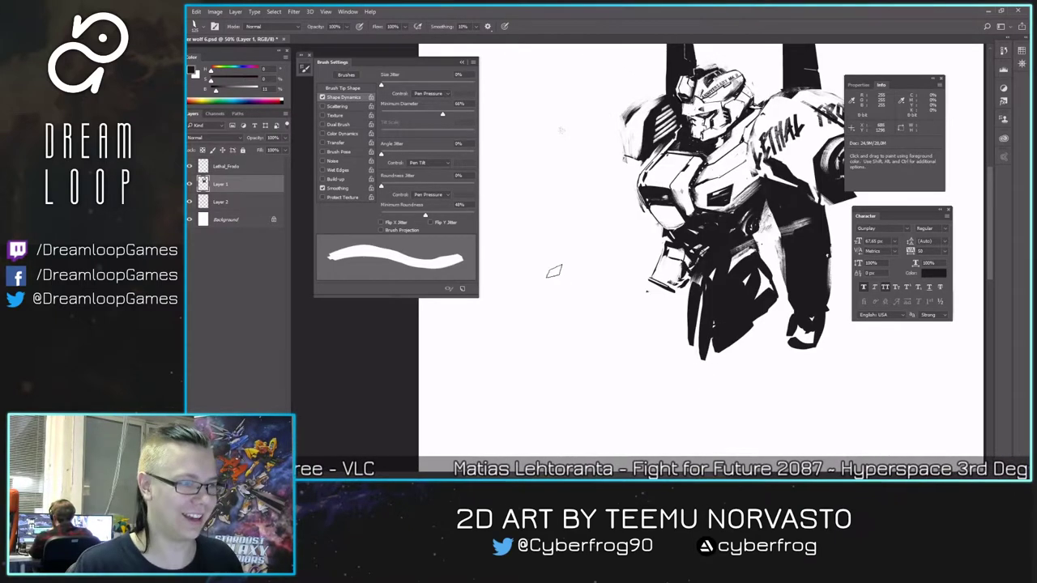
# - Add short black strokes beneath the small forearm beside the hips, cleaning up with the eraser
pyautogui.moveTo(653, 294); pyautogui.dragTo(650, 309)
pyautogui.moveTo(670, 292); pyautogui.dragTo(671, 324)
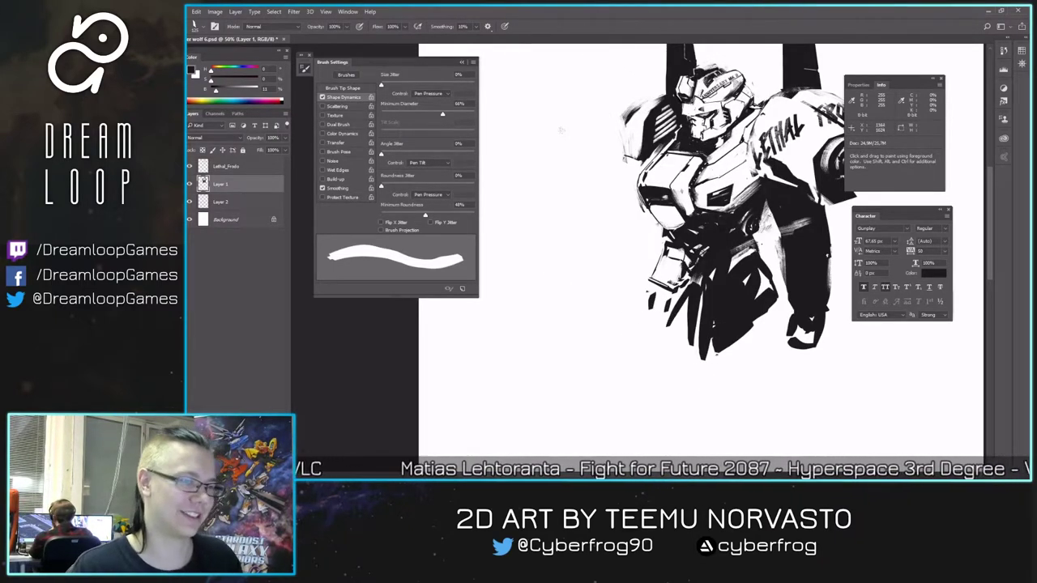
pyautogui.press('e')
pyautogui.moveTo(608, 349); pyautogui.dragTo(623, 328)
pyautogui.press('b')
pyautogui.moveTo(669, 267); pyautogui.dragTo(658, 294)
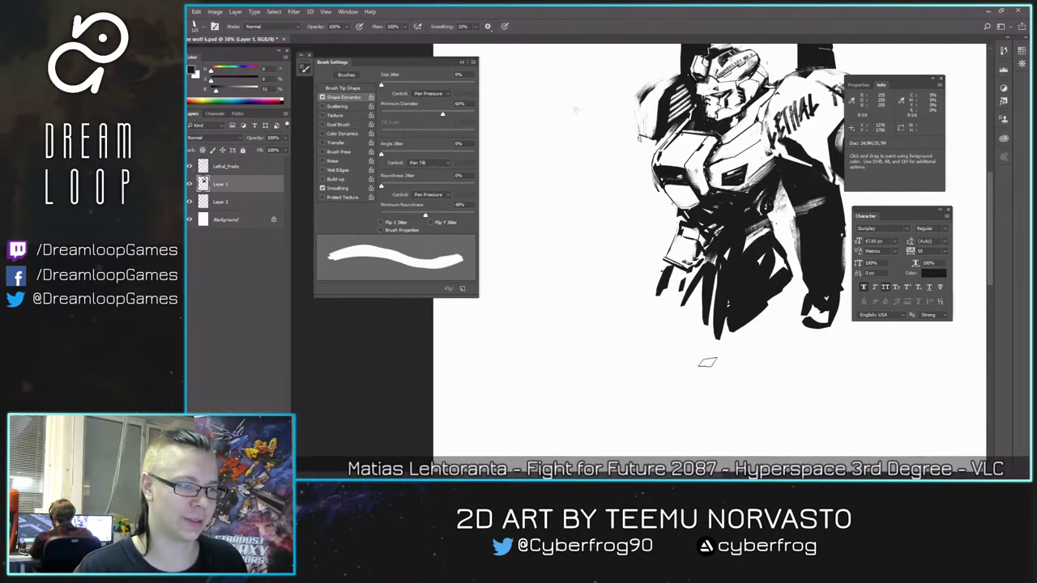
# - Paint a tapered black leg shape and a small spot below the hips, undo the last stroke, and mirror the canvas
pyautogui.moveTo(706, 347); pyautogui.dragTo(697, 353)
pyautogui.moveTo(709, 391); pyautogui.dragTo(716, 341)
pyautogui.moveTo(713, 292)
pyautogui.mouseDown()
pyautogui.moveTo(724, 313)
pyautogui.moveTo(758, 330)
pyautogui.moveTo(728, 289)
pyautogui.moveTo(749, 315)
pyautogui.mouseUp()
pyautogui.hotkey('ctrl', 'z')
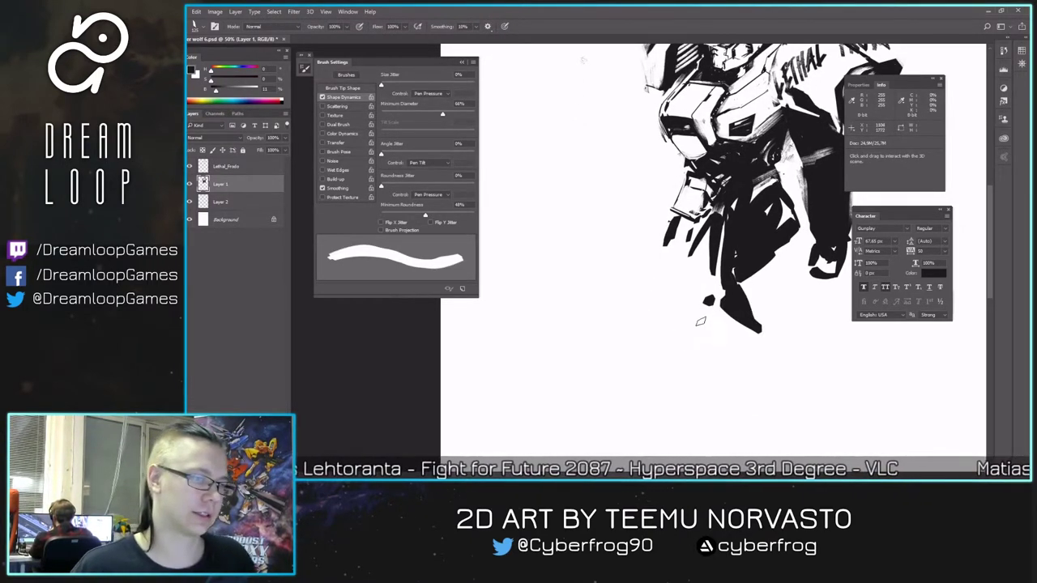
pyautogui.hotkey('ctrl', '-')
pyautogui.hotkey('ctrl', 'shift', 'h')
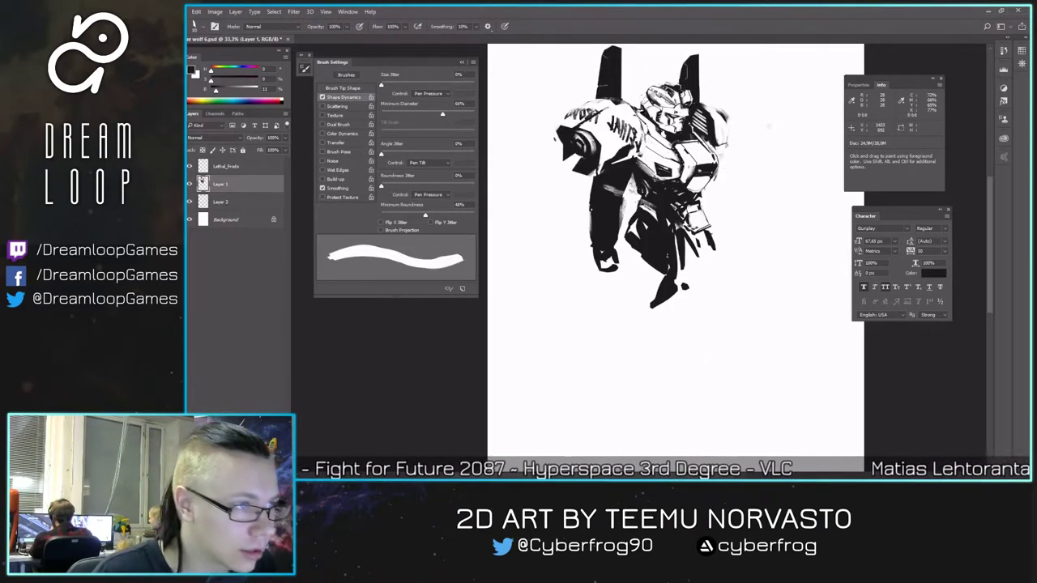
# - Paint the far arm as a black mass beside the chest, trim its contour with the eraser, and flip to readable lettering
pyautogui.press('e')
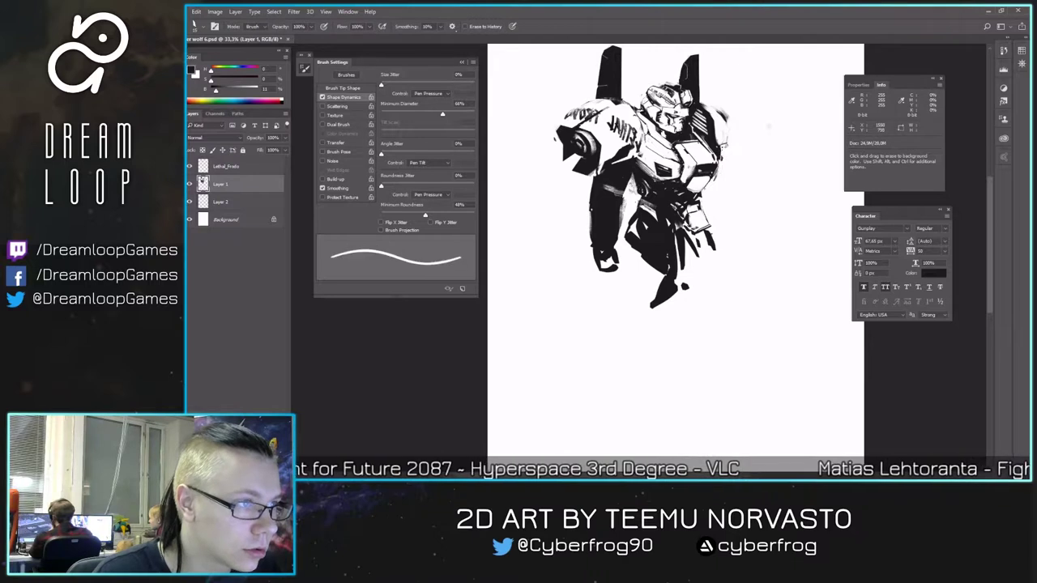
pyautogui.press('b')
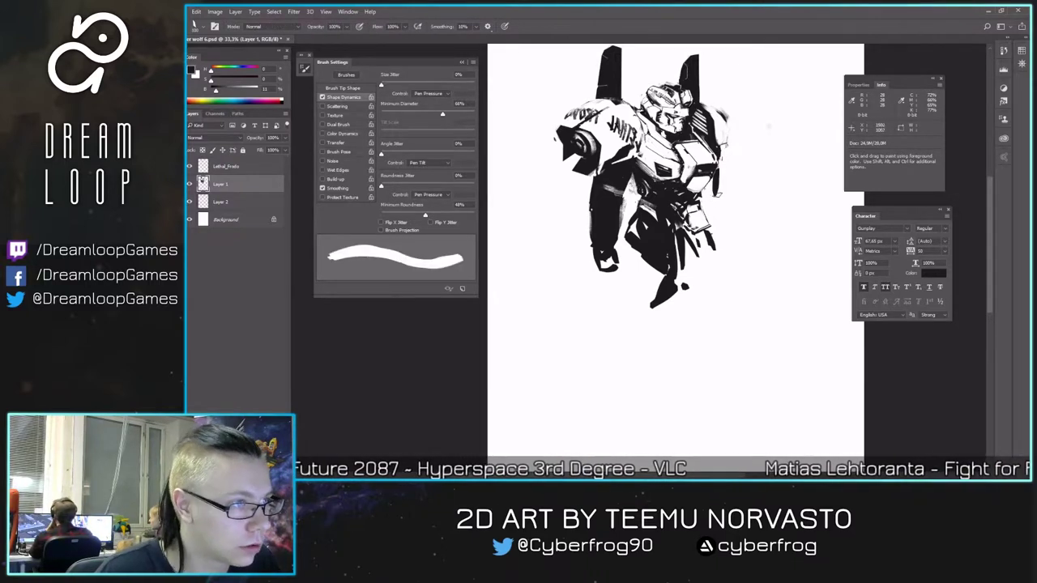
pyautogui.moveTo(711, 182)
pyautogui.mouseDown()
pyautogui.moveTo(715, 225)
pyautogui.moveTo(706, 188)
pyautogui.moveTo(702, 197)
pyautogui.mouseUp()
pyautogui.moveTo(707, 196)
pyautogui.mouseDown()
pyautogui.moveTo(703, 212)
pyautogui.moveTo(643, 219)
pyautogui.mouseUp()
pyautogui.press('F2')
pyautogui.press('e')
pyautogui.moveTo(628, 177); pyautogui.dragTo(631, 246)
pyautogui.press('b')
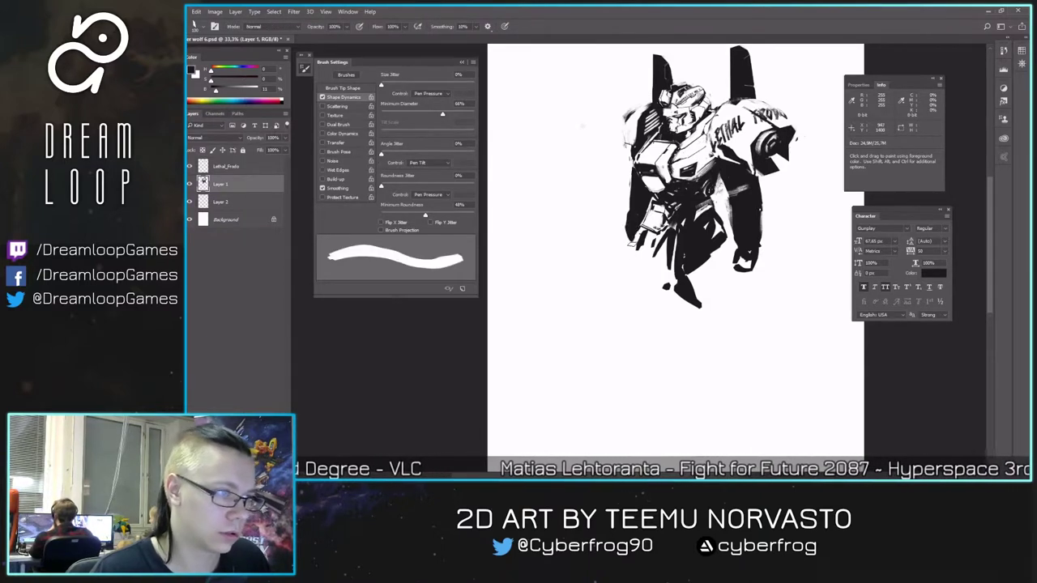
# - Mirror the canvas for checking and touch up the mech's torso with Brush and Eraser, ending in unmirrored orientation
pyautogui.hotkey('ctrl', 'shift', 'h')
pyautogui.press('e')
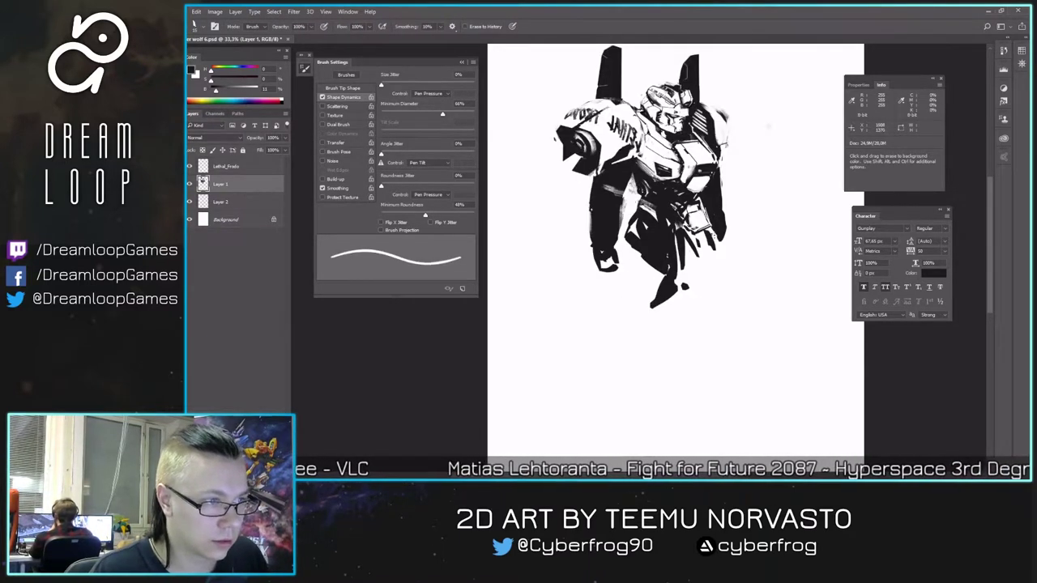
pyautogui.press('b')
pyautogui.press('e')
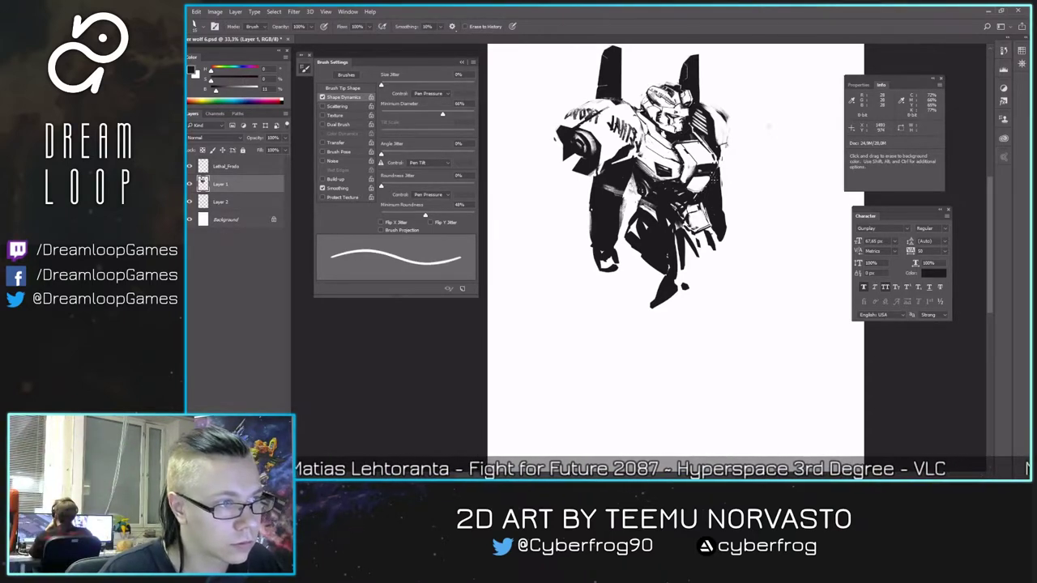
pyautogui.hotkey('ctrl', 'shift', 'h')
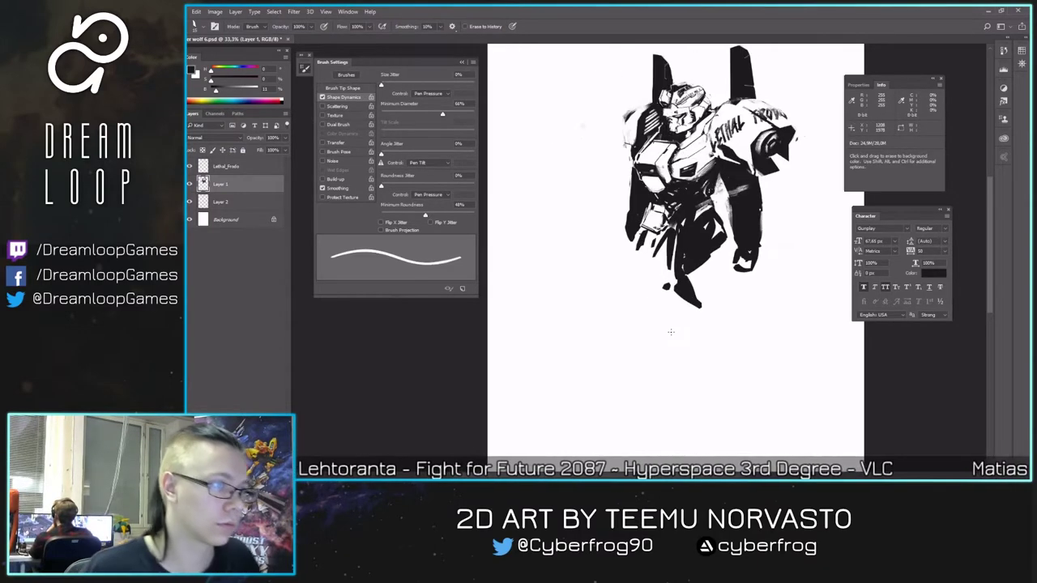
pyautogui.hotkey('ctrl', '+')
pyautogui.moveTo(582, 59); pyautogui.dragTo(592, 92)
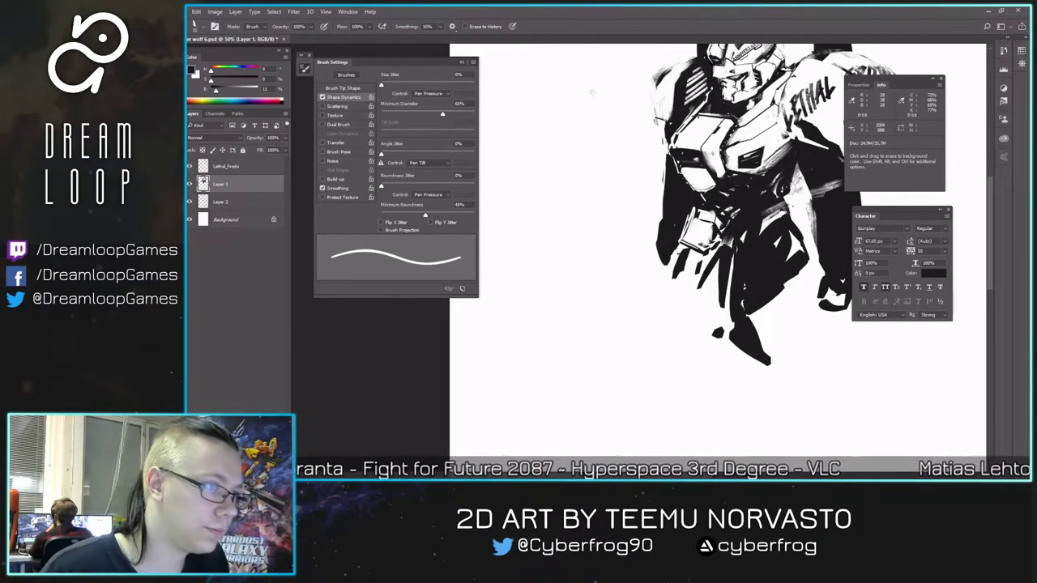
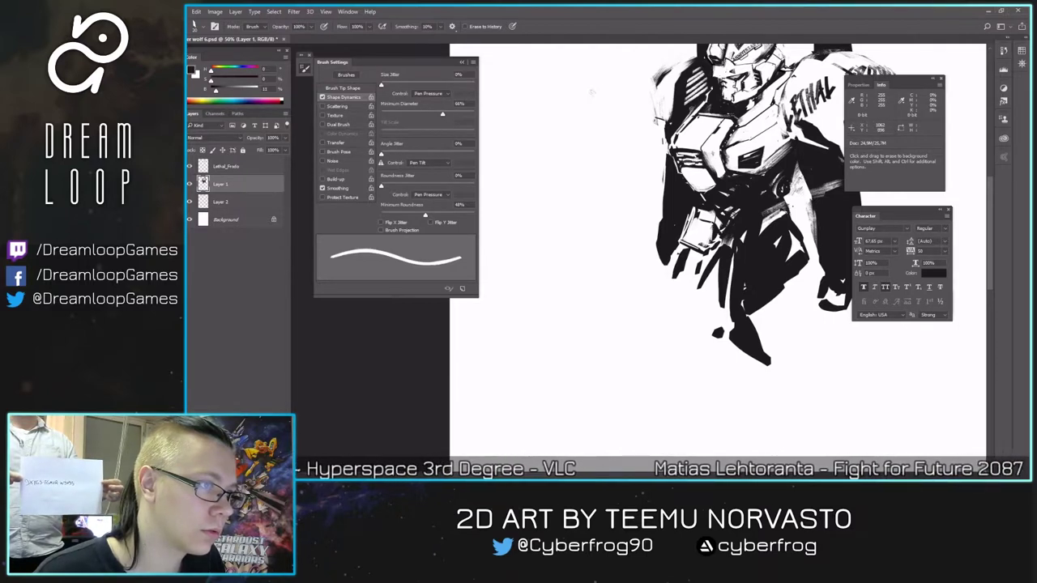
# - Smudge and repaint the shading around the mech's waist on Layer 1, checking the figure in mirrored orientation
pyautogui.press('r')
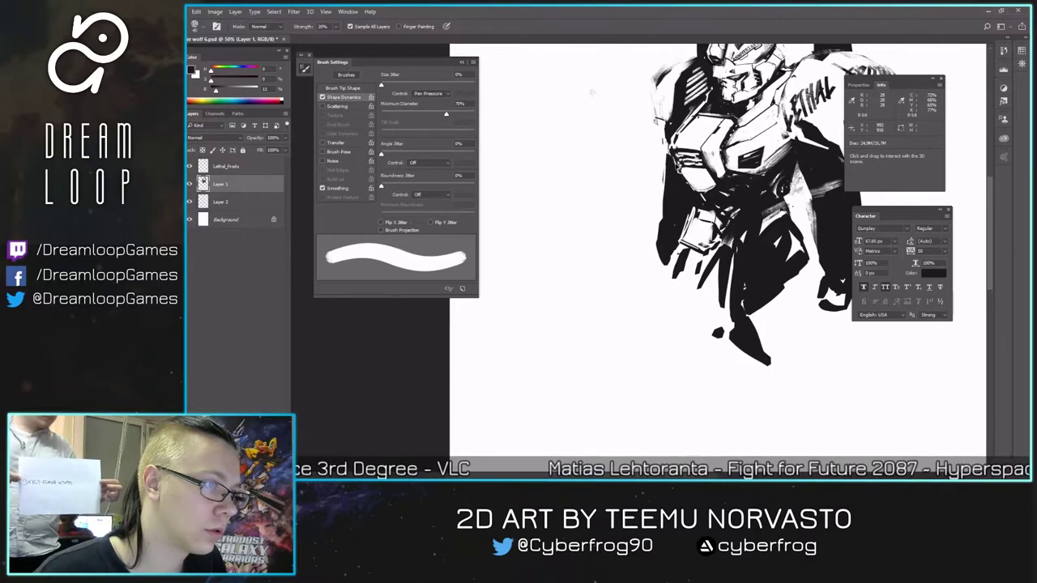
pyautogui.press('b')
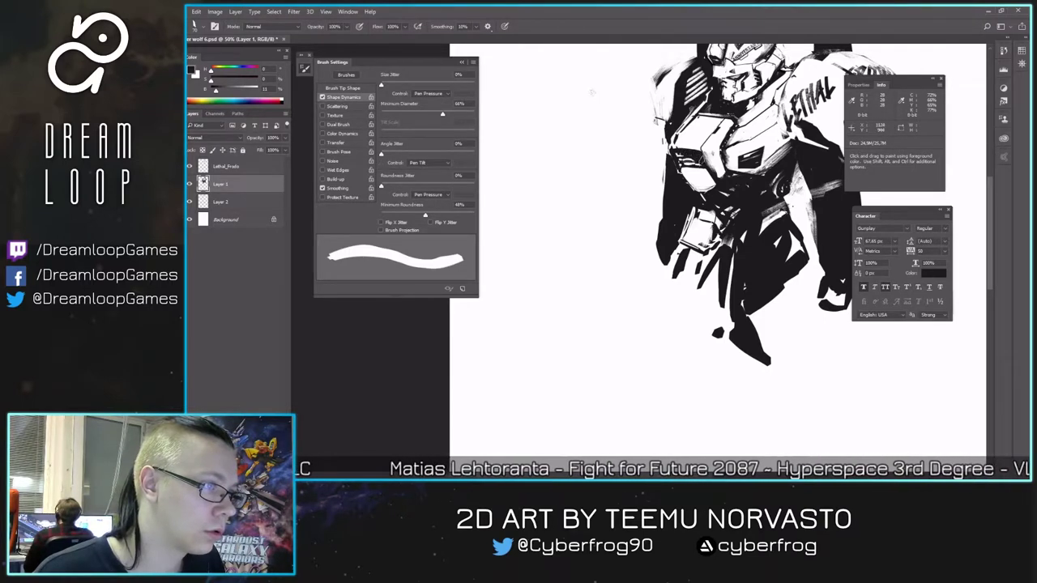
pyautogui.hotkey('ctrl', 'shift', 'h')
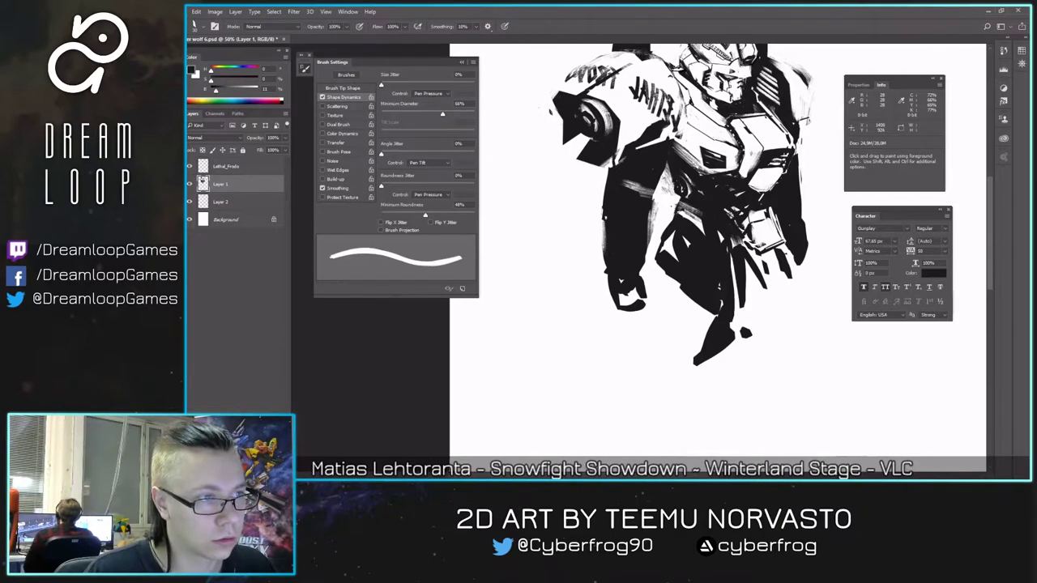
pyautogui.press('e')
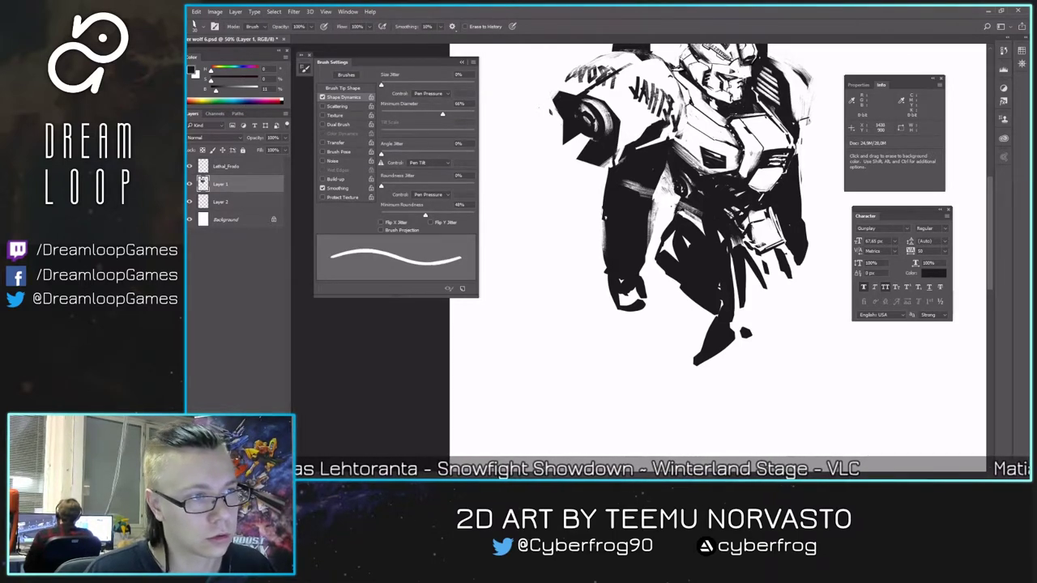
pyautogui.hotkey('ctrl', 'shift', 'h')
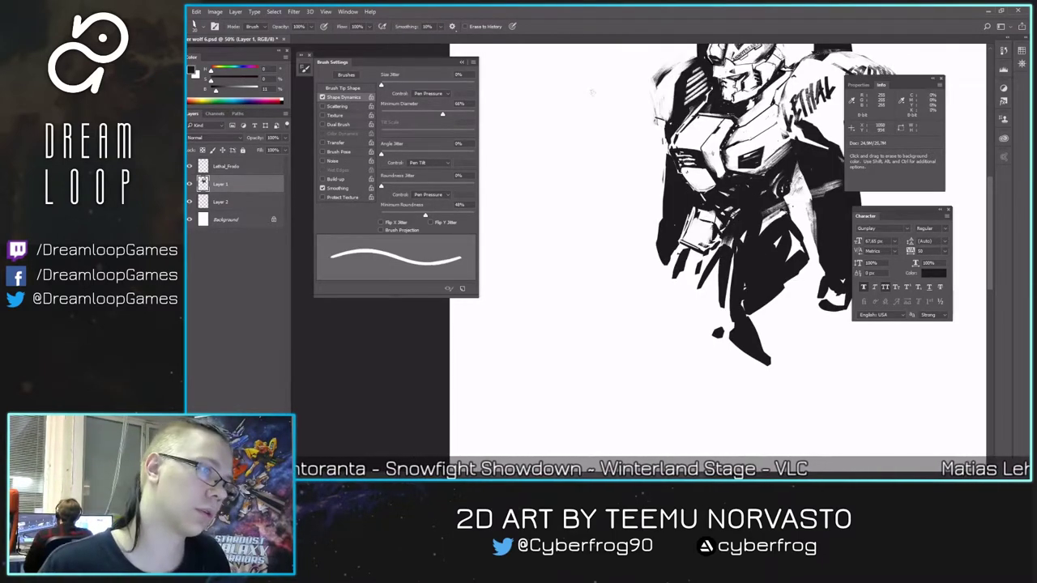
# - Erase short straight highlights across the dark vent slots on the mech's chest plate
pyautogui.press('b')
pyautogui.press('e')
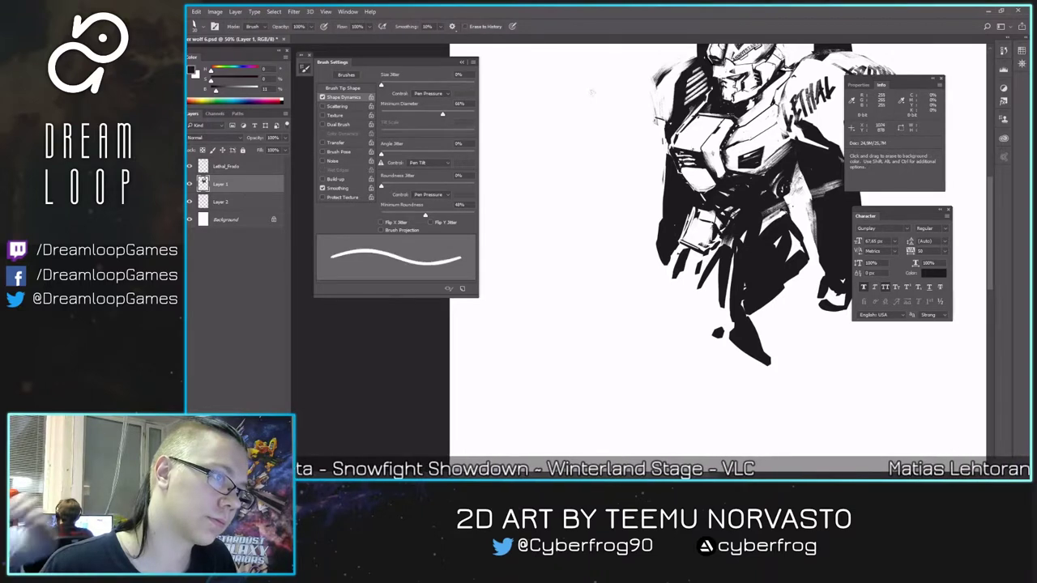
pyautogui.keyDown('shift'); pyautogui.click(675, 153); pyautogui.keyUp('shift')
pyautogui.keyDown('shift'); pyautogui.click(698, 156); pyautogui.keyUp('shift')
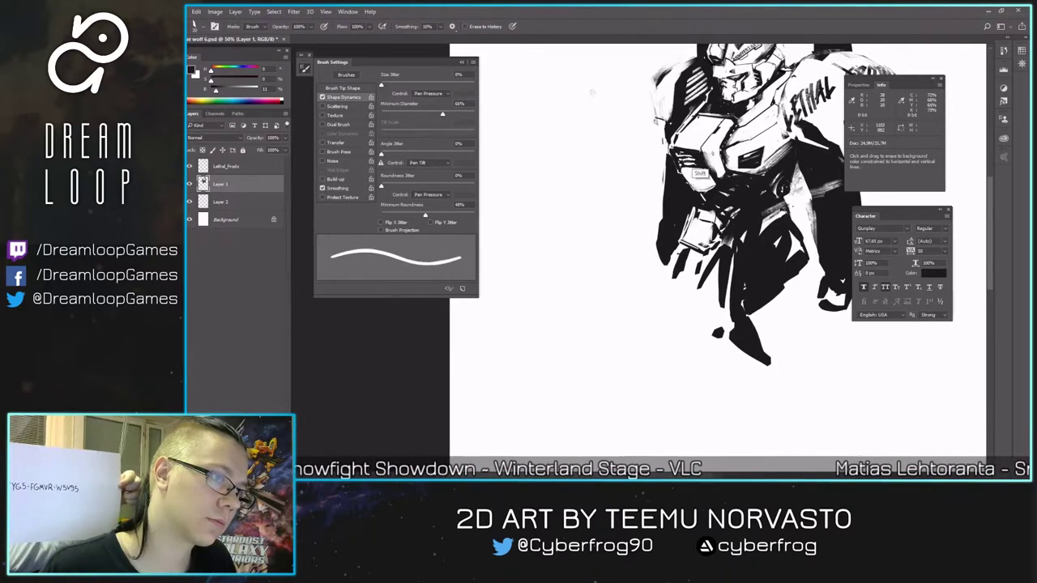
pyautogui.keyDown('shift'); pyautogui.click(672, 155); pyautogui.keyUp('shift')
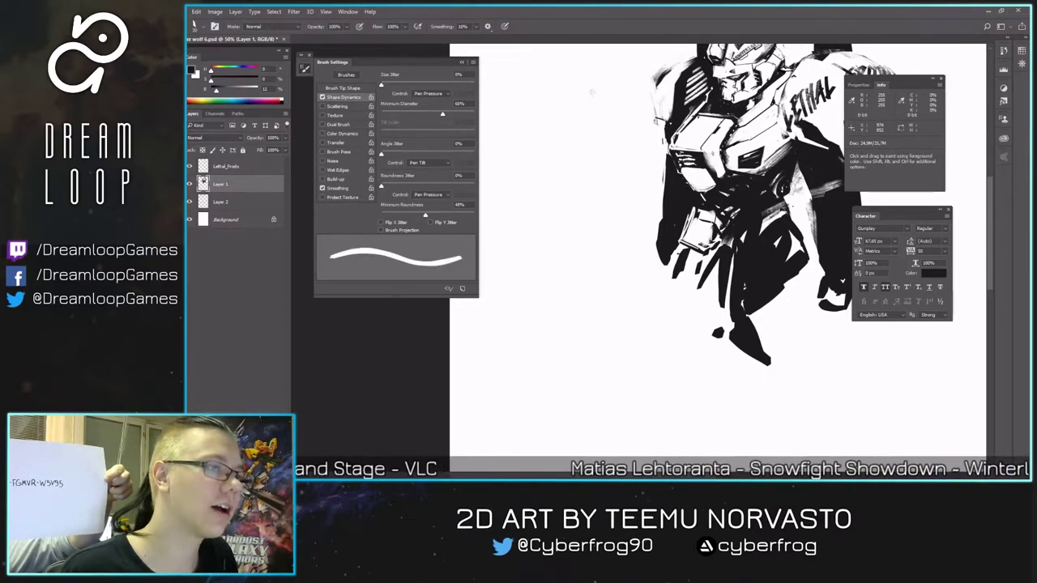
# - Paint a dark stroke along the chest plate's outer edge and check it with the canvas mirrored
pyautogui.press('e')
pyautogui.press('b')
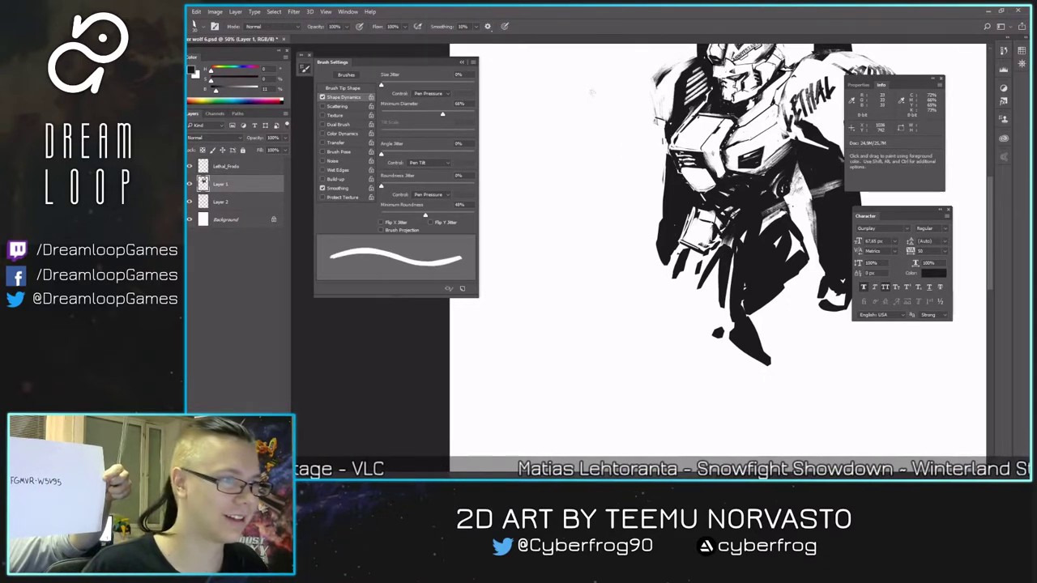
pyautogui.moveTo(686, 117); pyautogui.dragTo(669, 147)
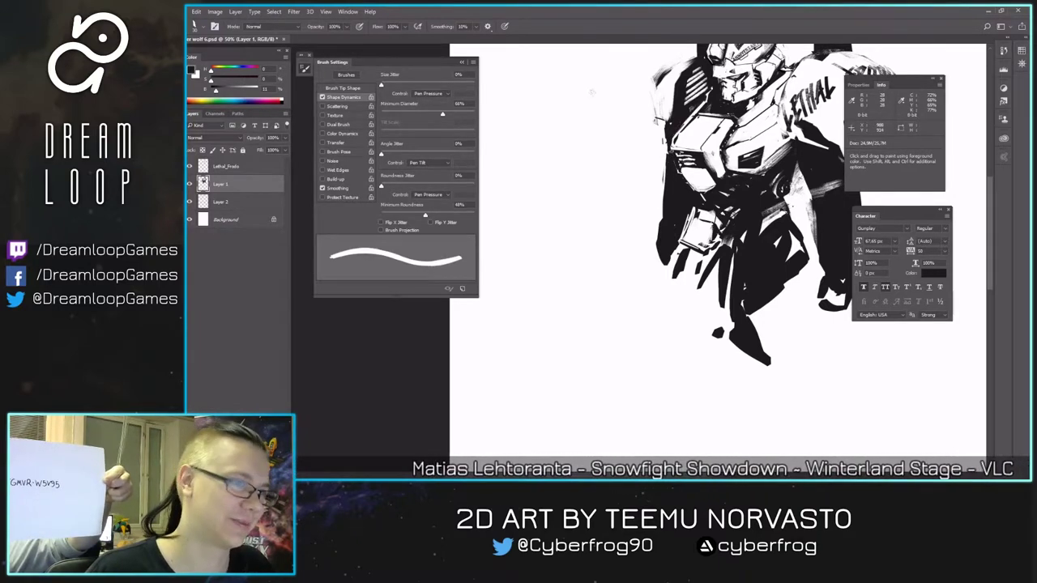
pyautogui.press('e')
pyautogui.hotkey('ctrl', 'shift', 'h')
pyautogui.press('b')
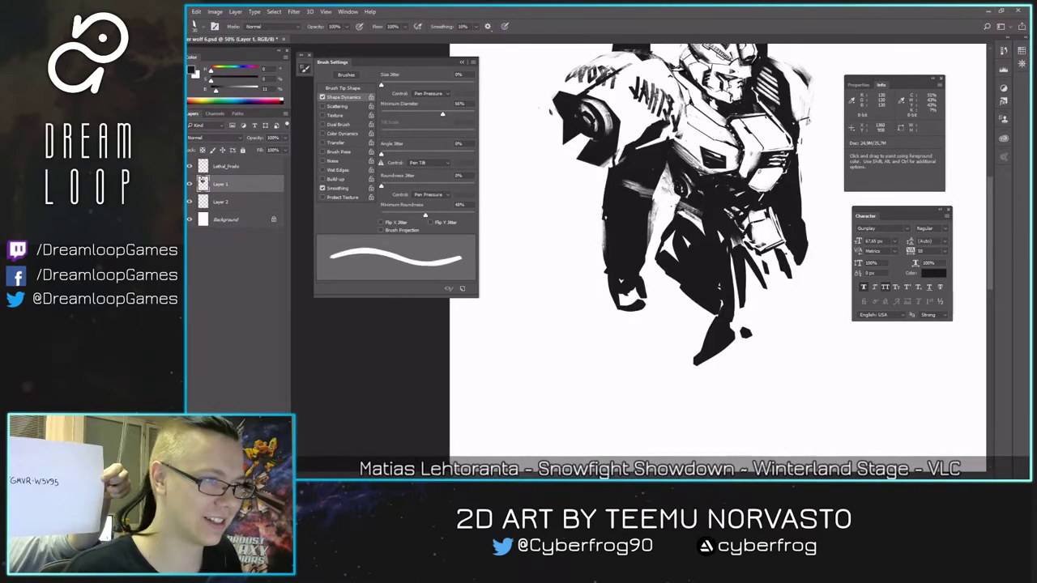
pyautogui.hotkey('ctrl', 'shift', 'h')
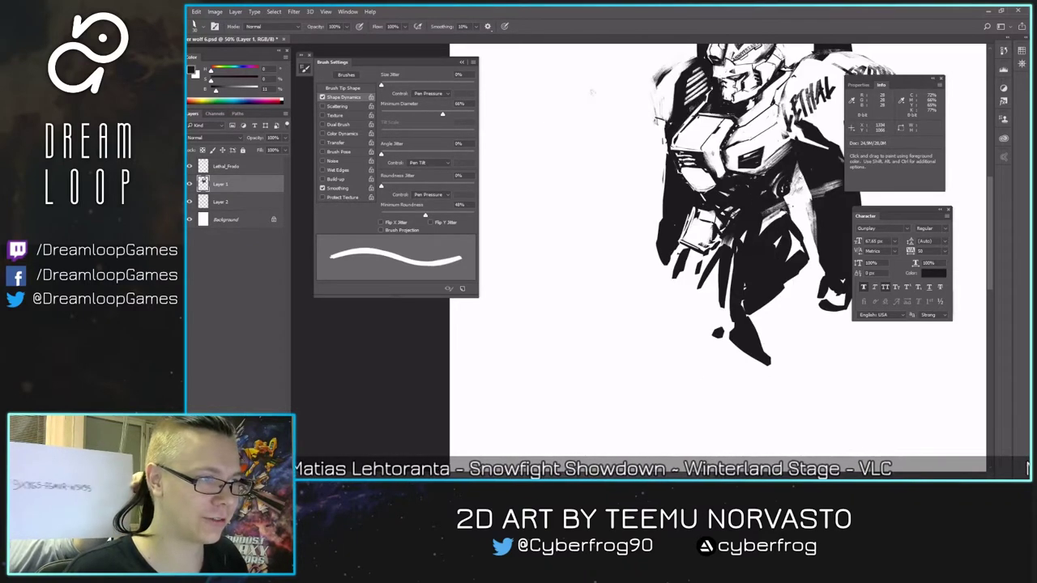
# - Erase another straight highlight across the chest vents and compare the figure in mirrored and normal orientation
pyautogui.press('e')
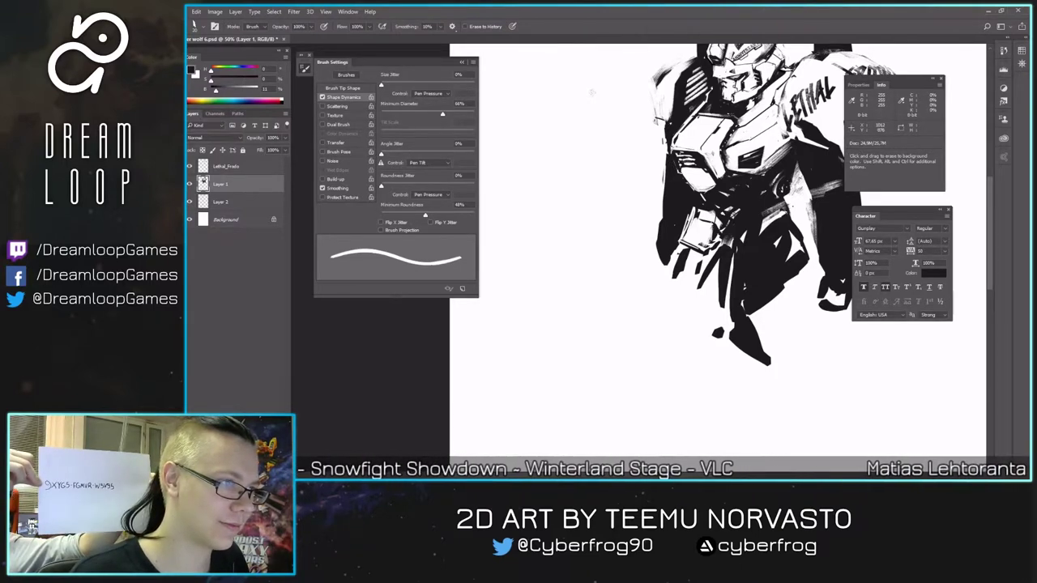
pyautogui.keyDown('shift'); pyautogui.click(693, 154); pyautogui.keyUp('shift')
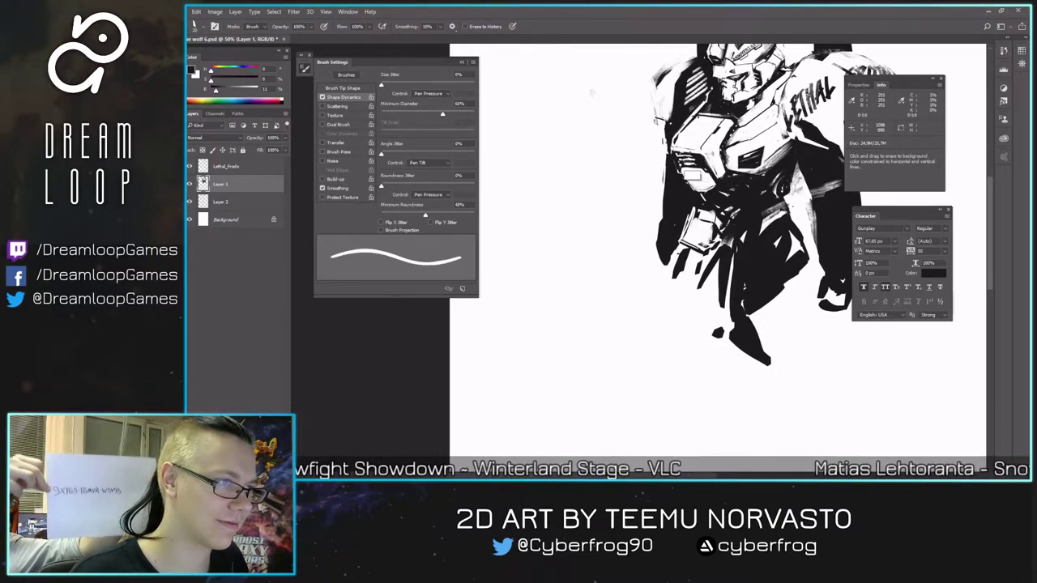
pyautogui.hotkey('ctrl', 'shift', 'h')
pyautogui.press('b')
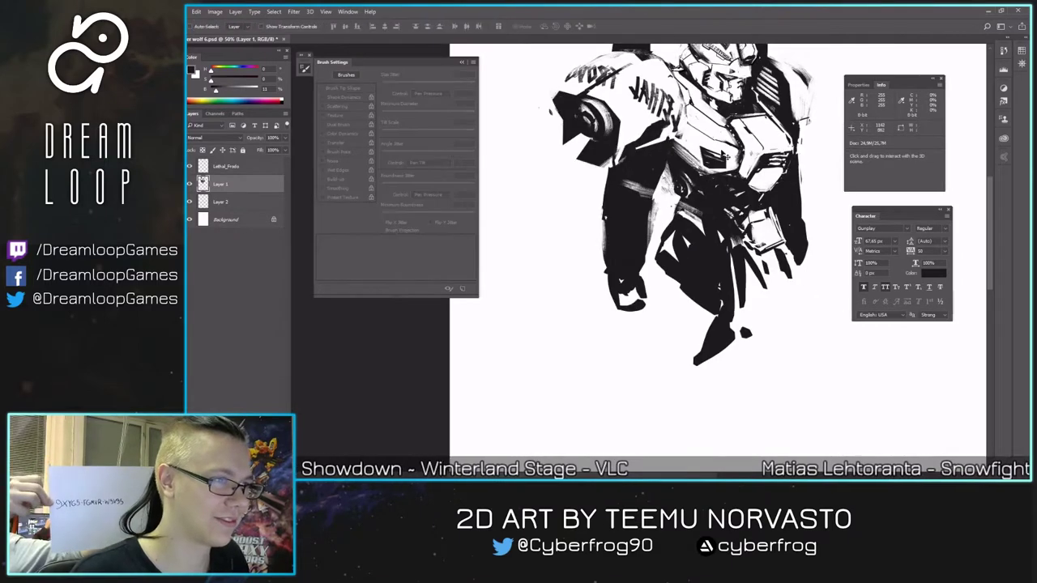
pyautogui.press('e')
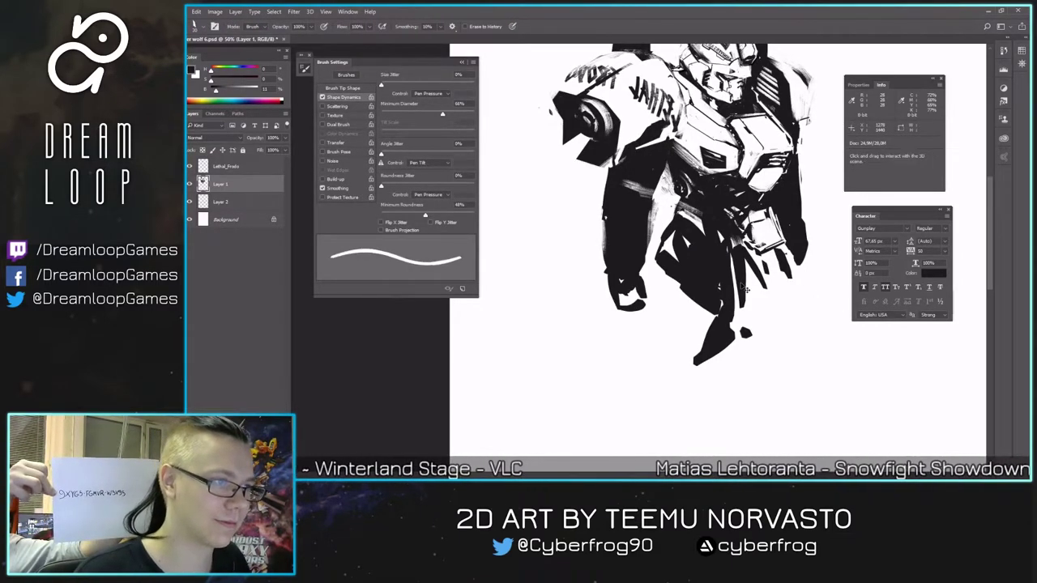
pyautogui.press('h')
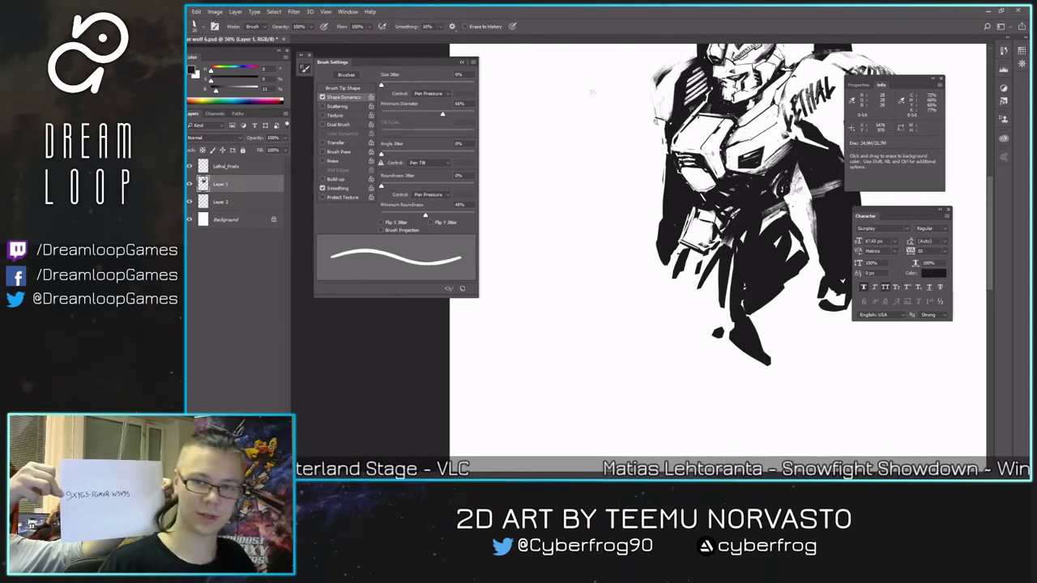
pyautogui.press('b')
pyautogui.moveTo(592, 92); pyautogui.dragTo(561, 108)
pyautogui.hotkey('ctrl', 'shift', 'h')
pyautogui.hotkey('ctrl', 'shift', 'h')
pyautogui.press('h')
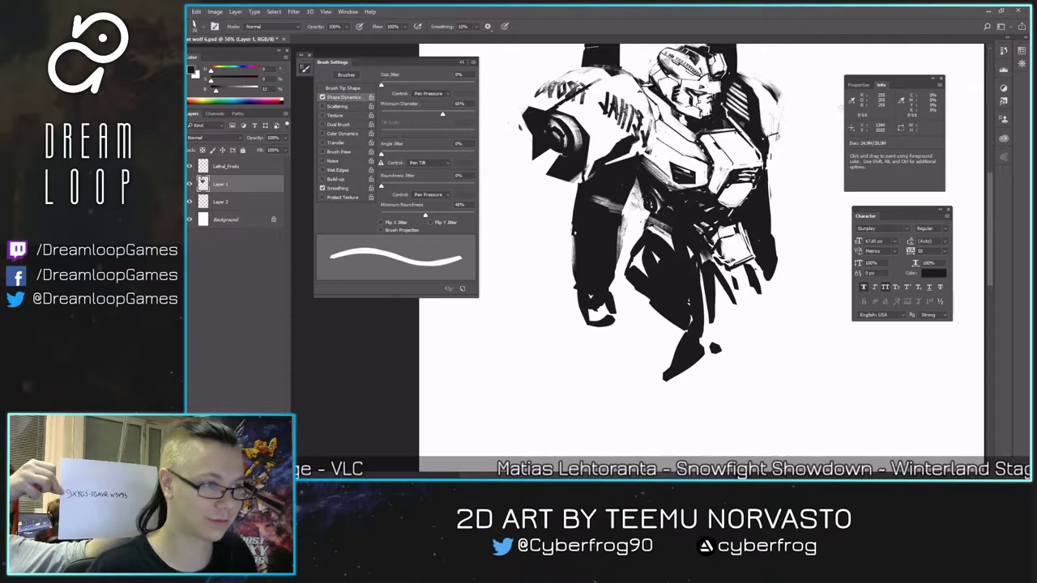
# - Reduce the Eraser to a much finer size for detail work on the mech's torso
pyautogui.press('e')
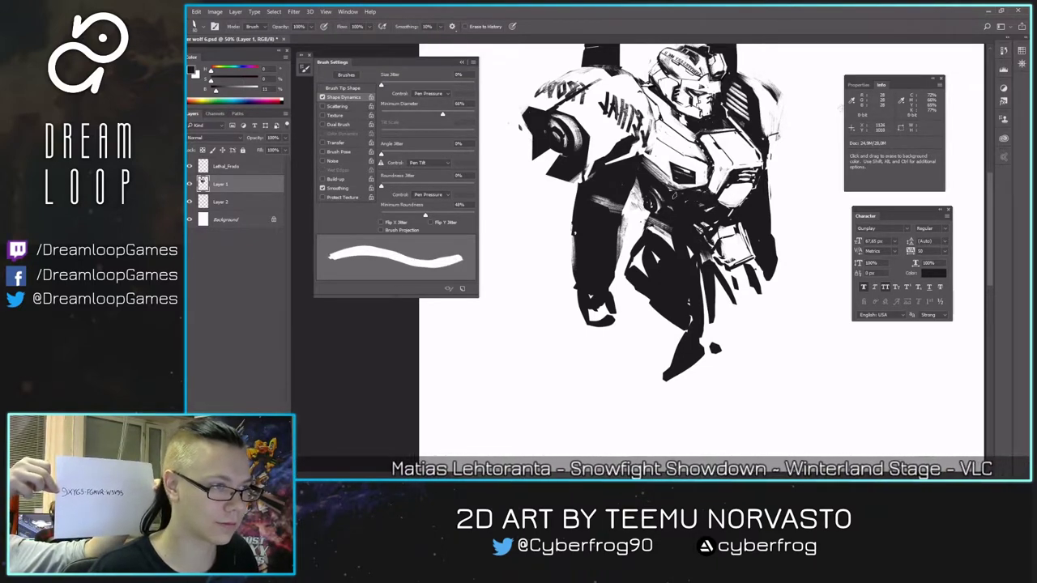
pyautogui.press('[')
pyautogui.press('[')
pyautogui.press('[')
pyautogui.press('[')
pyautogui.press('[')
pyautogui.press('[')
pyautogui.press('[')
pyautogui.press('[')
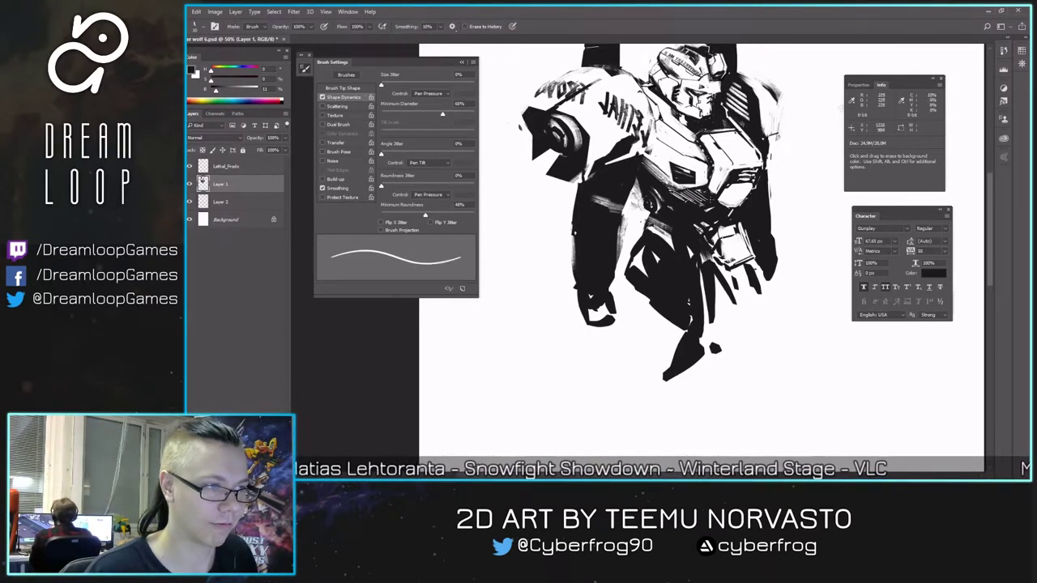
# - Paint a short dark stroke beneath the mech's chest plate and erase a thin highlight along the lower chest edge
pyautogui.hotkey('ctrl', 'shift', 'h')
pyautogui.press('b')
pyautogui.moveTo(688, 194); pyautogui.dragTo(718, 203)
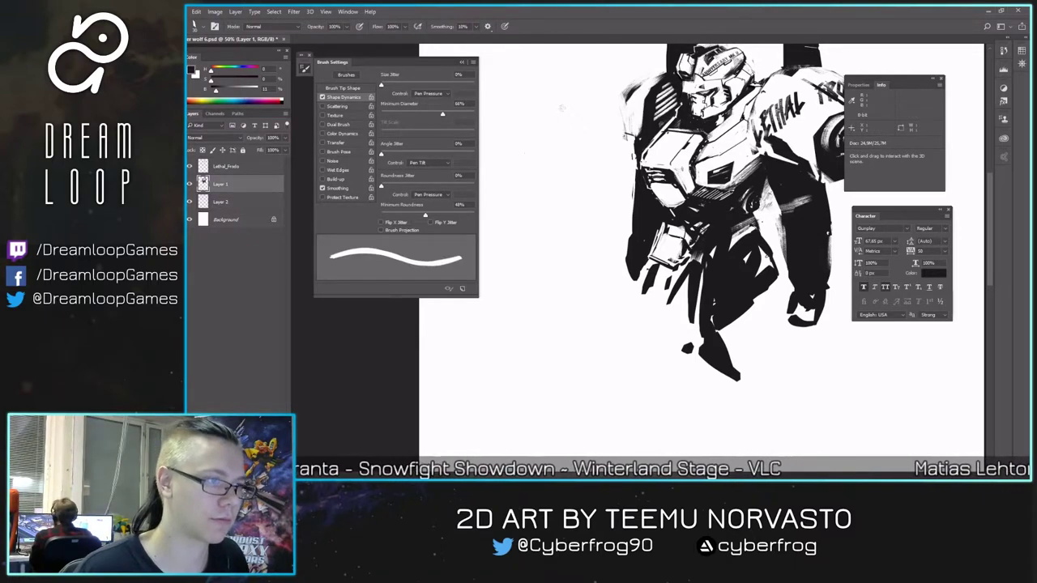
pyautogui.hotkey('ctrl', 'shift', 'h')
pyautogui.press('e')
pyautogui.moveTo(648, 170); pyautogui.dragTo(667, 189)
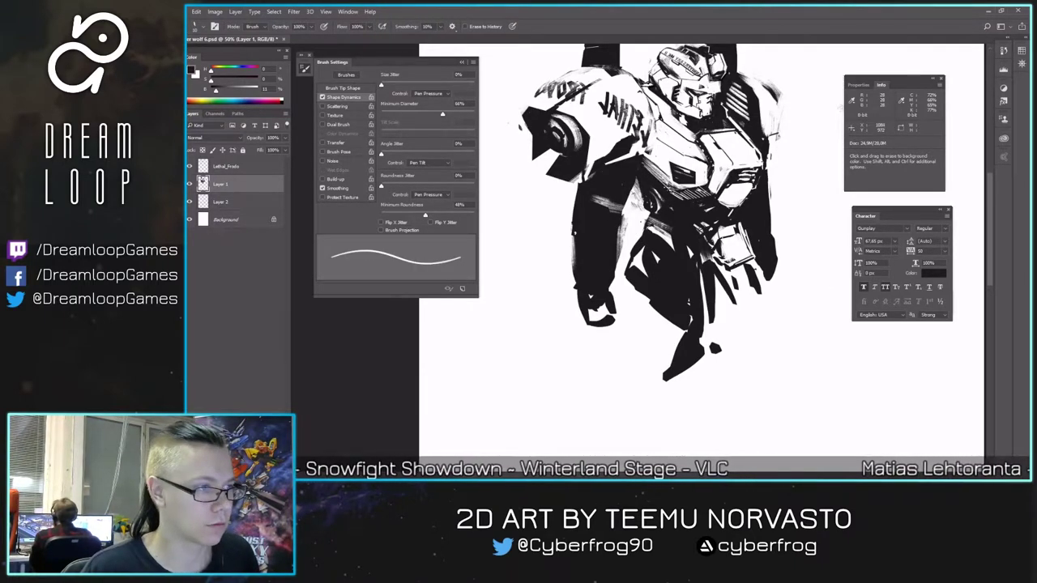
# - Draw thin straight panel lines around the dark vent on the mech's chest with a smaller brush
pyautogui.press('b')
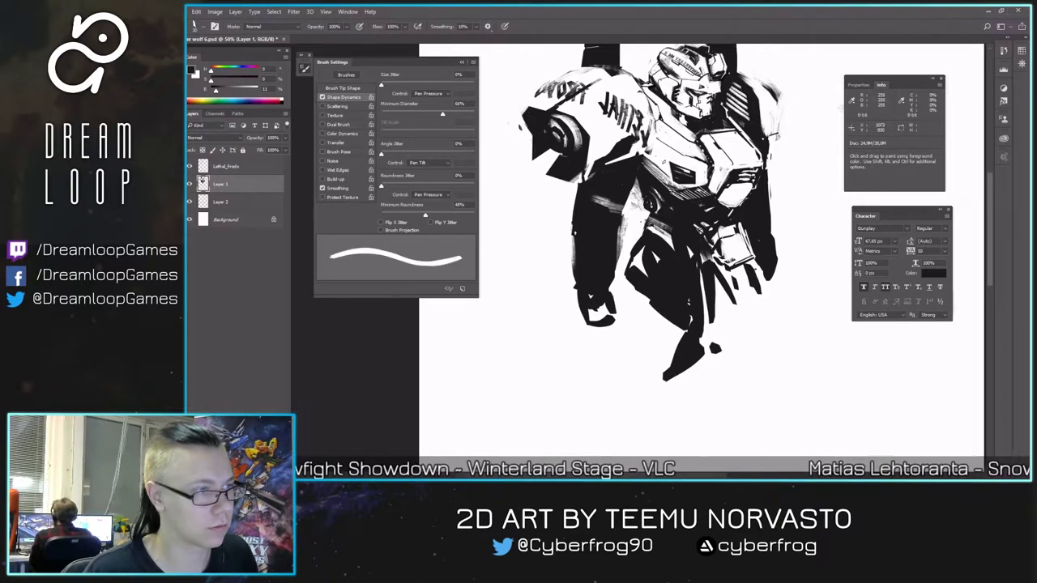
pyautogui.press(']')
pyautogui.press(']')
pyautogui.press('[')
pyautogui.press('[')
pyautogui.press('[')
pyautogui.press('[')
pyautogui.press('[')
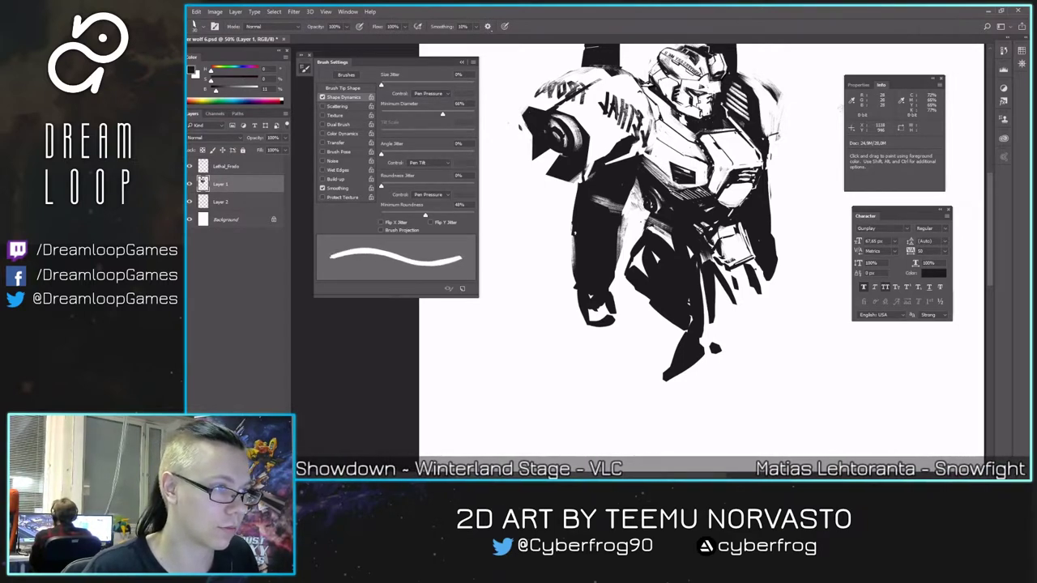
pyautogui.press('shift')
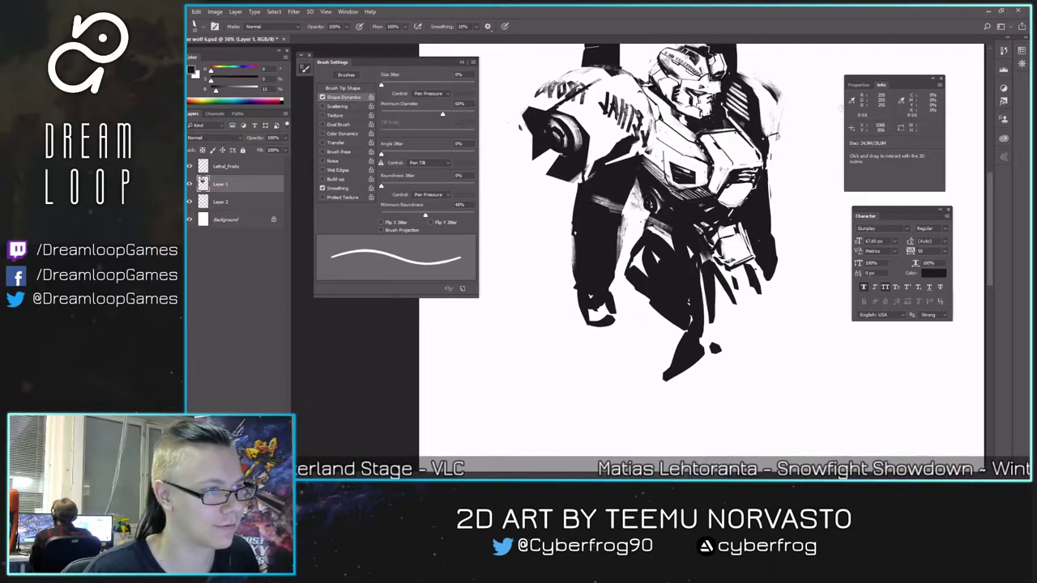
pyautogui.press('shift')
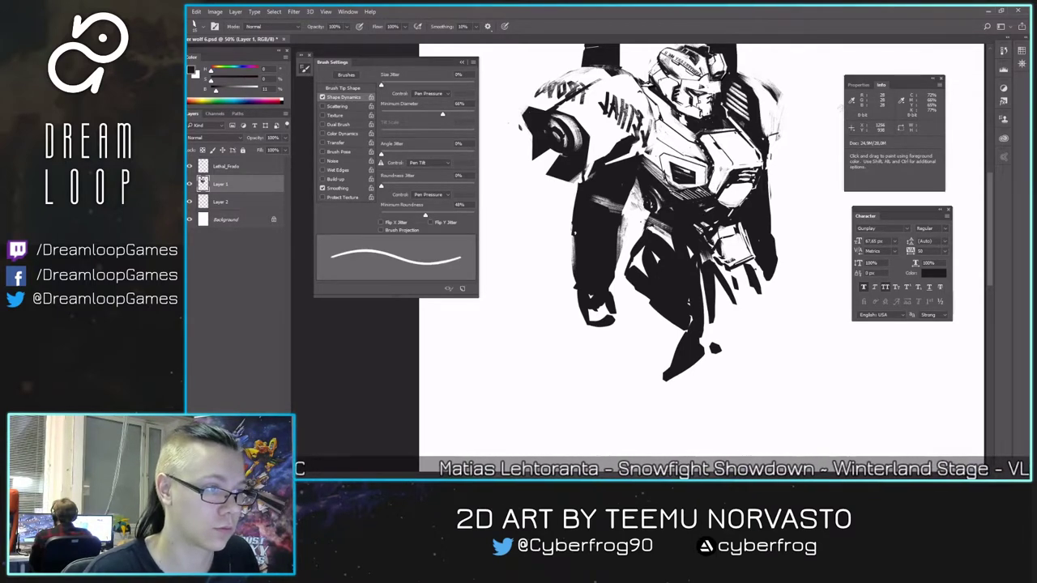
# - Touch up the dark area beneath the mech's chest plate with Brush and Eraser, comparing it in both canvas orientations
pyautogui.hotkey('ctrl', 'shift', 'h')
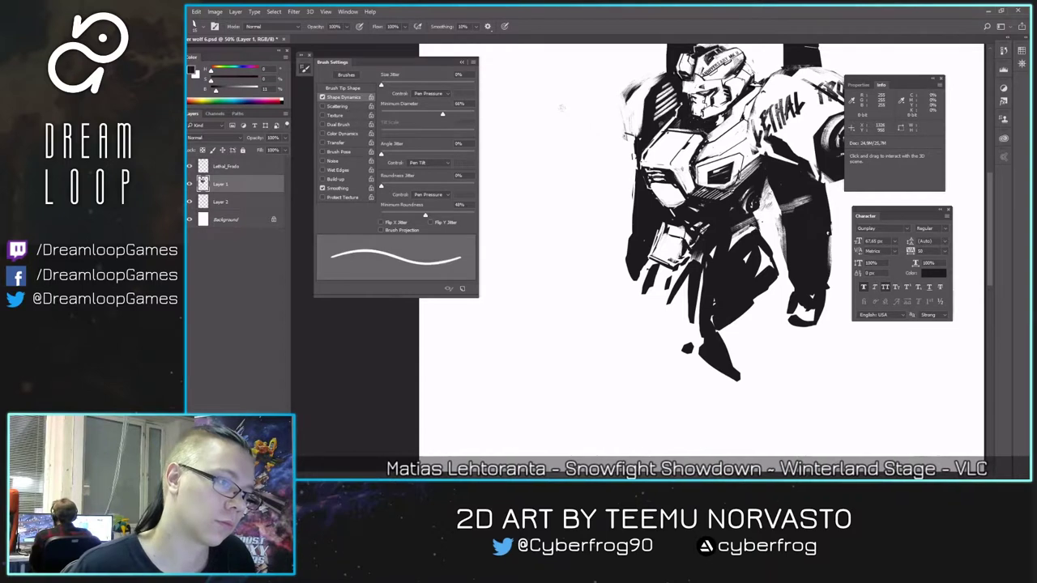
pyautogui.press('h')
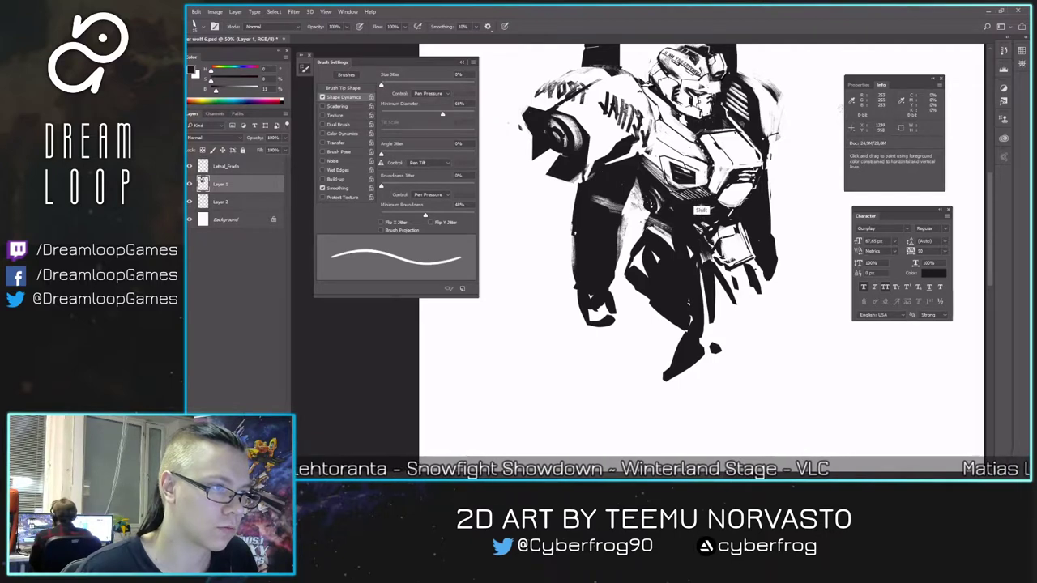
pyautogui.press('e')
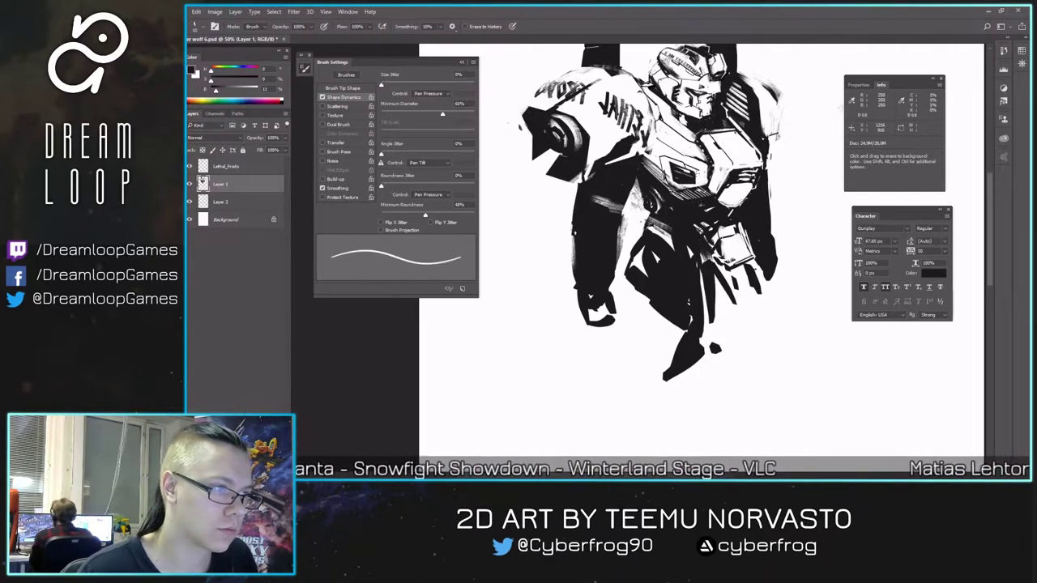
pyautogui.press('b')
pyautogui.press('e')
pyautogui.press('b')
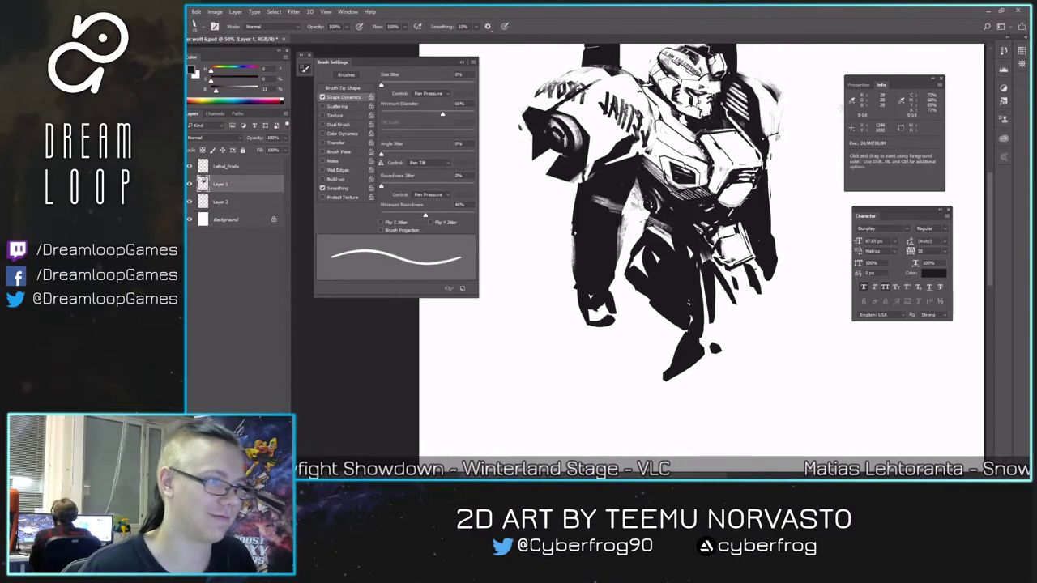
# - Refine the shadows around the mech's lower chest and waist with a larger brush and the Eraser, checking the mirrored figure
pyautogui.hotkey('ctrl', 'shift', 'h')
pyautogui.press('e')
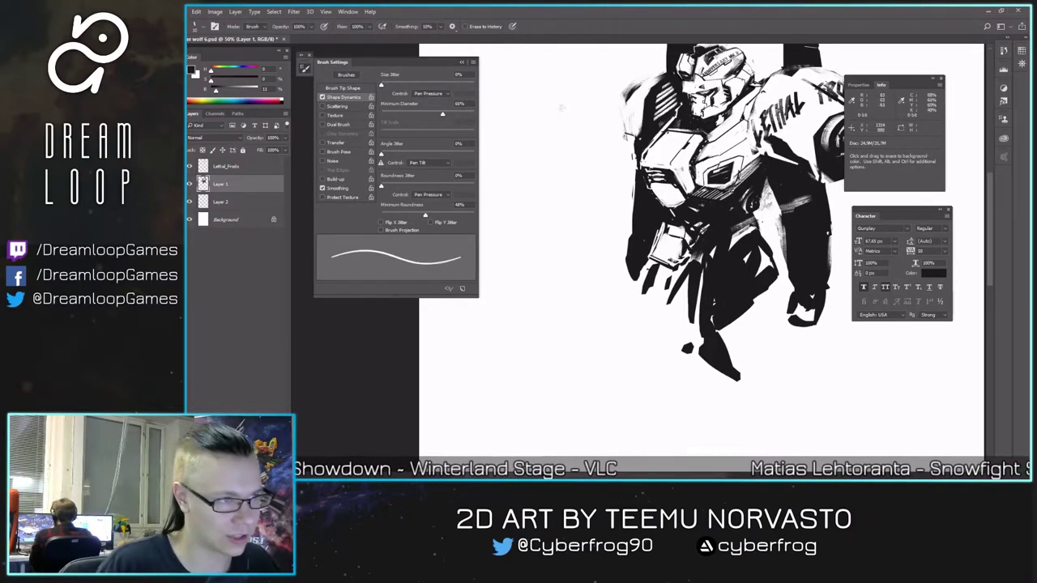
pyautogui.press('h')
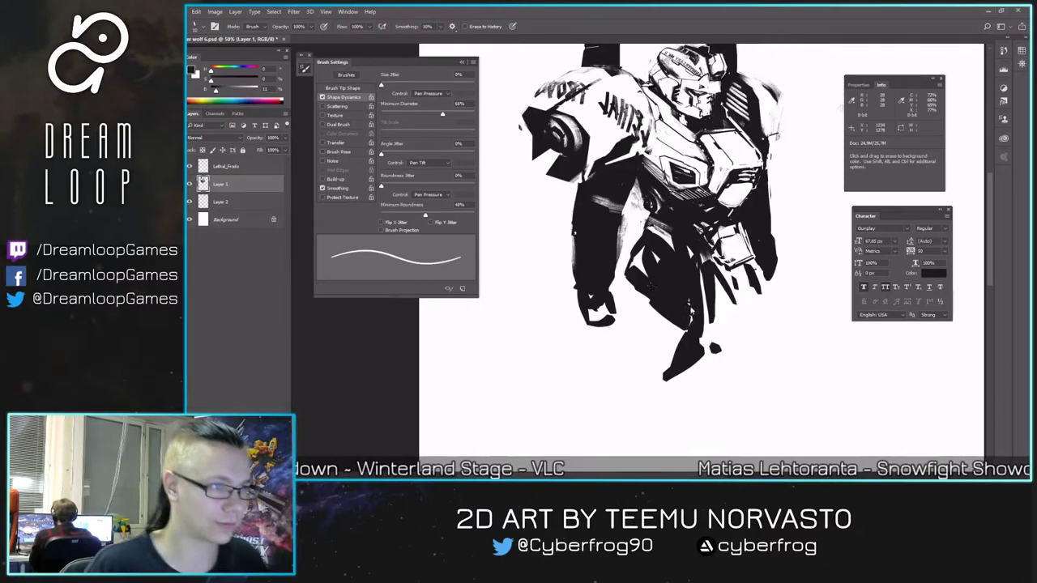
pyautogui.press('b')
pyautogui.press(']')
pyautogui.press(']')
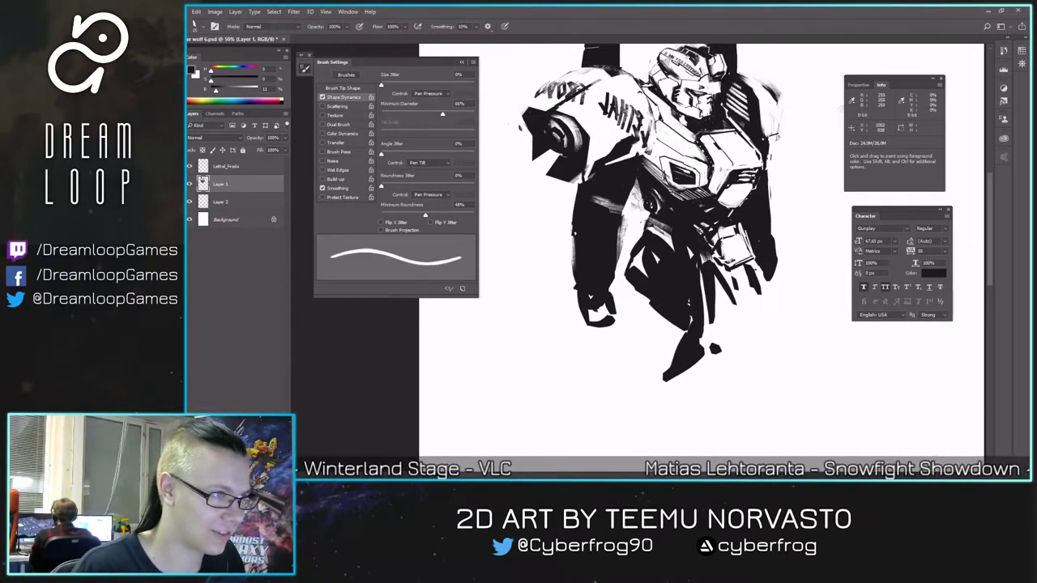
pyautogui.press('e')
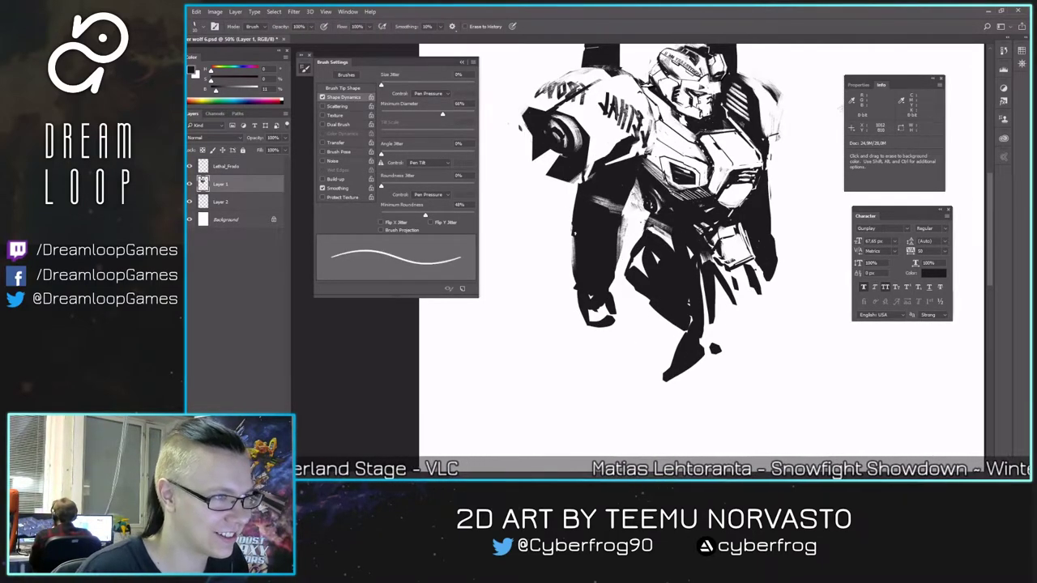
pyautogui.press('b')
pyautogui.press('h')
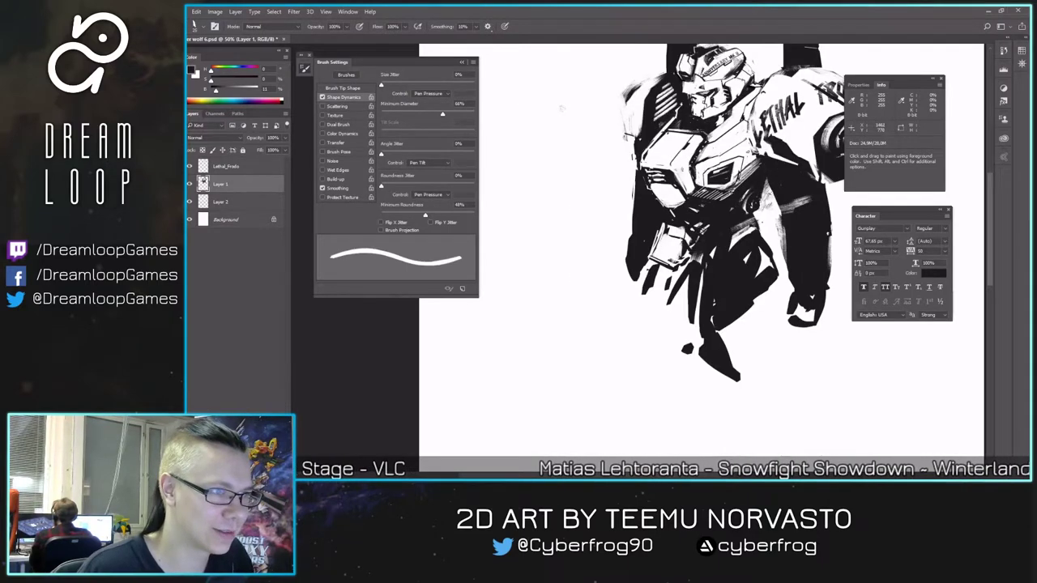
# - Retouch the torso with an enlarged Brush and the Eraser, keeping the full shoulder in view
pyautogui.press(']')
pyautogui.press(']')
pyautogui.moveTo(760, 198); pyautogui.dragTo(703, 247)
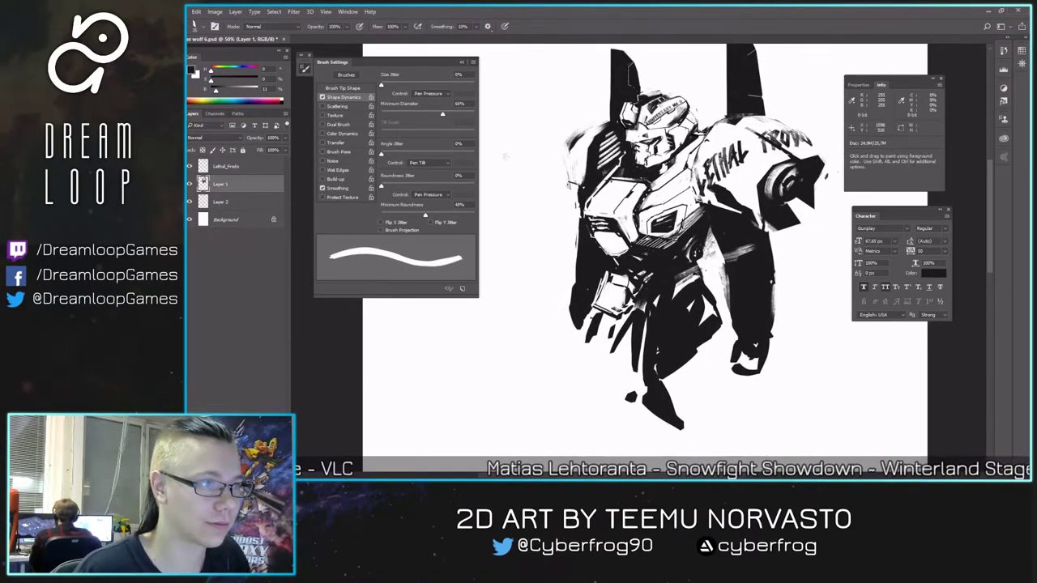
pyautogui.press('e')
pyautogui.press('b')
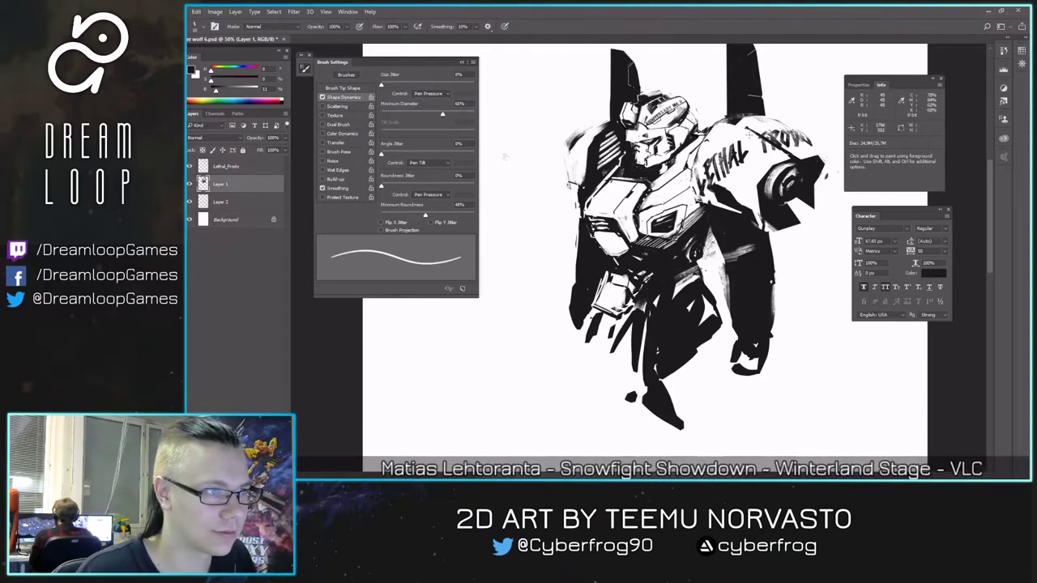
# - Draw thin dark panel lines across the mech's lettered shoulder armor with varying small brush sizes
pyautogui.press(']')
pyautogui.press(']')
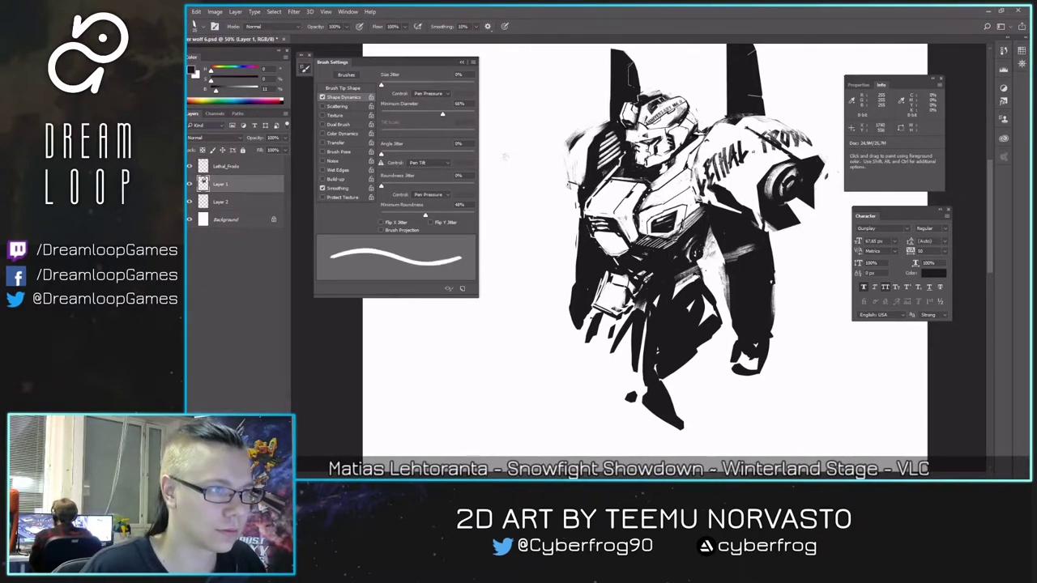
pyautogui.press('[')
pyautogui.press('[')
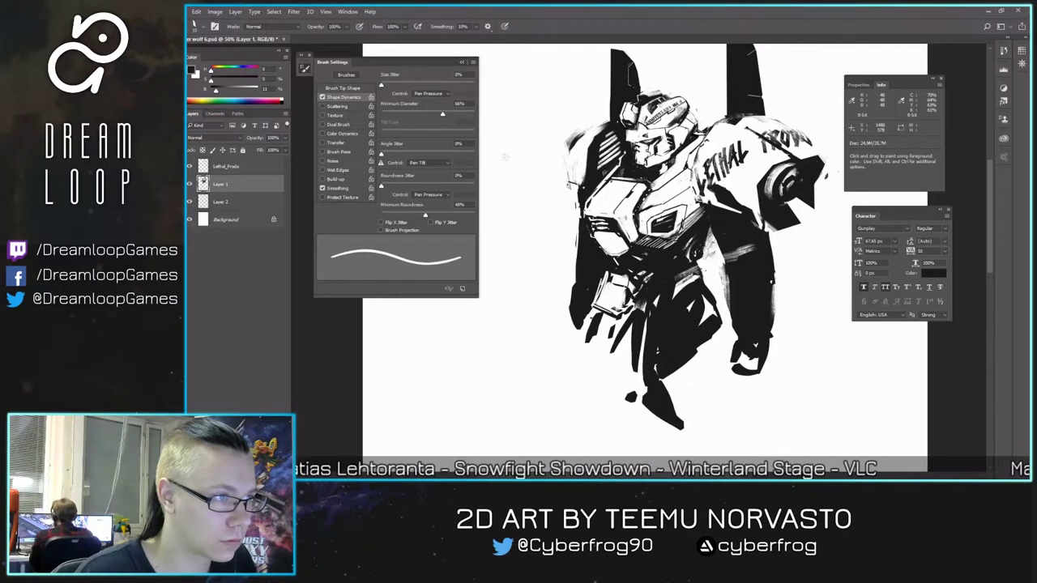
pyautogui.press(']')
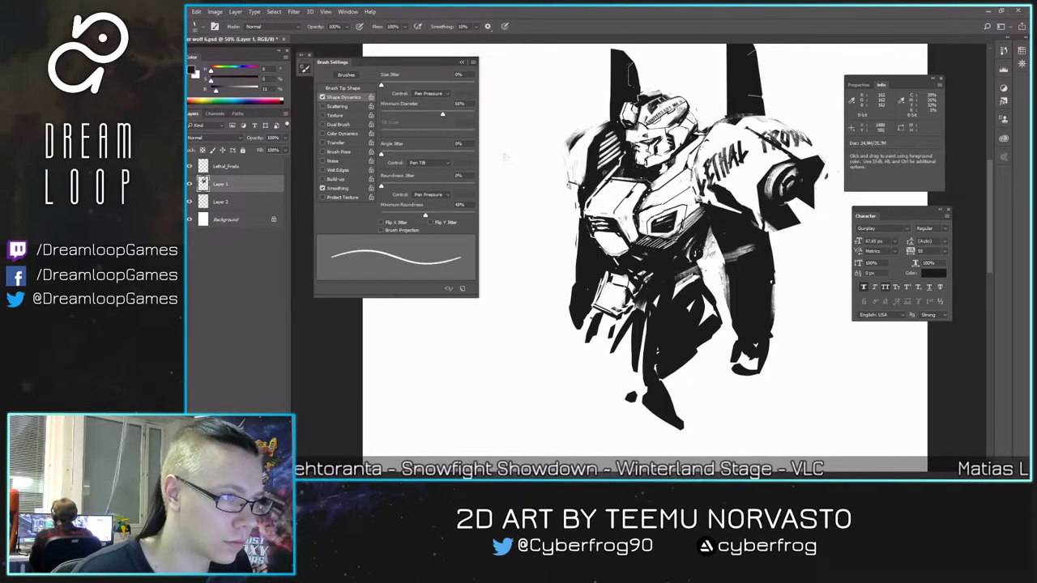
pyautogui.moveTo(716, 147); pyautogui.dragTo(769, 169)
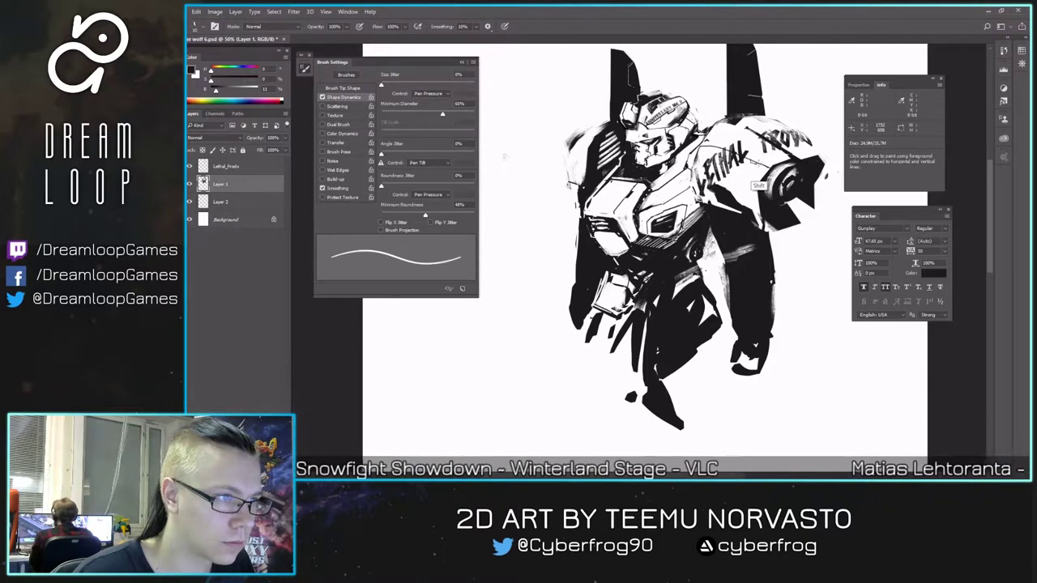
# - Add straight line details to the shoulder armor around the lettering and the round joint
pyautogui.press(']')
pyautogui.press(']')
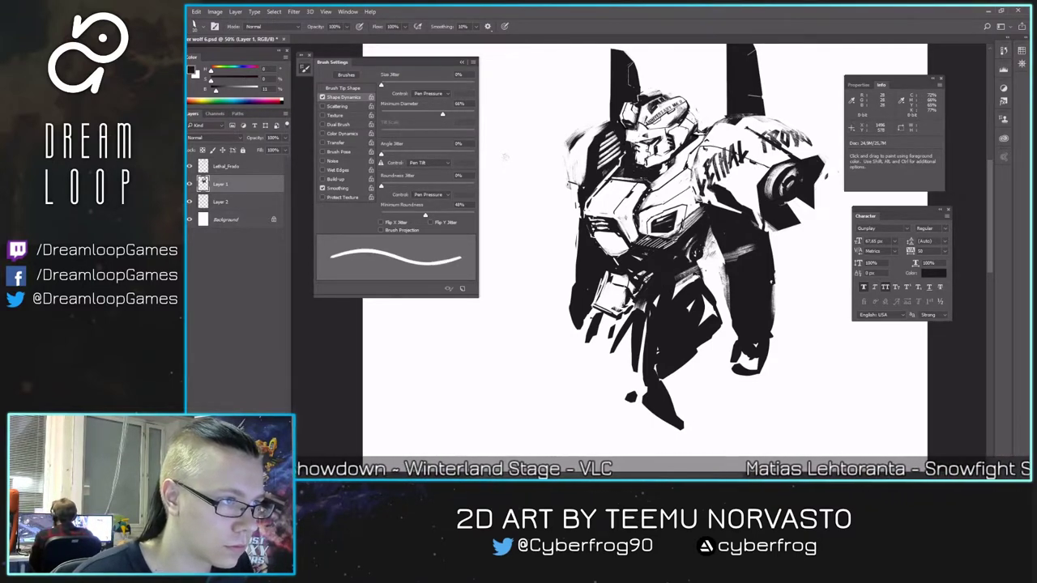
pyautogui.press('[')
pyautogui.press('[')
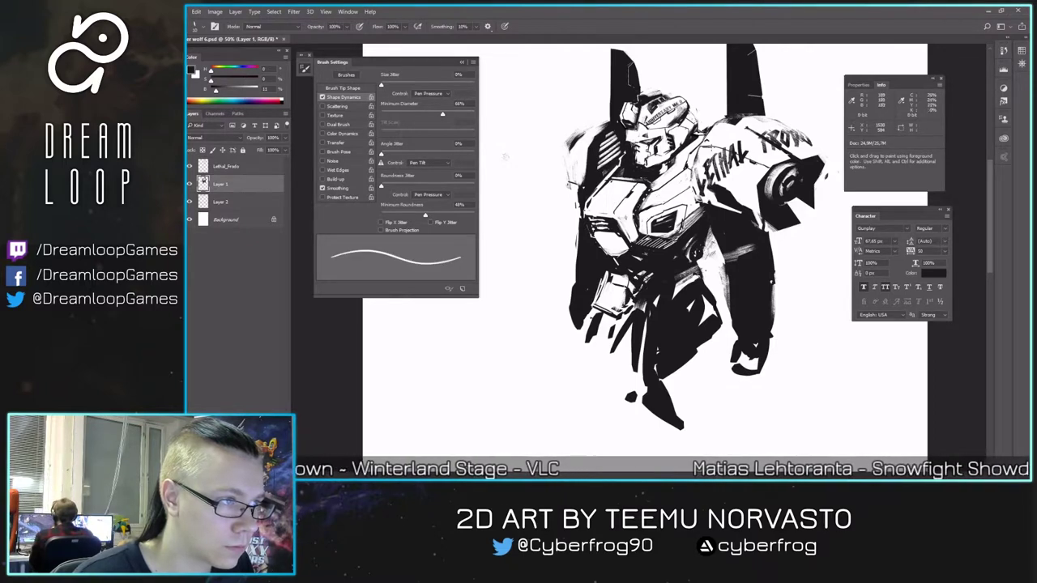
pyautogui.press(']')
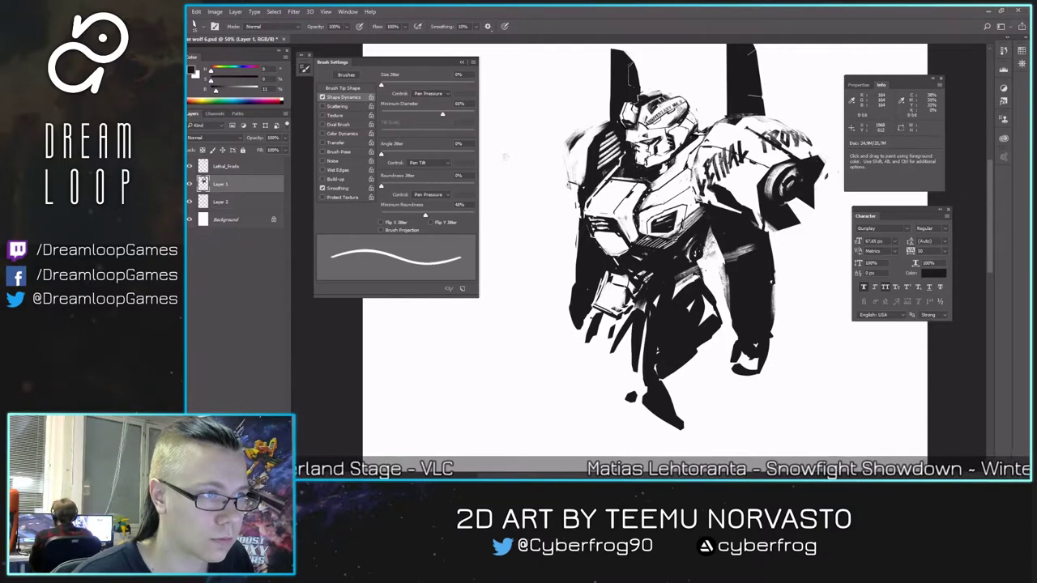
pyautogui.hotkey('ctrl', 'alt')
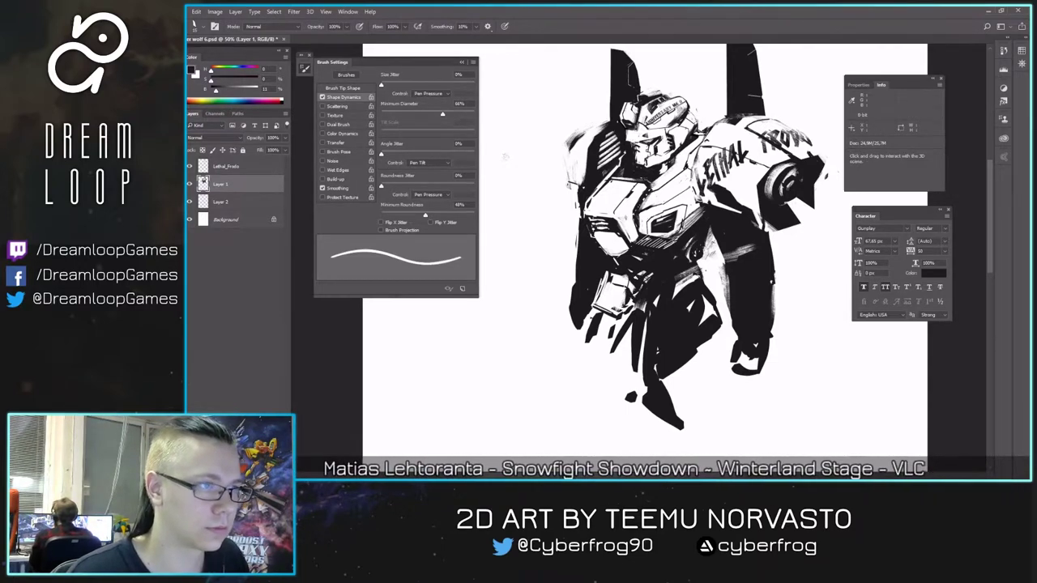
# - Flip the canvas and draw a fine straight panel line on the mech's central chest plate
pyautogui.hotkey('ctrl', 'shift', 'h')
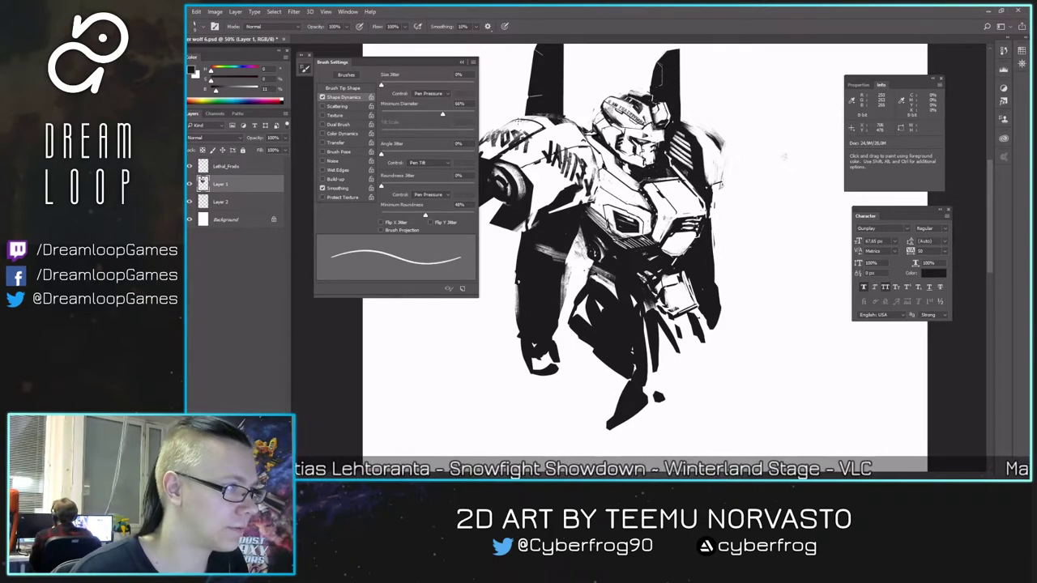
pyautogui.press('e')
pyautogui.press('b')
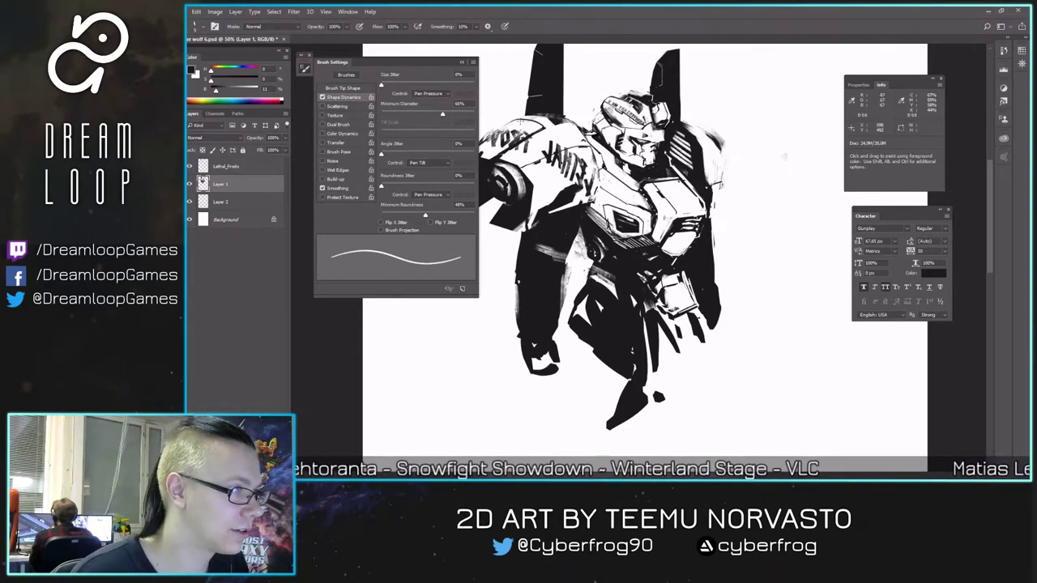
pyautogui.moveTo(530, 122); pyautogui.dragTo(579, 133)
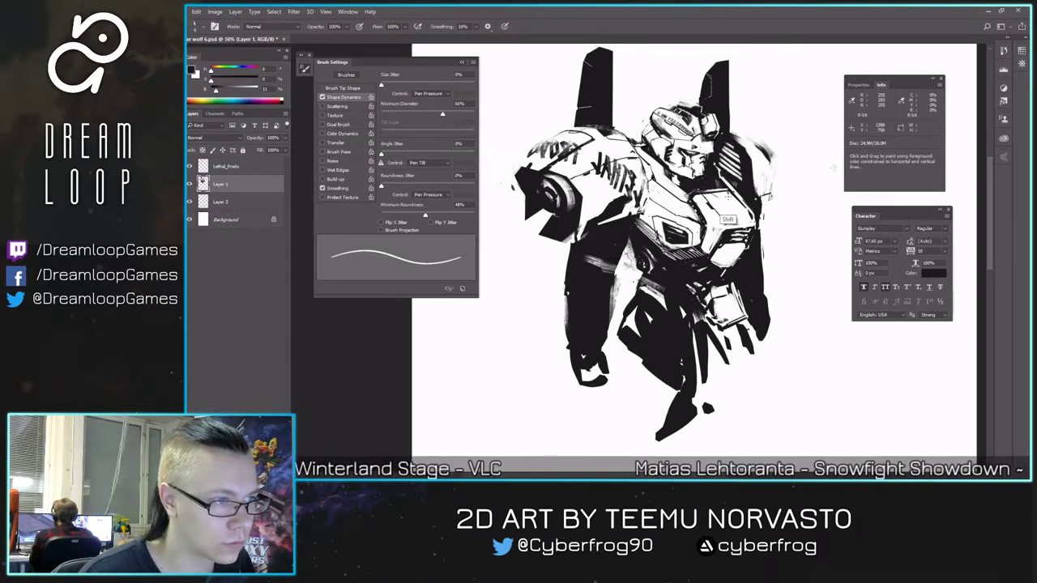
pyautogui.press(']')
pyautogui.press(']')
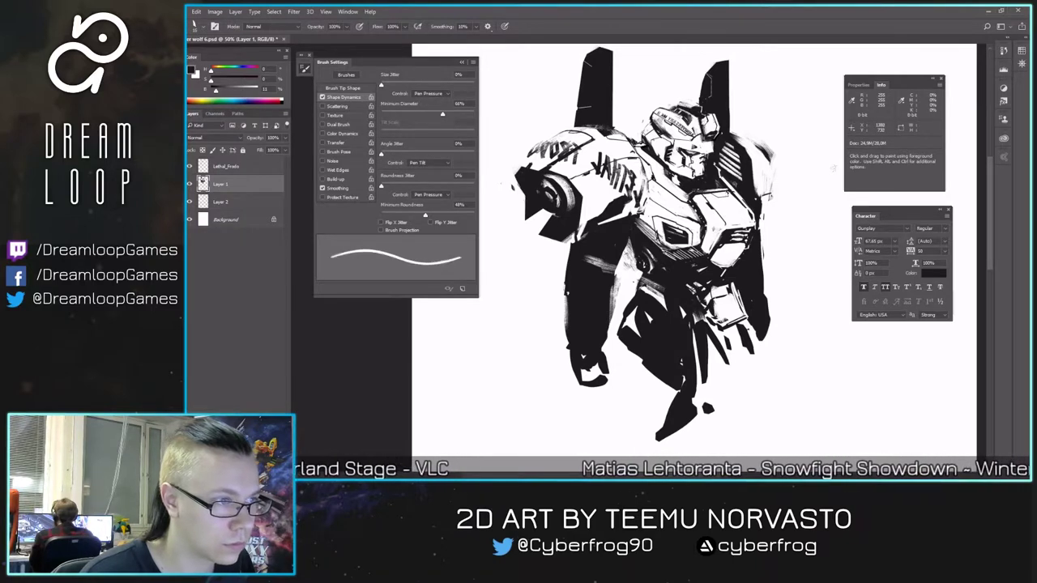
# - Strengthen the dark panel line along the chest plate with a thicker brush and trim it with the Eraser
pyautogui.hotkey('ctrl', 'shift', 'h')
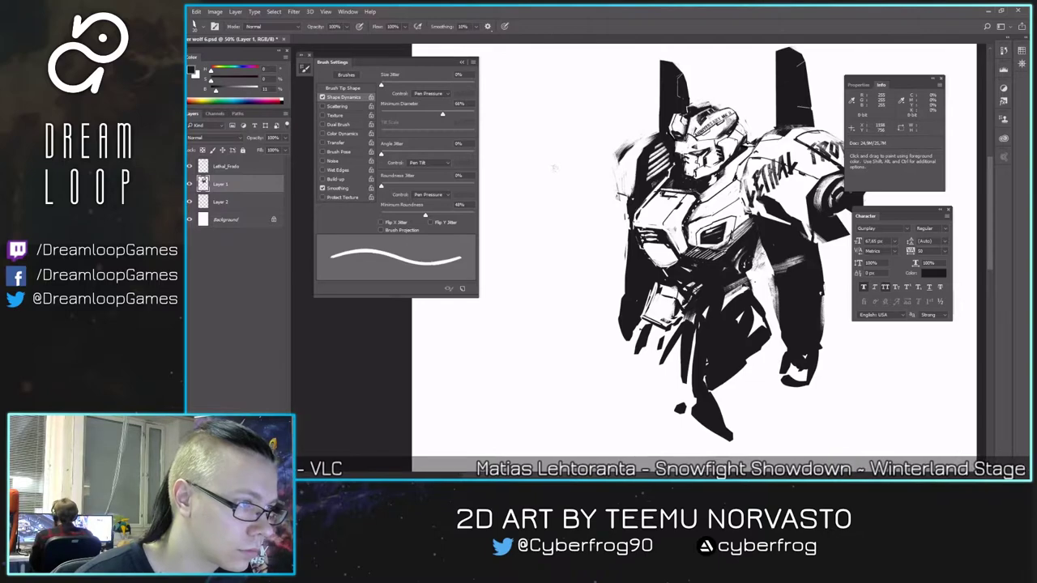
pyautogui.press('e')
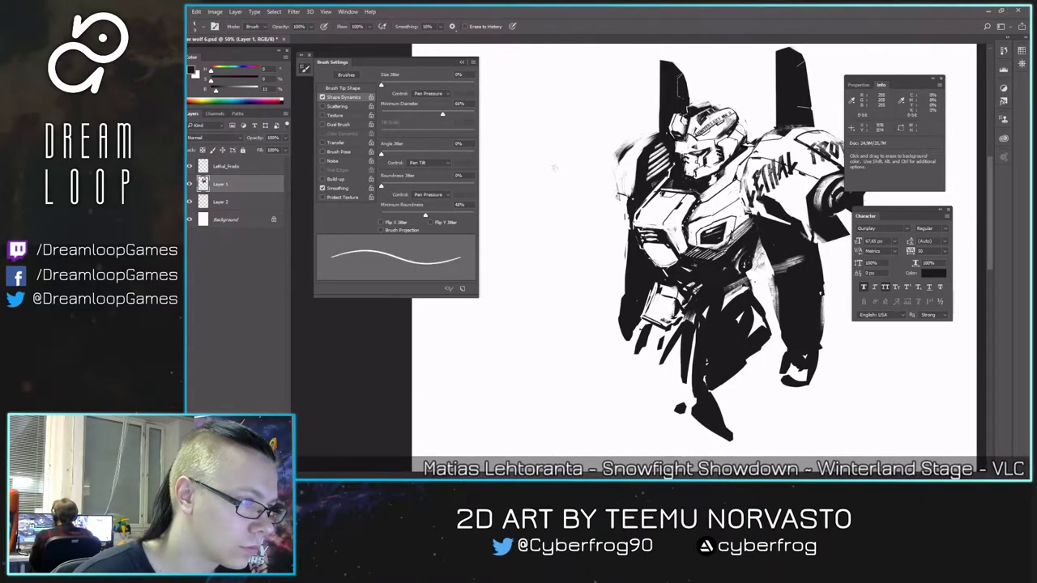
pyautogui.press('b')
pyautogui.hotkey('alt', 'e')
pyautogui.press('Escape')
pyautogui.press('Escape')
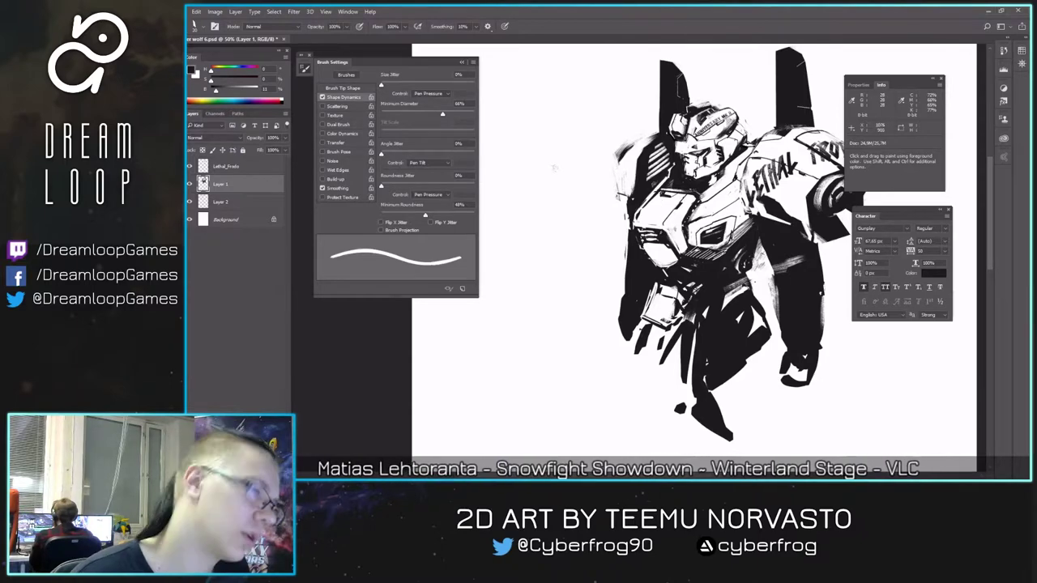
# - Paint several straight dark strokes across the vents on the mirrored mech's chest plate
pyautogui.hotkey('ctrl', 'shift', 'h')
pyautogui.press('x')
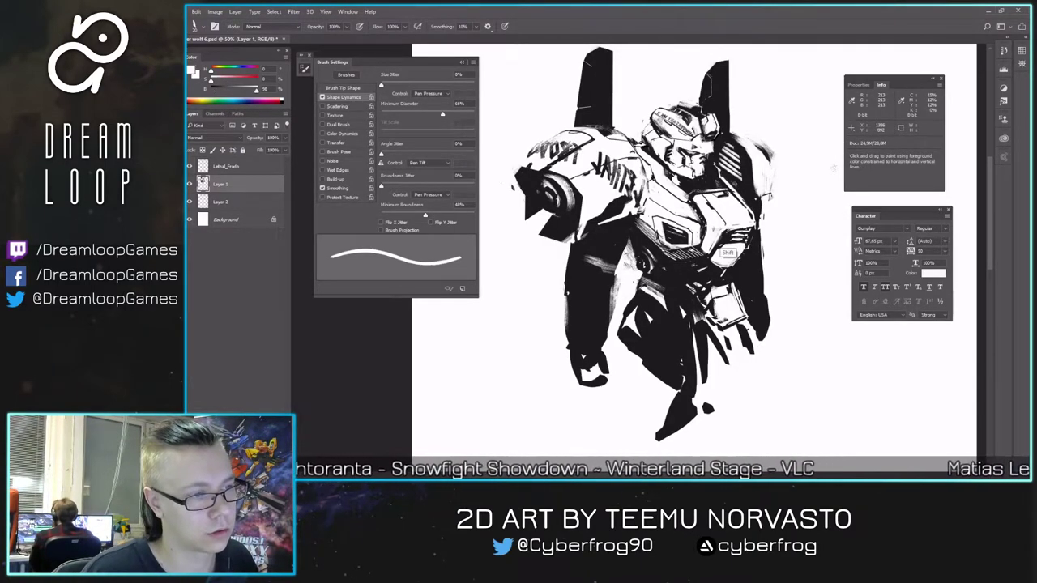
pyautogui.press('x')
pyautogui.keyDown('shift'); pyautogui.click(752, 227); pyautogui.keyUp('shift')
pyautogui.keyDown('shift'); pyautogui.click(728, 231); pyautogui.keyUp('shift')
pyautogui.keyDown('shift'); pyautogui.click(750, 230); pyautogui.keyUp('shift')
pyautogui.keyDown('shift'); pyautogui.click(726, 232); pyautogui.keyUp('shift')
pyautogui.keyDown('shift'); pyautogui.click(751, 226); pyautogui.keyUp('shift')
# - Clean up the chest vent strokes with the Eraser and darken the plate edge beside them
pyautogui.hotkey('ctrl', 'shift', 'h')
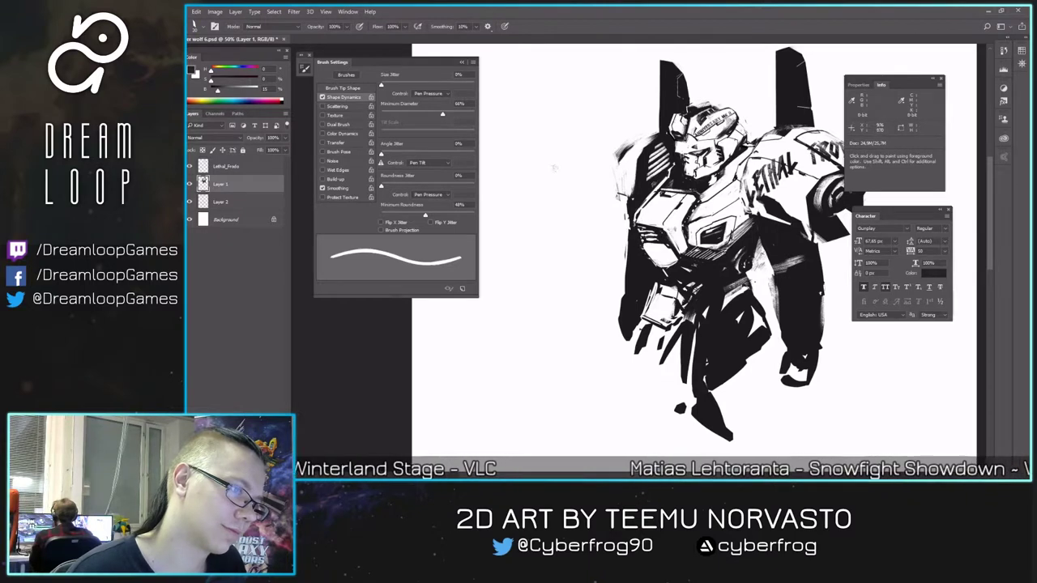
pyautogui.press('e')
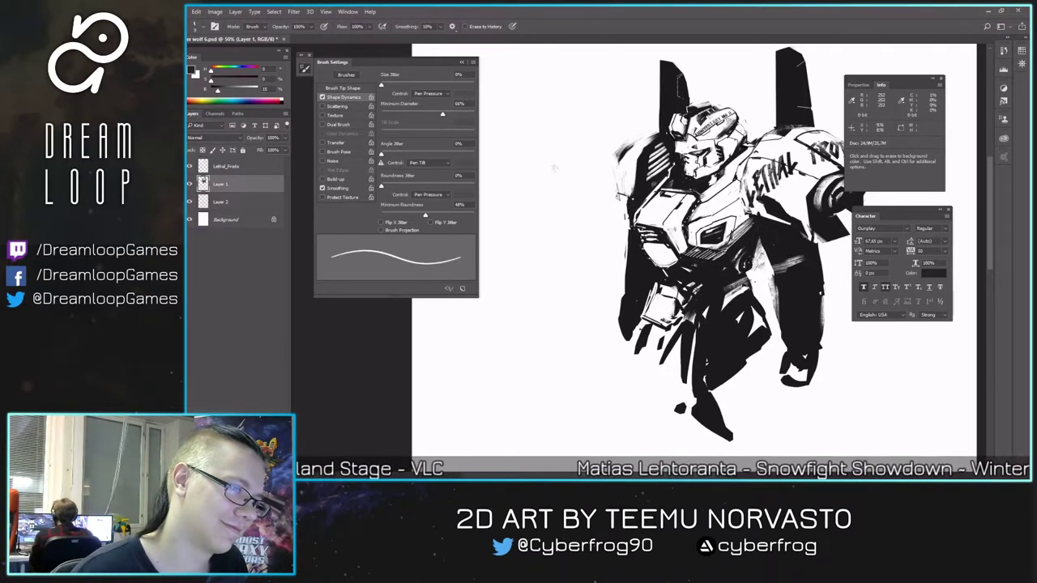
pyautogui.hotkey('ctrl', 'shift', 'h')
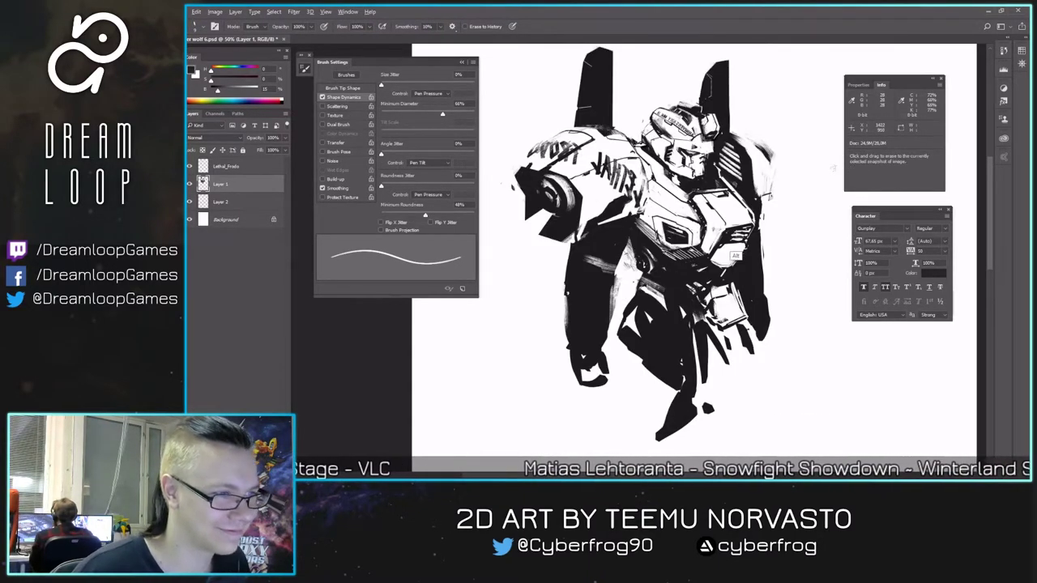
pyautogui.press('b')
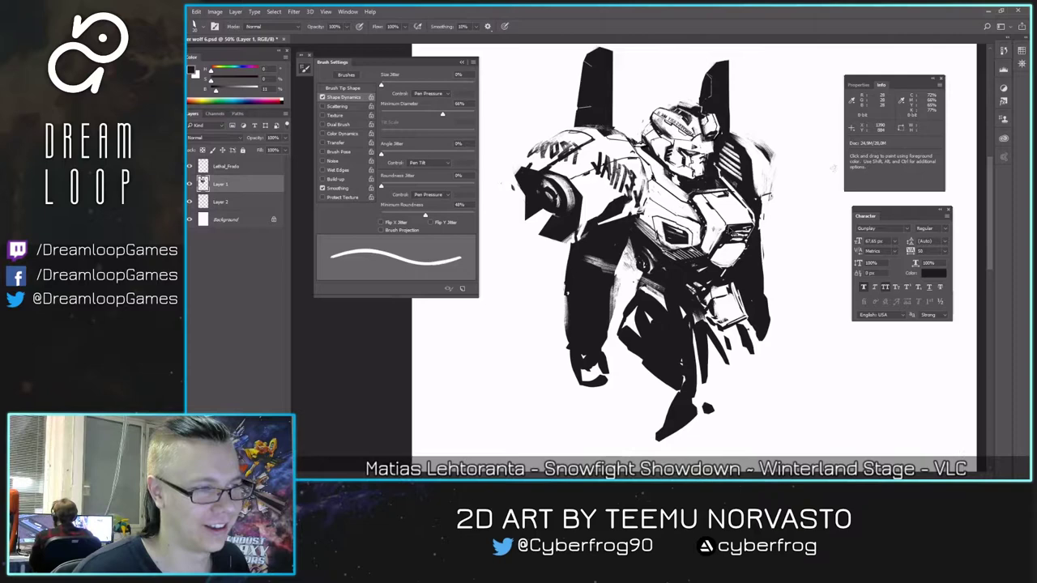
# - Retouch the chest vents in white with a smaller brush in the normal orientation
pyautogui.hotkey('ctrl', 'shift', 'h')
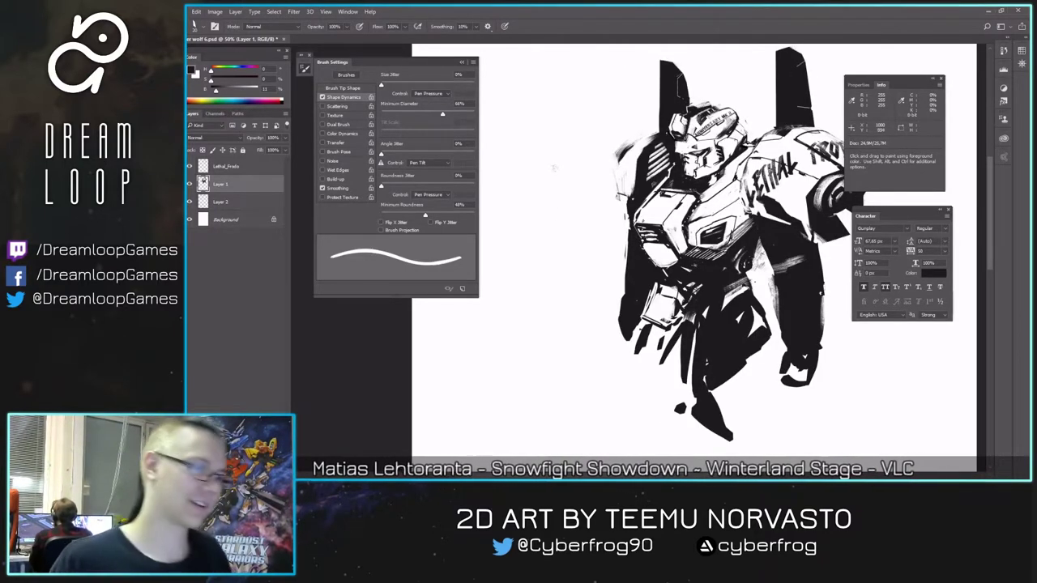
pyautogui.press('x')
pyautogui.press('[')
pyautogui.press('[')
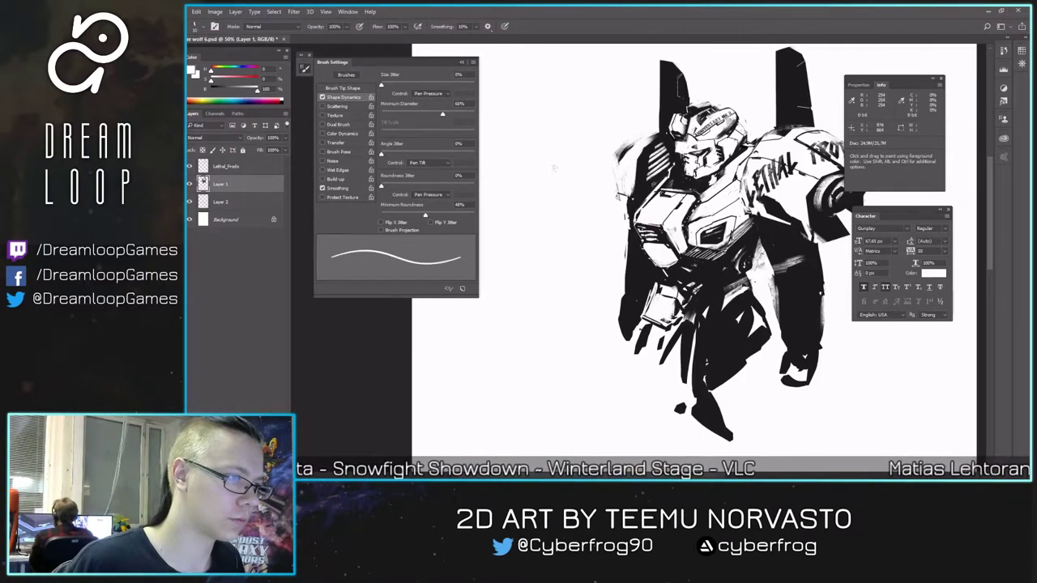
# - Review the whole mech figure at reduced size in both mirrored and normal orientation
pyautogui.hotkey('ctrl', '-')
pyautogui.hotkey('ctrl', '-')
pyautogui.hotkey('ctrl', '-')
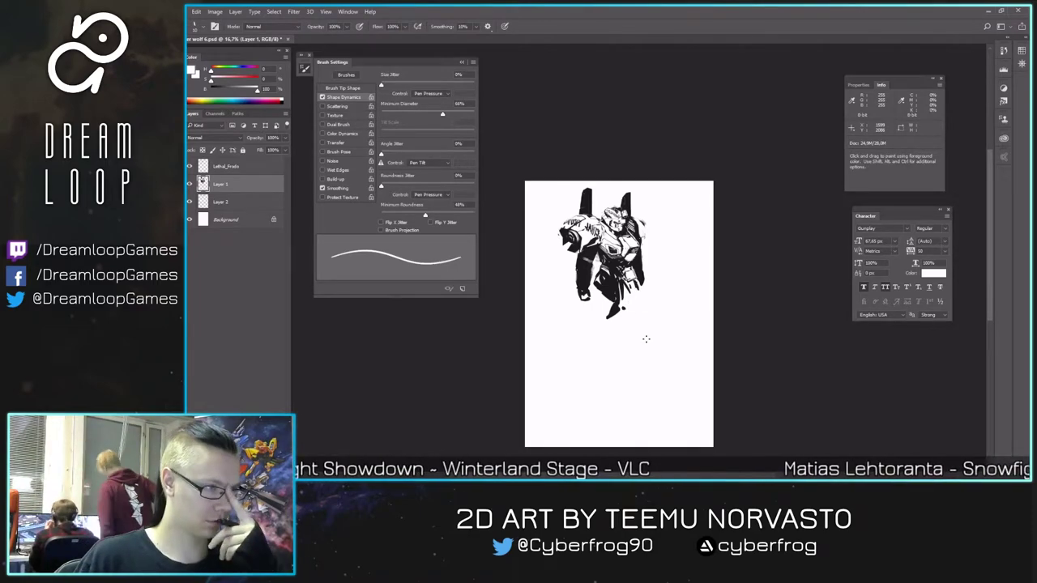
pyautogui.hotkey('ctrl', '+')
pyautogui.hotkey('ctrl', '+')
pyautogui.hotkey('ctrl', 'shift', 'h')
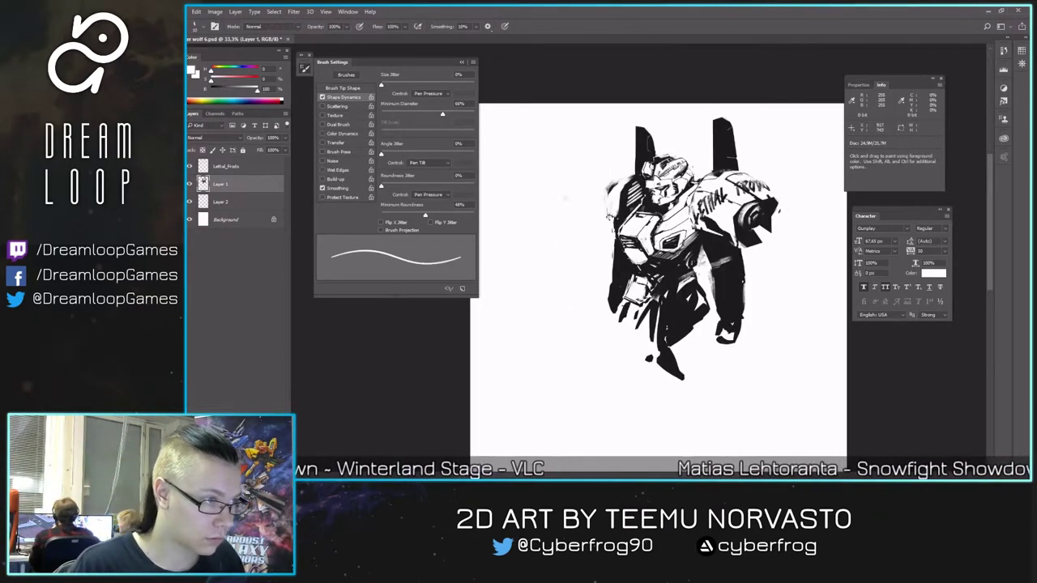
# - Retouch the outer outline of the mech's unlettered shoulder in black and mirror the canvas to check it
pyautogui.press('x')
pyautogui.press(']')
pyautogui.press(']')
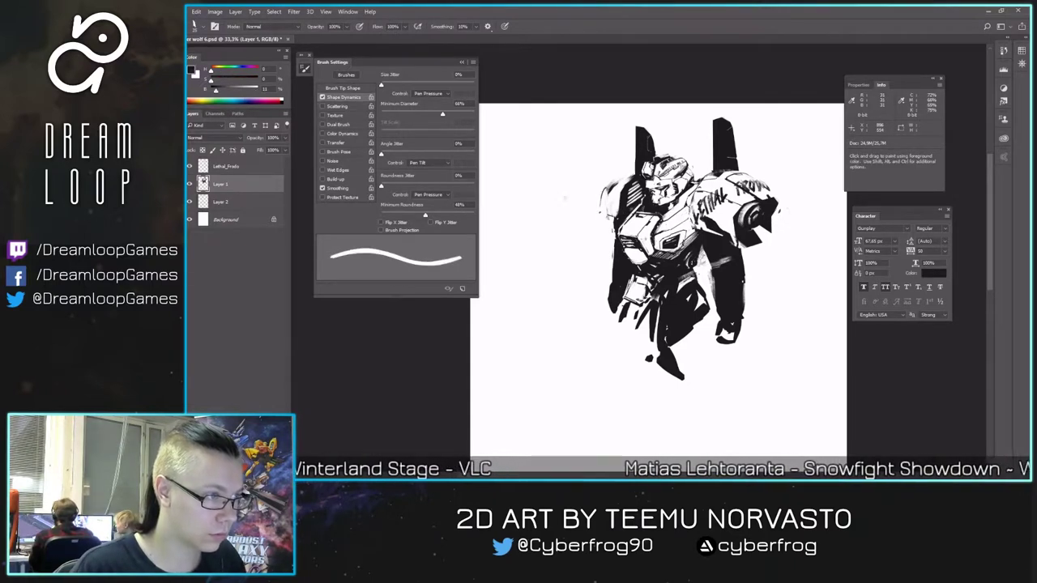
pyautogui.press('[')
pyautogui.press('[')
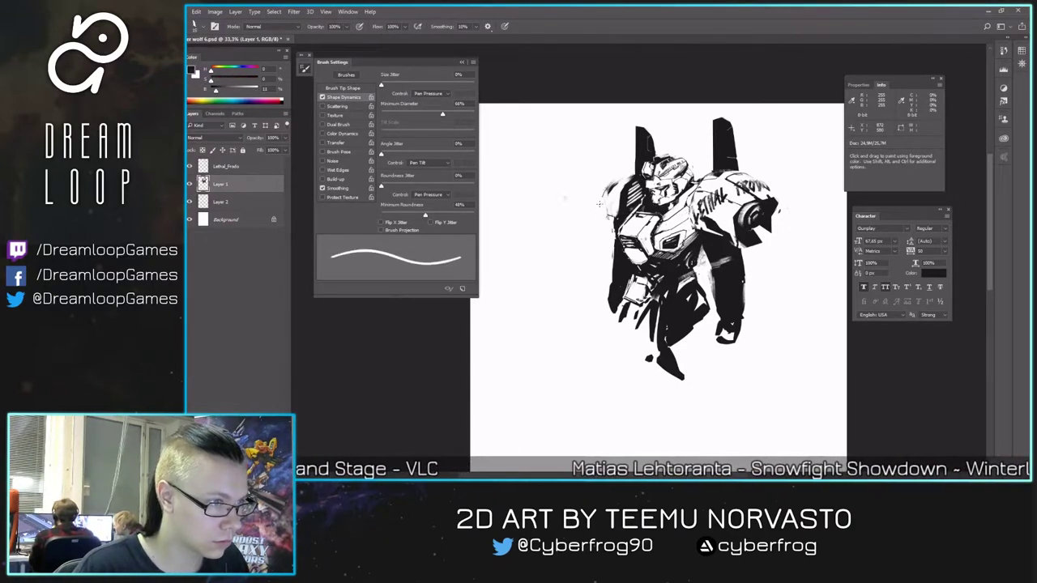
pyautogui.hotkey('ctrl', 'shift', 'h')
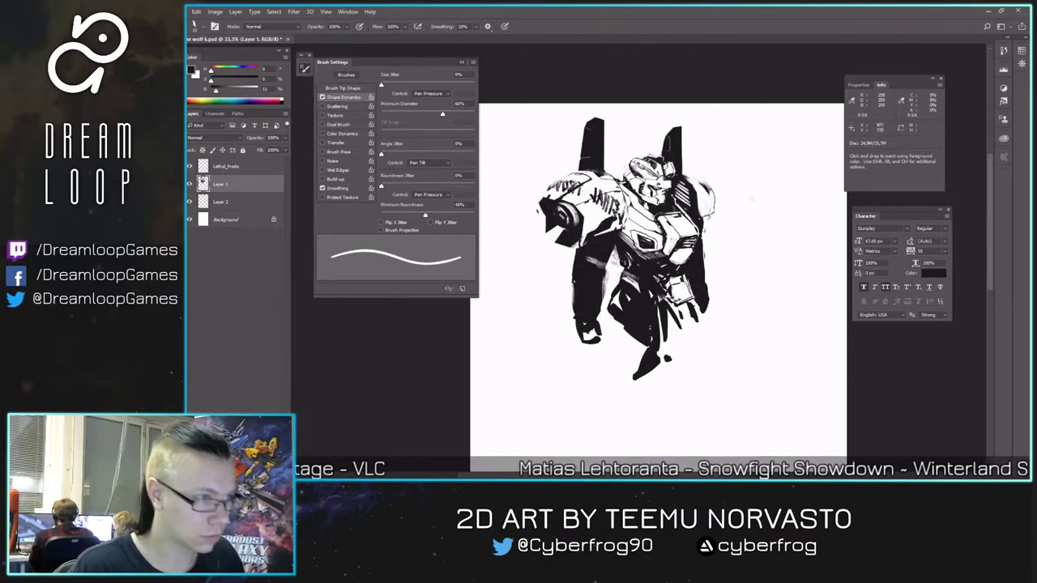
# - Retouch the mech's waist and hip shapes with brush and eraser, checking them in both canvas orientations
pyautogui.press('e')
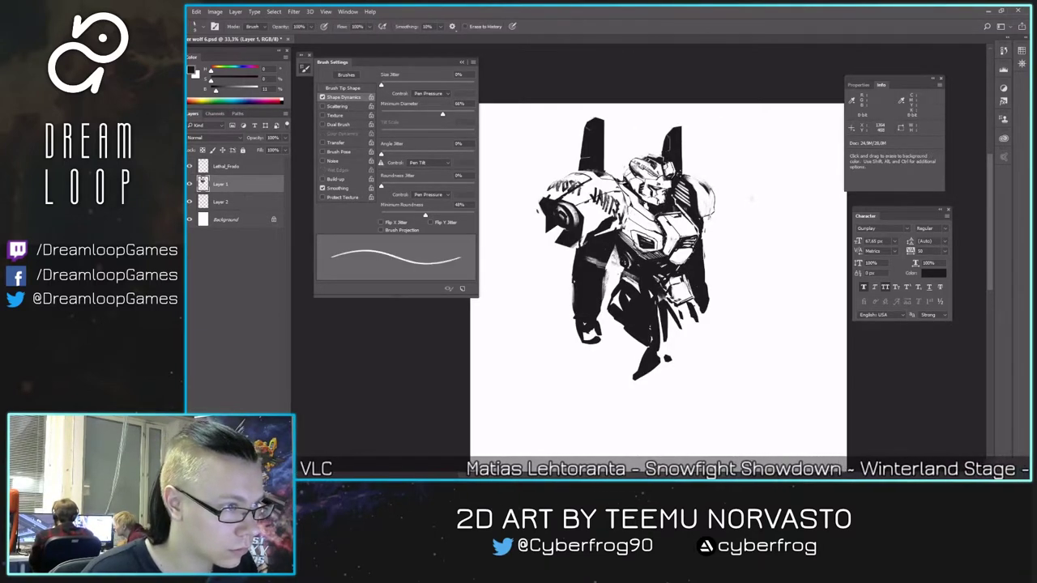
pyautogui.press('b')
pyautogui.press('x')
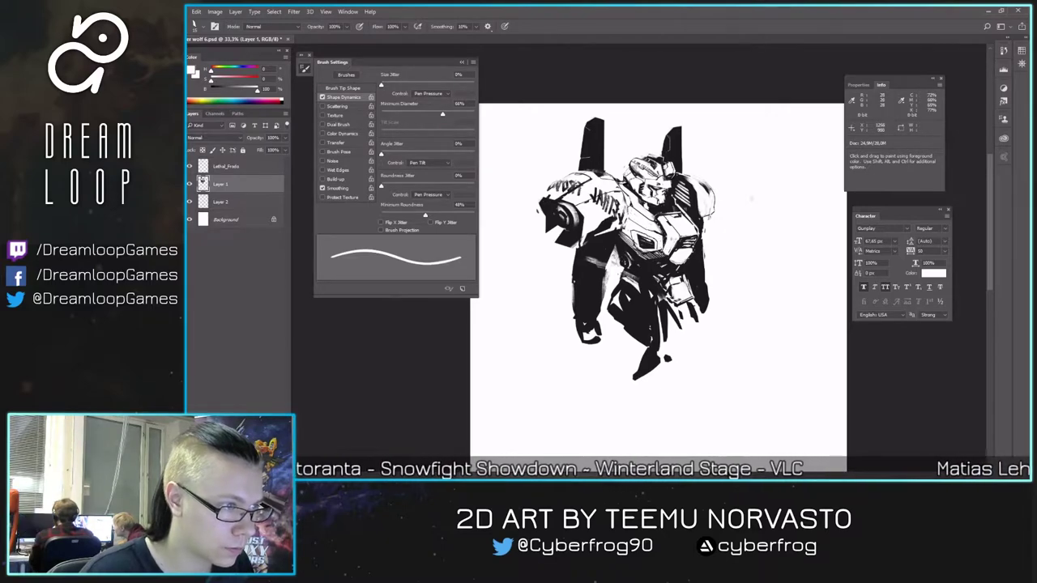
pyautogui.press('x')
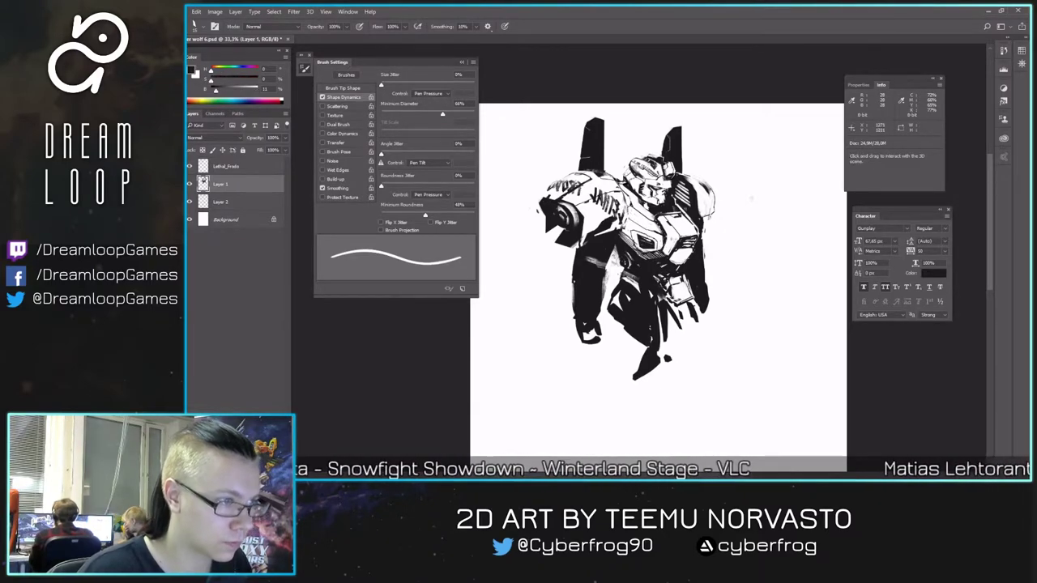
pyautogui.hotkey('ctrl', 'shift', 'h')
pyautogui.hotkey('ctrl', '+')
pyautogui.moveTo(592, 271); pyautogui.dragTo(600, 250)
pyautogui.press('e')
pyautogui.press(']')
pyautogui.press(']')
pyautogui.moveTo(663, 272); pyautogui.dragTo(688, 270)
pyautogui.hotkey('ctrl', 'shift', 'h')
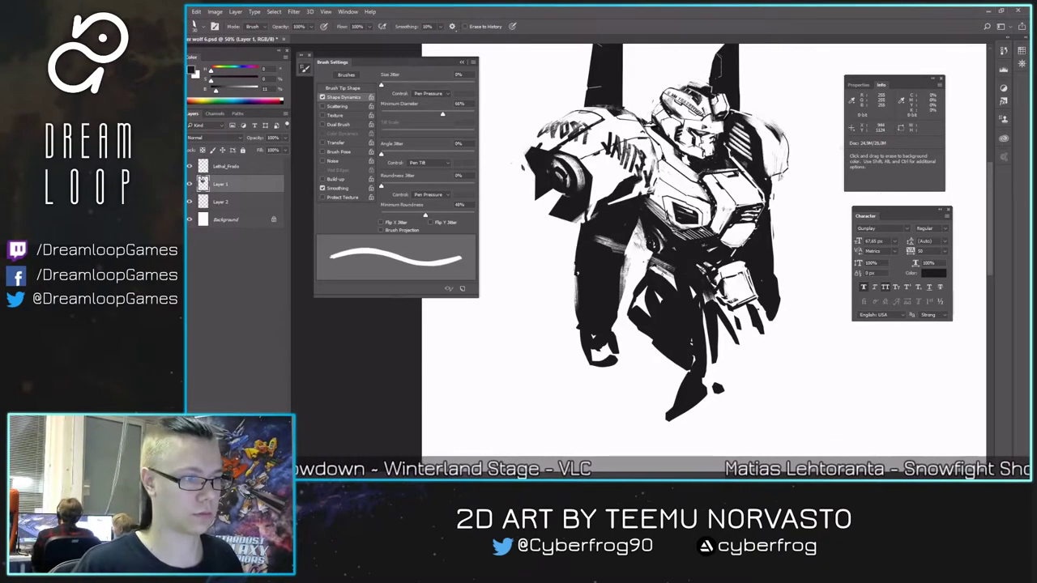
# - Paint dark details around the wrist just beneath the chest plate with a larger black brush
pyautogui.press('b')
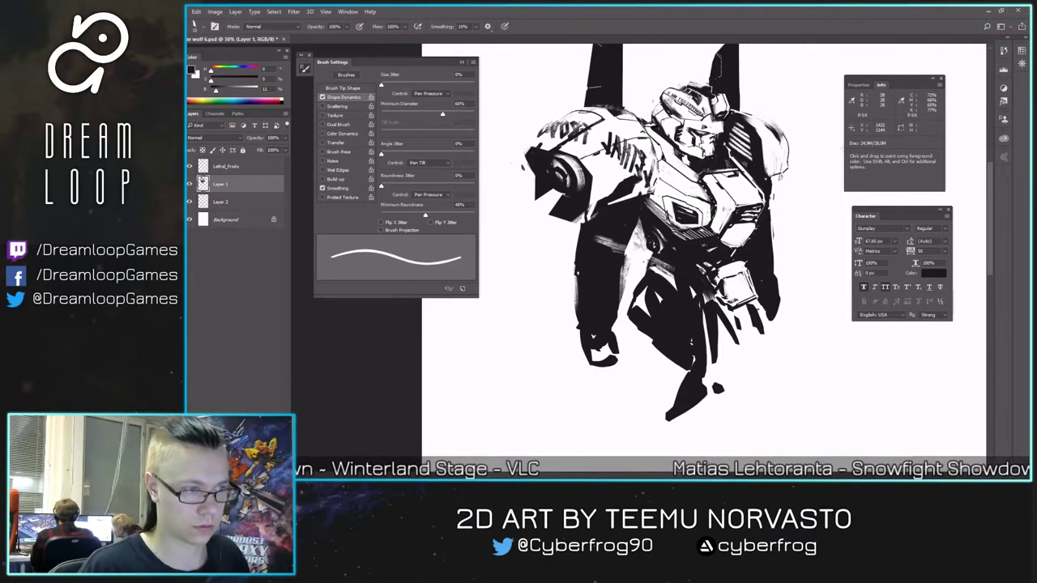
pyautogui.press(']')
pyautogui.press(']')
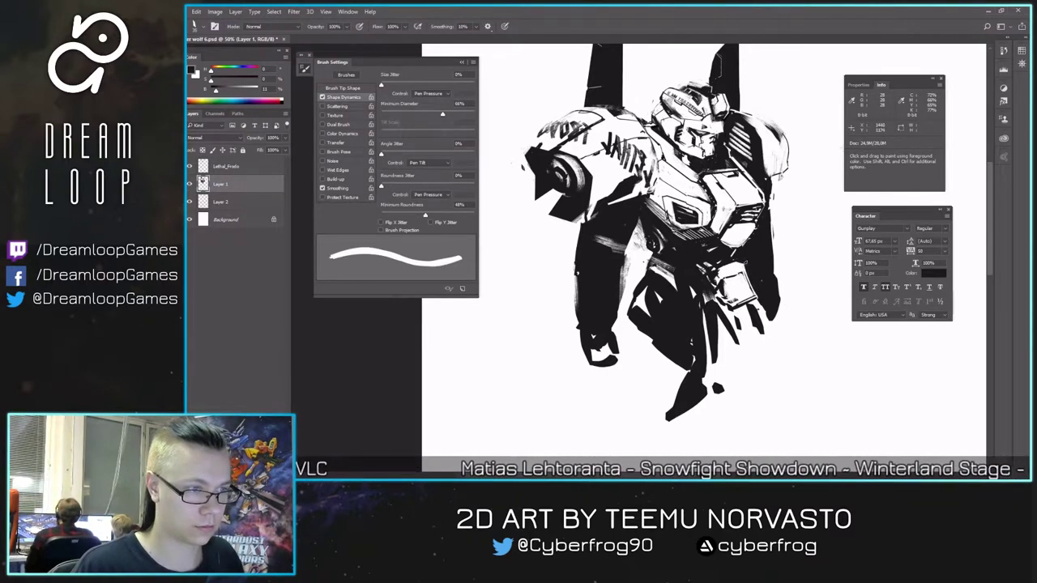
pyautogui.hotkey('ctrl', 'shift', 'h')
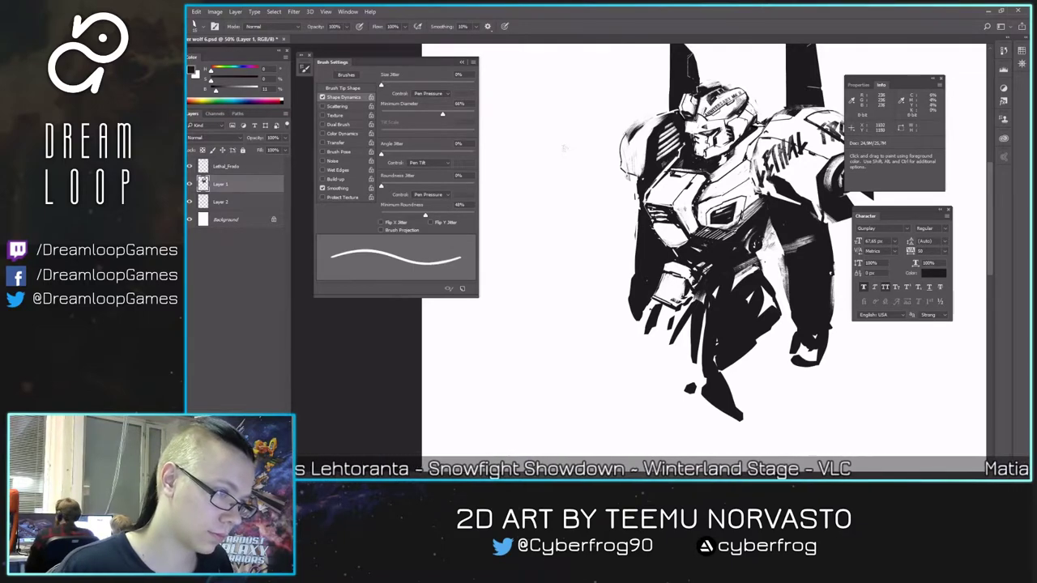
pyautogui.press('e')
pyautogui.press('b')
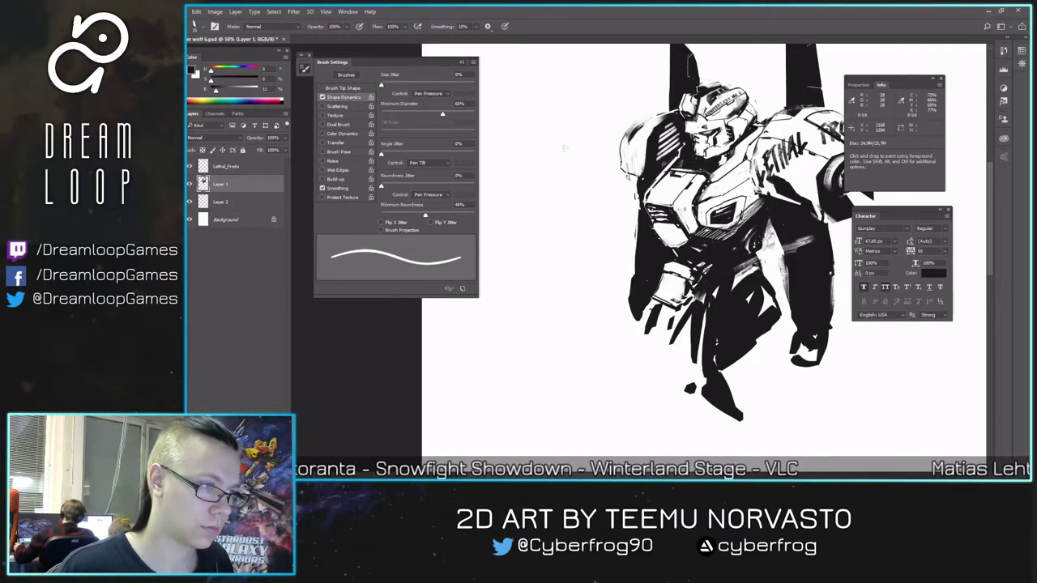
# - Refine the back plate and fingers of the hand below the chest with brush and eraser on the mirrored canvas
pyautogui.hotkey('ctrl', 'shift', 'h')
pyautogui.press('e')
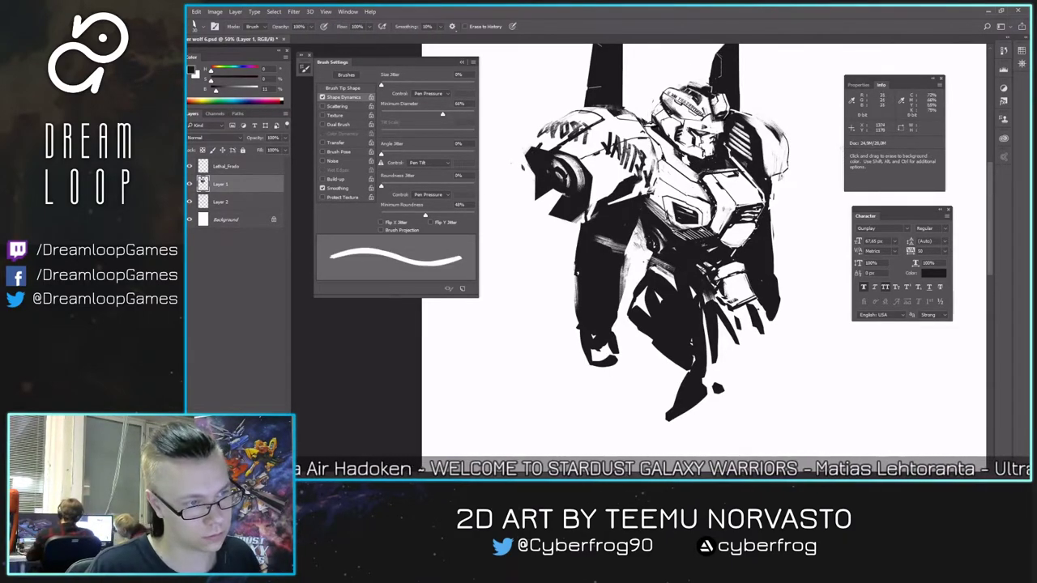
pyautogui.press('b')
pyautogui.moveTo(723, 267); pyautogui.dragTo(740, 274)
pyautogui.press('e')
pyautogui.press('b')
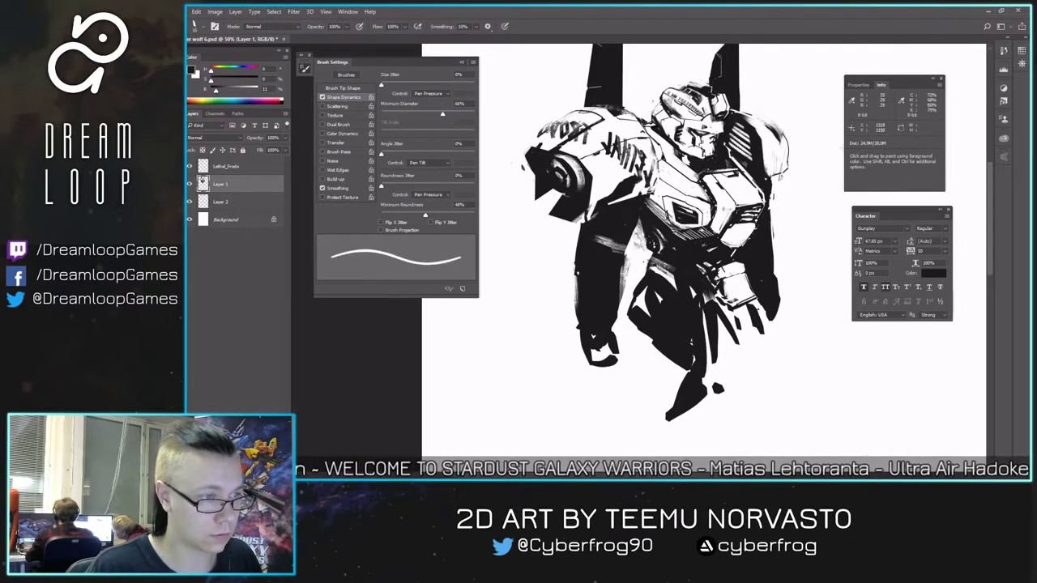
pyautogui.press('e')
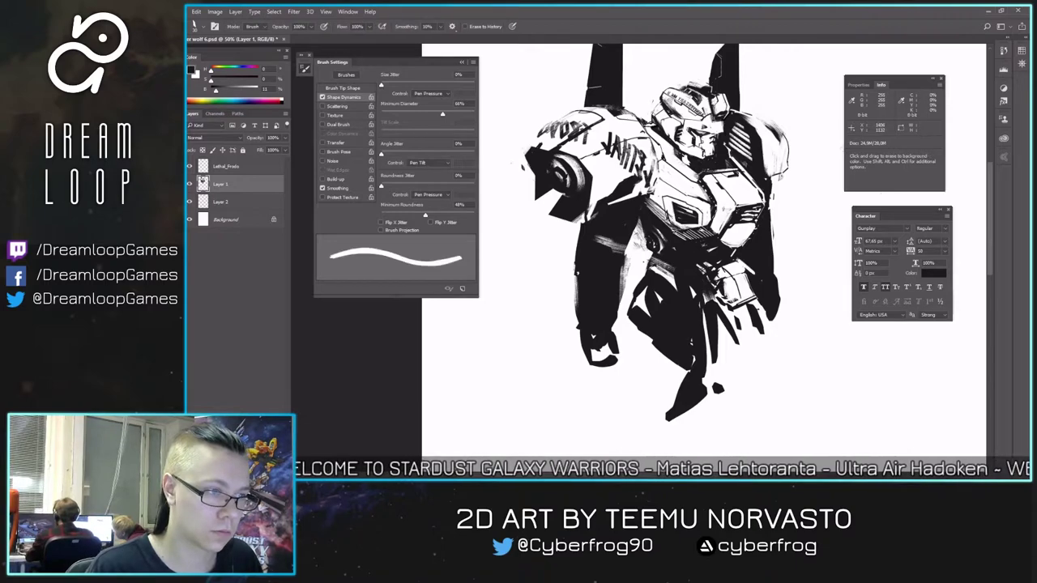
pyautogui.press('b')
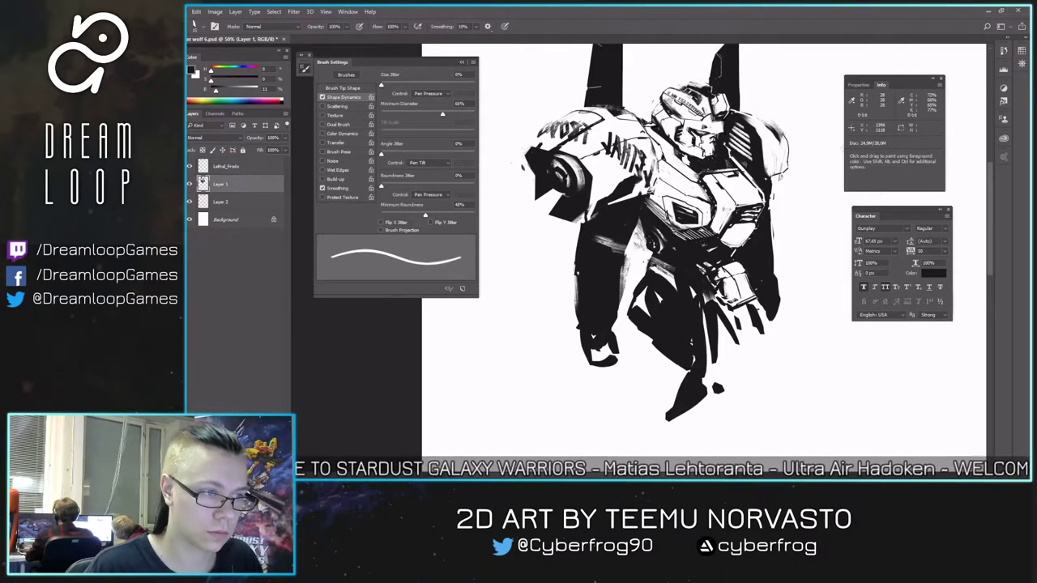
pyautogui.moveTo(751, 282); pyautogui.dragTo(766, 317)
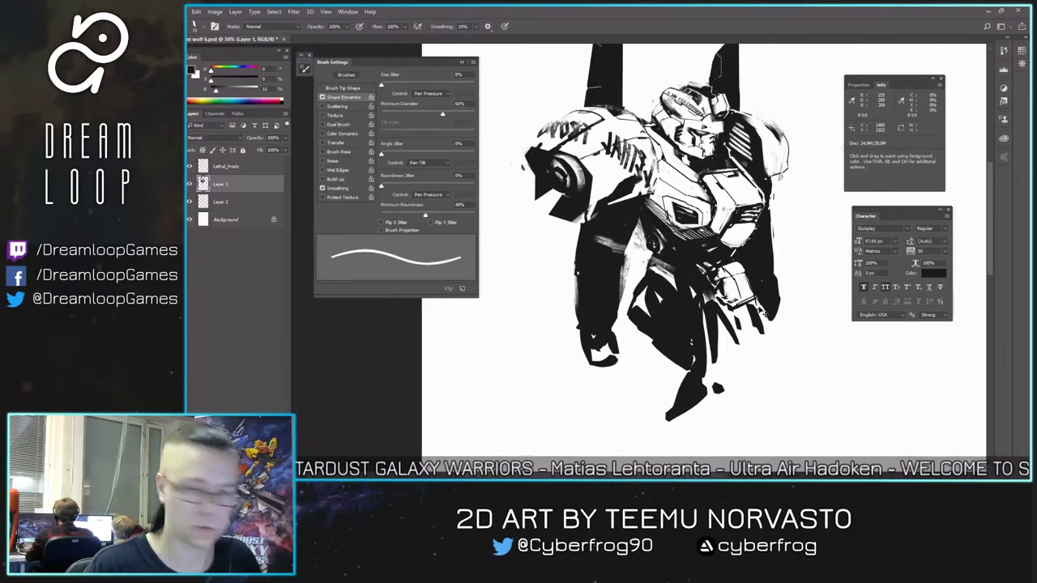
pyautogui.hotkey('ctrl', 'shift', 'h')
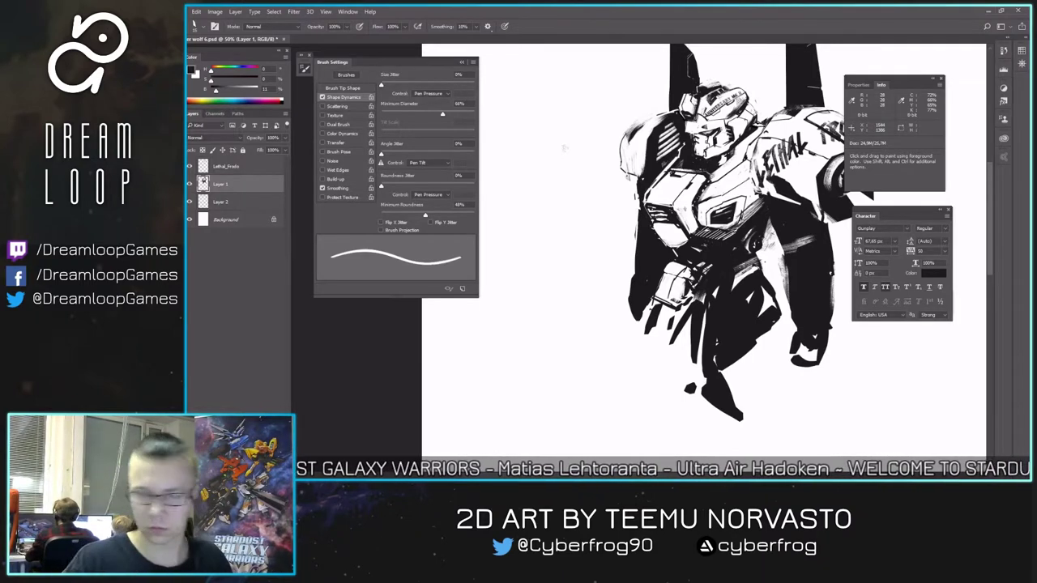
# - Darken the area under the chest plate's lower edge with a larger black brush on the mirrored canvas
pyautogui.moveTo(592, 122); pyautogui.dragTo(596, 148)
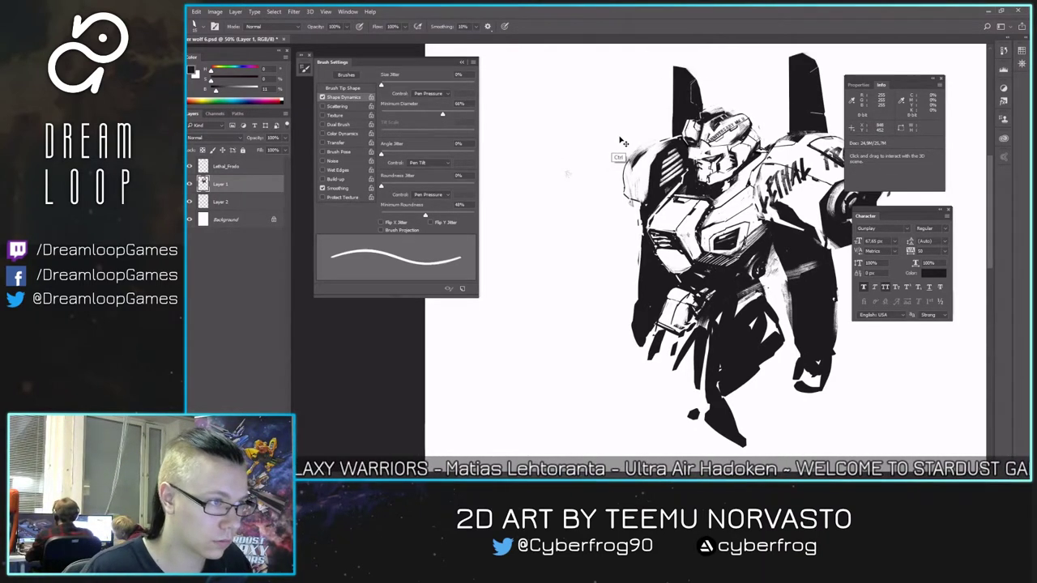
pyautogui.hotkey('ctrl', 'shift', 'h')
pyautogui.press(']')
pyautogui.press(']')
pyautogui.press(']')
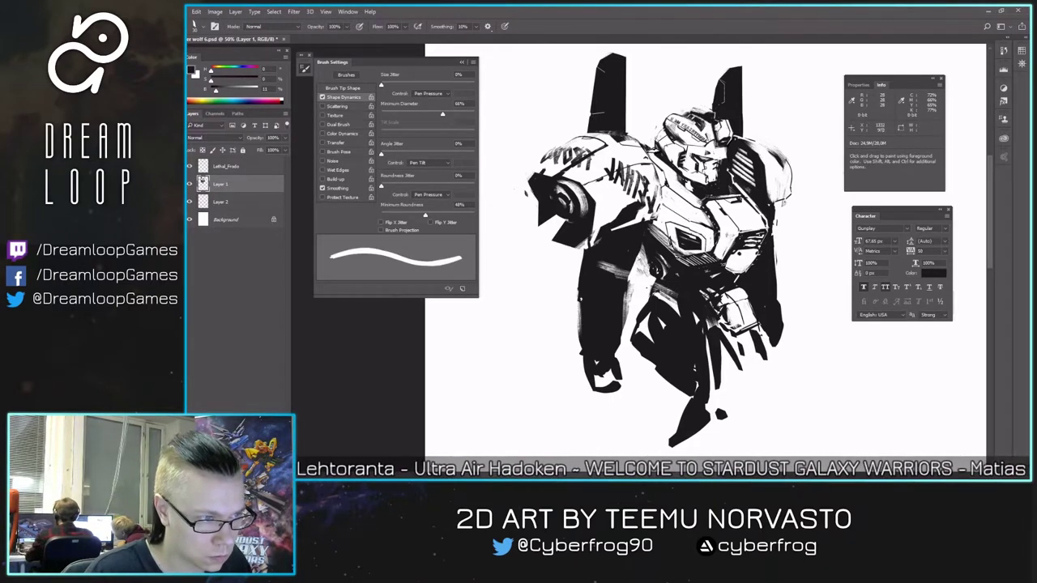
# - Carve light details into the dark abdomen beneath the chest plate with the Eraser at varying sizes
pyautogui.press('e')
pyautogui.press('[')
pyautogui.press('[')
pyautogui.press('[')
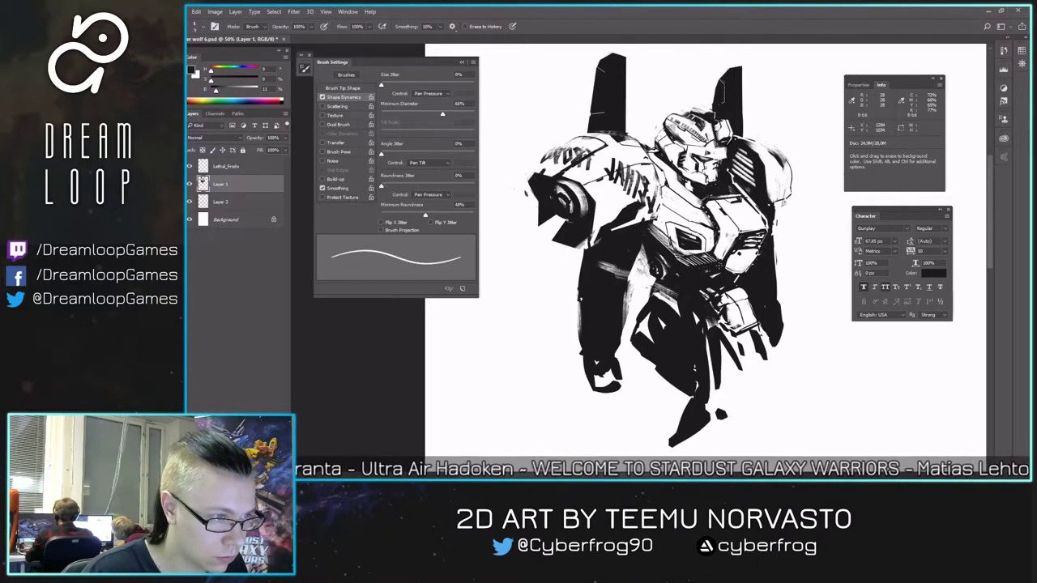
pyautogui.press(']')
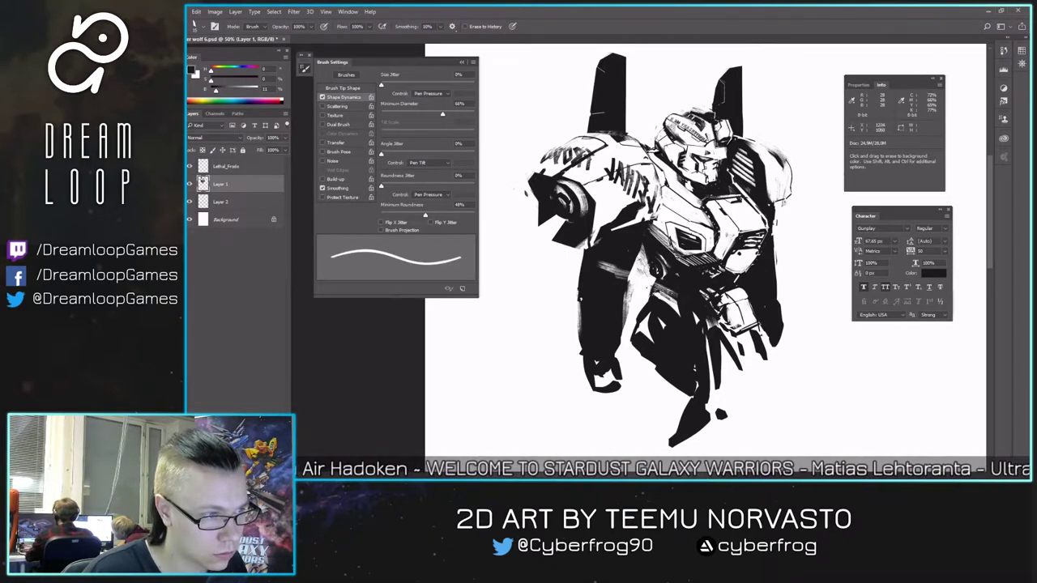
pyautogui.press(']')
pyautogui.press(']')
pyautogui.press(']')
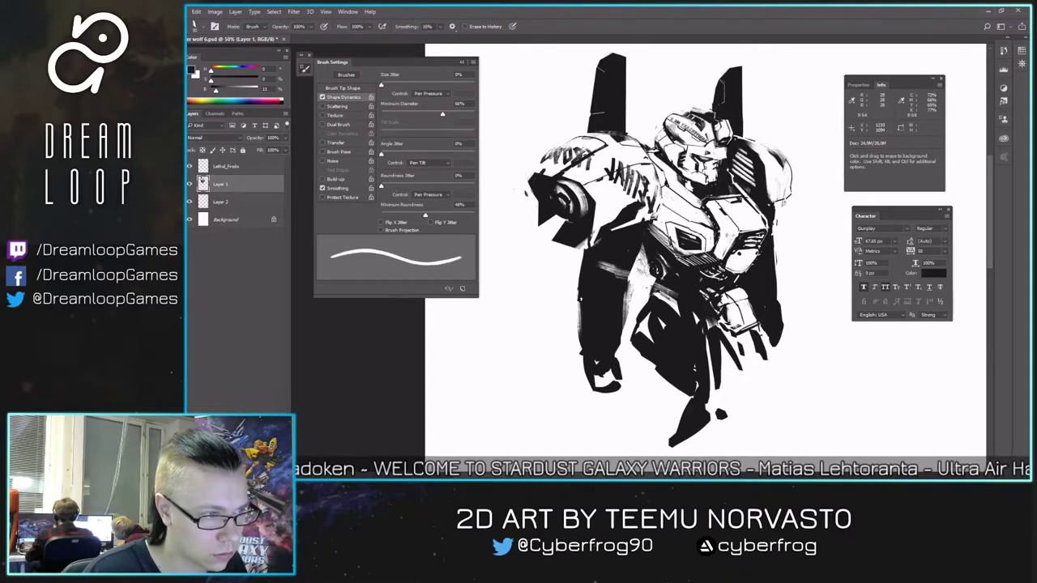
# - Switch the Brush tool to a dry, textured brush preset and return the canvas to normal orientation
pyautogui.press('r')
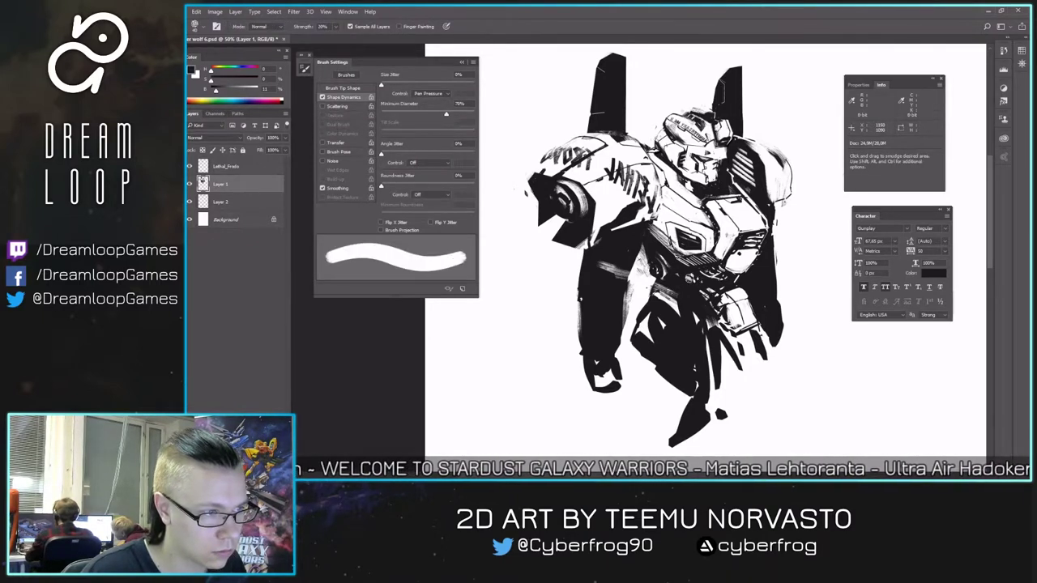
pyautogui.press('b')
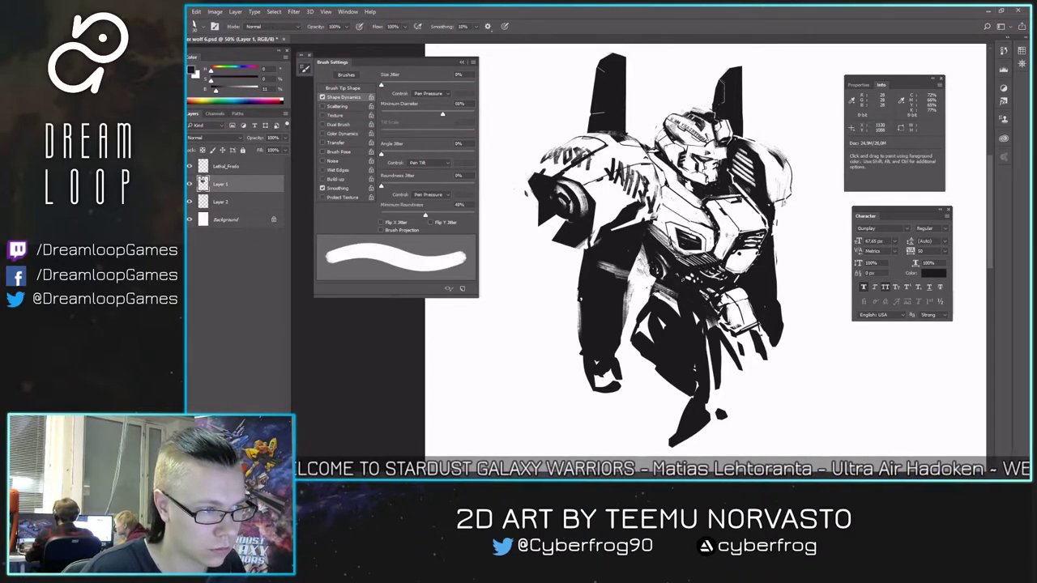
pyautogui.rightClick(671, 236)
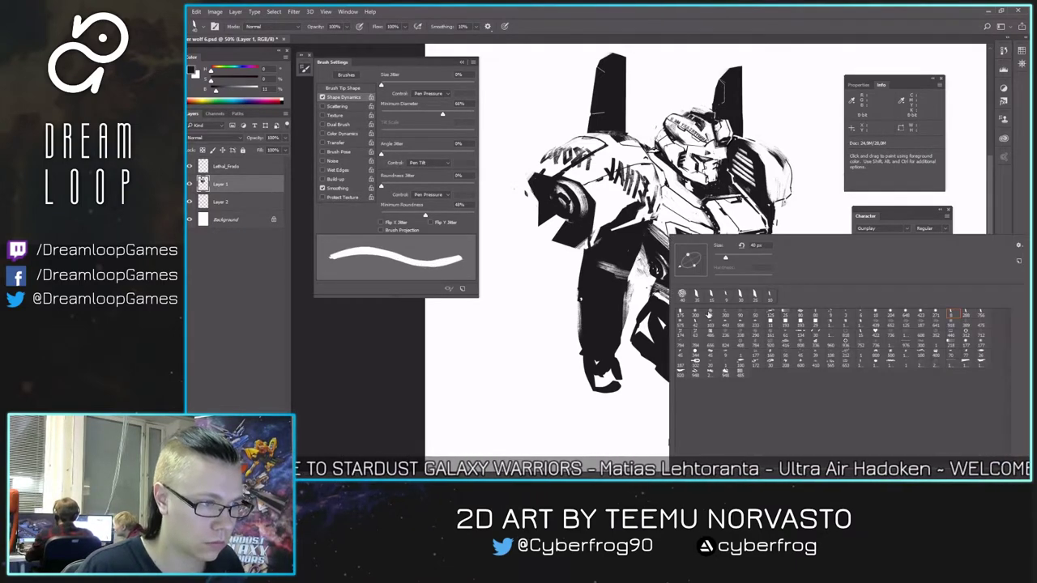
pyautogui.press('w')
pyautogui.hotkey('ctrl', 'shift', 'h')
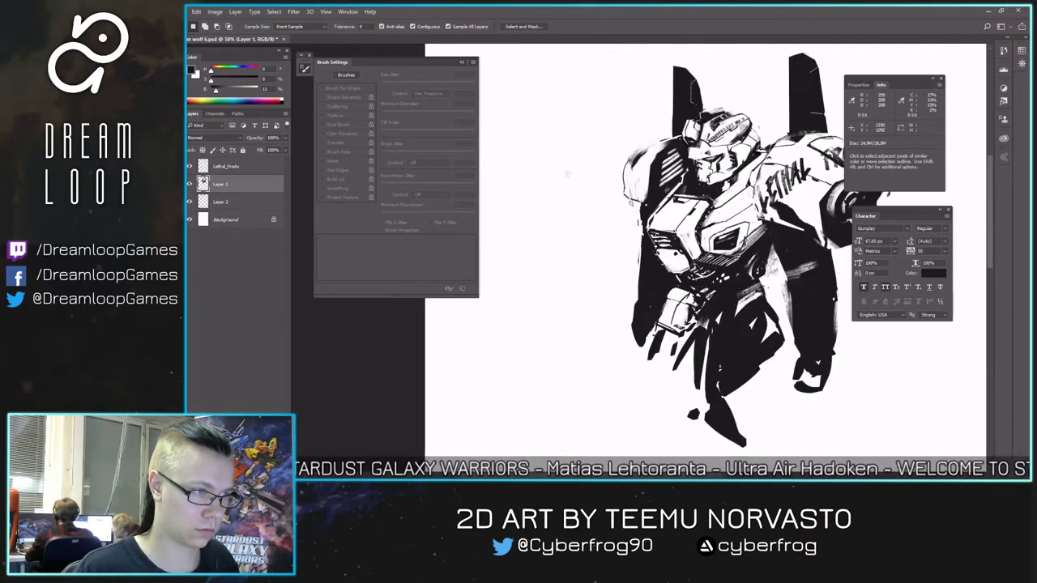
pyautogui.press('b')
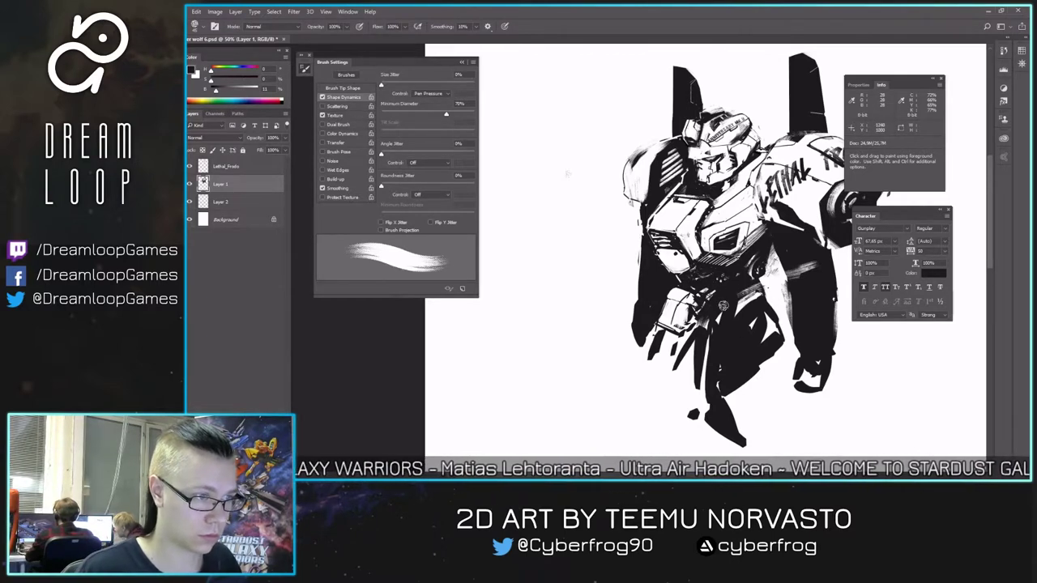
# - Undo the last stroke and shade the abdomen under the chest plate with the textured black brush
pyautogui.hotkey('ctrl', 'z')
pyautogui.moveTo(727, 260); pyautogui.dragTo(711, 272)
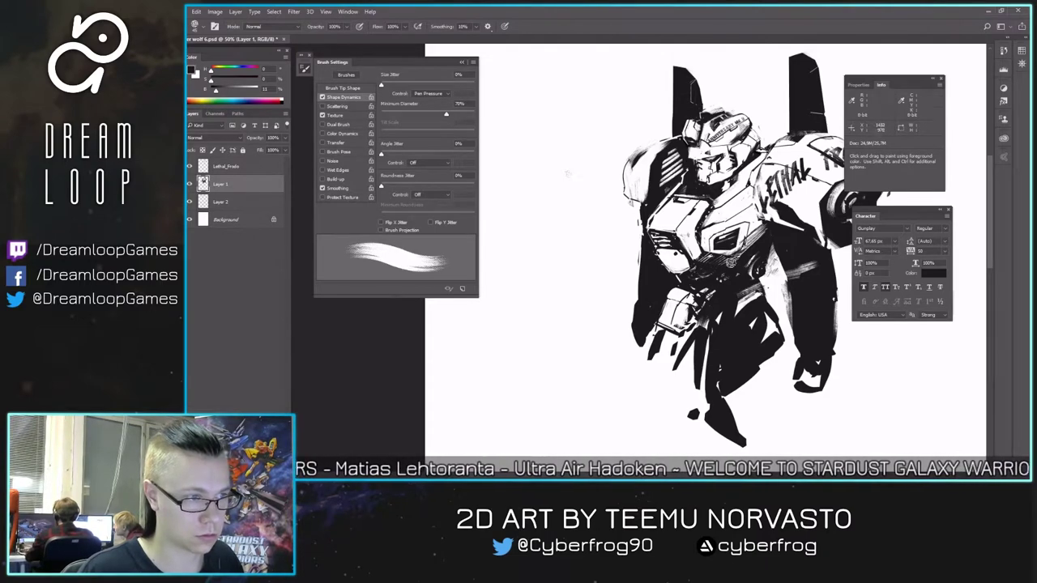
pyautogui.hotkey('ctrl', 'shift', 'h')
pyautogui.press('e')
pyautogui.press('b')
# - Clean up the textured abdomen shading with a progressively smaller Eraser and flip the canvas back to check it
pyautogui.press('e')
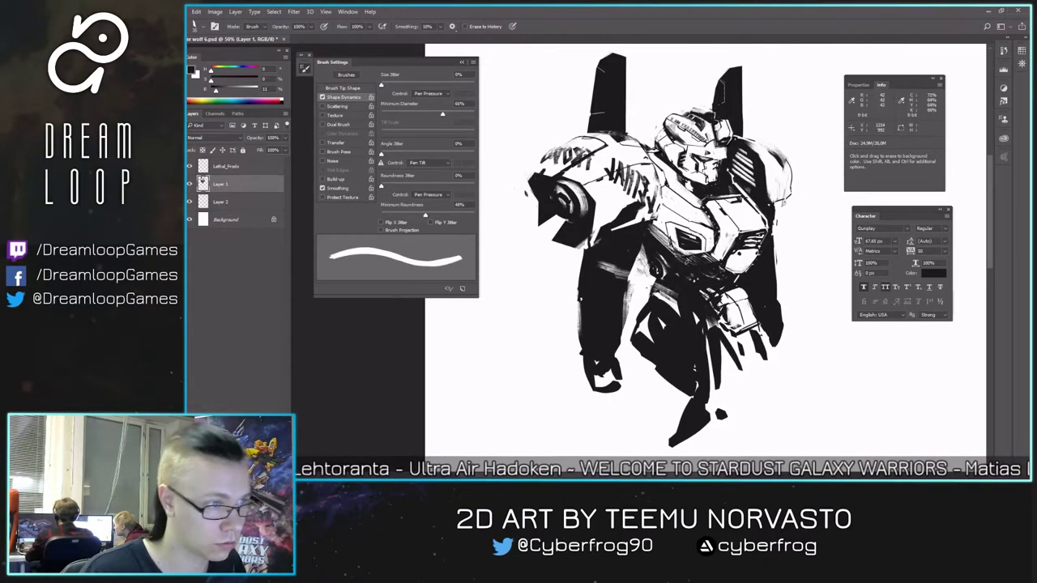
pyautogui.press('[')
pyautogui.press('[')
pyautogui.press('[')
pyautogui.press('[')
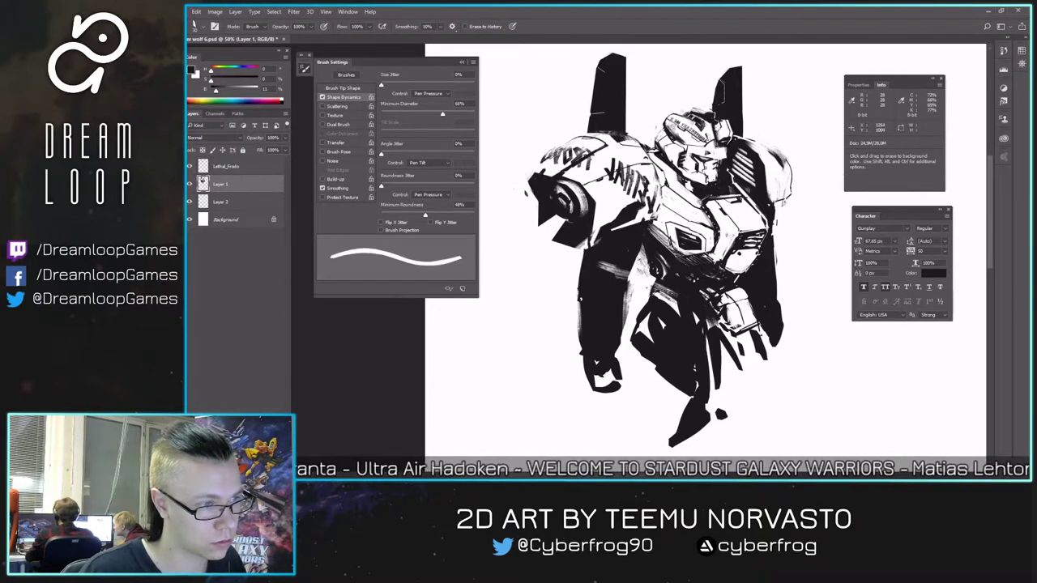
pyautogui.hotkey('ctrl', 'shift', 'h')
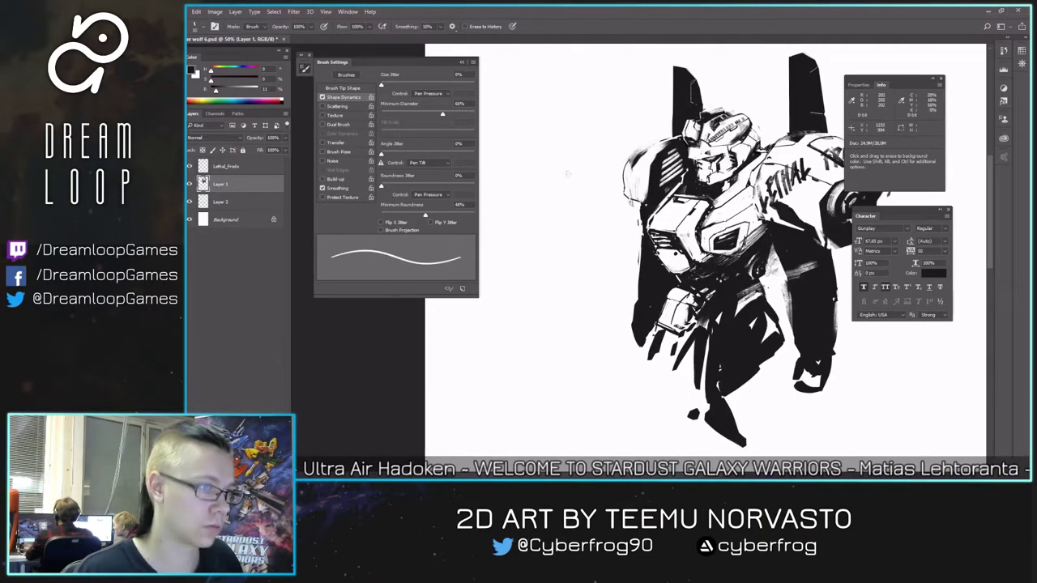
# - Add textured shading where the upper chest meets the lettered shoulder, and clean it up with a larger Eraser
pyautogui.press('b')
pyautogui.press('space')
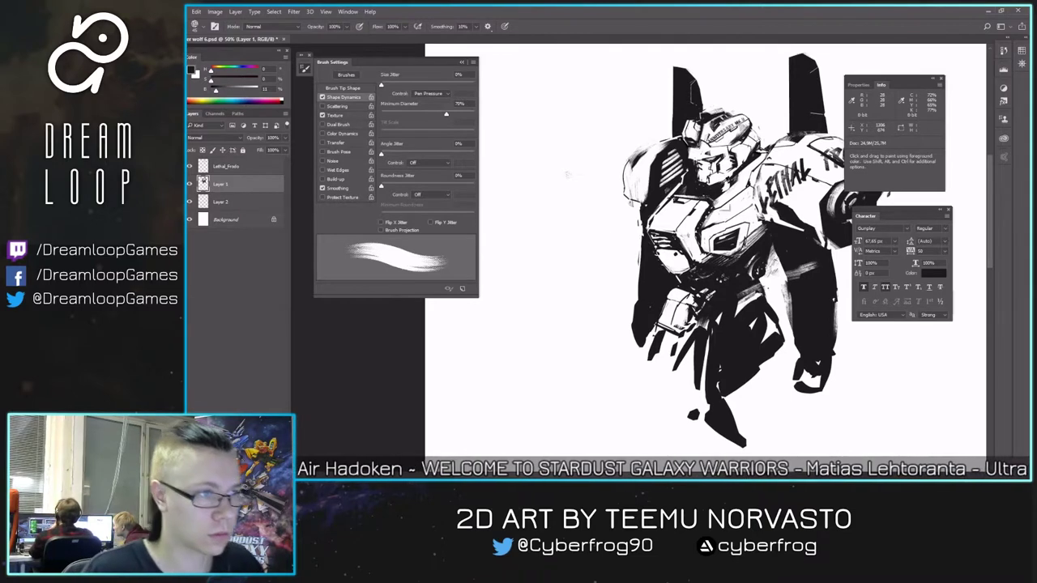
pyautogui.press('e')
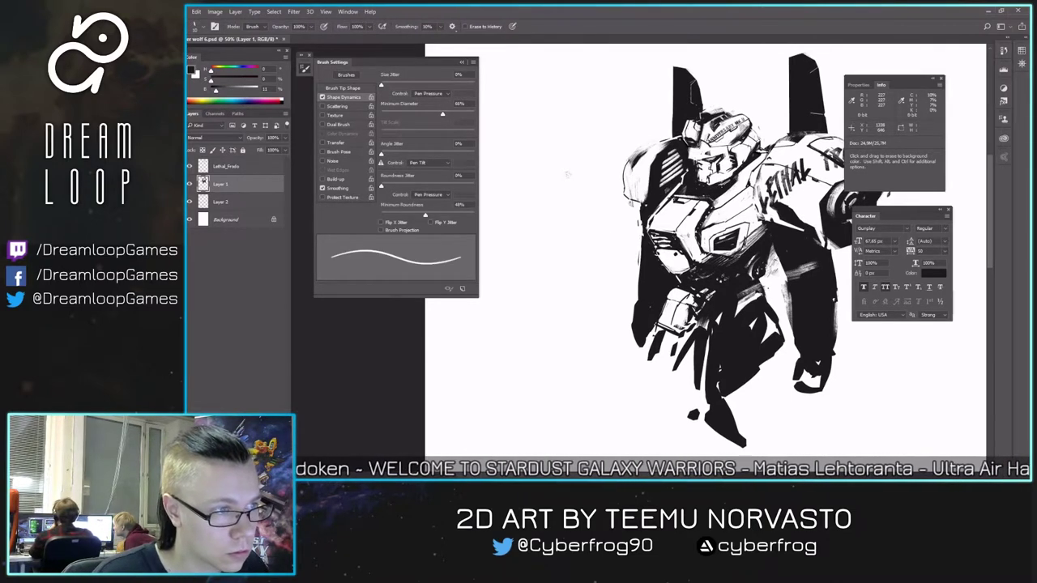
pyautogui.press(']')
pyautogui.press(']')
pyautogui.press(']')
pyautogui.press('b')
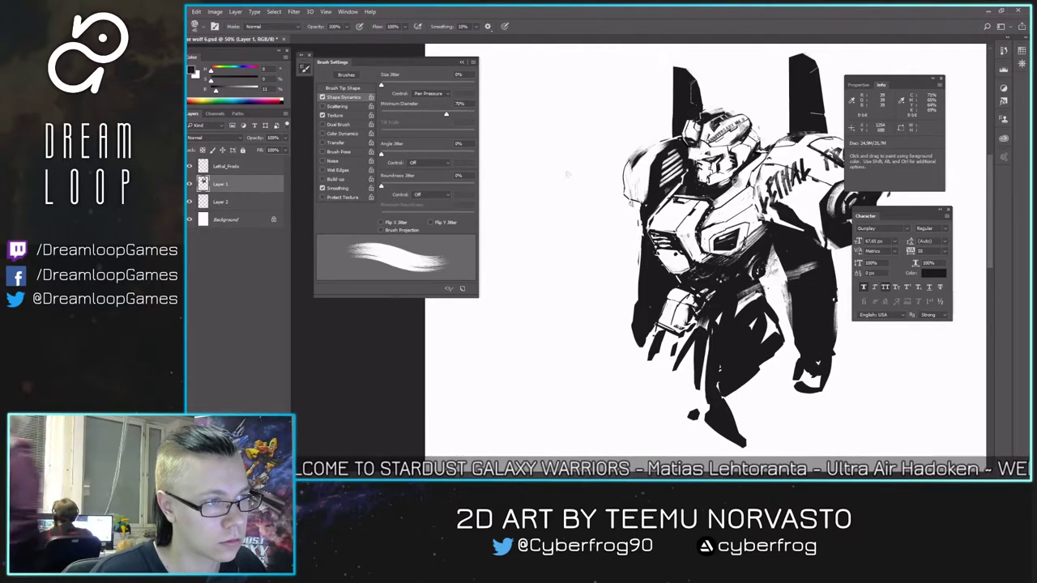
pyautogui.hotkey('ctrl', 'shift', 'h')
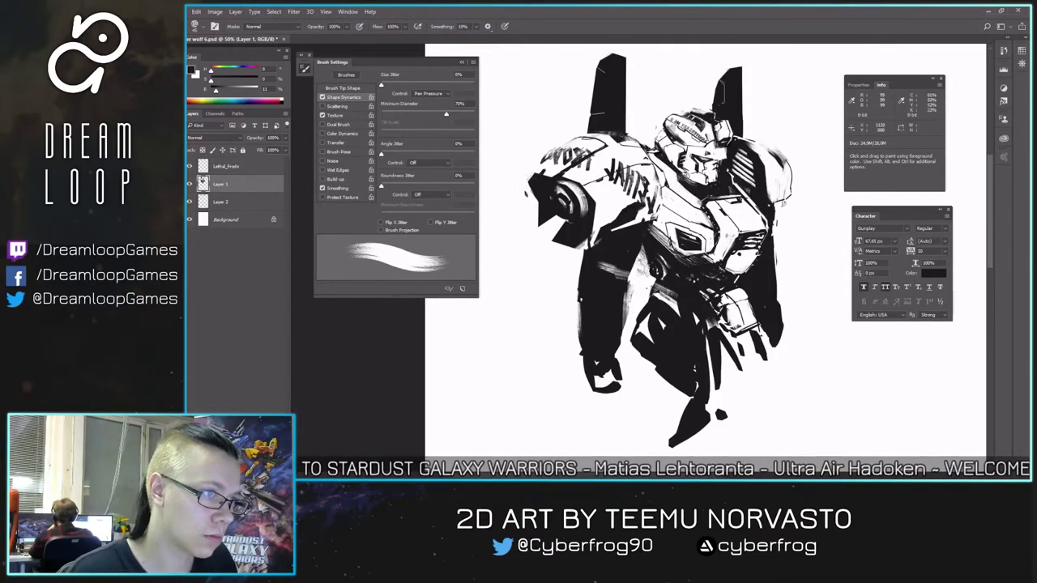
# - Clean up and darken the shadow between the mech's head and slatted shoulder, checking it on the flipped canvas
pyautogui.press('e')
pyautogui.moveTo(725, 171); pyautogui.dragTo(731, 181)
pyautogui.press('b')
pyautogui.press('x')
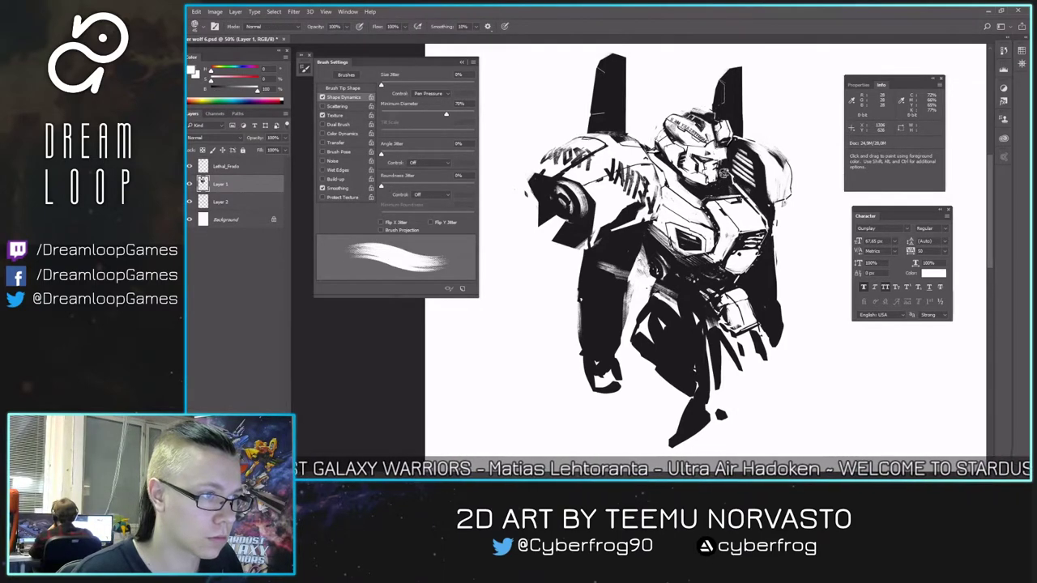
pyautogui.hotkey('ctrl', 'shift', 'h')
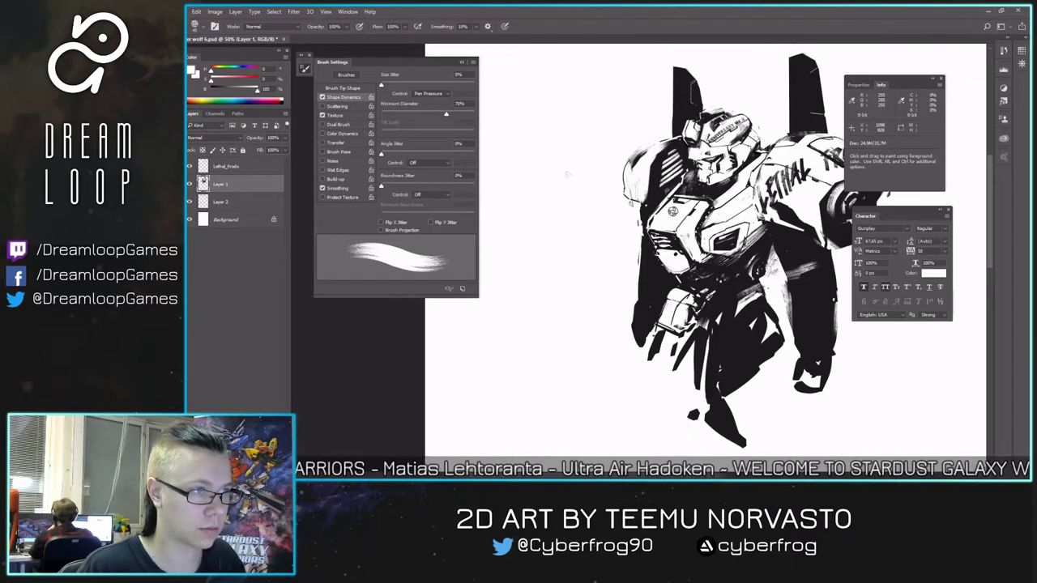
pyautogui.keyDown('alt'); pyautogui.click(685, 153); pyautogui.keyUp('alt')
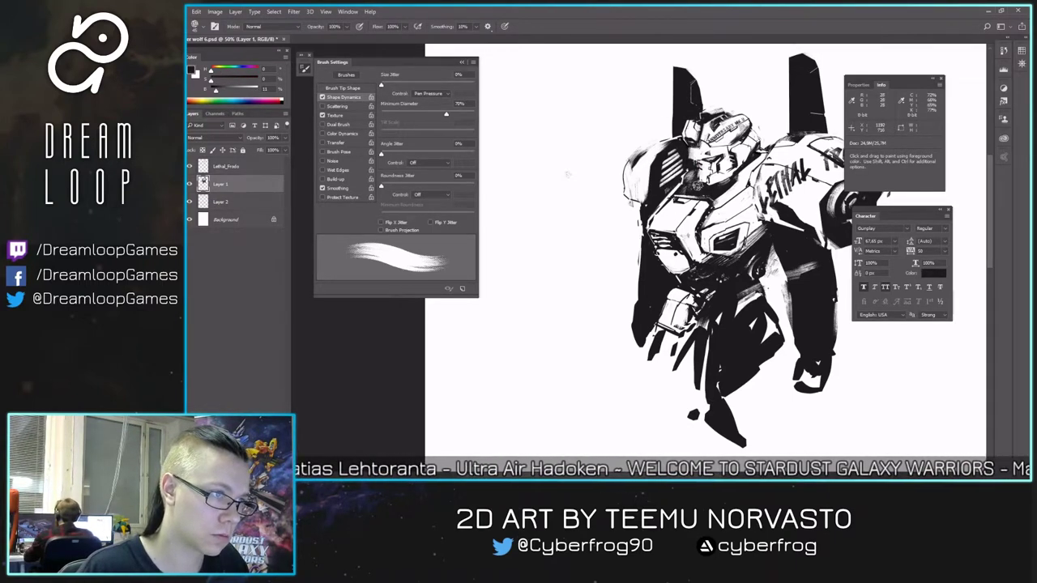
pyautogui.hotkey('ctrl', 'h')
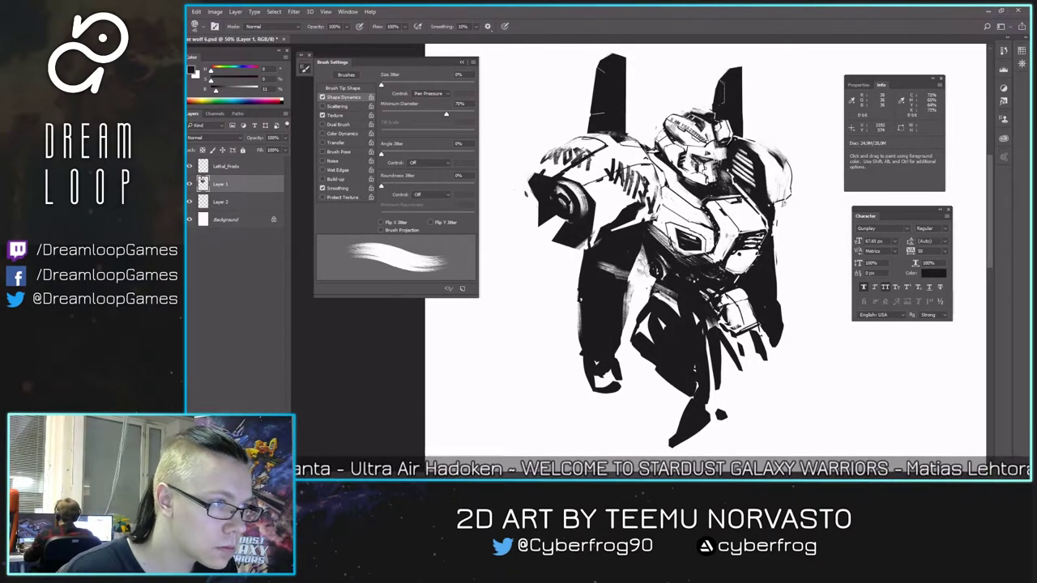
# - Shade the side of the mech's face and neck with a smaller textured brush in sampled black
pyautogui.press('l')
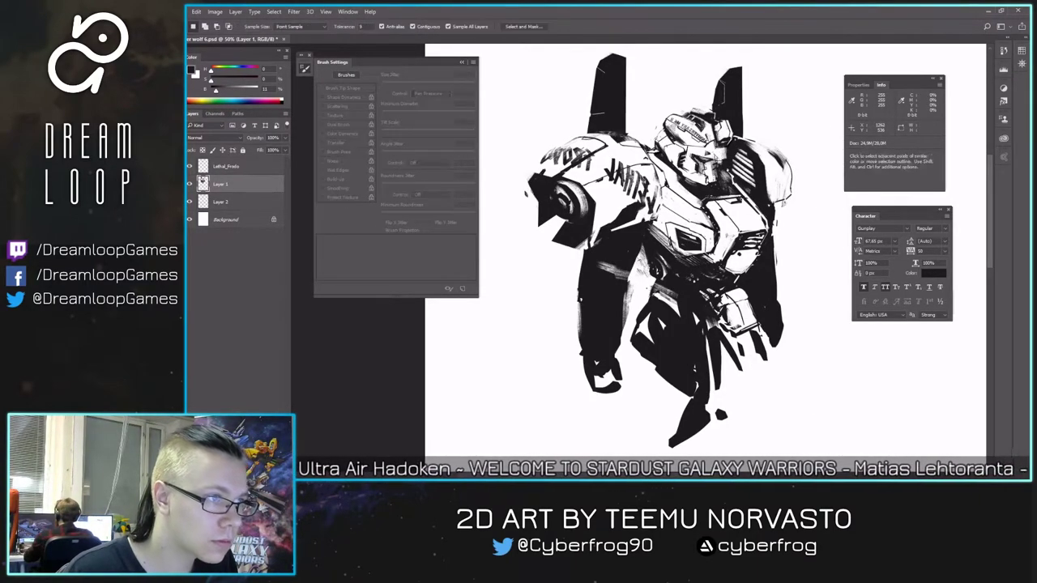
pyautogui.press('b')
pyautogui.keyDown('alt'); pyautogui.click(730, 157); pyautogui.keyUp('alt')
pyautogui.press('[')
pyautogui.press('[')
pyautogui.press('[')
pyautogui.press('[')
pyautogui.press('[')
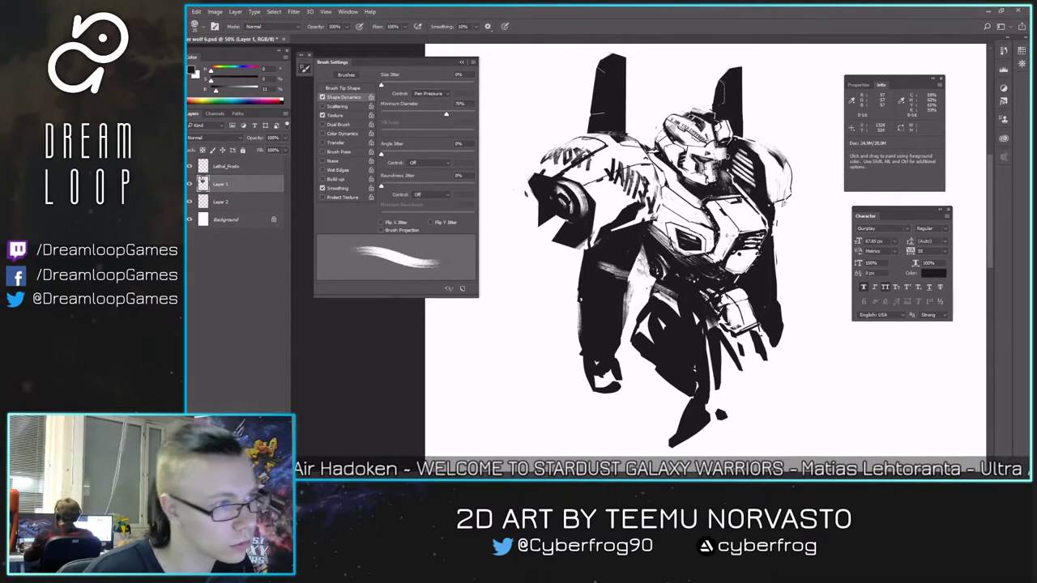
pyautogui.keyDown('alt'); pyautogui.click(724, 177); pyautogui.keyUp('alt')
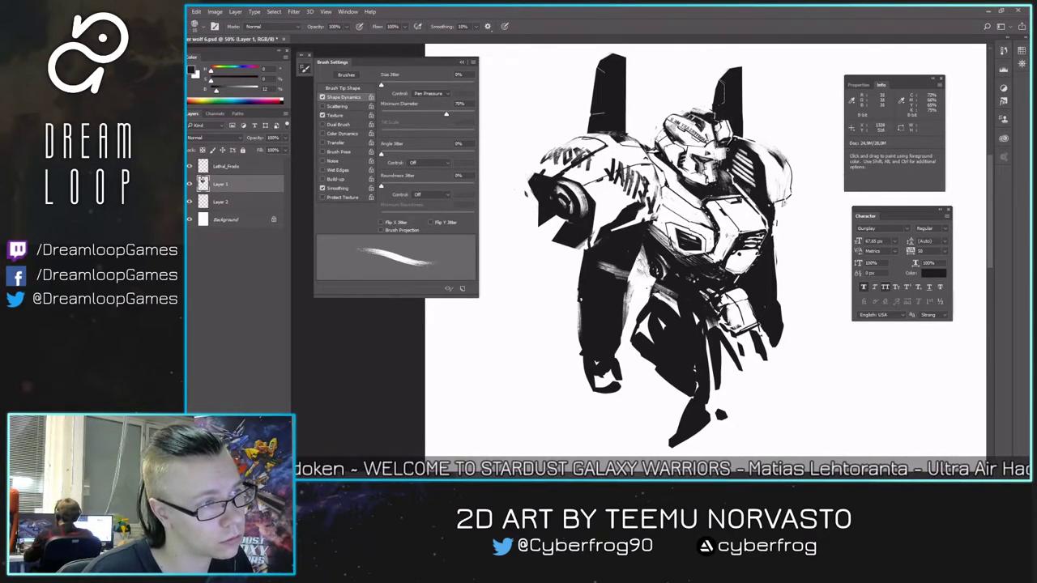
# - Flip the canvas, try Lasso and Magic Wand selections around the mech's jaw, and clear the selection
pyautogui.hotkey('ctrl', 'shift', 'h')
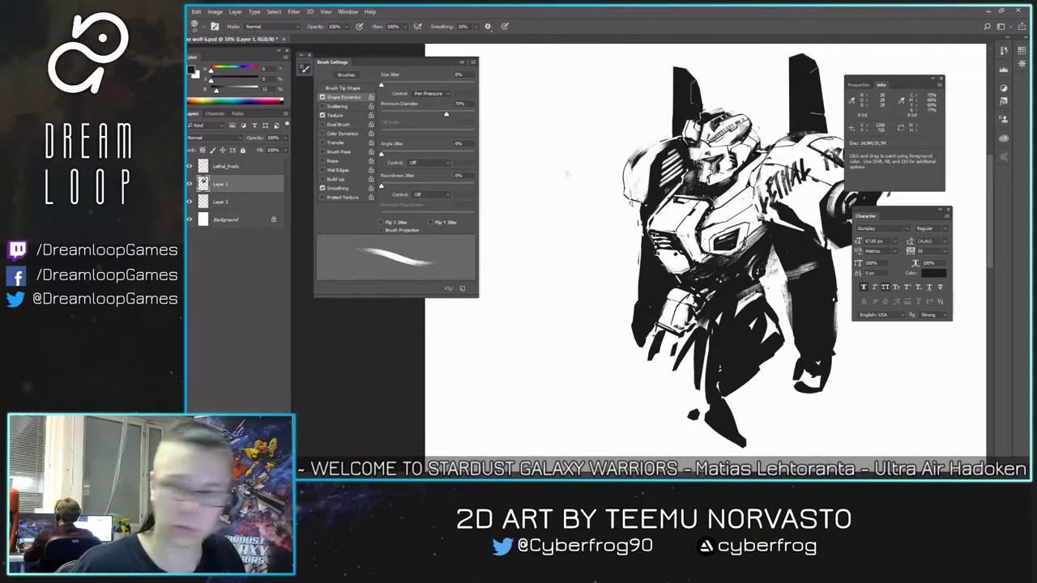
pyautogui.hotkey('ctrl', '+')
pyautogui.moveTo(564, 148); pyautogui.dragTo(480, 226)
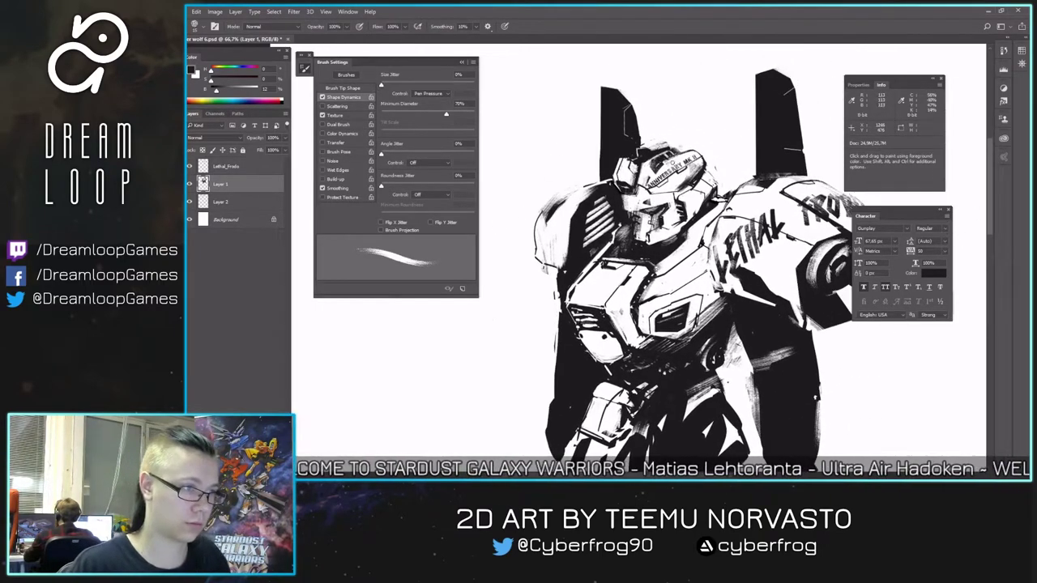
pyautogui.press('l')
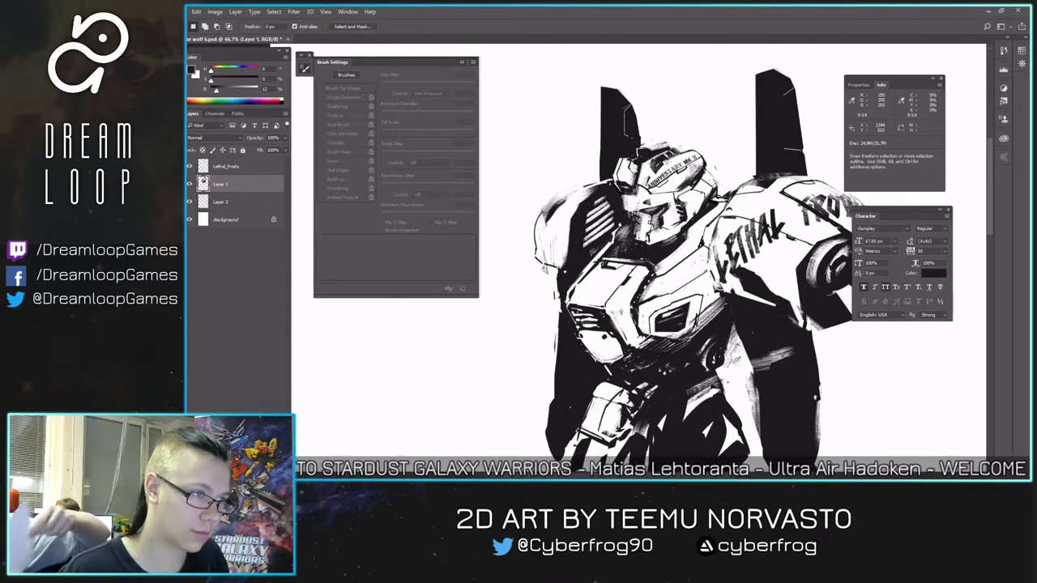
pyautogui.press('w')
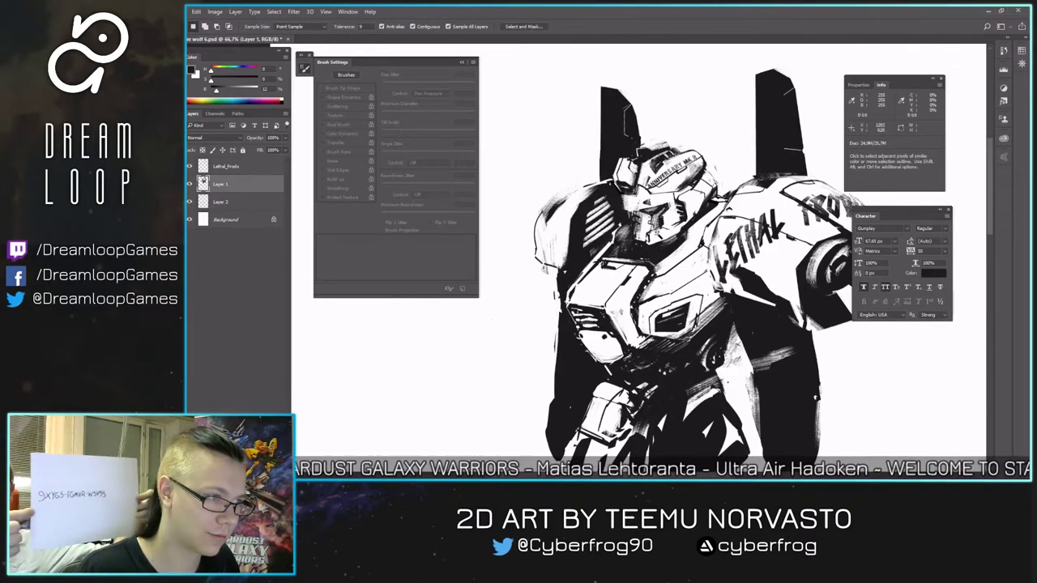
pyautogui.press('l')
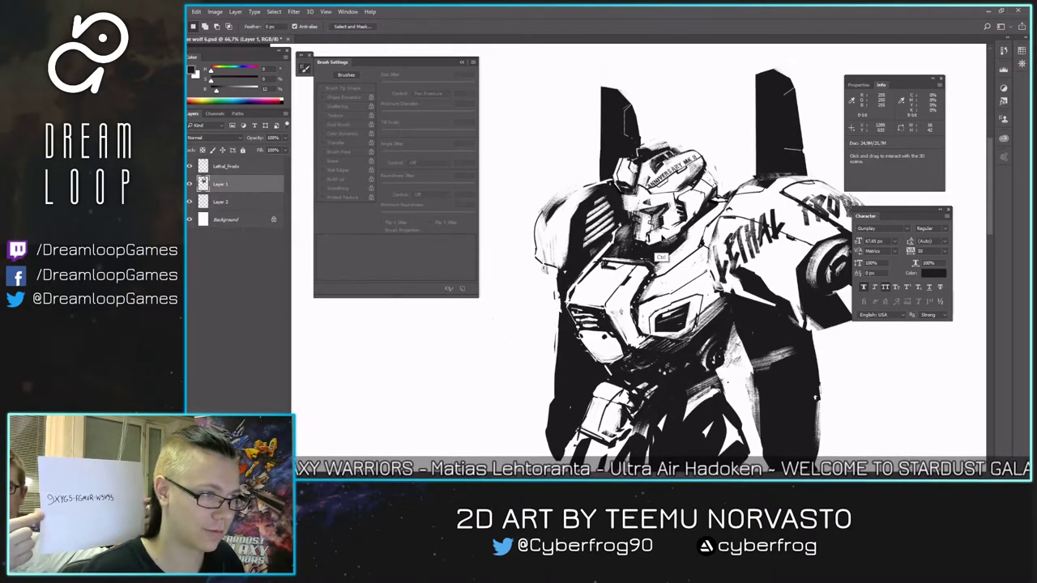
pyautogui.press('w')
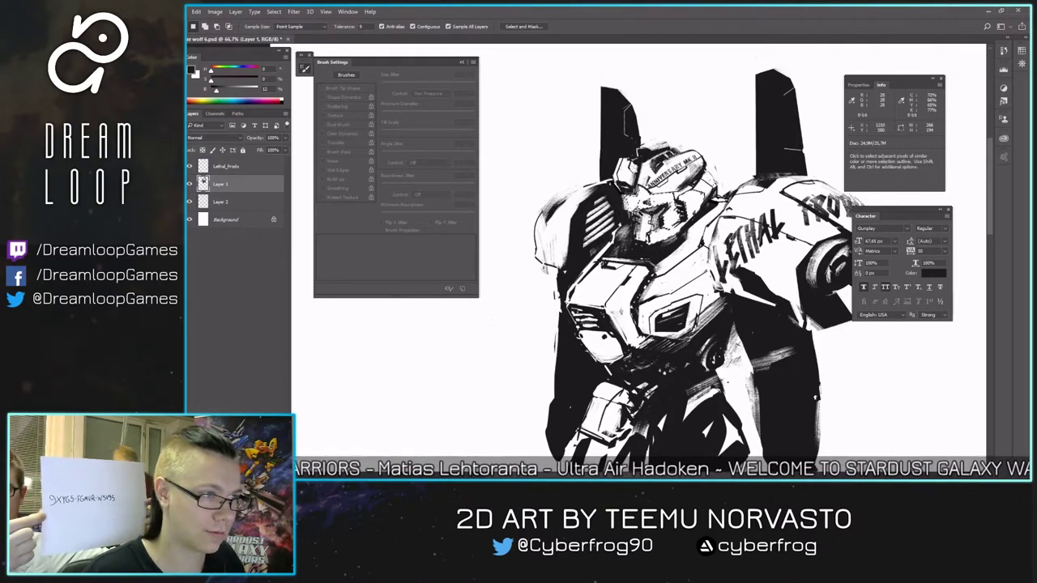
pyautogui.press('l')
pyautogui.hotkey('ctrl', 'd')
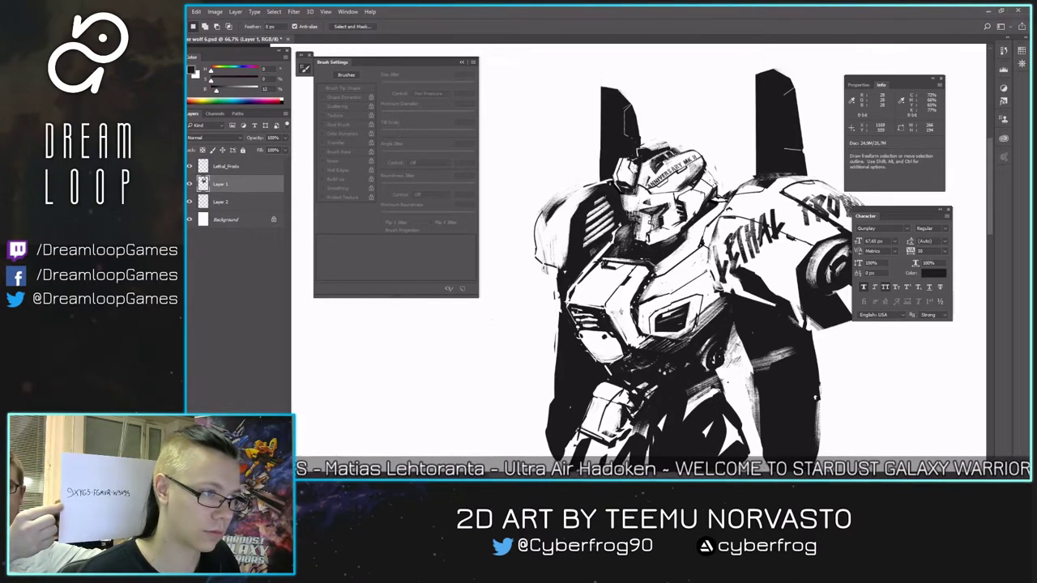
# - Try darkening the mech's lower face with black shading and compare it at a smaller zoom
pyautogui.moveTo(613, 224)
pyautogui.mouseDown()
pyautogui.moveTo(633, 238)
pyautogui.moveTo(674, 215)
pyautogui.moveTo(624, 224)
pyautogui.moveTo(635, 243)
pyautogui.moveTo(655, 213)
pyautogui.moveTo(601, 192)
pyautogui.mouseUp()
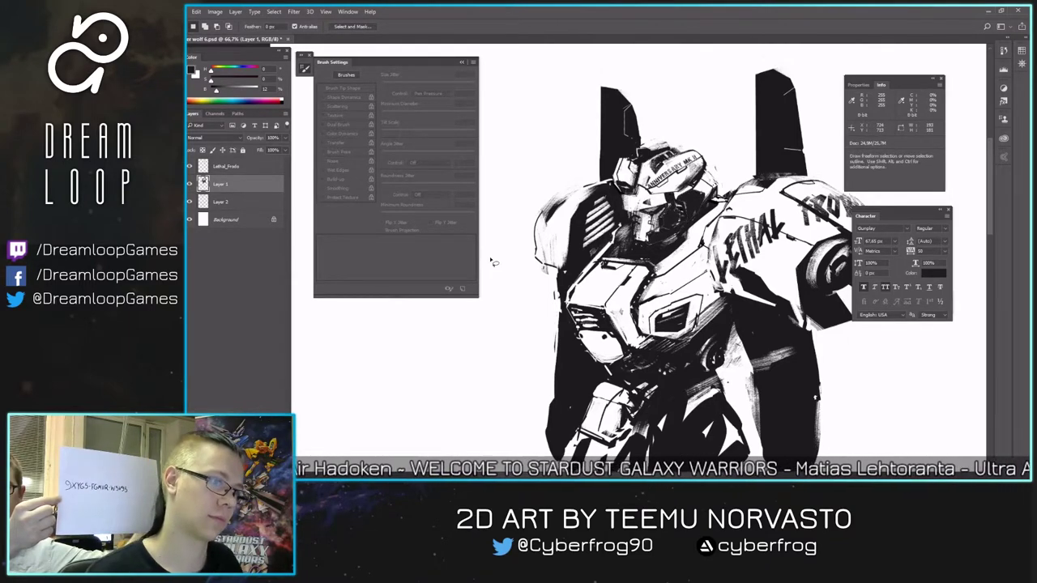
pyautogui.hotkey('ctrl', '-')
pyautogui.hotkey('ctrl', '-')
pyautogui.hotkey('ctrl', '+')
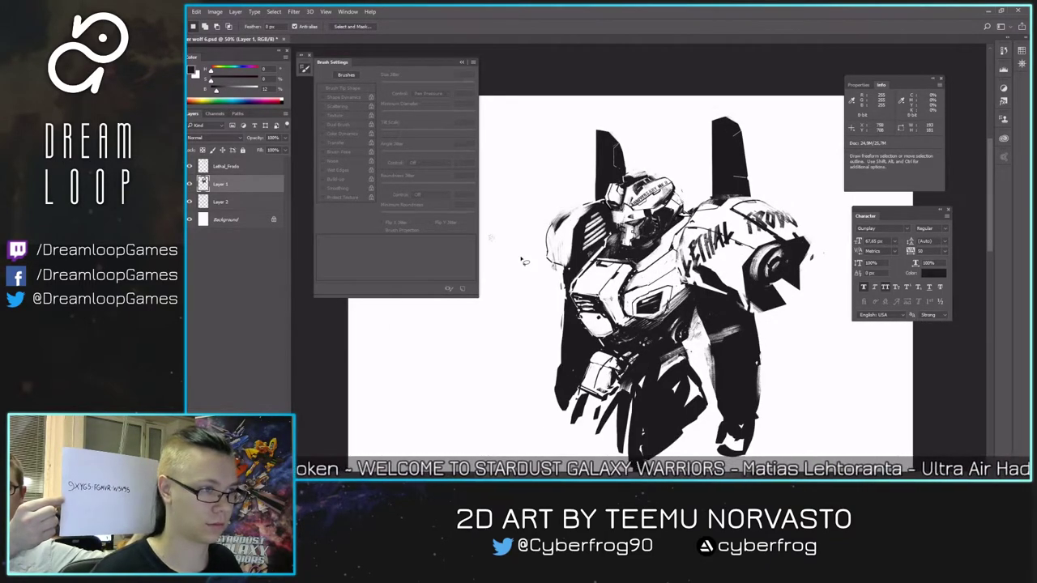
pyautogui.hotkey('ctrl', '+')
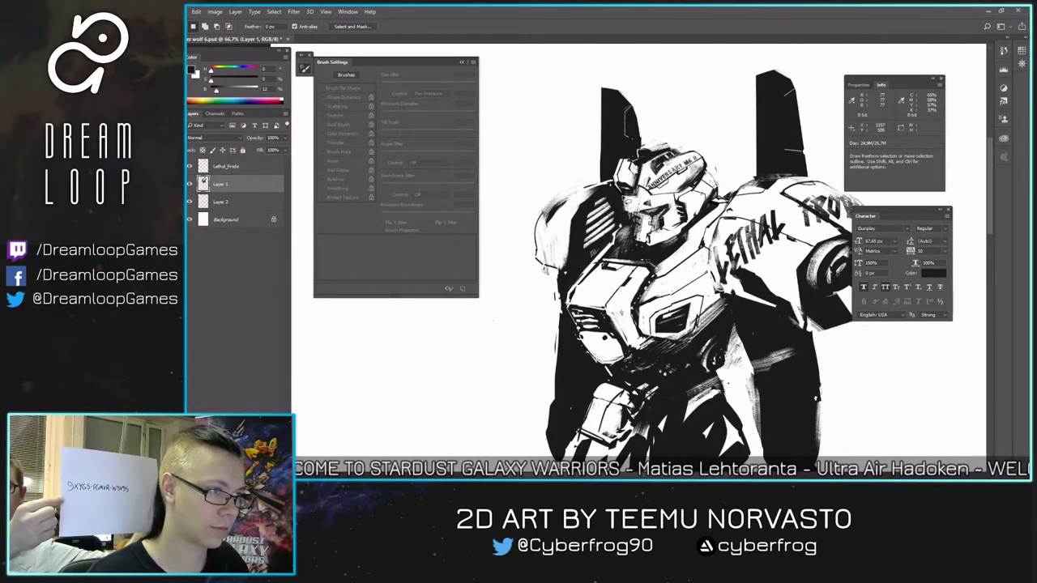
# - Rework the dark shading beside the mech's cheek with a larger textured brush and clear the selection
pyautogui.press('w')
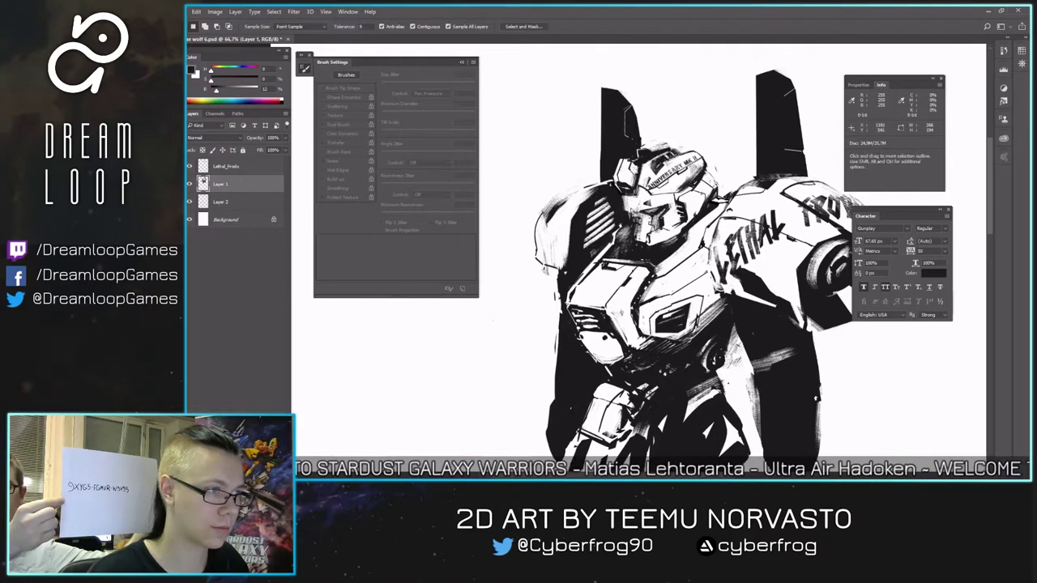
pyautogui.press('b')
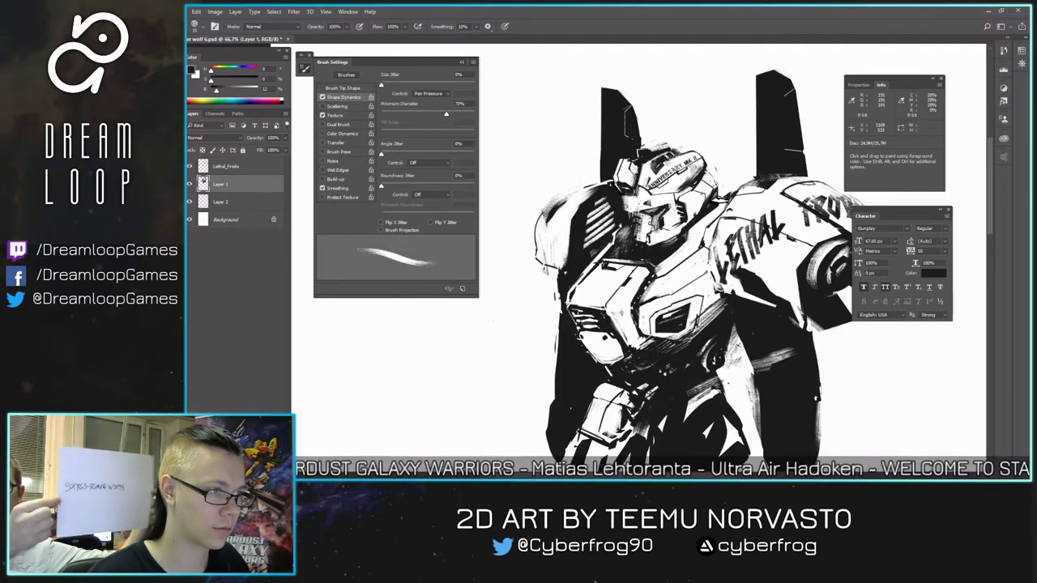
pyautogui.press('[')
pyautogui.press(']')
pyautogui.press(']')
pyautogui.press(']')
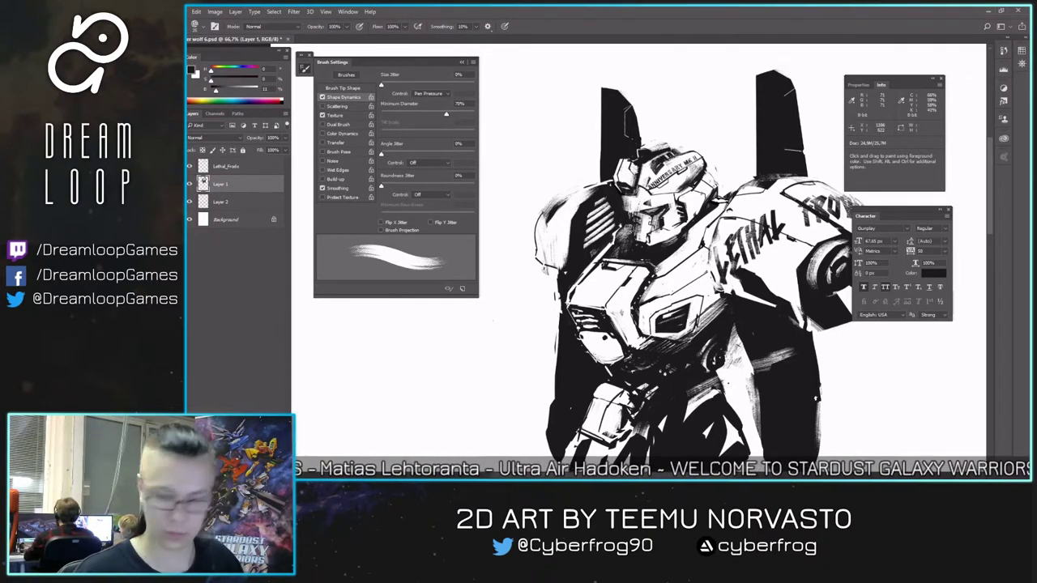
pyautogui.press('l')
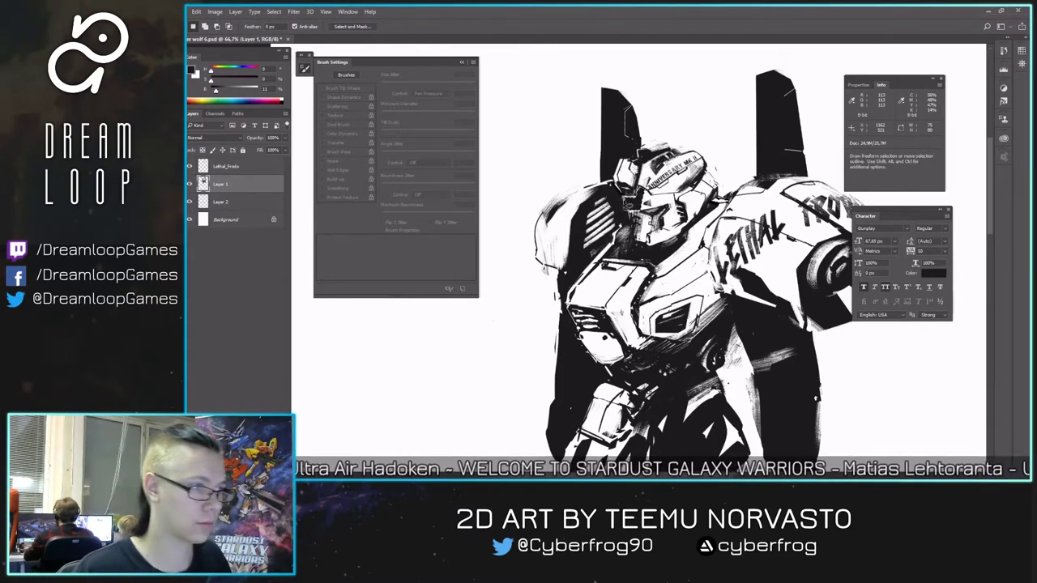
pyautogui.hotkey('ctrl', 'd')
# - Flip the canvas and add textured shading to the mech's mouth and chin with the Brush and Eraser
pyautogui.hotkey('ctrl', 'shift', 'h')
pyautogui.hotkey('ctrl', '+')
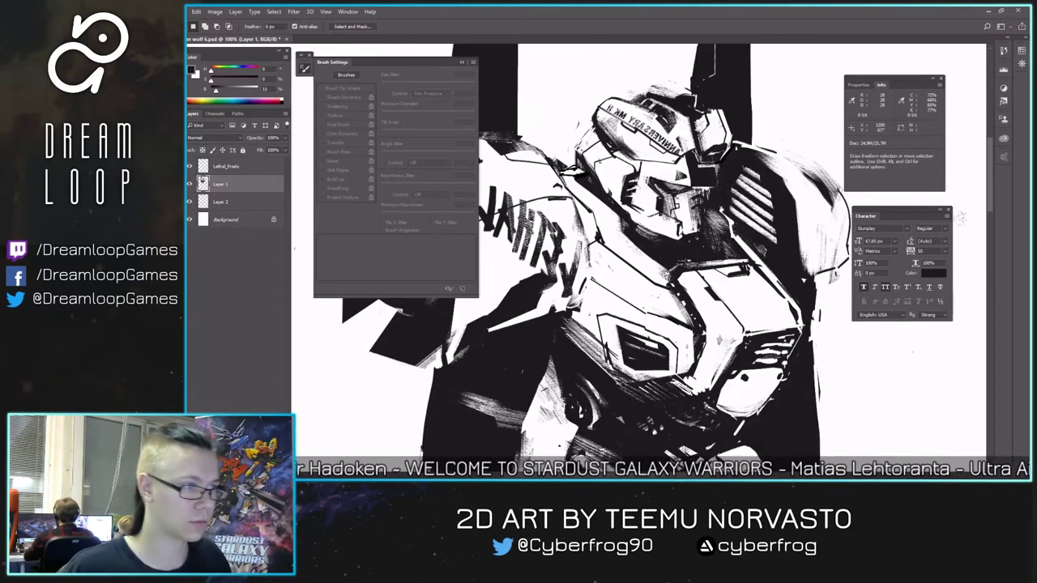
pyautogui.press('b')
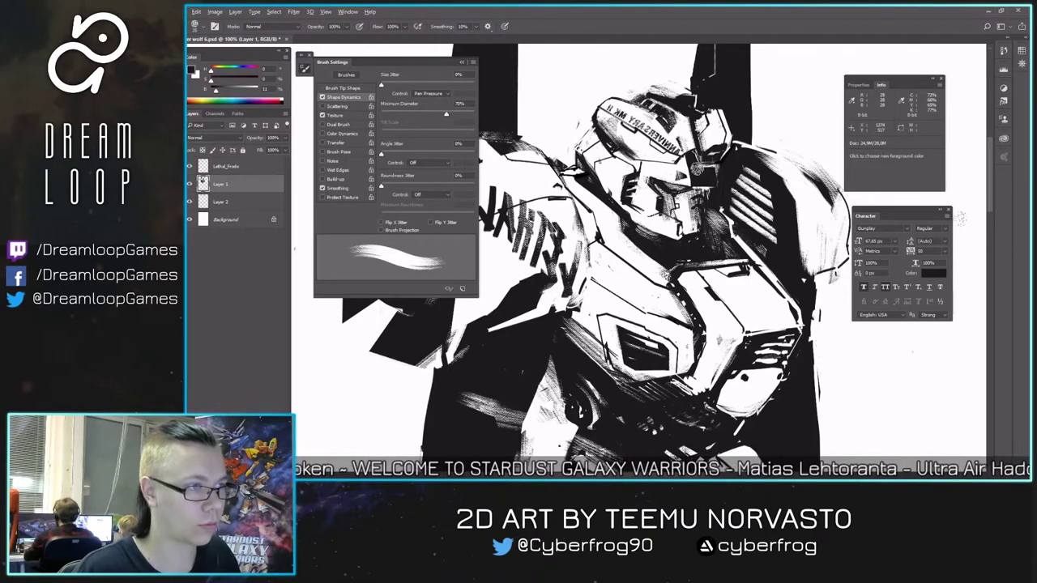
pyautogui.press('e')
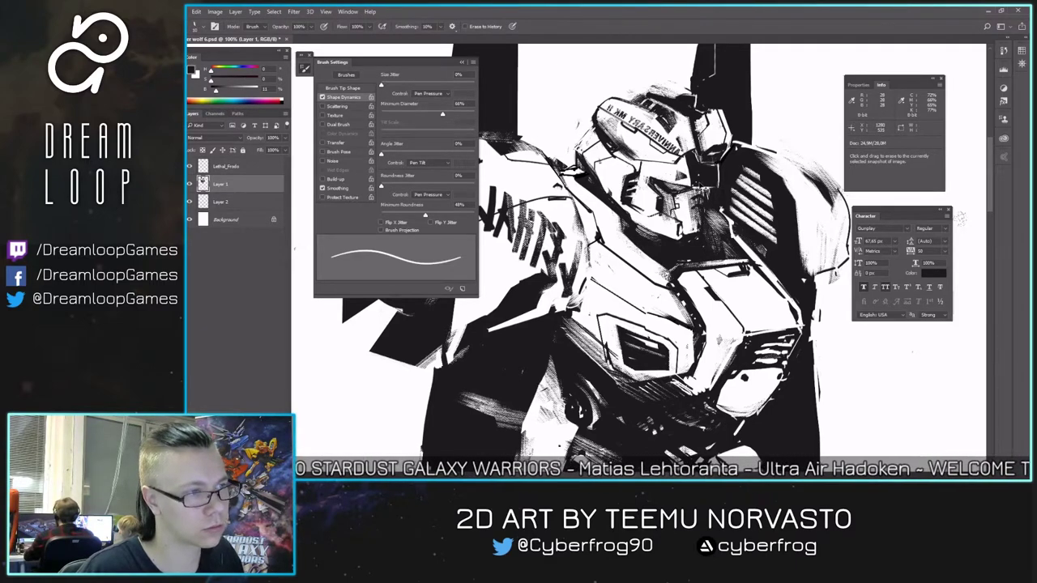
pyautogui.press('b')
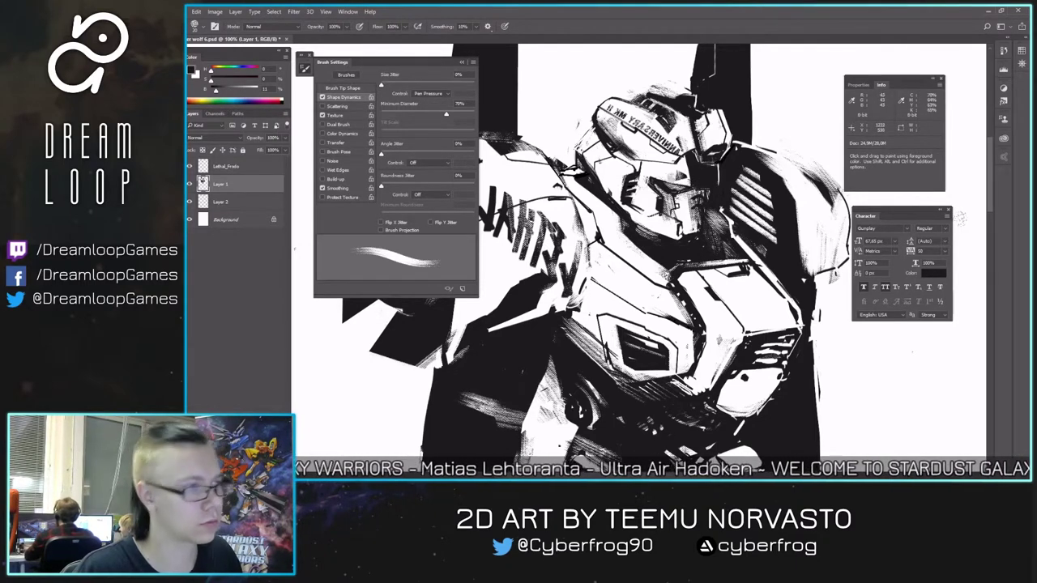
# - Refine the mech's mouth, jaw and neck shadow with the textured brush and Eraser, checking the whole figure
pyautogui.moveTo(575, 148); pyautogui.dragTo(599, 187)
pyautogui.hotkey('ctrl', '-')
pyautogui.hotkey('ctrl', '-')
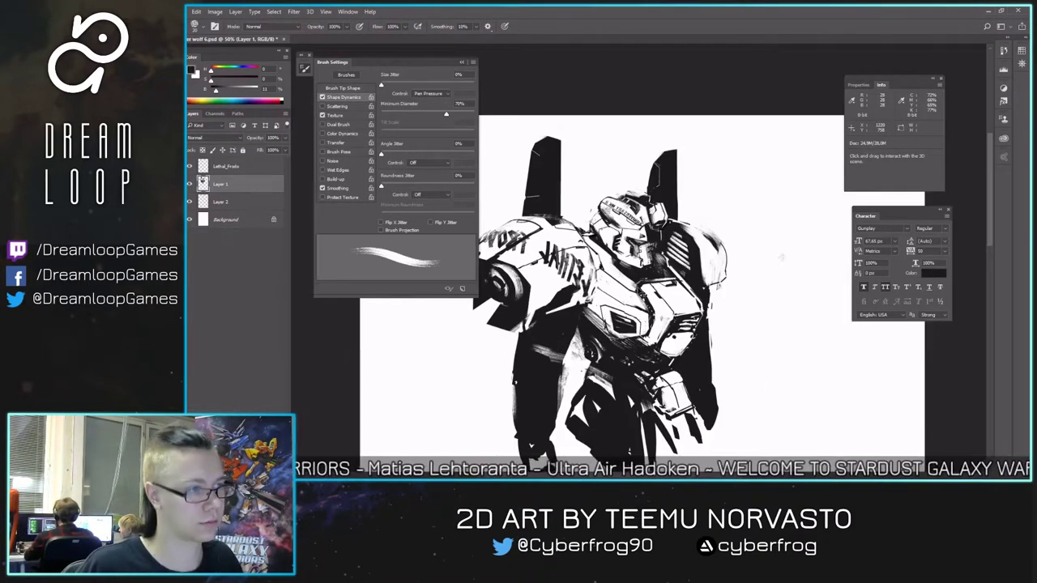
pyautogui.hotkey('ctrl', '+')
pyautogui.hotkey('ctrl', '+')
pyautogui.press('e')
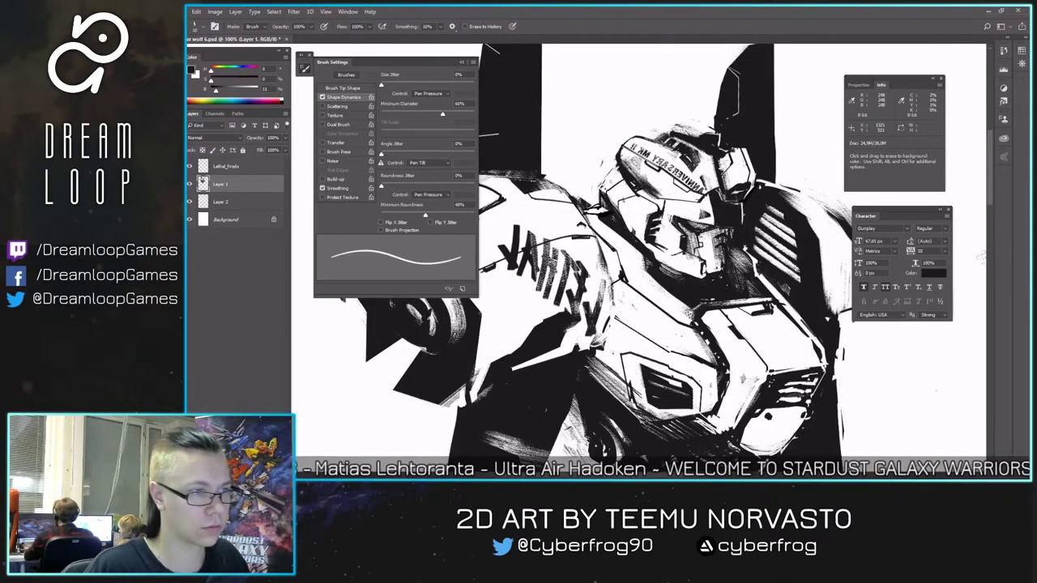
pyautogui.press('l')
pyautogui.press('b')
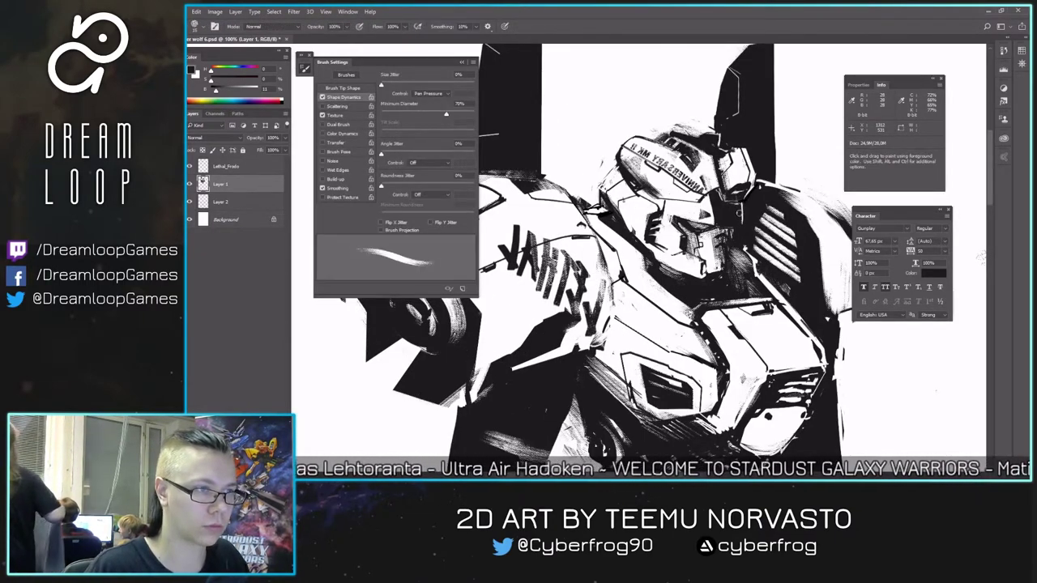
pyautogui.press('e')
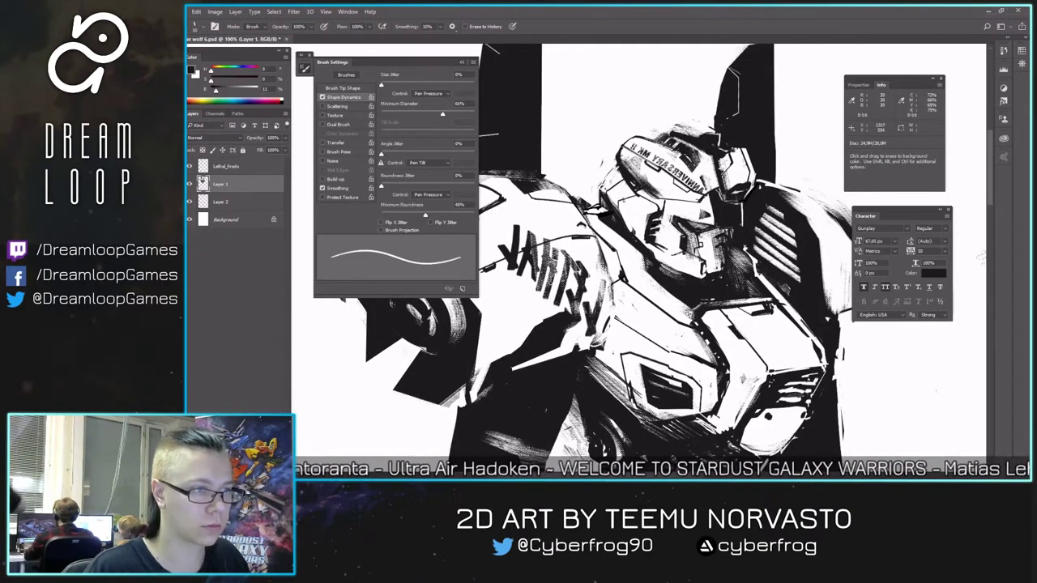
# - Carve thin light edges below the mech's ear piece with a small Eraser, comparing flipped views and undoing the last stroke
pyautogui.hotkey('ctrl', 'f')
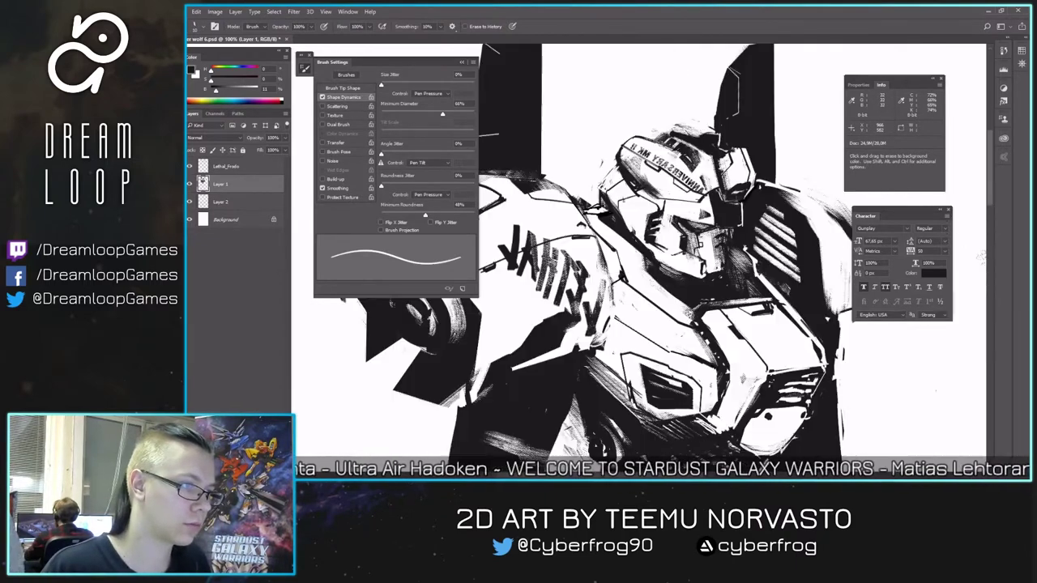
pyautogui.press('w')
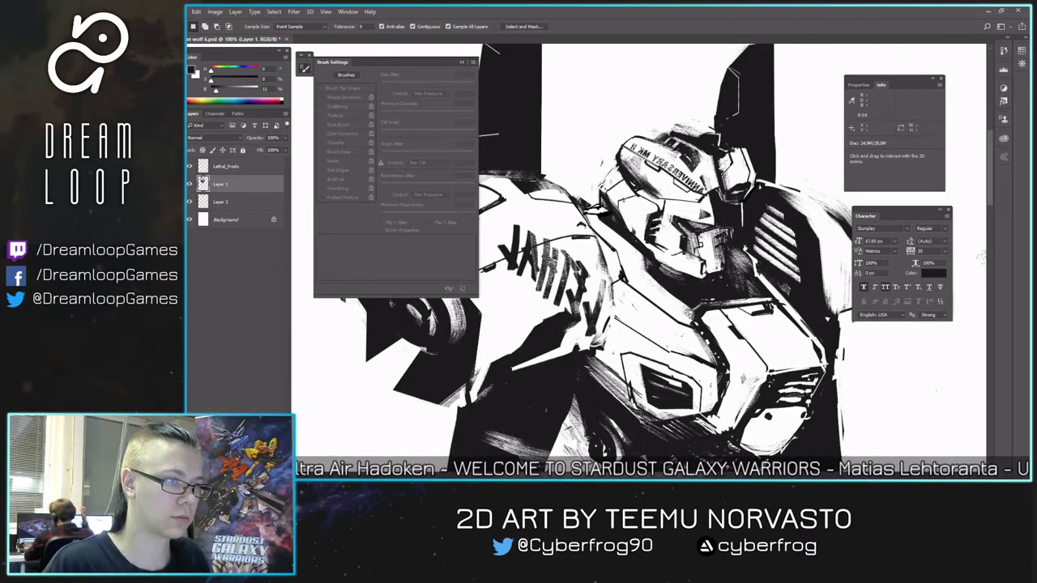
pyautogui.press('h')
pyautogui.press('e')
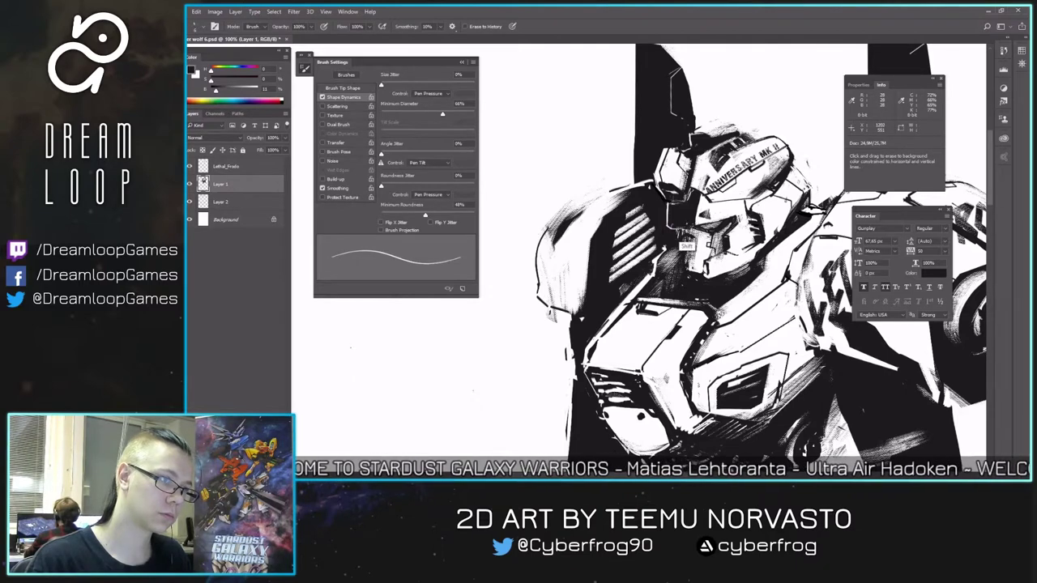
pyautogui.hotkey('ctrl', 'alt', 'f')
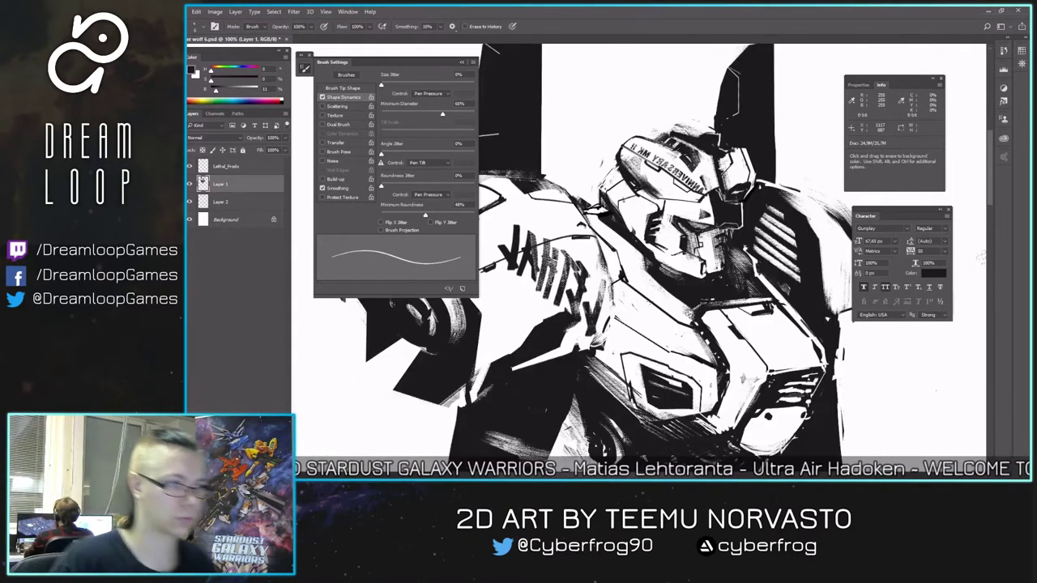
pyautogui.hotkey('ctrl', 'alt', 'f')
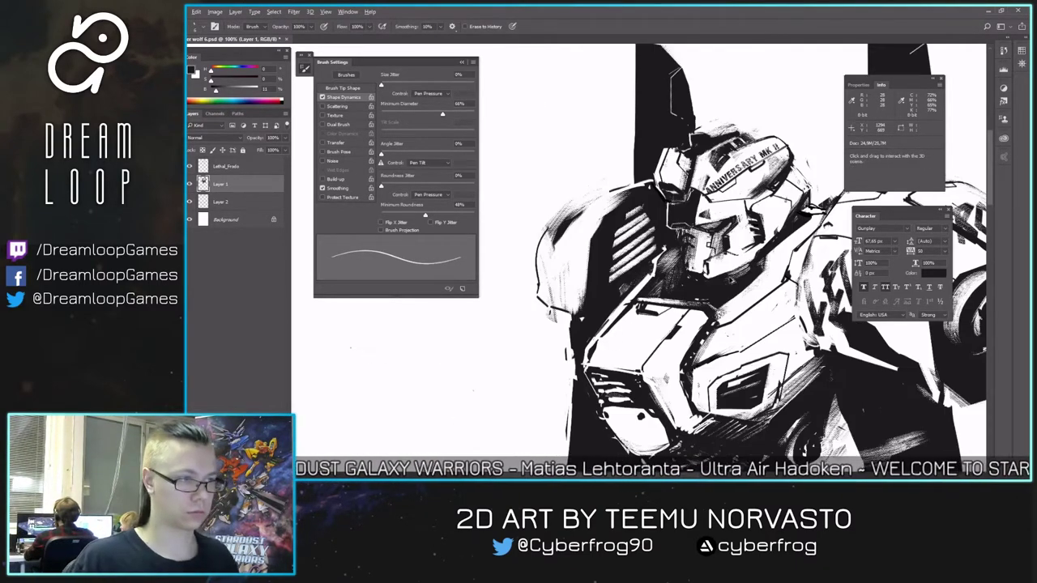
pyautogui.hotkey('ctrl', 'z')
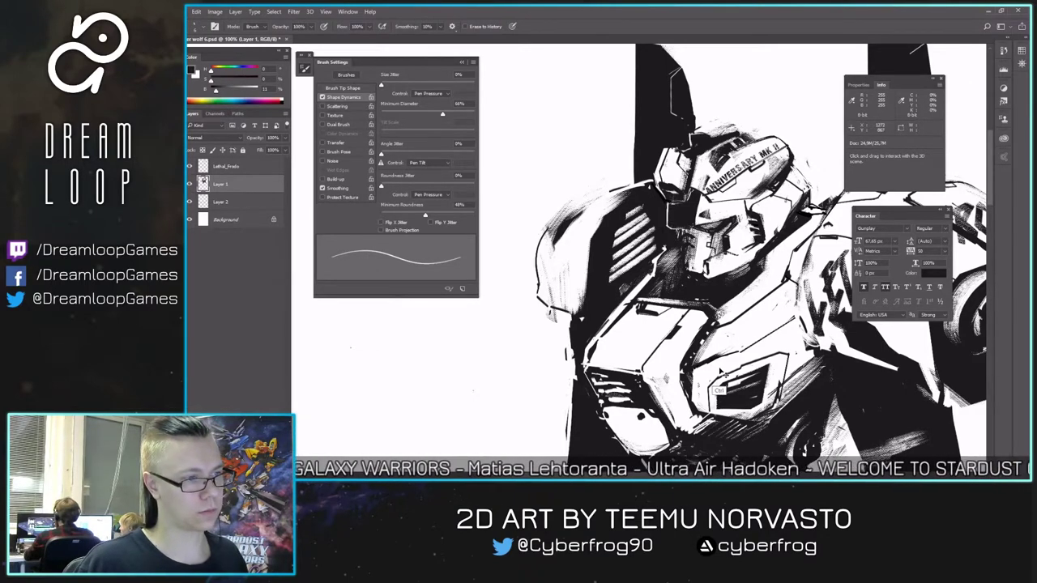
# - Flip the canvas, review the mirrored mech as a whole figure and save the illustration
pyautogui.hotkey('ctrl', 'shift', 'h')
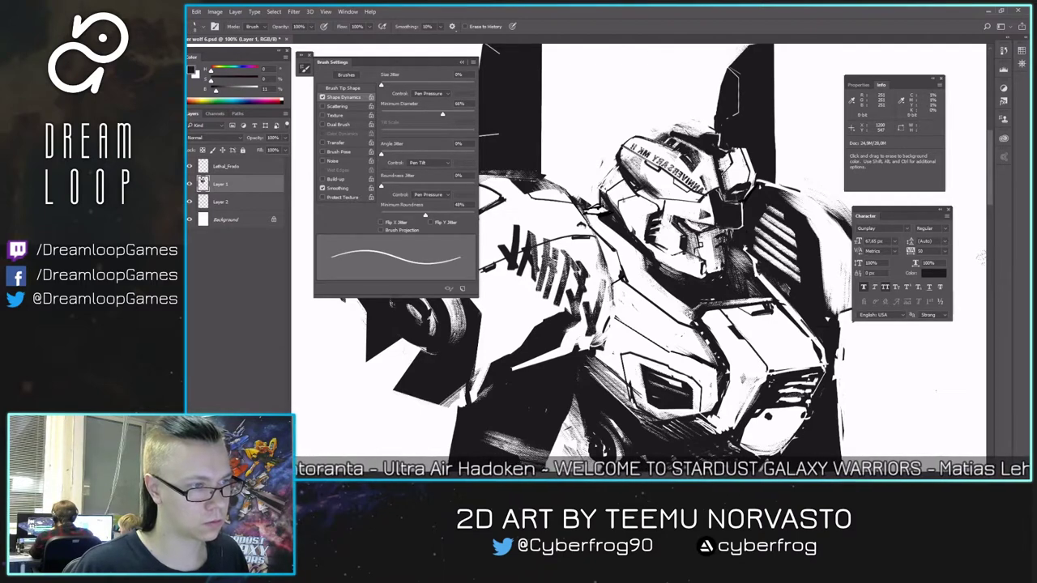
pyautogui.press('b')
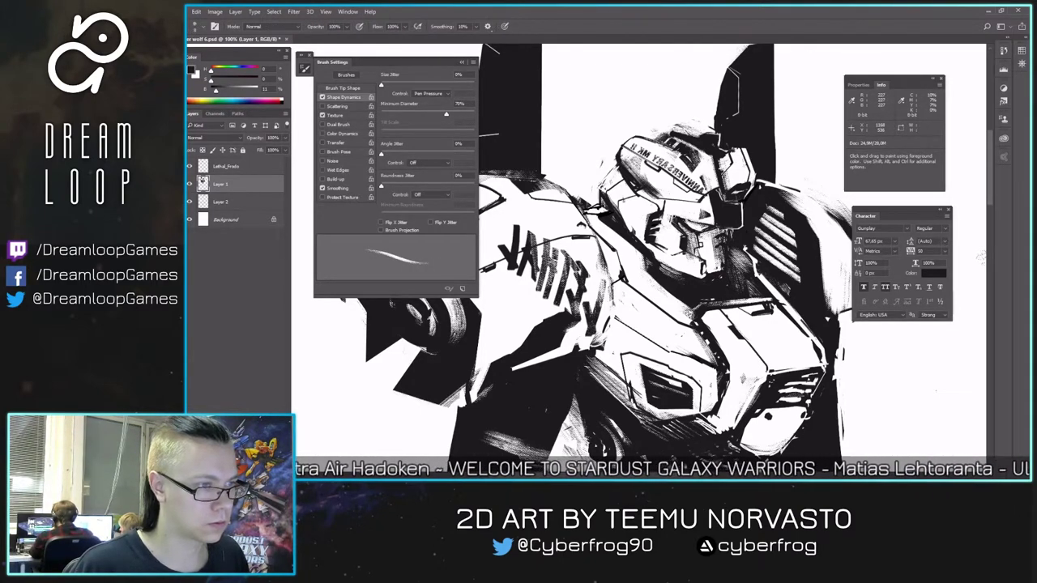
pyautogui.hotkey('ctrl', '-')
pyautogui.hotkey('ctrl', '-')
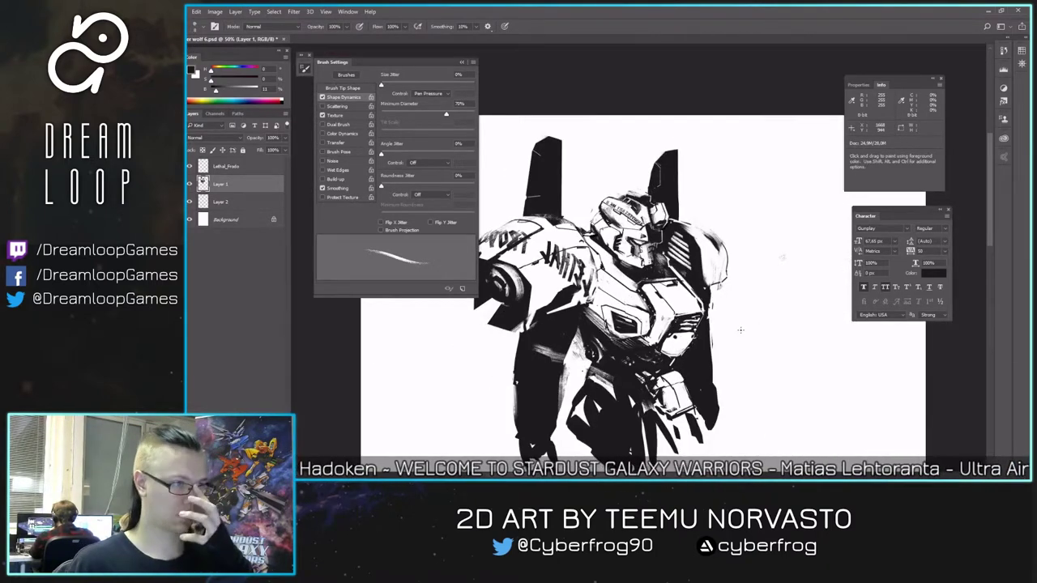
pyautogui.hotkey('ctrl', '+')
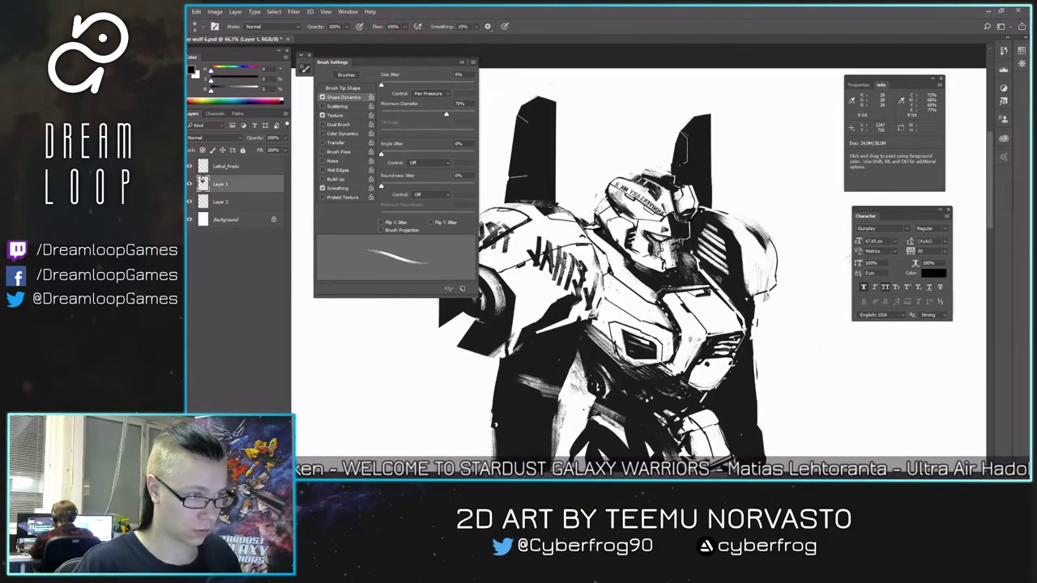
pyautogui.hotkey('alt', 'e')
pyautogui.press('b')
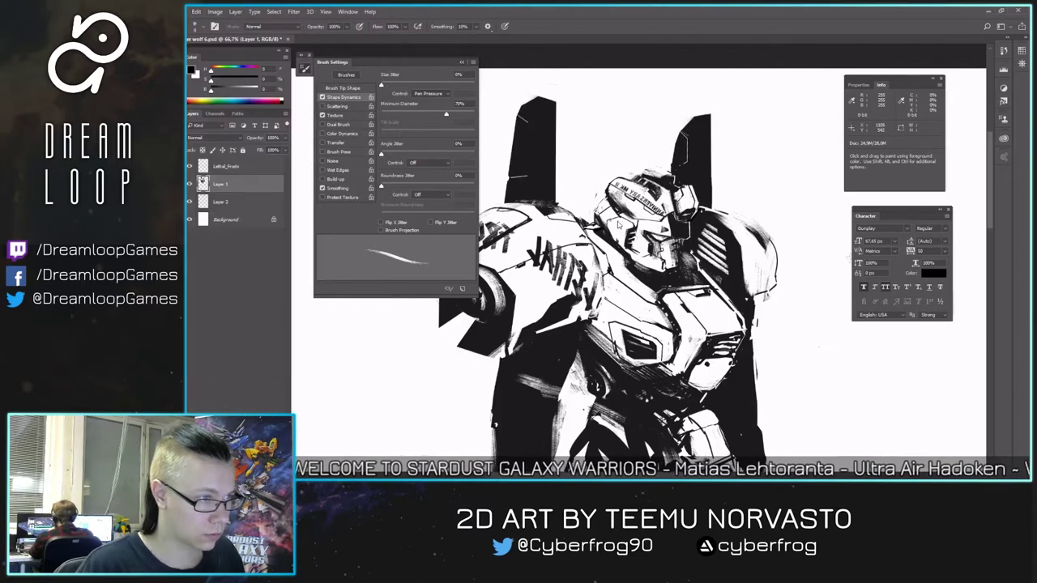
pyautogui.press('Escape')
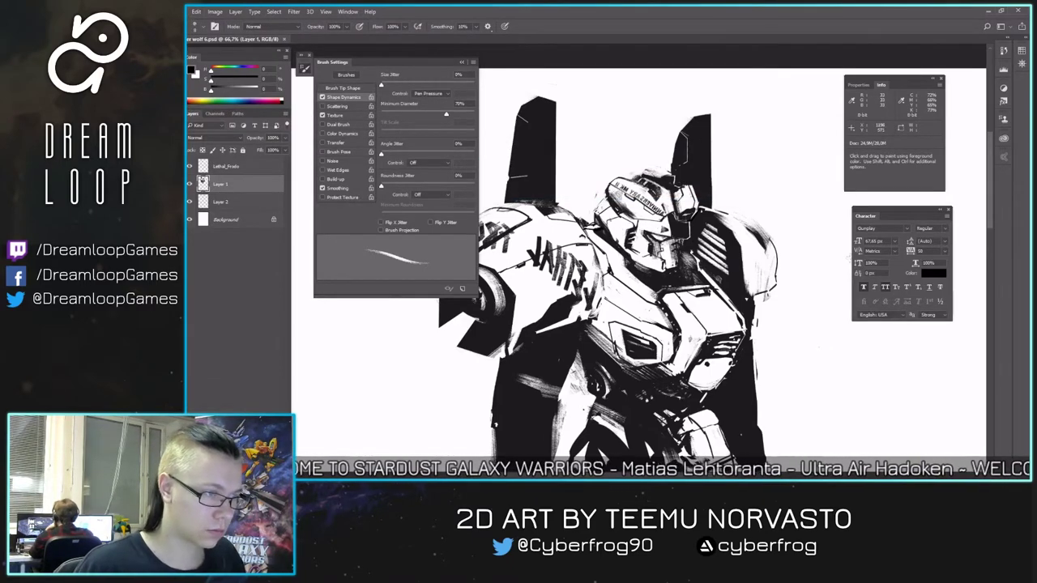
# - Choose a smoother pressure-sensitive brush preset and draw small panel details on the mech's cheek plate, cleaning them with the Eraser
pyautogui.hotkey('ctrl', '+')
pyautogui.rightClick(816, 216)
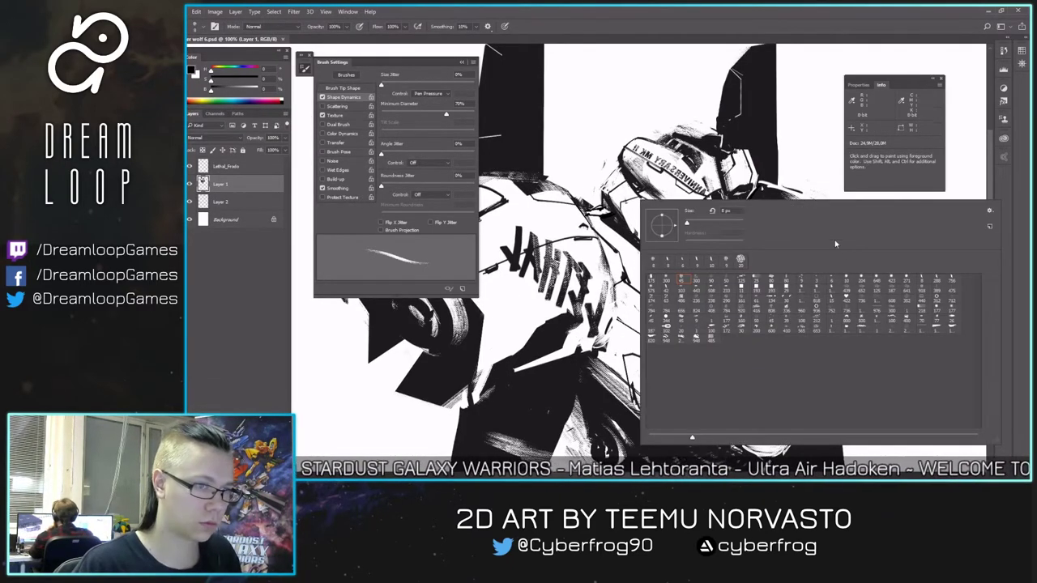
pyautogui.doubleClick(925, 278)
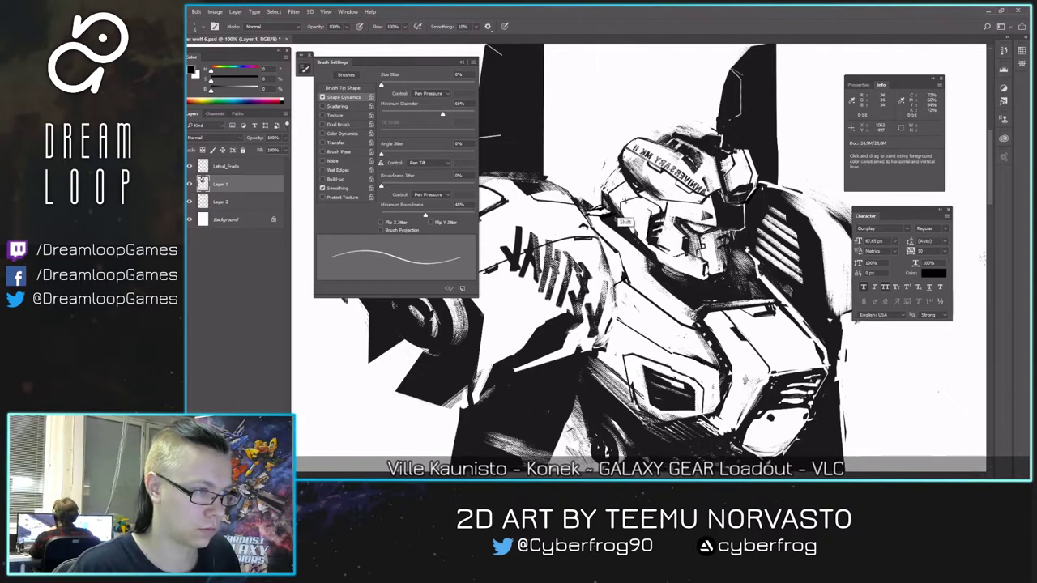
pyautogui.press('e')
pyautogui.press('b')
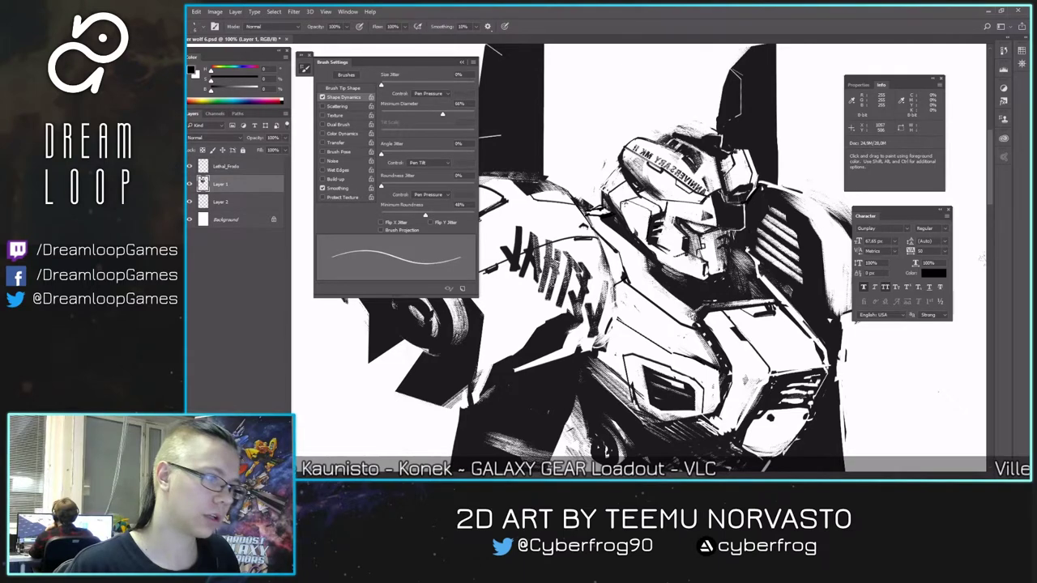
pyautogui.press('e')
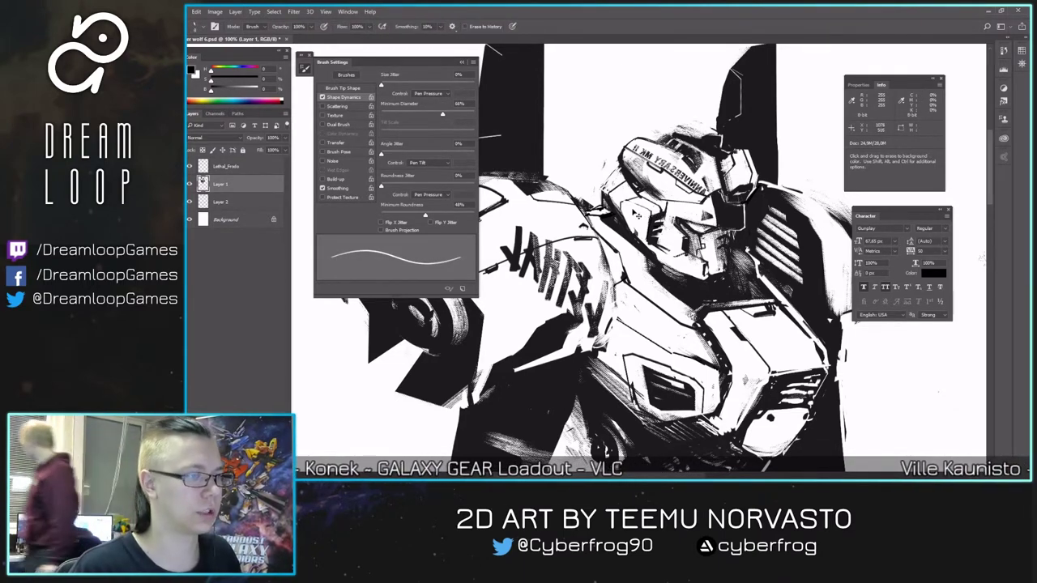
pyautogui.moveTo(637, 215); pyautogui.dragTo(715, 223)
pyautogui.moveTo(828, 344); pyautogui.dragTo(764, 342)
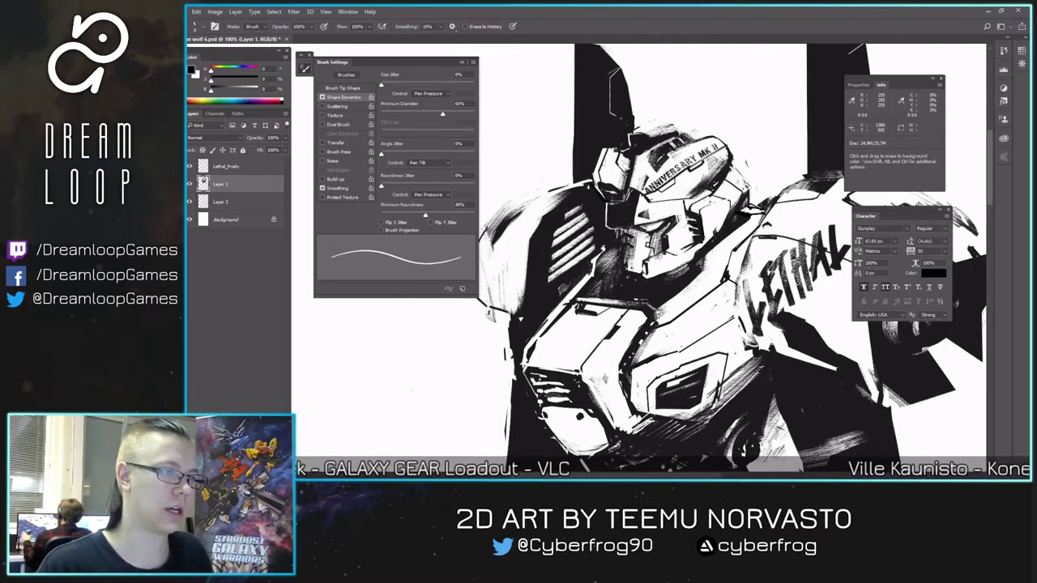
# - Refine the cheek plate's markings with sampled light and dark tones, alternating Brush and Eraser across flipped views
pyautogui.press('b')
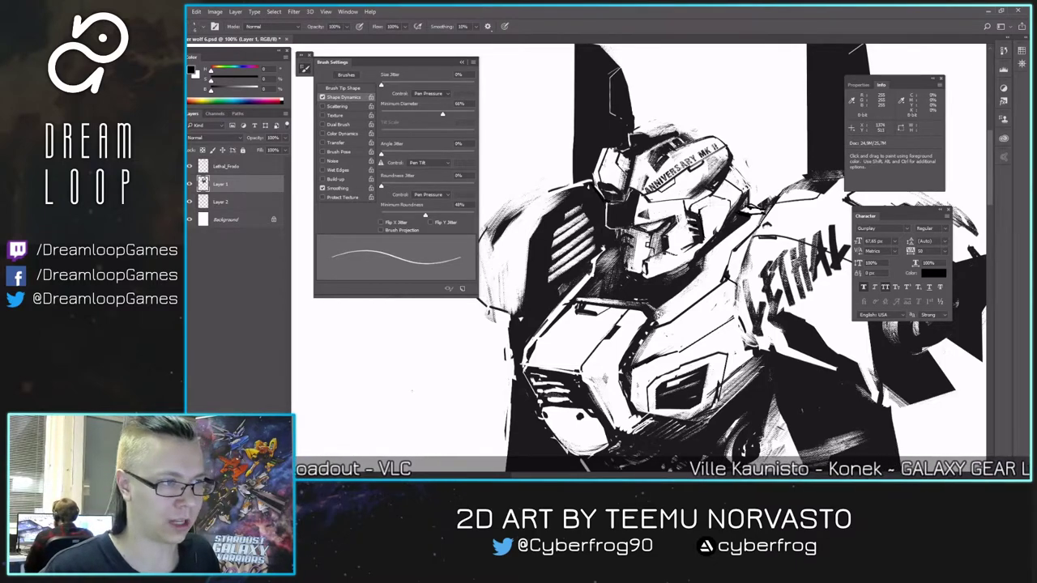
pyautogui.hotkey('ctrl', 'shift', 'h')
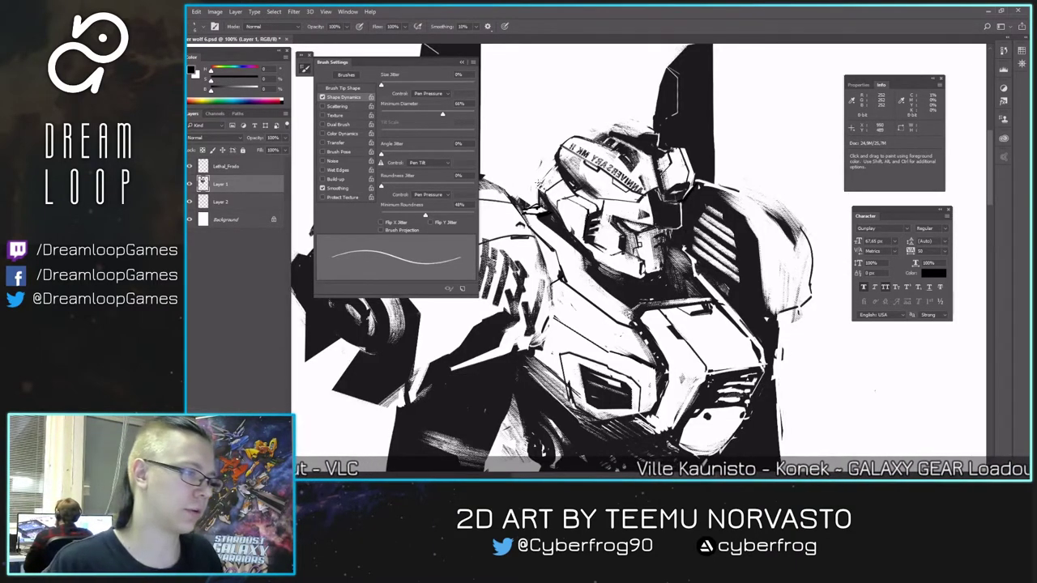
pyautogui.keyDown('alt'); pyautogui.click(574, 209); pyautogui.keyUp('alt')
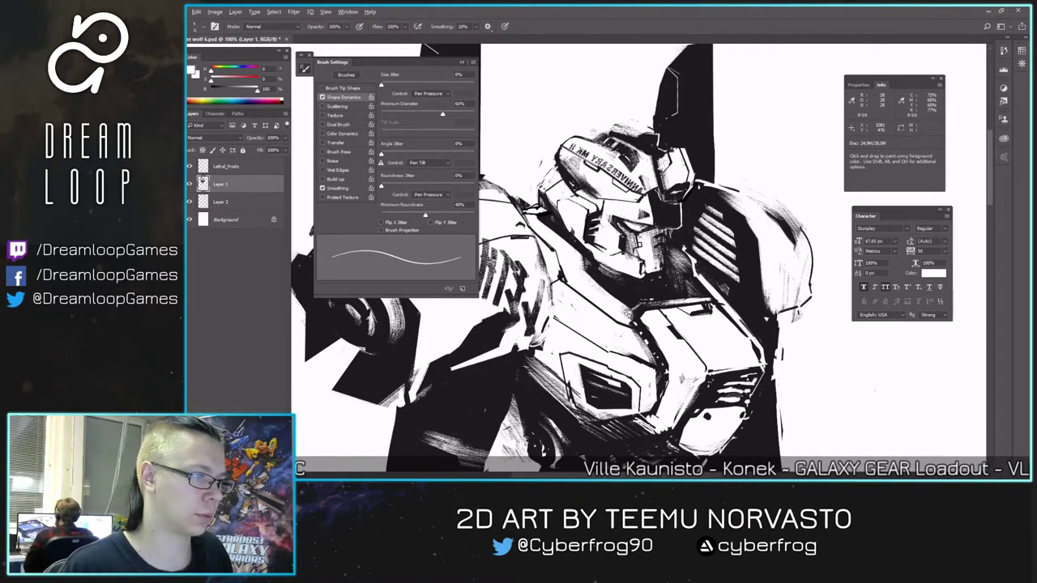
pyautogui.keyDown('alt'); pyautogui.click(575, 208); pyautogui.keyUp('alt')
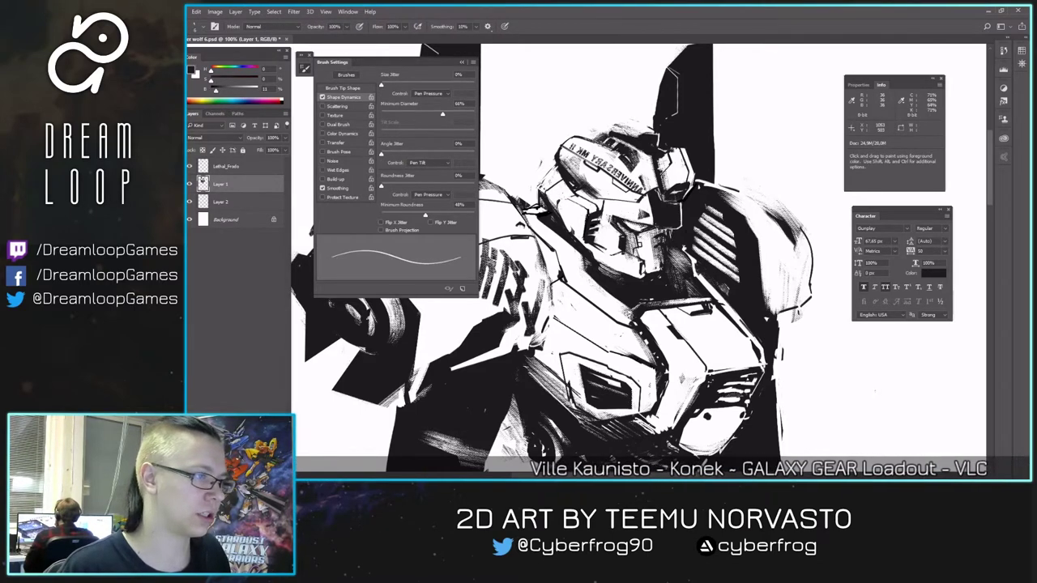
pyautogui.press('e')
pyautogui.press('b')
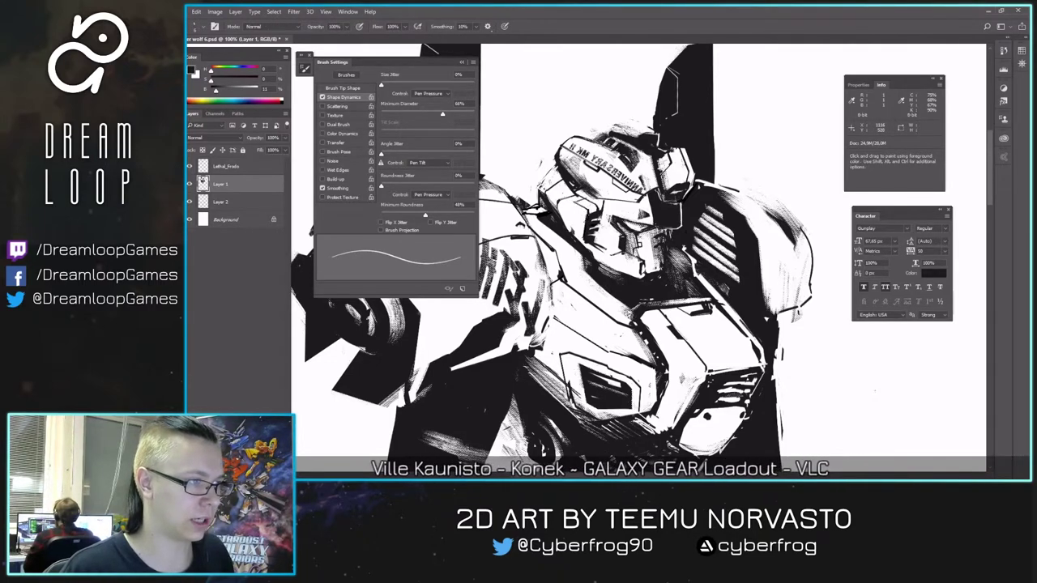
pyautogui.hotkey('ctrl', 'shift', 'h')
pyautogui.press('e')
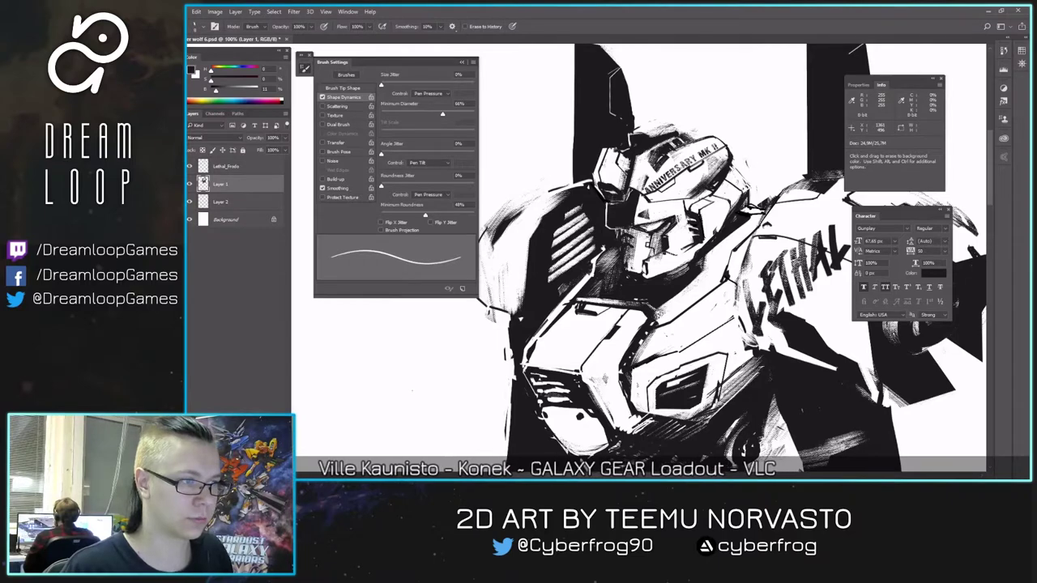
# - Check the mirrored face and whole figure, reset the colours to default and save the illustration
pyautogui.press('w')
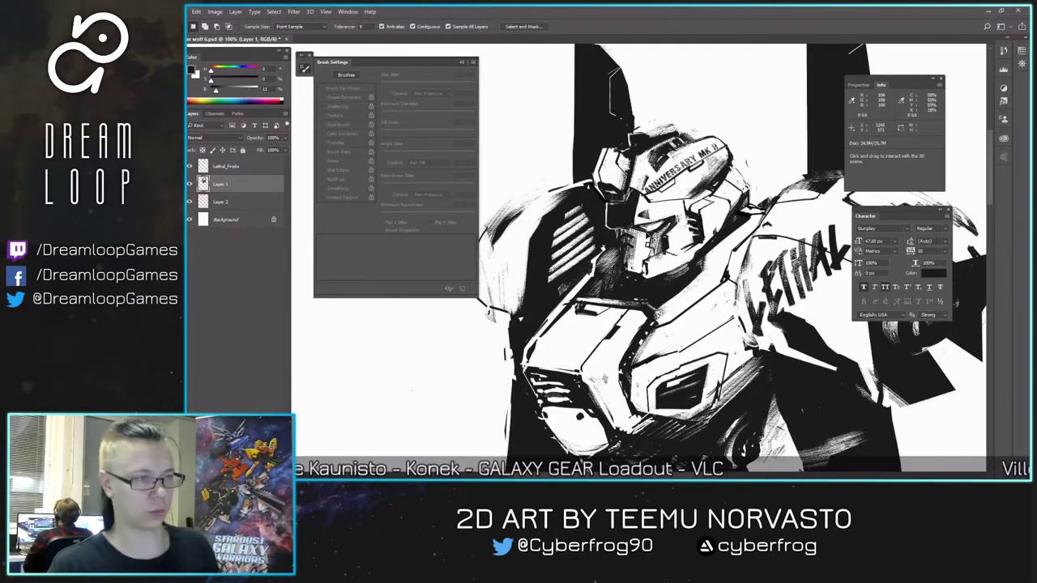
pyautogui.press('h')
pyautogui.press('b')
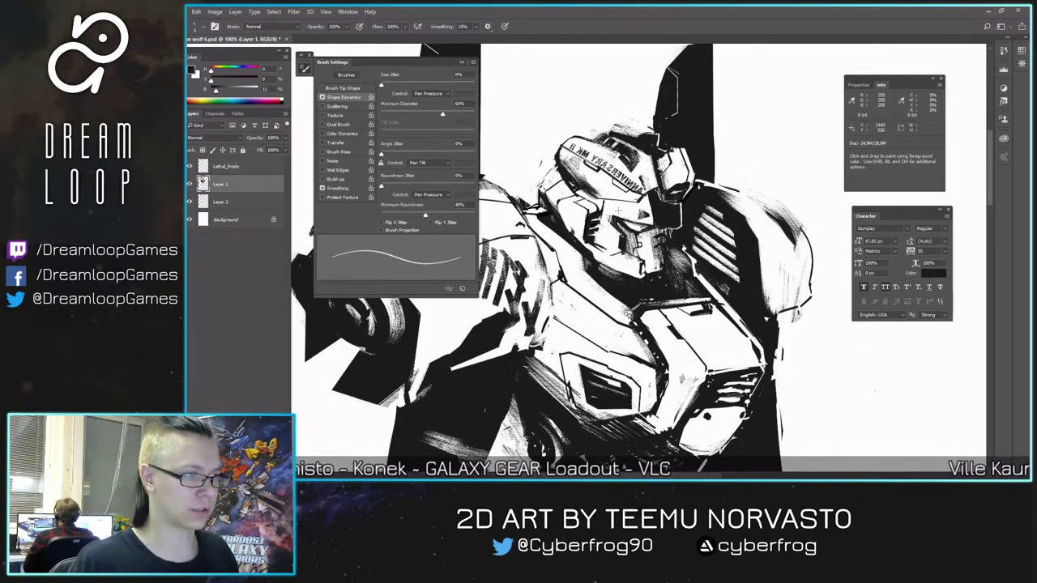
pyautogui.moveTo(574, 238); pyautogui.dragTo(604, 217)
pyautogui.hotkey('ctrl', '-')
pyautogui.hotkey('ctrl', '-')
pyautogui.hotkey('ctrl', '+')
pyautogui.press('d')
pyautogui.moveTo(590, 312); pyautogui.dragTo(715, 251)
pyautogui.hotkey('ctrl', 's')
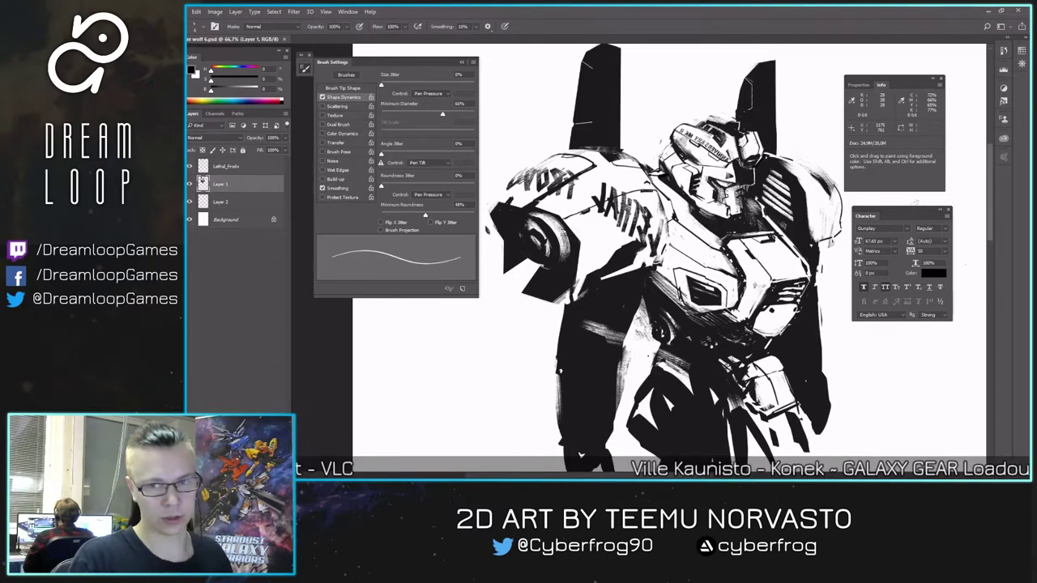
# - Flip the canvas and refine the shoulder armor's lower edge below the LETHAL lettering with the Eraser and Brush
pyautogui.moveTo(647, 255); pyautogui.dragTo(669, 261)
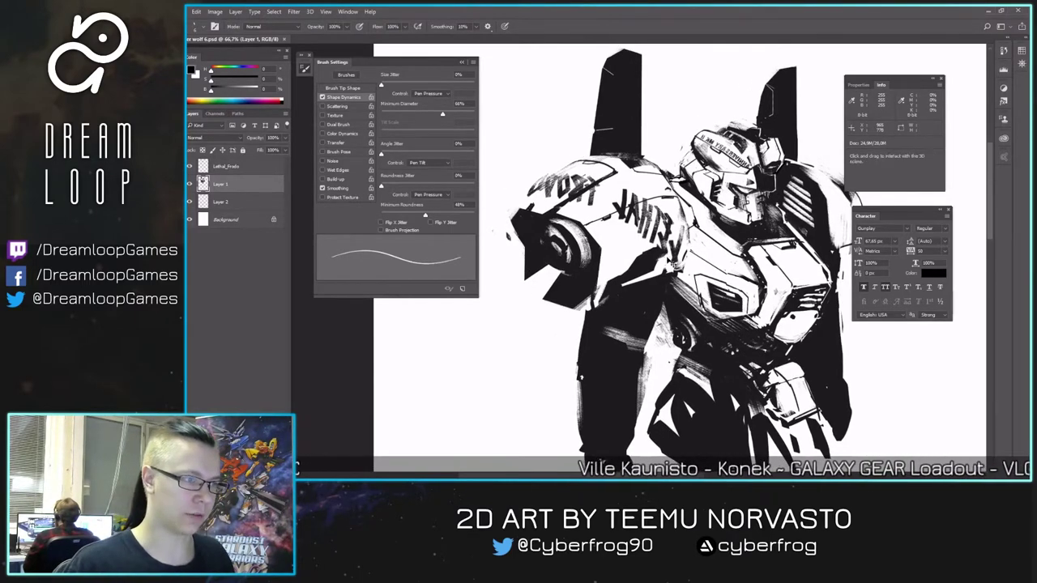
pyautogui.hotkey('ctrl', '-')
pyautogui.hotkey('ctrl', 'f')
pyautogui.moveTo(785, 234); pyautogui.dragTo(669, 228)
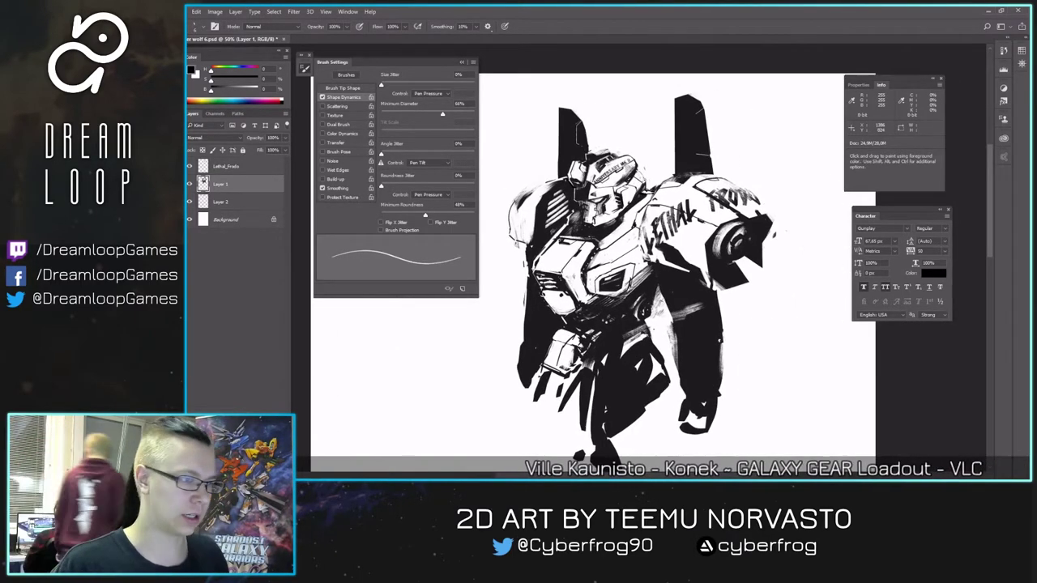
pyautogui.hotkey('ctrl', '+')
pyautogui.press('e')
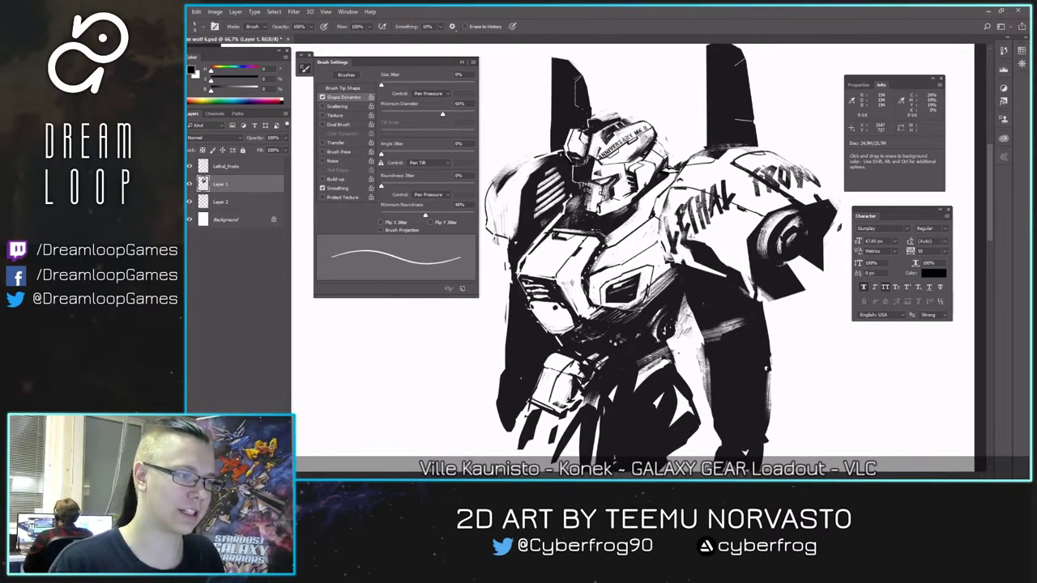
pyautogui.moveTo(687, 240); pyautogui.dragTo(711, 248)
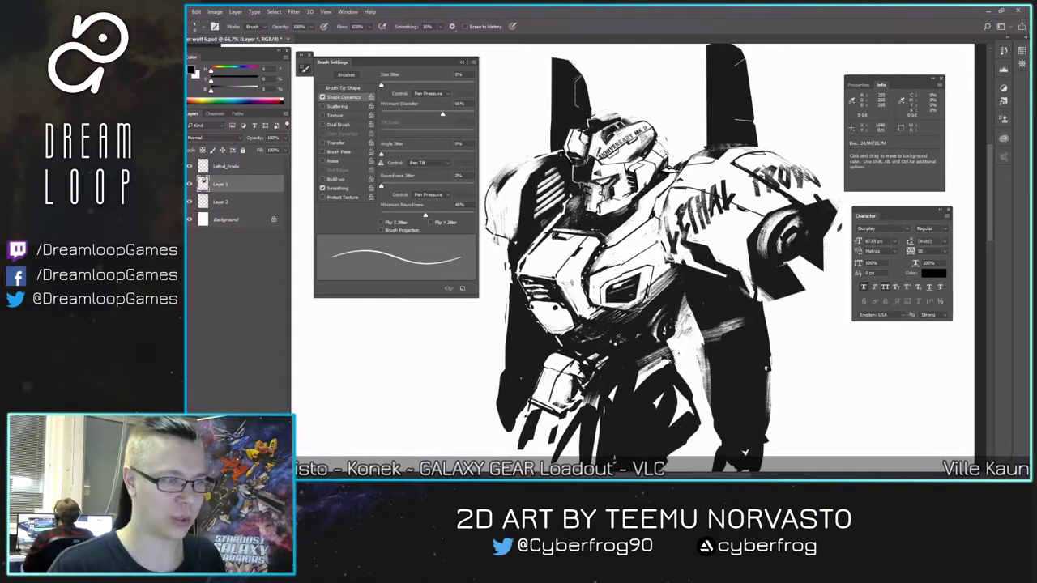
pyautogui.press('b')
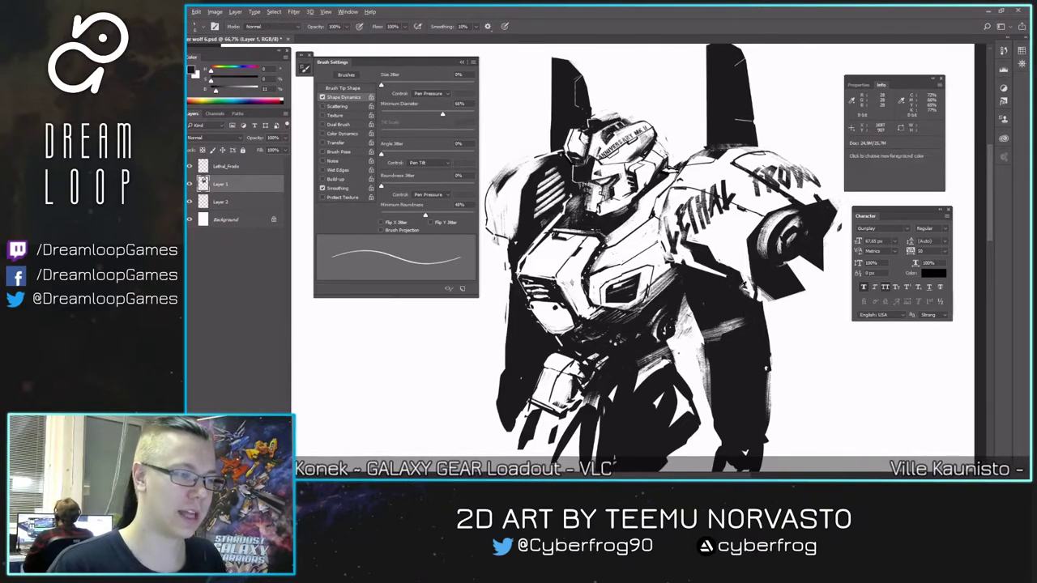
pyautogui.press('e')
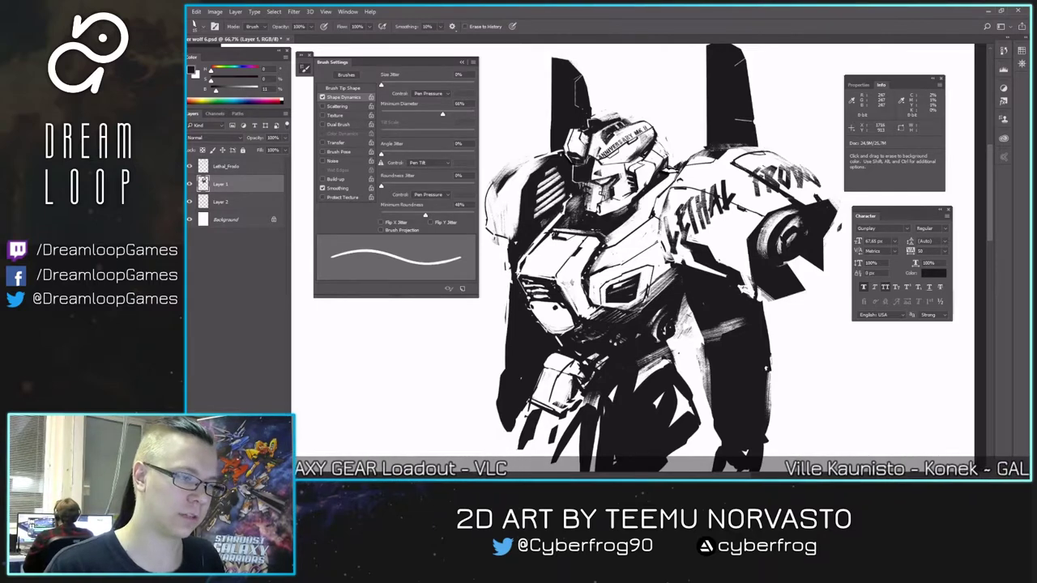
pyautogui.press('b')
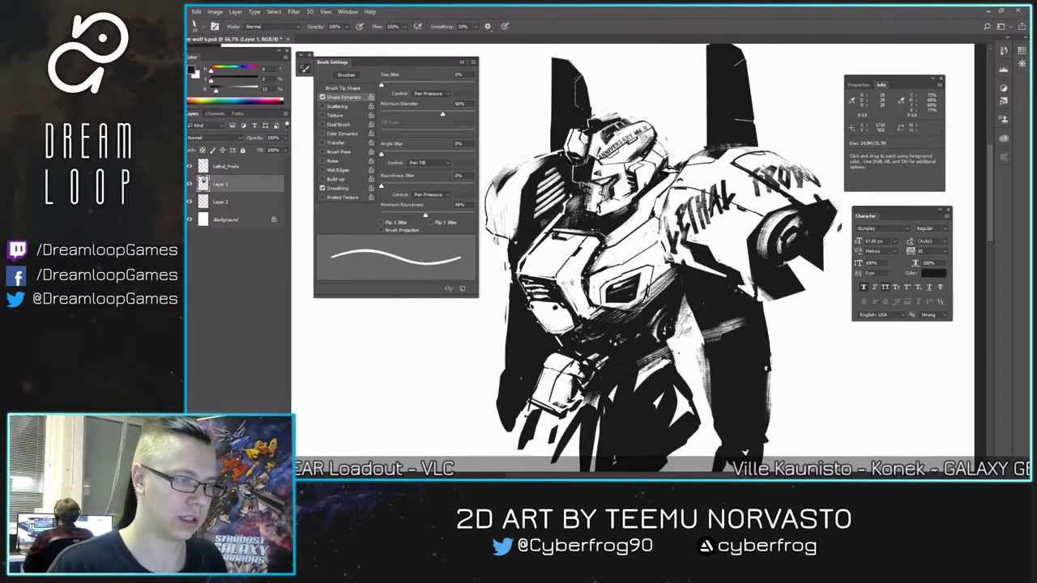
# - Compare the mirrored views and rework the underside of the LETHAL shoulder armor with a larger brush, alternating white and dark
pyautogui.hotkey('ctrl', 'shift', 'h')
pyautogui.moveTo(624, 273); pyautogui.dragTo(725, 281)
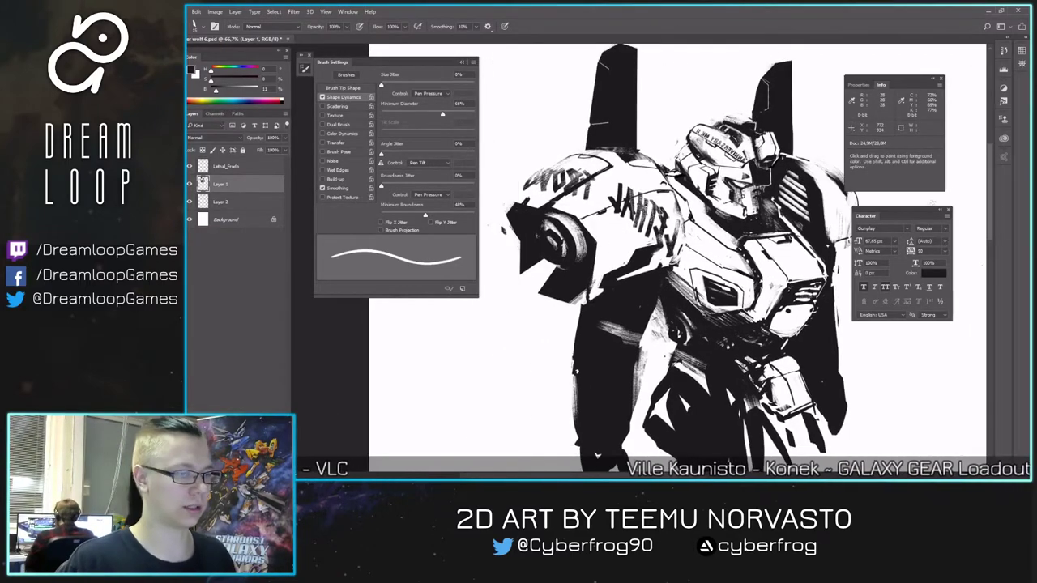
pyautogui.hotkey('ctrl', 'shift', 'h')
pyautogui.moveTo(658, 340); pyautogui.dragTo(510, 315)
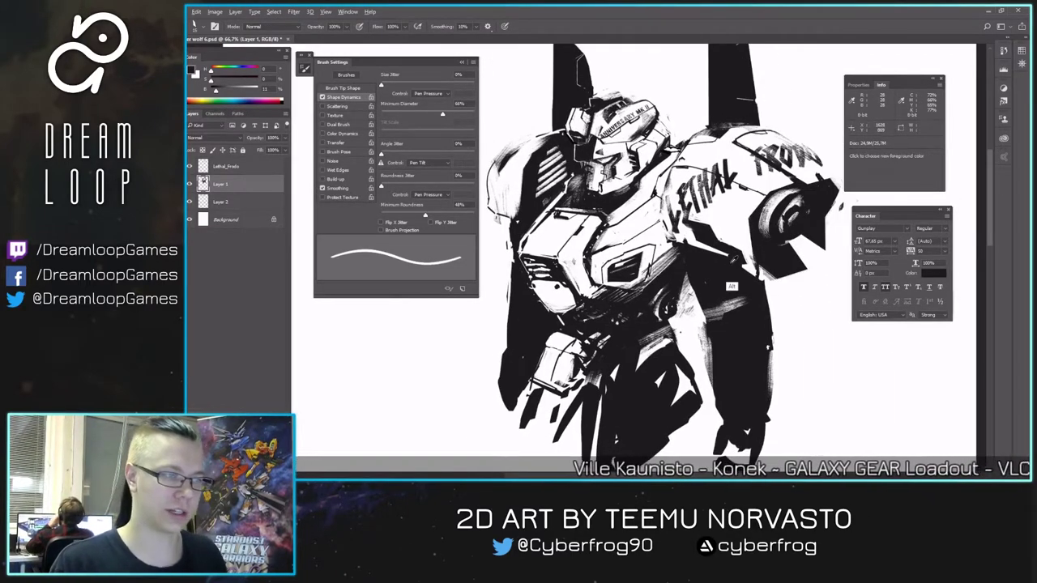
pyautogui.keyDown('alt'); pyautogui.click(681, 266); pyautogui.keyUp('alt')
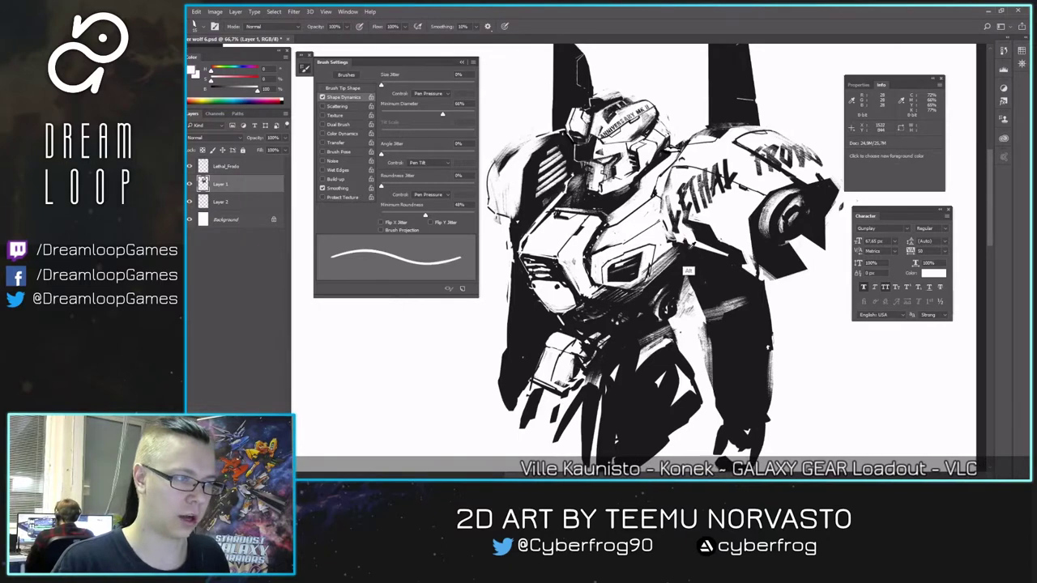
pyautogui.press('x')
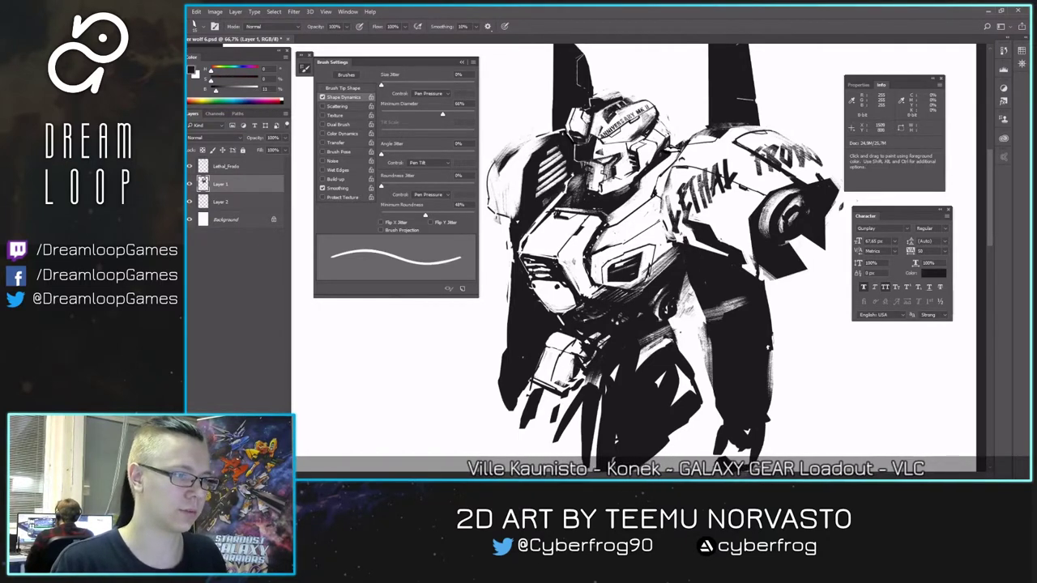
pyautogui.press('x')
pyautogui.press('x')
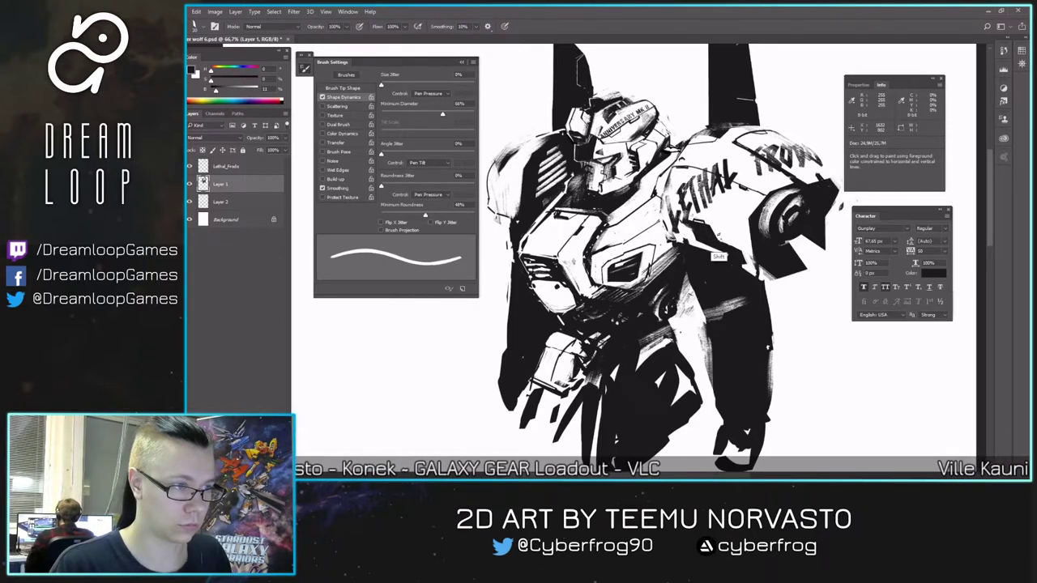
# - Sharpen the dark shapes under the LETHAL shoulder armor with straight strokes of a smaller brush
pyautogui.press('shift')
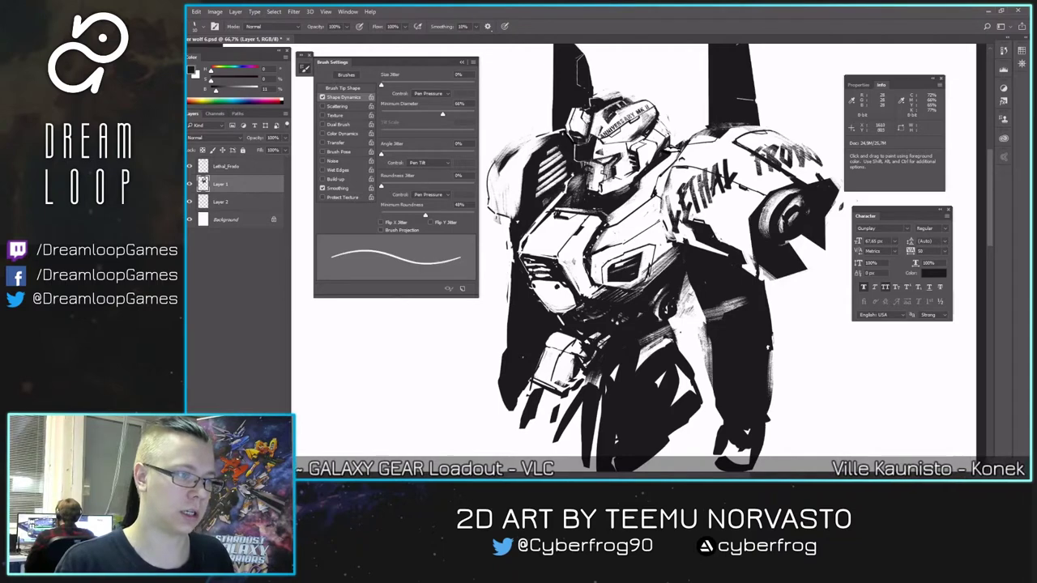
pyautogui.press('shift')
pyautogui.press('alt')
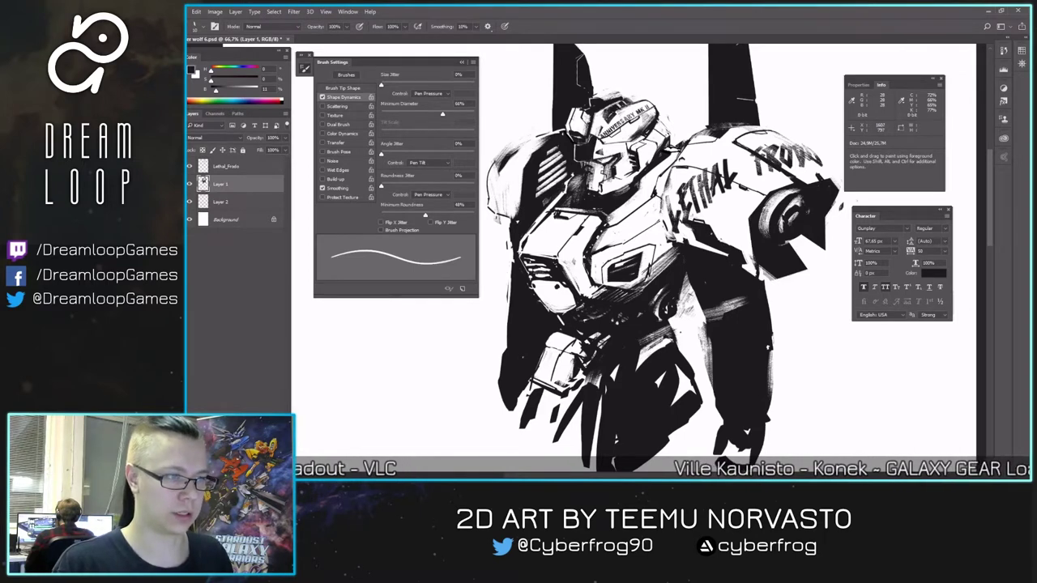
pyautogui.press('shift')
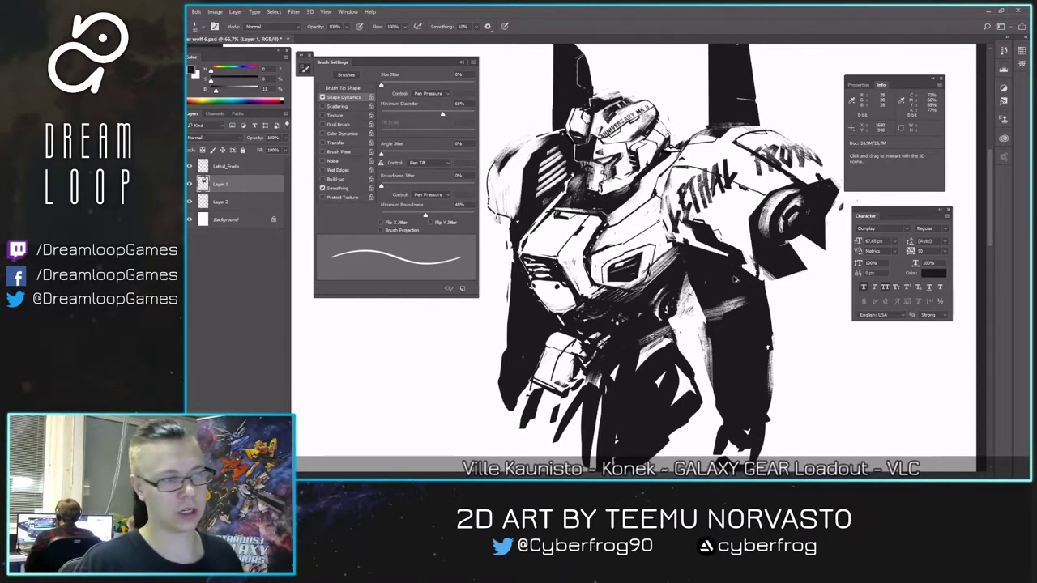
# - Compare the mirrored and normal views of the whole mech before continuing on the torso
pyautogui.hotkey('ctrl', 'shift', 'h')
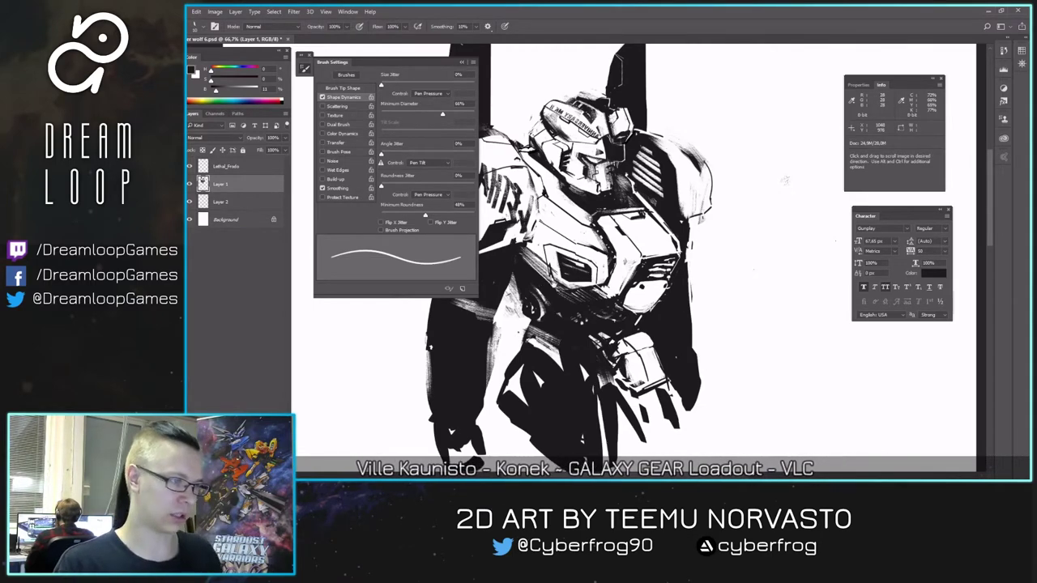
pyautogui.moveTo(733, 276); pyautogui.dragTo(773, 278)
pyautogui.hotkey('ctrl', '-')
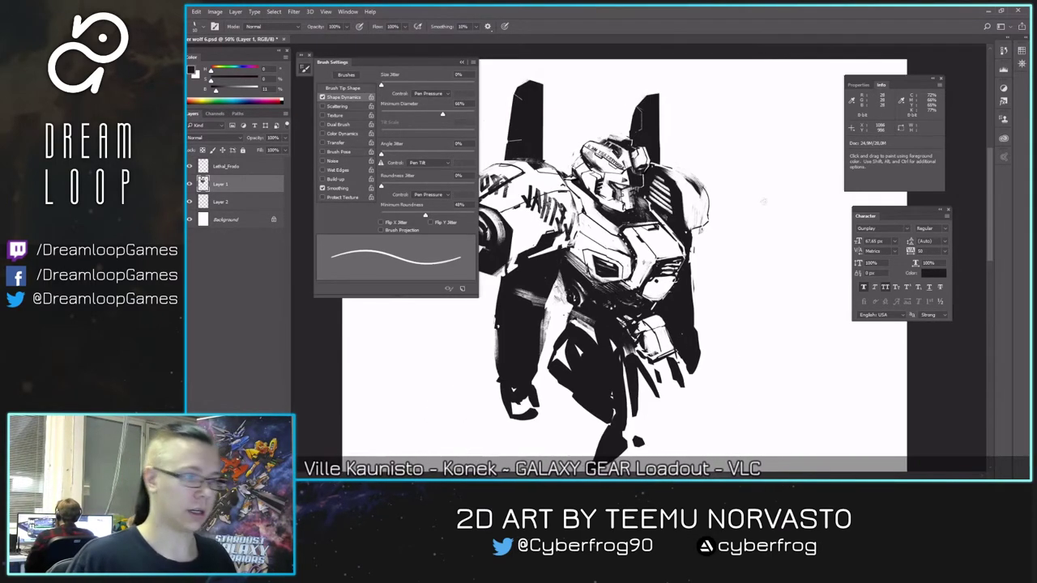
pyautogui.moveTo(510, 308); pyautogui.dragTo(559, 306)
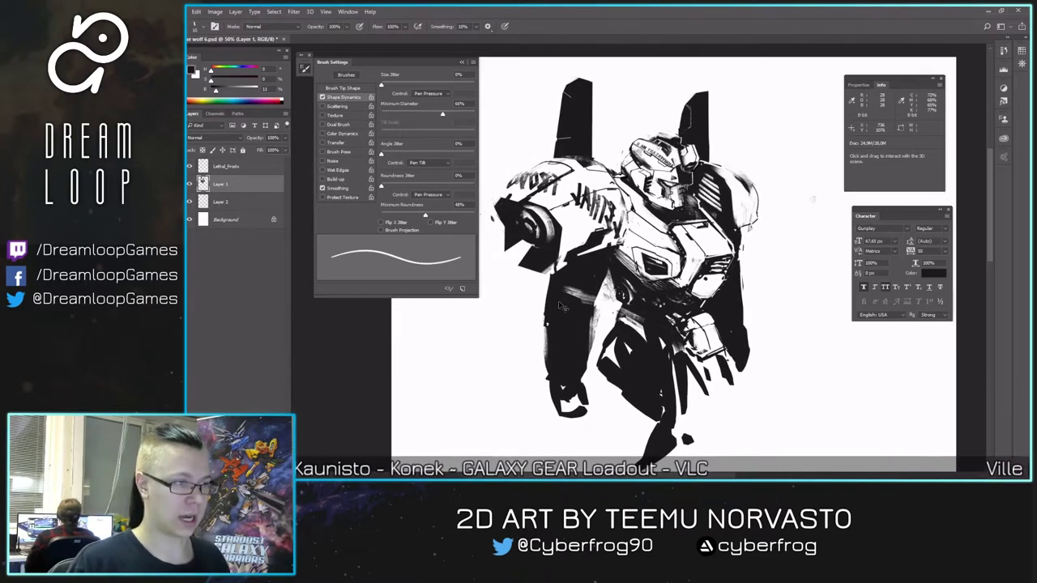
pyautogui.hotkey('ctrl', 'shift', 'h')
pyautogui.moveTo(769, 302); pyautogui.dragTo(720, 324)
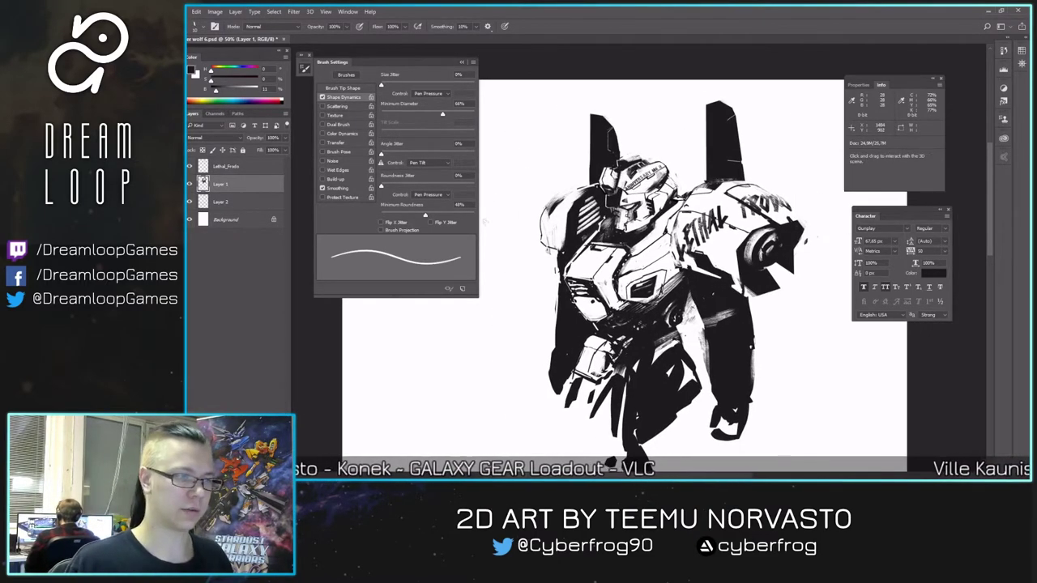
pyautogui.hotkey('ctrl', '+')
# - Lasso and delete a small area beside the waist, between the torso and the dark arm, and flip the view
pyautogui.press('e')
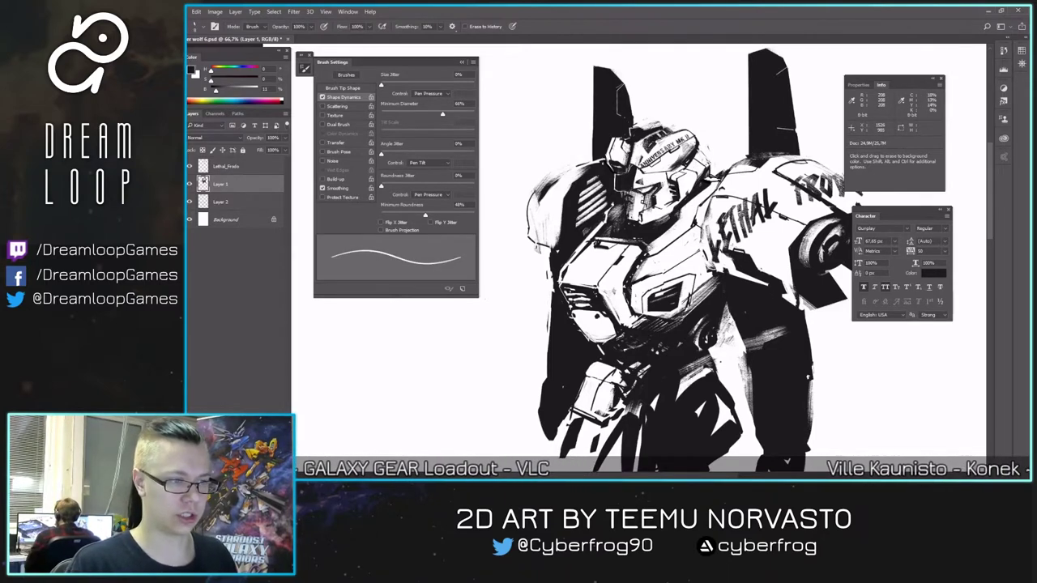
pyautogui.press(']')
pyautogui.press(']')
pyautogui.press(']')
pyautogui.press(']')
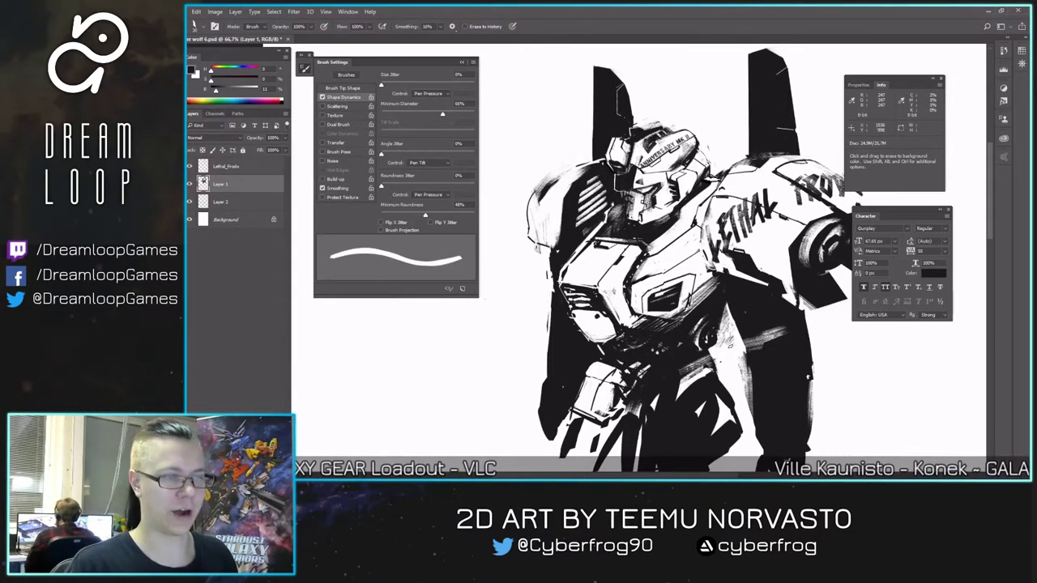
pyautogui.press('l')
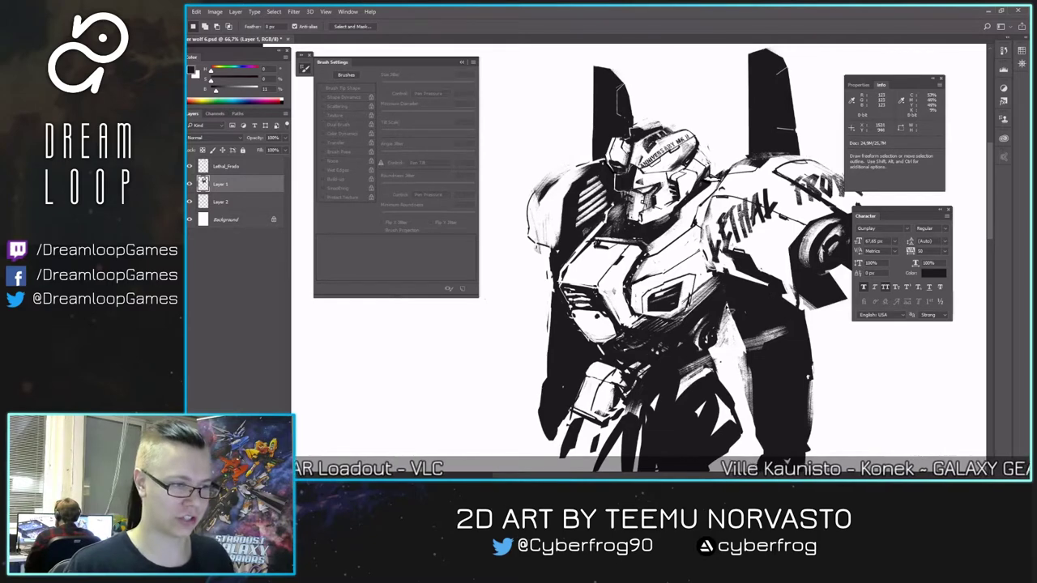
pyautogui.moveTo(737, 325); pyautogui.dragTo(735, 324)
pyautogui.press('Delete')
pyautogui.hotkey('ctrl', 'd')
pyautogui.hotkey('ctrl', 'f')
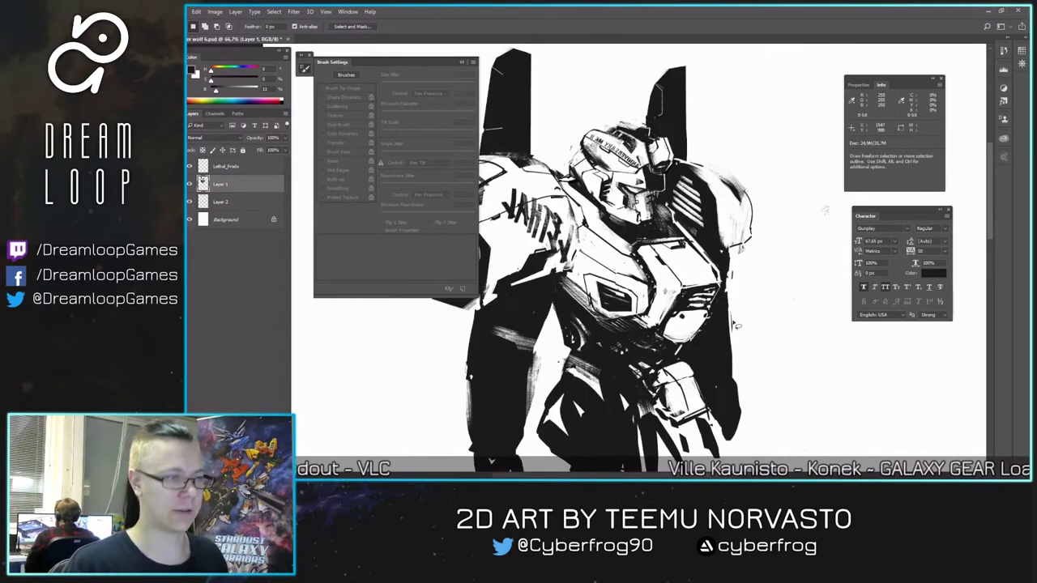
# - Touch up the waist below the chest plate with the Eraser while comparing the mirrored views
pyautogui.press('e')
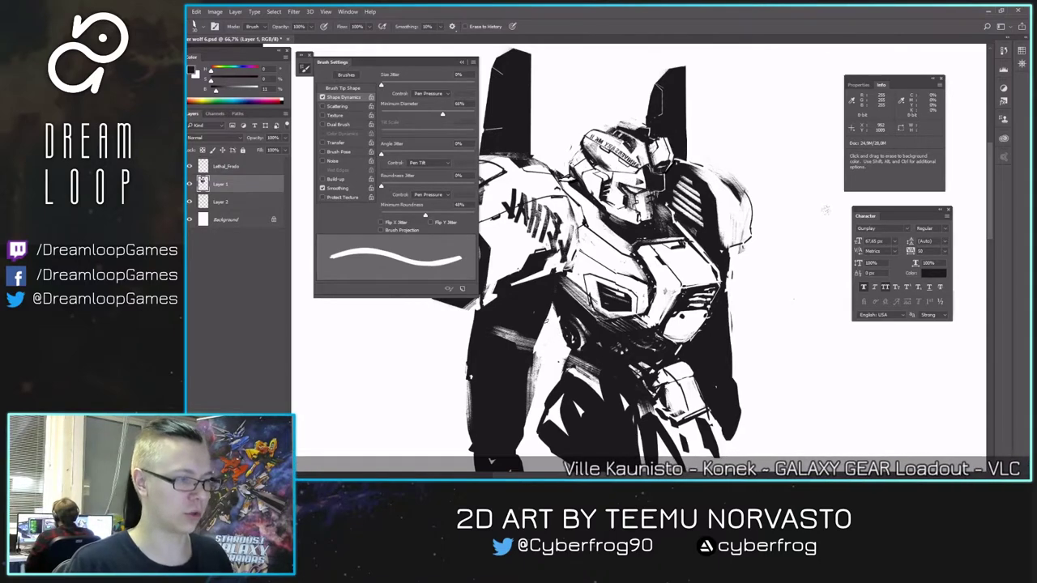
pyautogui.hotkey('ctrl', 'shift', 'h')
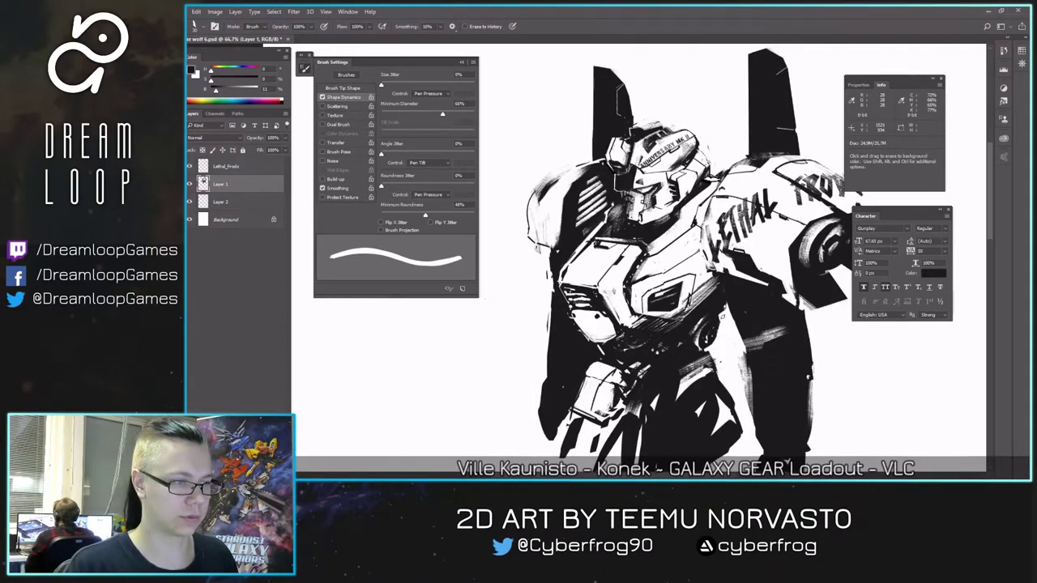
pyautogui.hotkey('ctrl', 'shift', 'h')
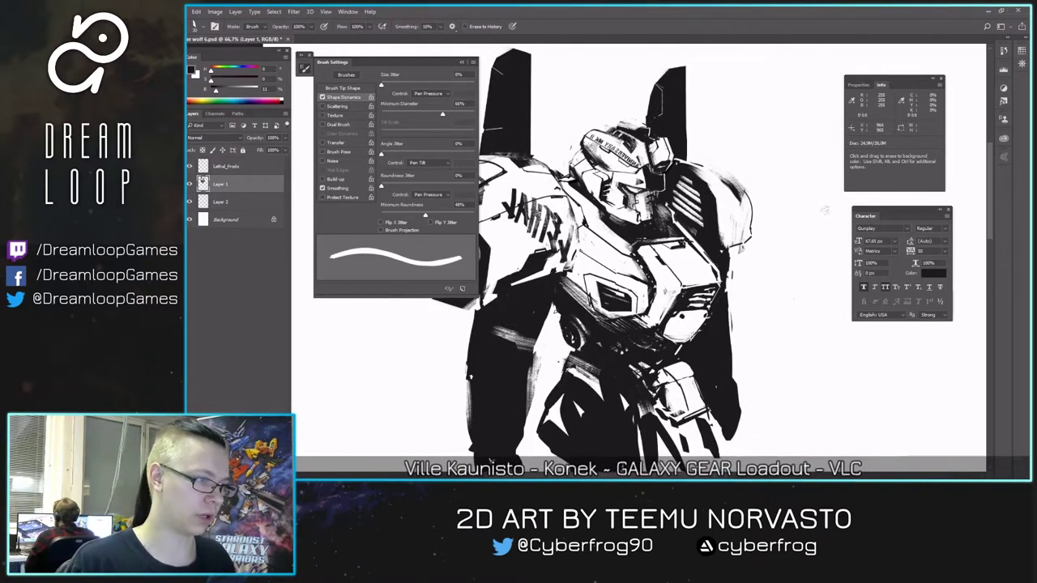
pyautogui.press('space')
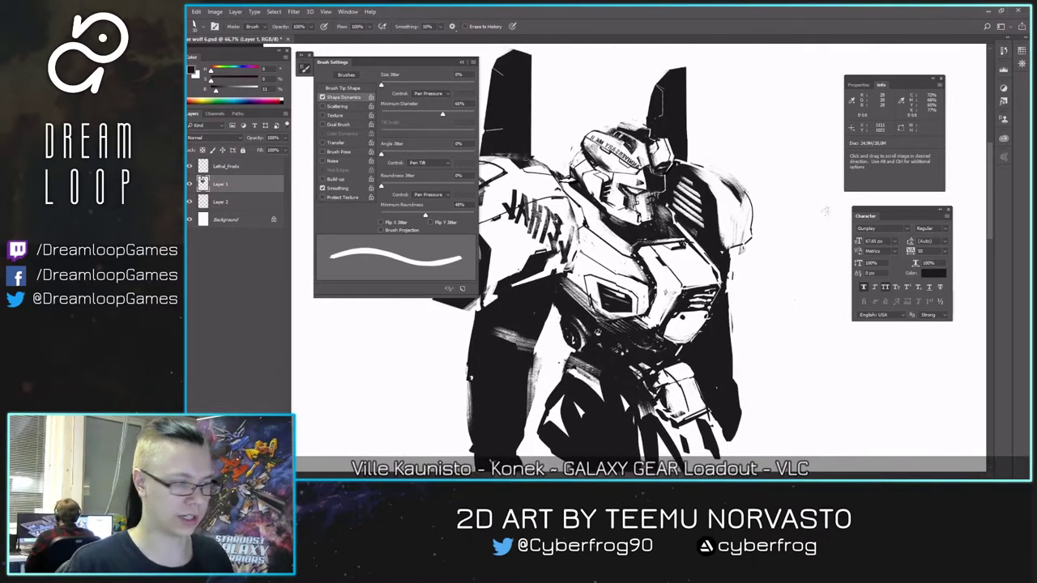
pyautogui.hotkey('ctrl', 'shift', 'h')
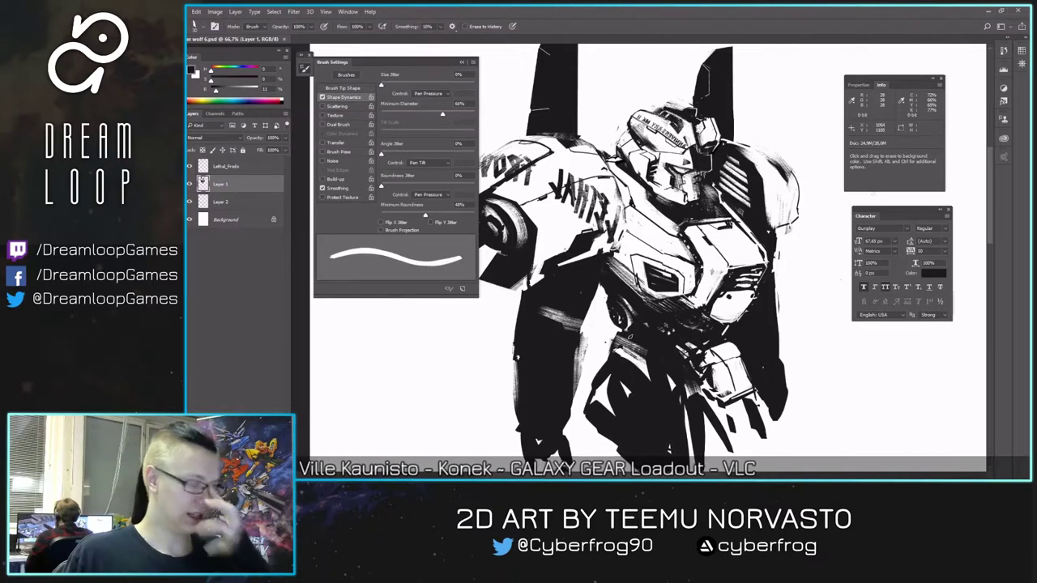
pyautogui.hotkey('ctrl', '-')
pyautogui.hotkey('ctrl', 'shift', 'h')
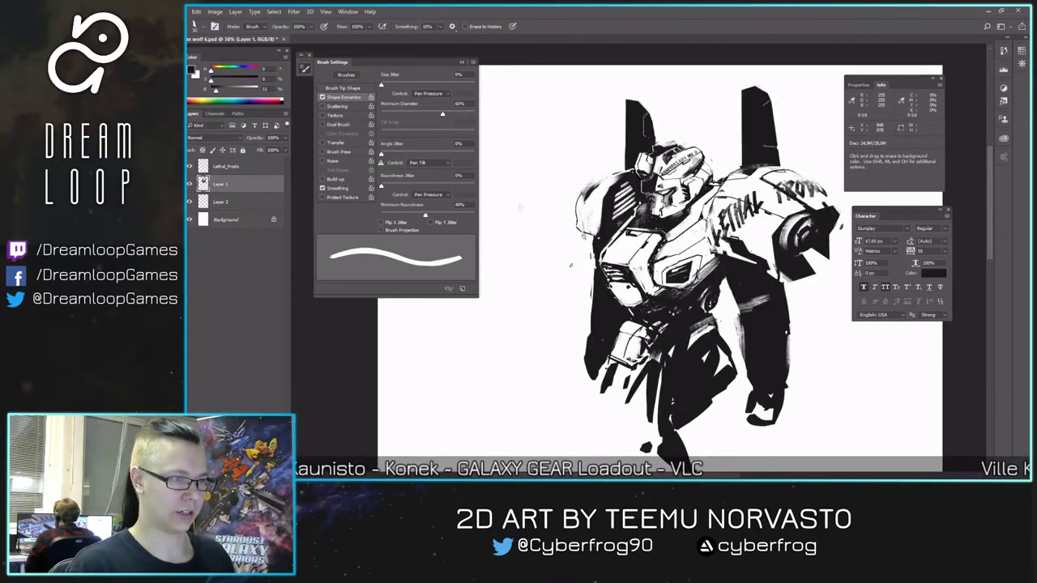
pyautogui.press('space')
pyautogui.moveTo(565, 303); pyautogui.dragTo(581, 324)
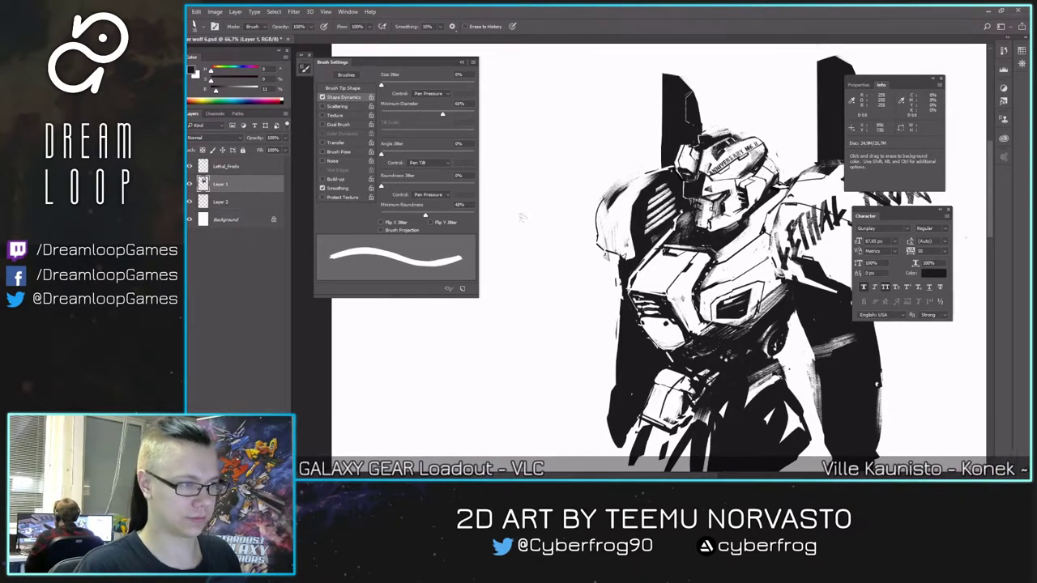
# - Check the mirrored figure from head to hand and save the illustration
pyautogui.moveTo(622, 252); pyautogui.dragTo(618, 286)
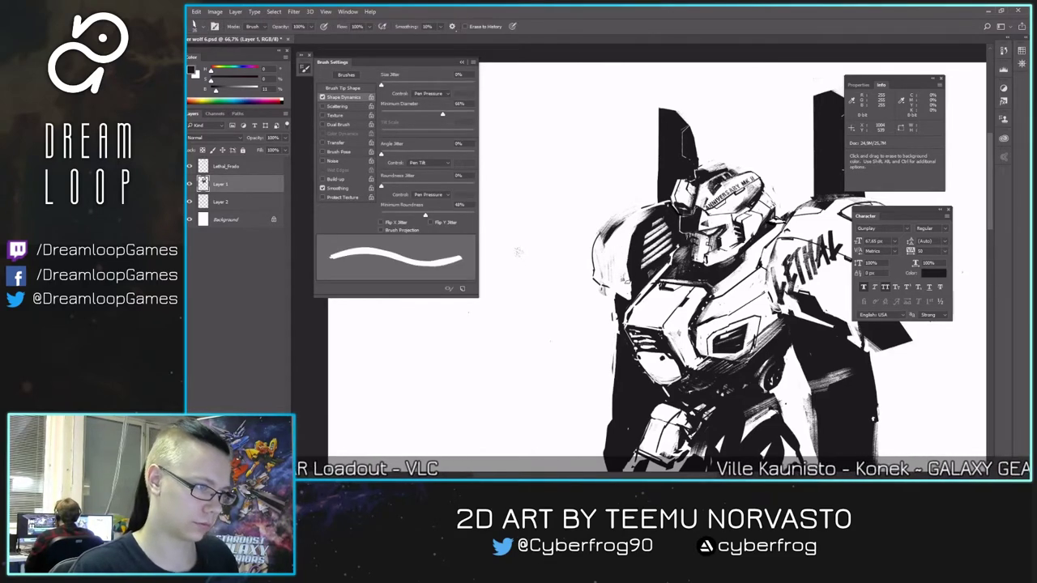
pyautogui.hotkey('ctrl', 'shift', 'h')
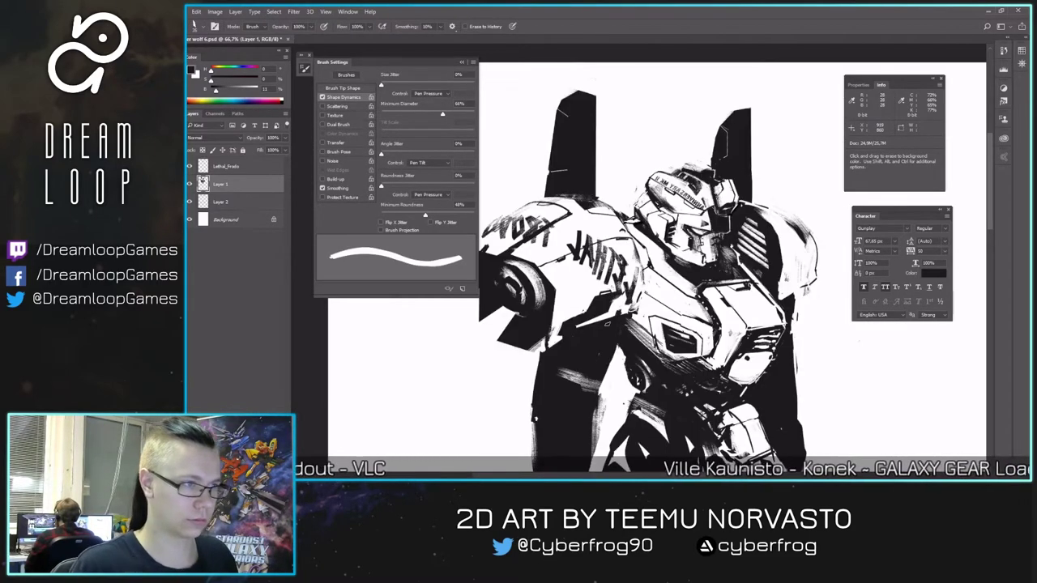
pyautogui.hotkey('ctrl', '-')
pyautogui.moveTo(670, 308); pyautogui.dragTo(693, 253)
pyautogui.hotkey('ctrl', 's')
pyautogui.hotkey('ctrl', '+')
pyautogui.moveTo(707, 380); pyautogui.dragTo(683, 355)
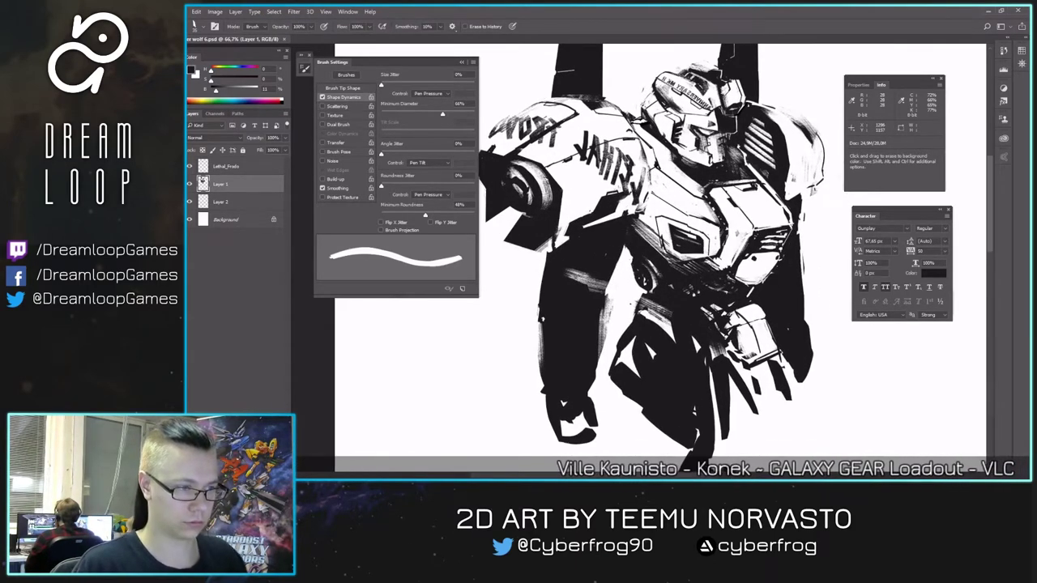
# - Refine the forearm and hand armor with a smaller Eraser and add panel lines with the Brush
pyautogui.press('[')
pyautogui.press('[')
pyautogui.press('[')
pyautogui.moveTo(722, 313); pyautogui.dragTo(731, 325)
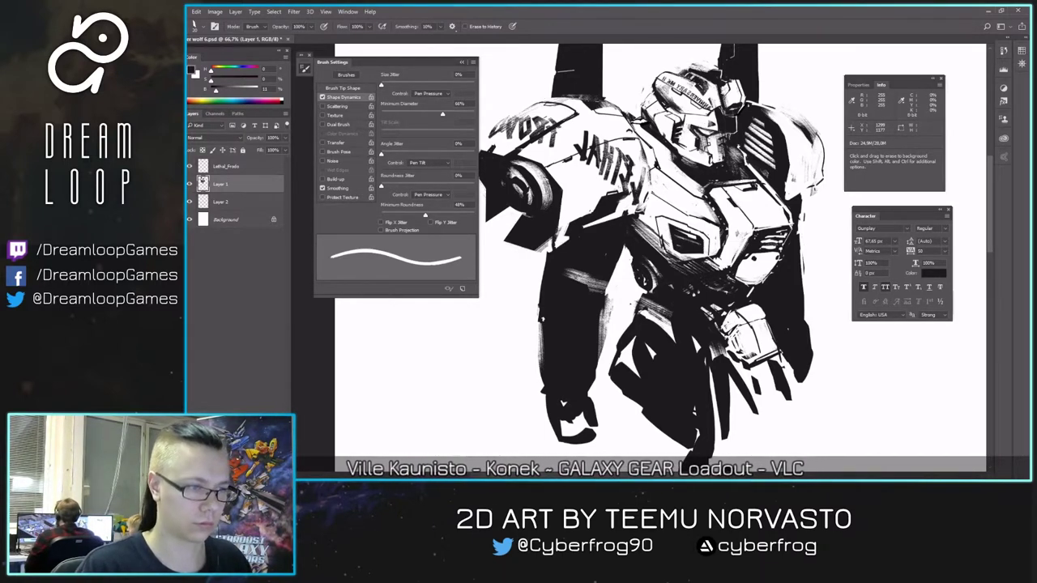
pyautogui.press('b')
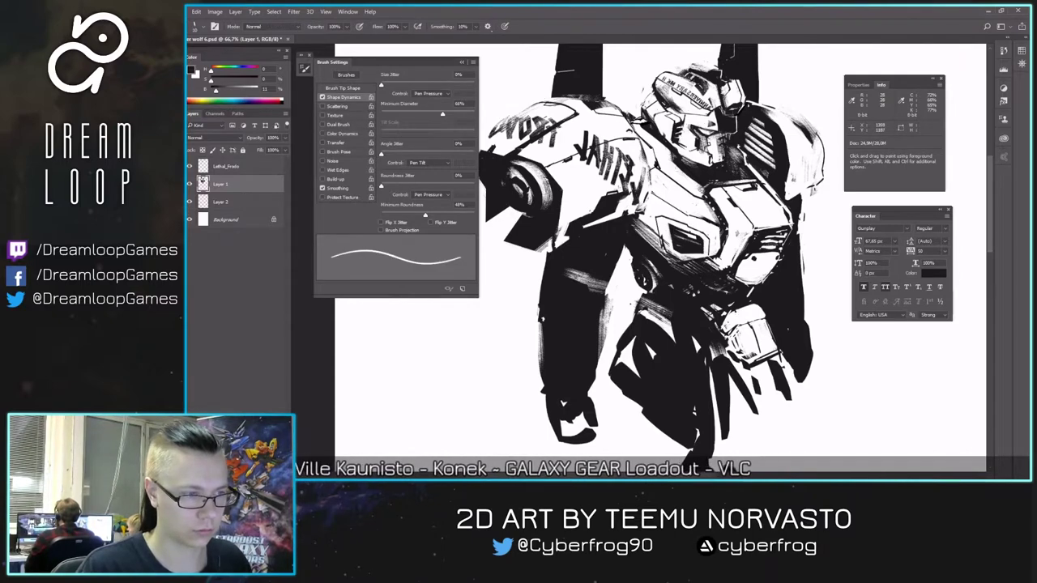
pyautogui.press('F2')
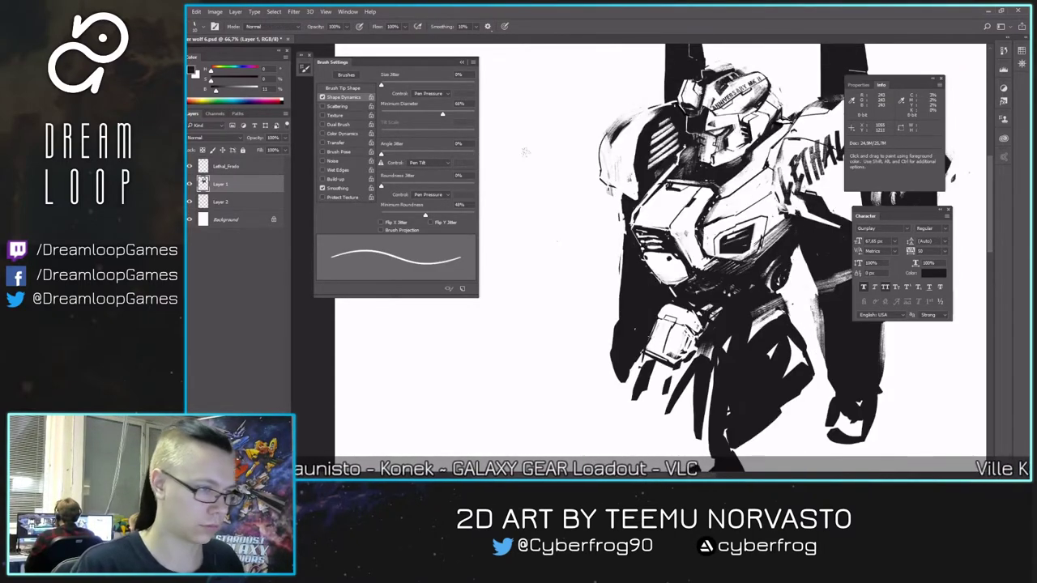
pyautogui.moveTo(659, 328)
pyautogui.mouseDown()
pyautogui.moveTo(670, 318)
pyautogui.moveTo(655, 358)
pyautogui.mouseUp()
pyautogui.press(']')
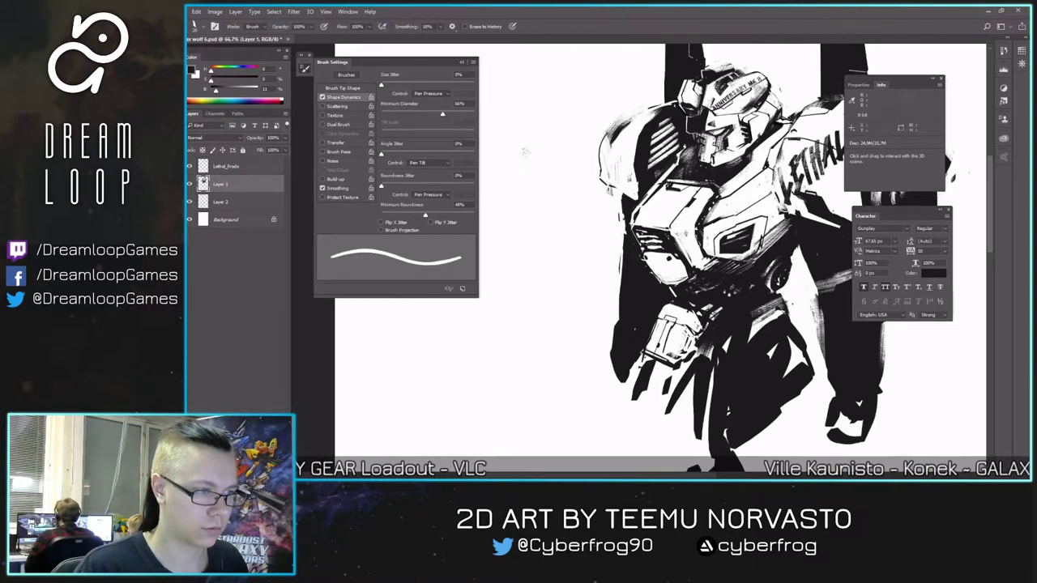
# - Rework the small shapes around the wrist and waist, alternating Eraser and Brush and comparing both mirrored views
pyautogui.press('h')
pyautogui.press('e')
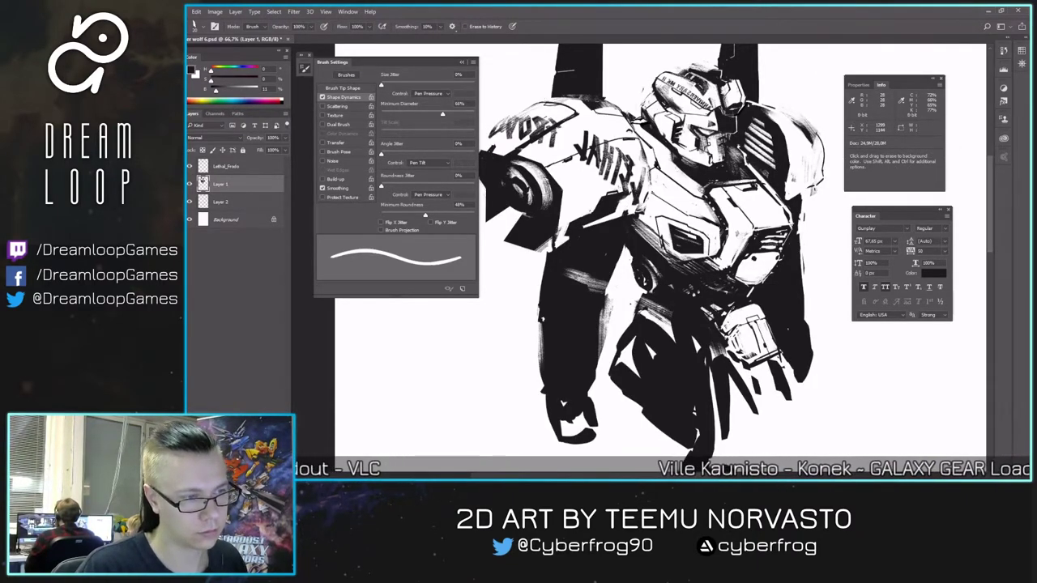
pyautogui.press('b')
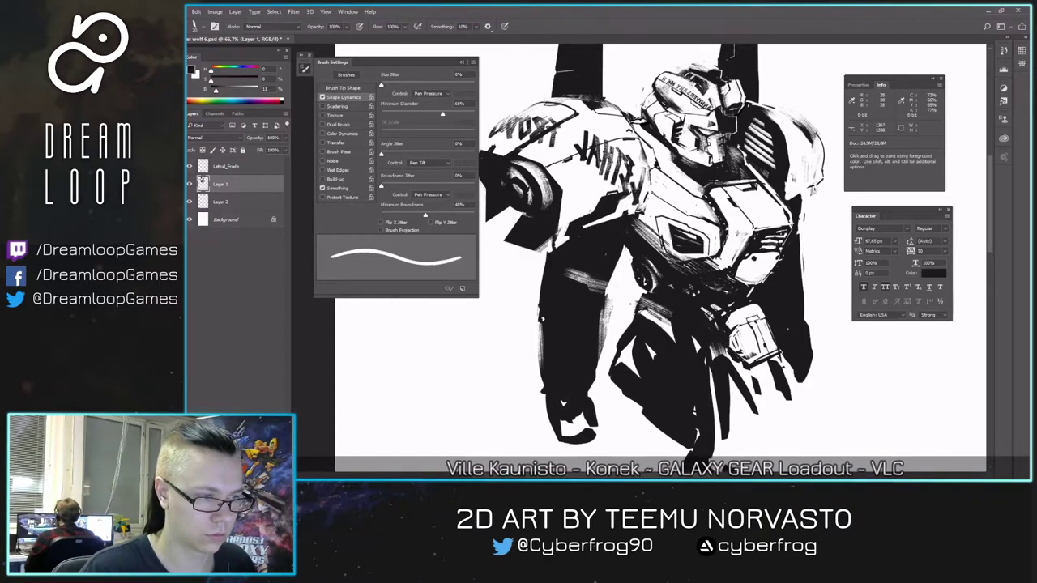
pyautogui.hotkey('ctrl', 'shift', 'h')
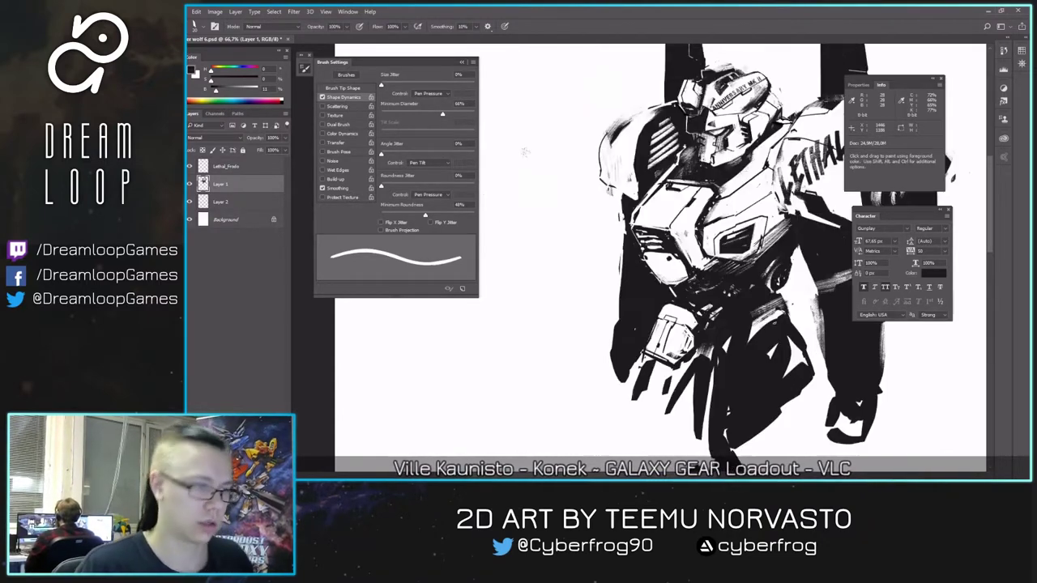
pyautogui.hotkey('ctrl', 'shift', 'h')
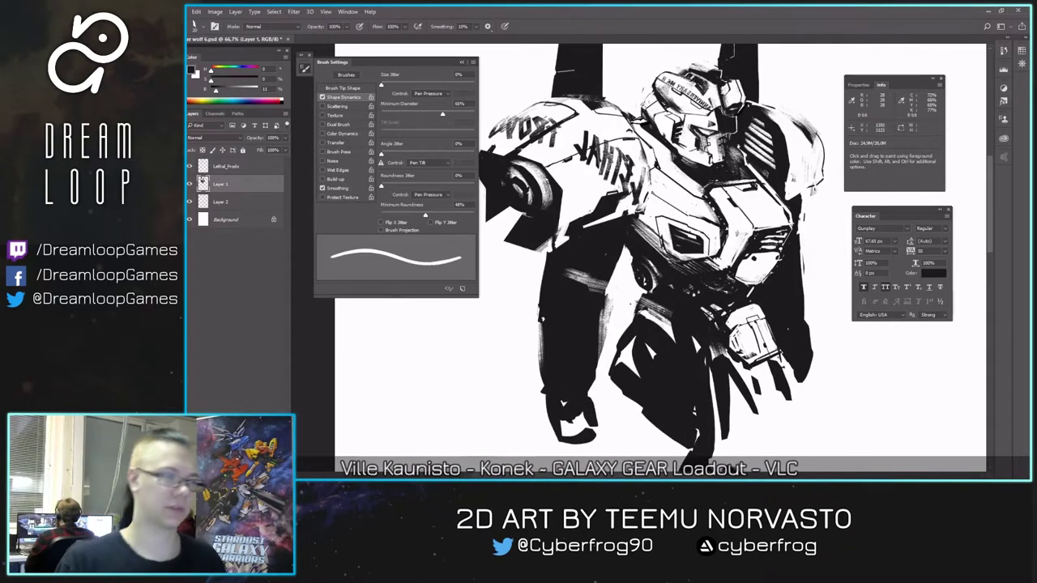
pyautogui.press('e')
pyautogui.hotkey('ctrl', 'shift', 'h')
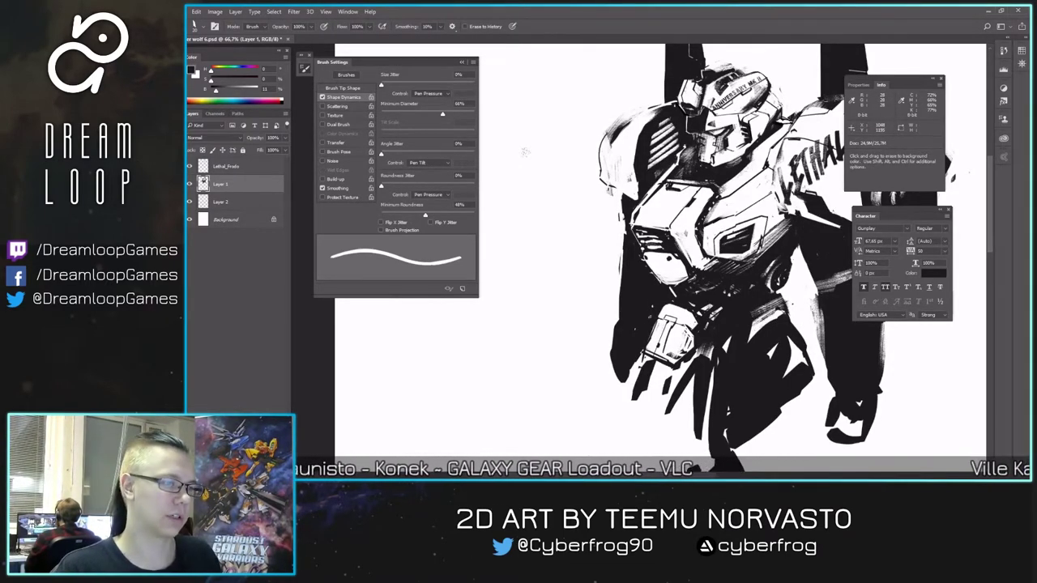
pyautogui.press('b')
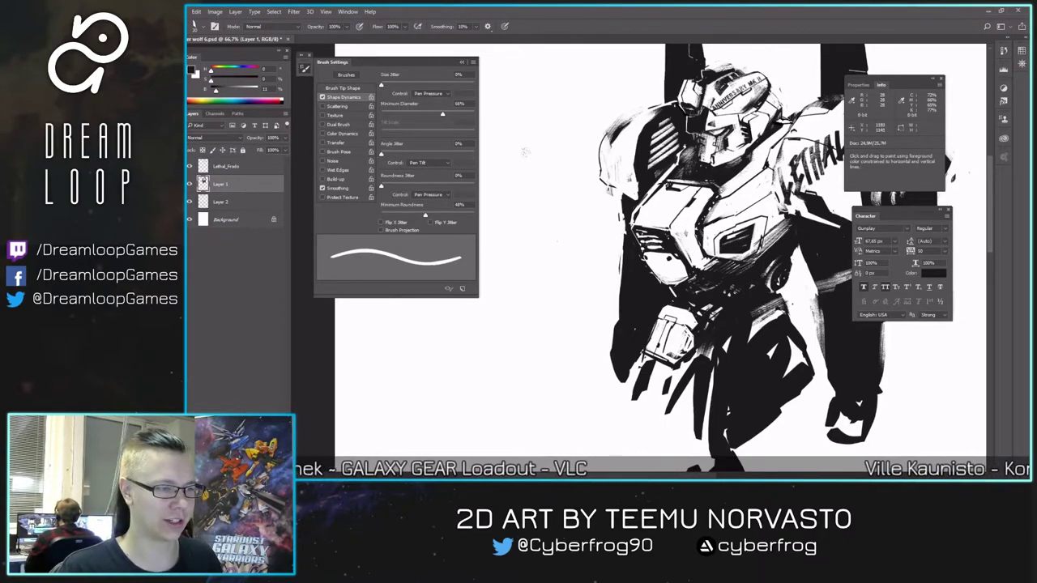
pyautogui.hotkey('ctrl', 'shift', 'h')
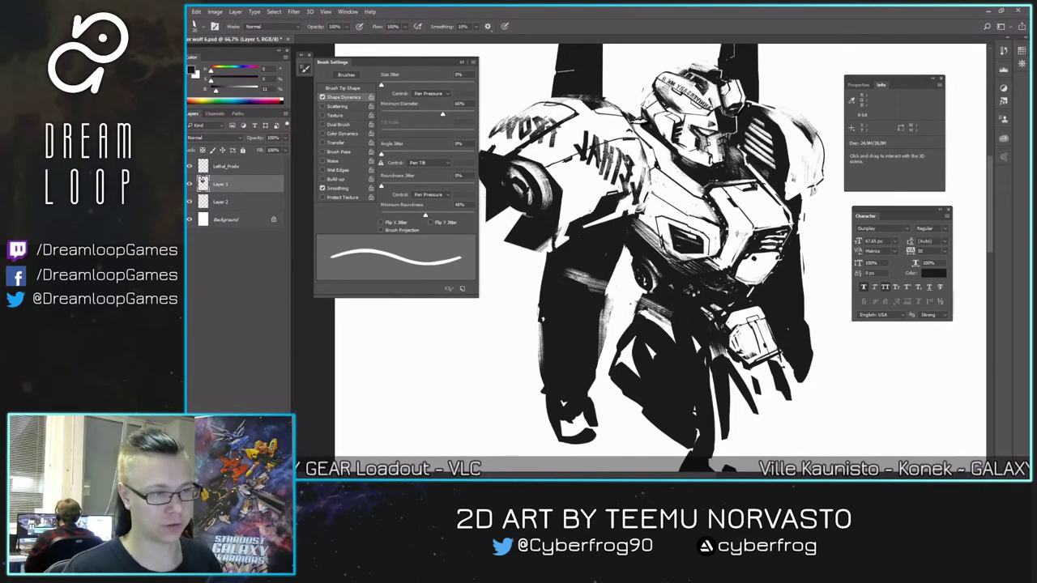
# - Reset the colours to default and check the hand and waist in the mirrored view
pyautogui.press('h')
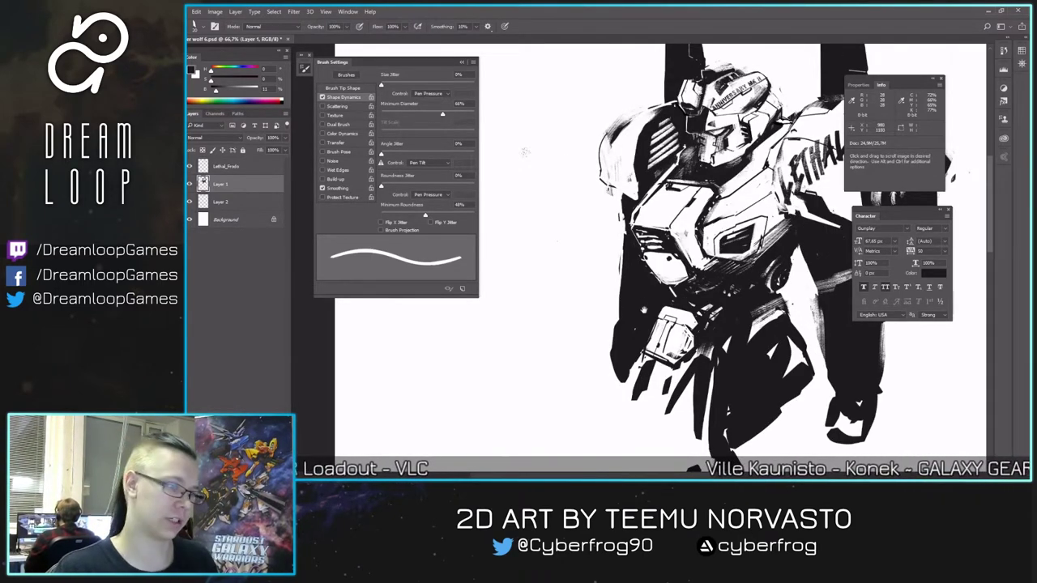
pyautogui.press('d')
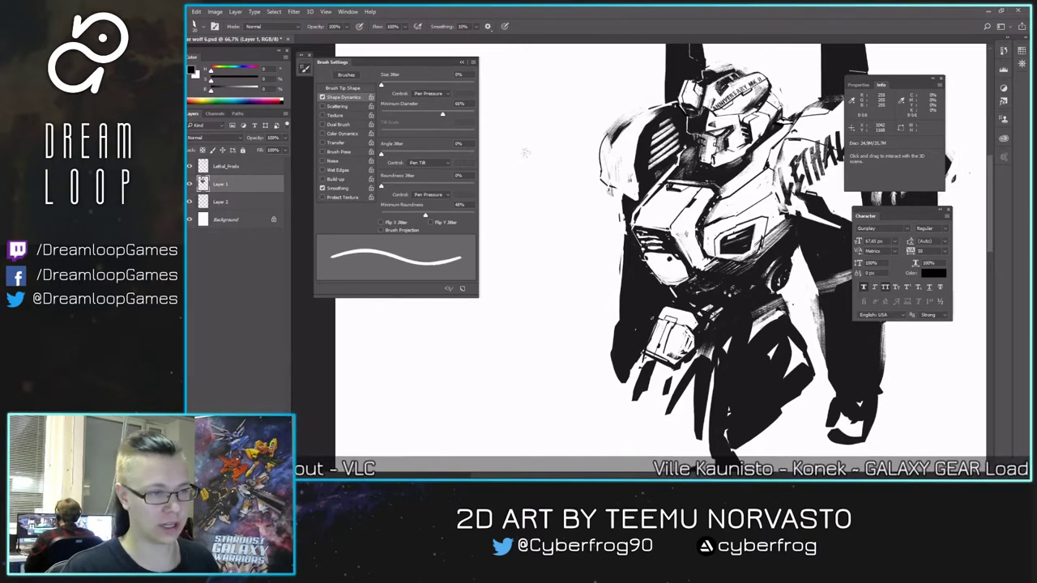
pyautogui.press('h')
pyautogui.press('h')
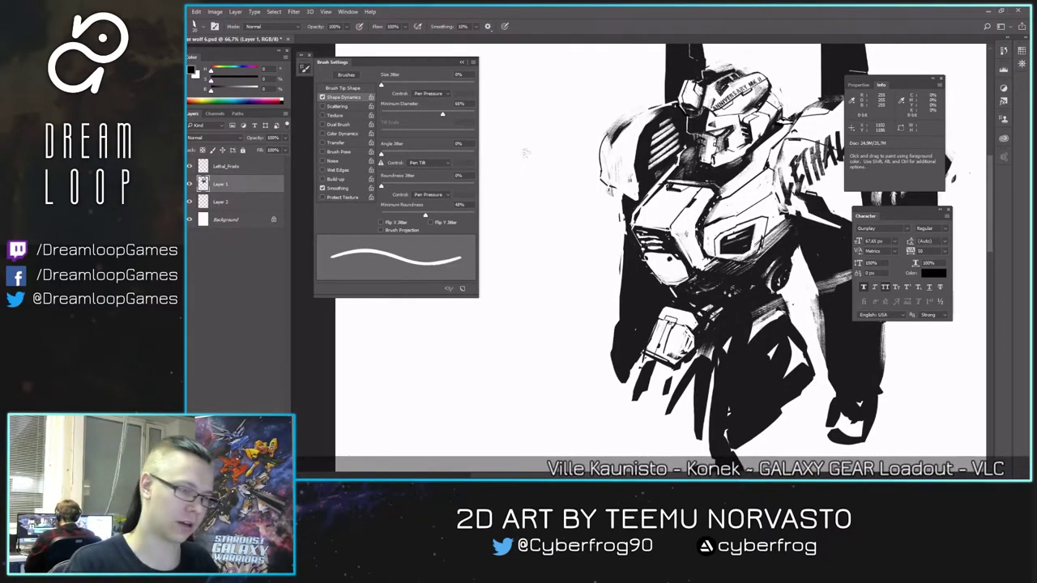
# - Review the whole figure, mirror the canvas and sample the thigh's dark tone as the painting colour
pyautogui.hotkey('ctrl', '-')
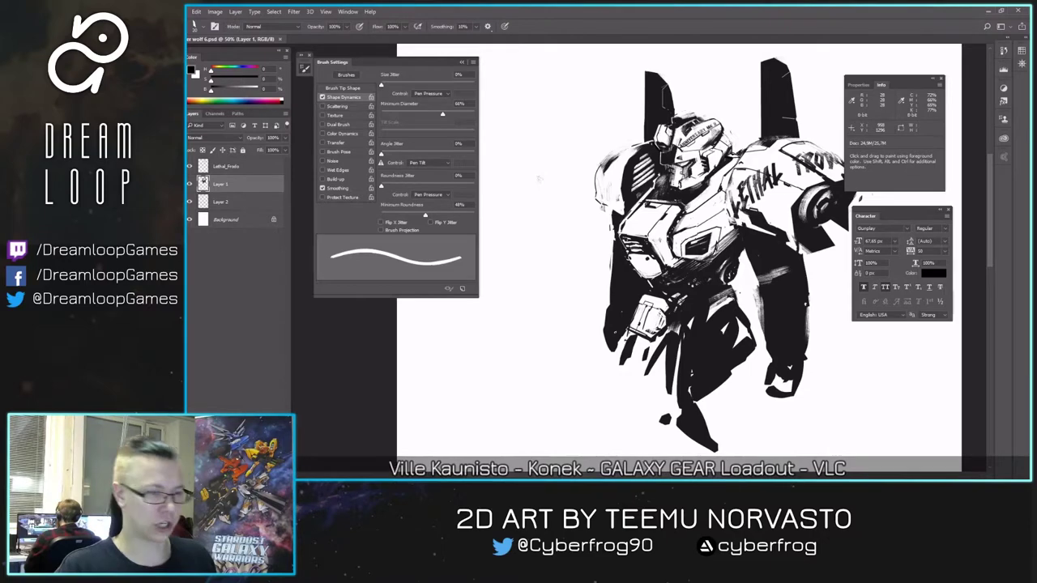
pyautogui.hotkey('ctrl', '+')
pyautogui.moveTo(584, 339); pyautogui.dragTo(554, 320)
pyautogui.hotkey('ctrl', 'shift', 'h')
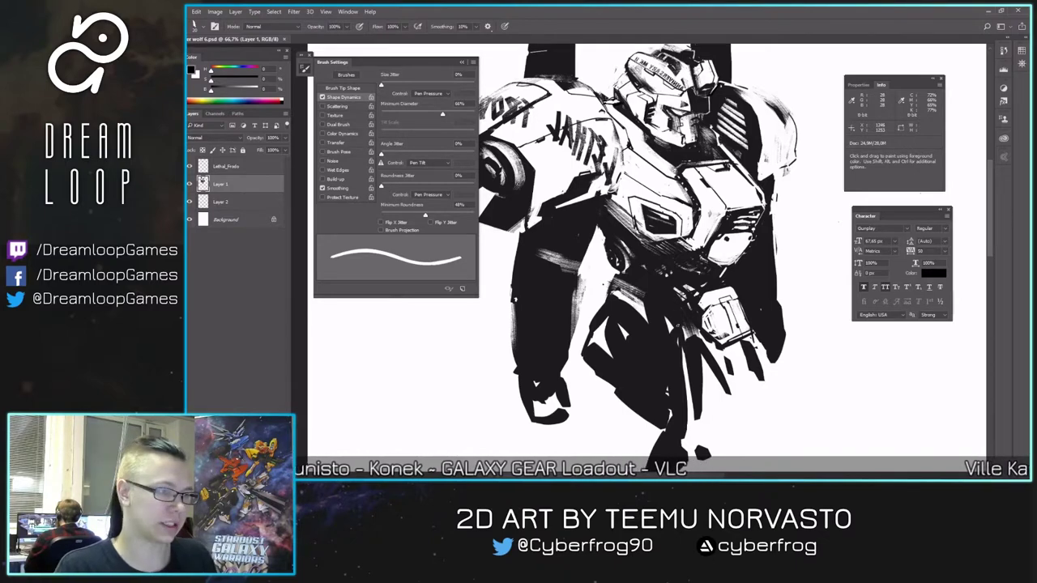
pyautogui.keyDown('alt'); pyautogui.click(648, 356); pyautogui.keyUp('alt')
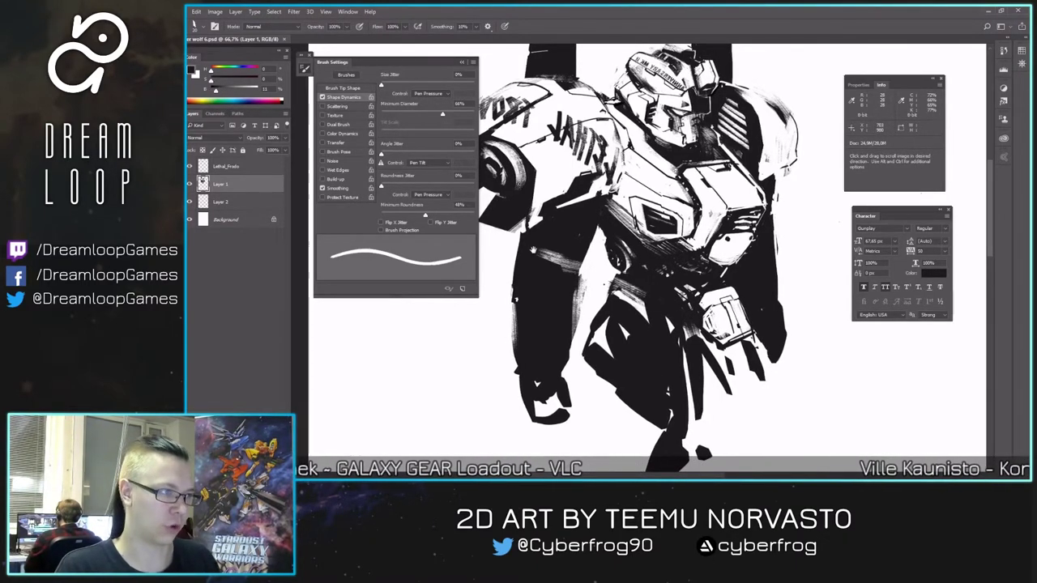
# - Touch up the near upper arm's outer edge below the shoulder plate, comparing the figure in both mirrored views
pyautogui.moveTo(522, 237); pyautogui.dragTo(524, 259)
pyautogui.press('e')
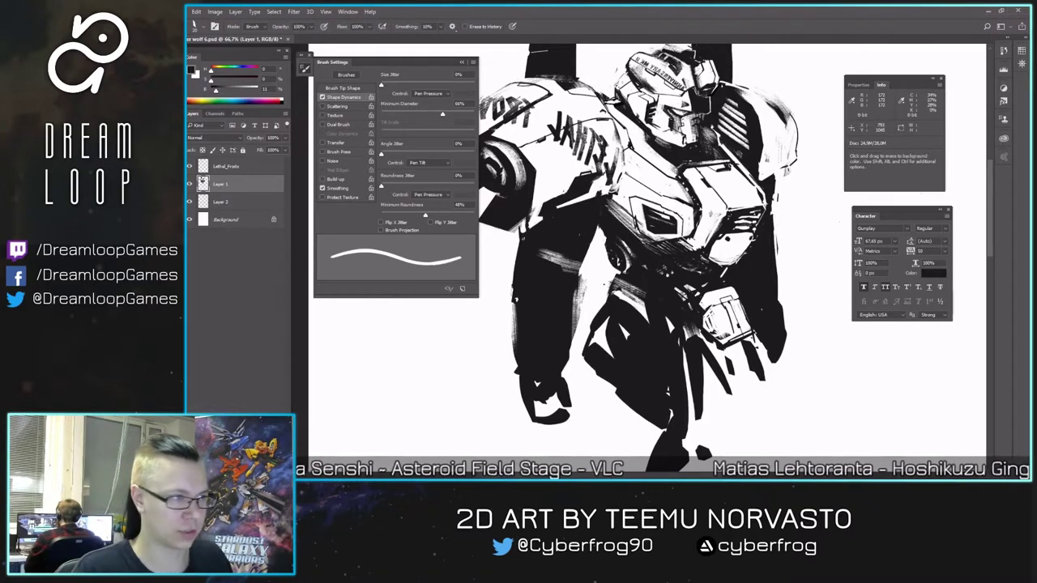
pyautogui.hotkey('ctrl', 'shift', 'h')
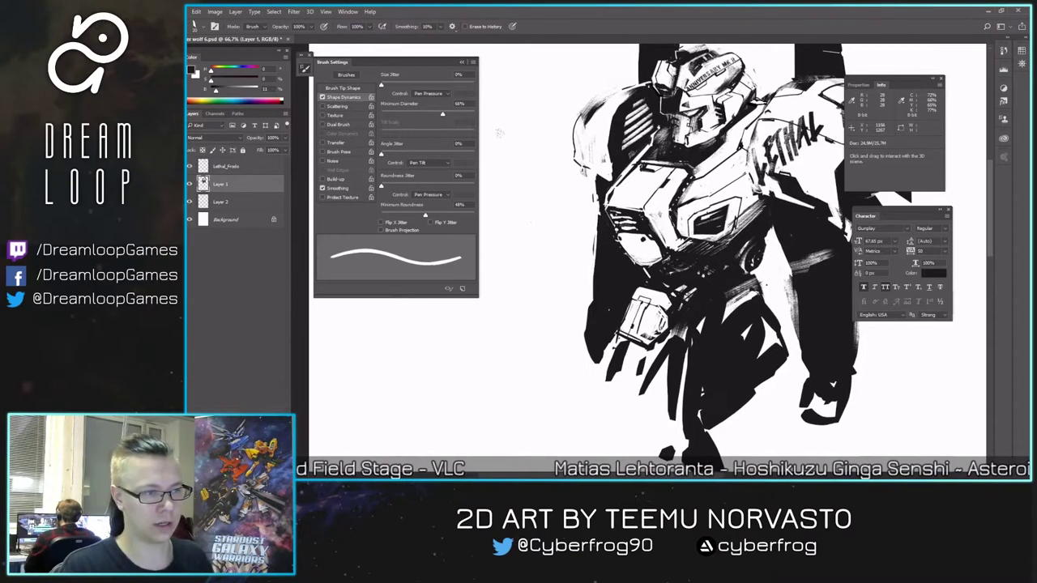
pyautogui.press('h')
pyautogui.press('b')
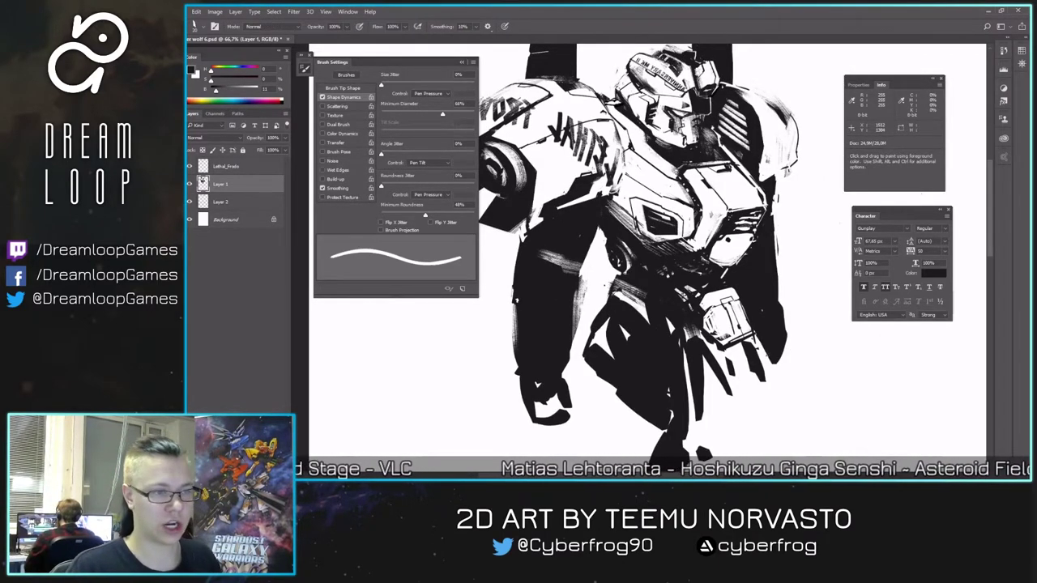
pyautogui.press('e')
pyautogui.press('h')
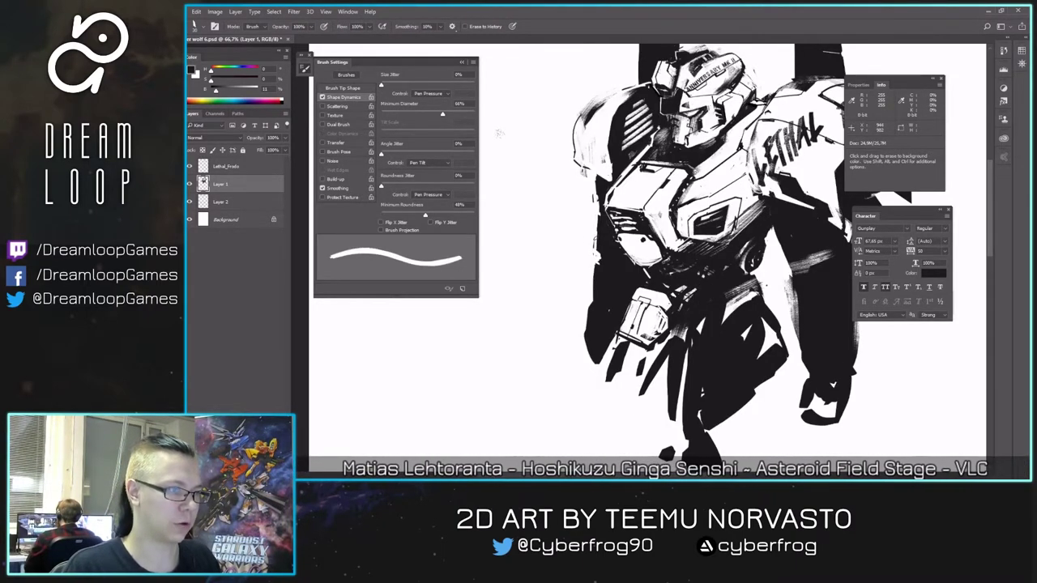
pyautogui.press('b')
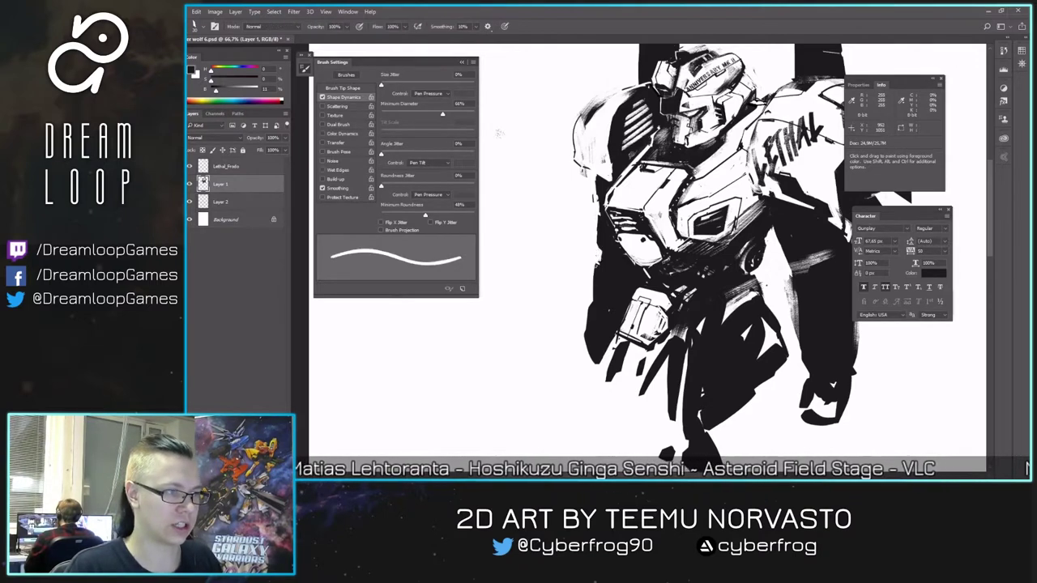
# - Thicken the far arm's dark silhouette behind the hand with a larger Brush, trim it with the Eraser and mirror the canvas
pyautogui.press(']')
pyautogui.press(']')
pyautogui.press(']')
pyautogui.moveTo(599, 251); pyautogui.dragTo(588, 360)
pyautogui.press('e')
pyautogui.moveTo(589, 306); pyautogui.dragTo(591, 361)
pyautogui.hotkey('ctrl', 'shift', 'h')
pyautogui.hotkey('ctrl', '-')
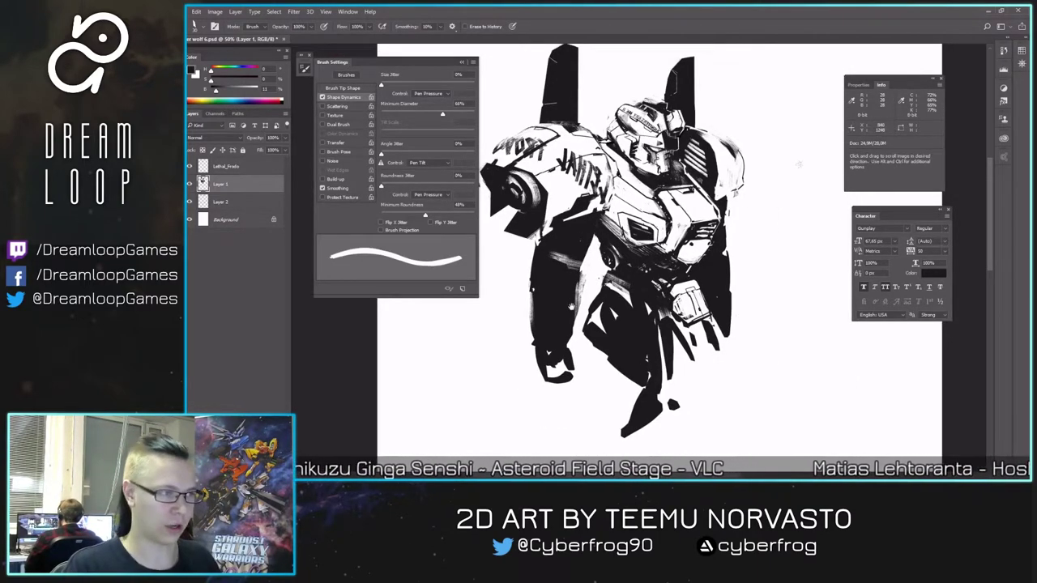
# - Refine the near arm with alternating Brush and Eraser strokes and cut a thin light panel line near the elbow
pyautogui.moveTo(800, 163); pyautogui.dragTo(811, 171)
pyautogui.press('b')
pyautogui.press('e')
pyautogui.press('b')
pyautogui.press('e')
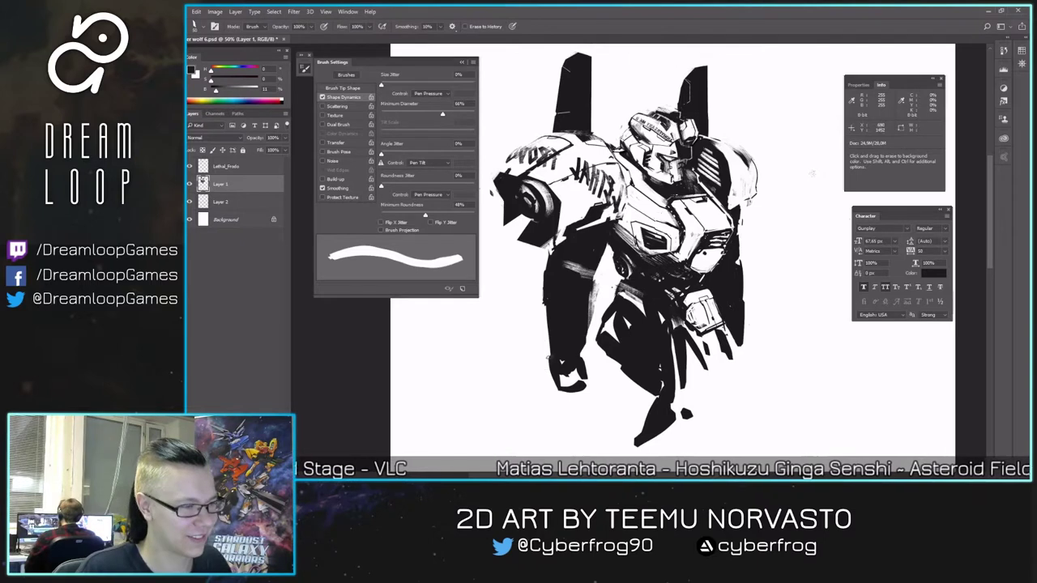
pyautogui.press('b')
pyautogui.press('e')
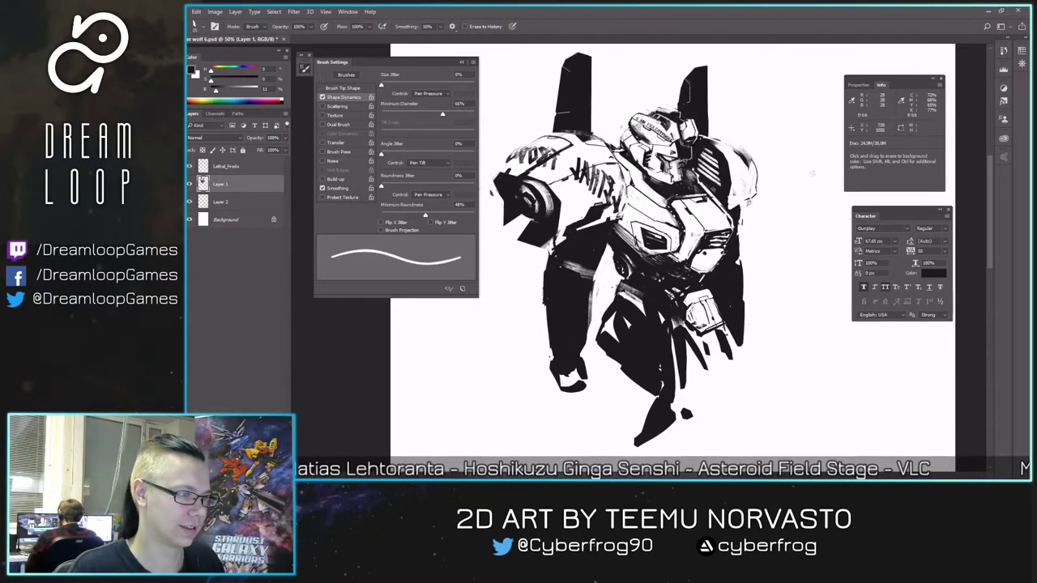
pyautogui.press(']')
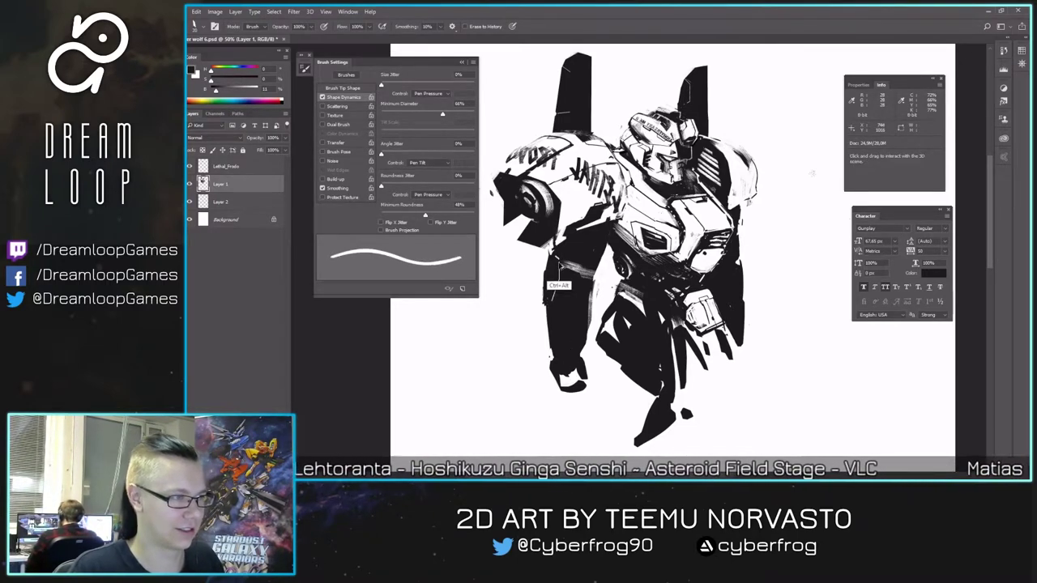
pyautogui.hotkey('ctrl', 'z')
pyautogui.moveTo(560, 259); pyautogui.dragTo(559, 281)
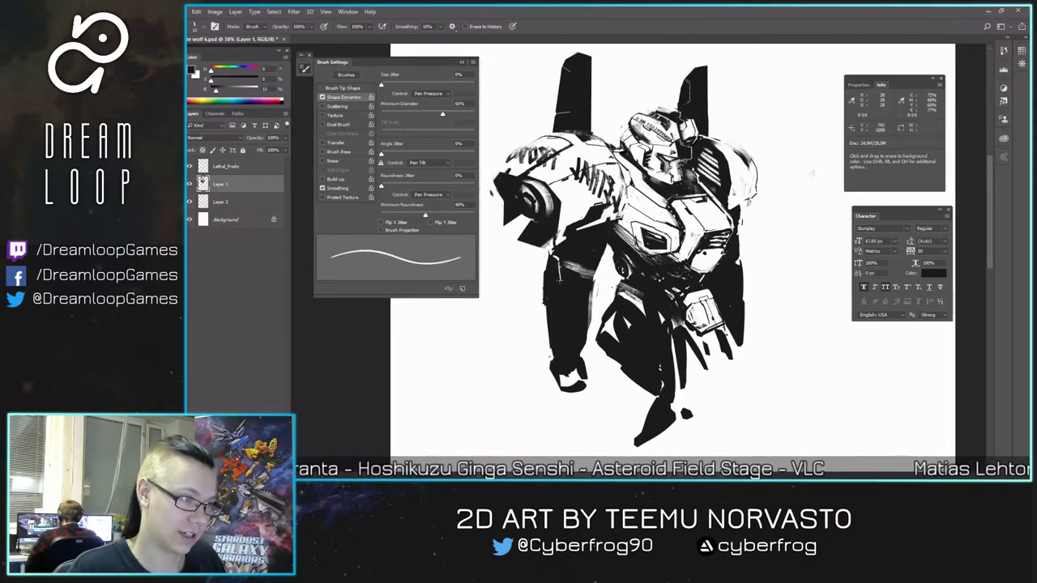
# - Darken the light band at the top of the near thigh with the Brush
pyautogui.press('b')
pyautogui.moveTo(668, 214)
pyautogui.mouseDown()
pyautogui.moveTo(643, 238)
pyautogui.moveTo(640, 225)
pyautogui.mouseUp()
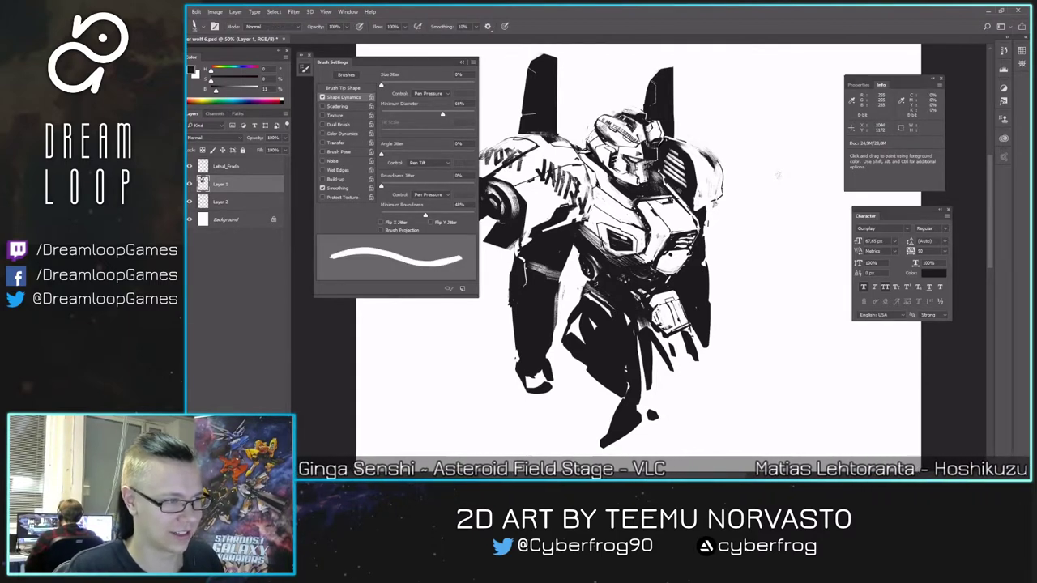
pyautogui.moveTo(593, 290); pyautogui.dragTo(614, 313)
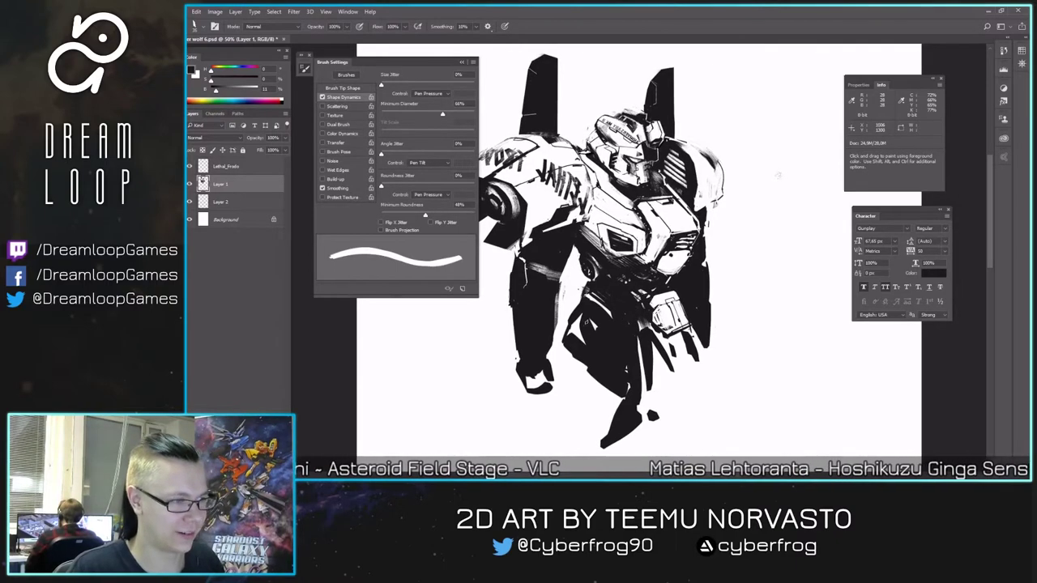
pyautogui.press('e')
pyautogui.moveTo(561, 290); pyautogui.dragTo(636, 280)
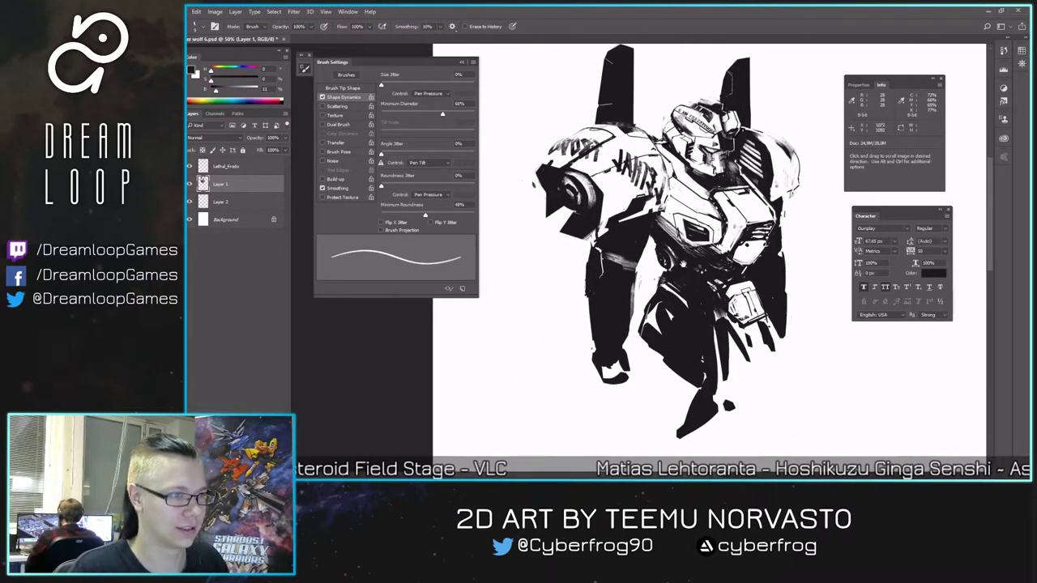
# - Add small dark marks to the large shoulder plate below the lettering with a smaller Brush
pyautogui.press('b')
pyautogui.hotkey('ctrl', '+')
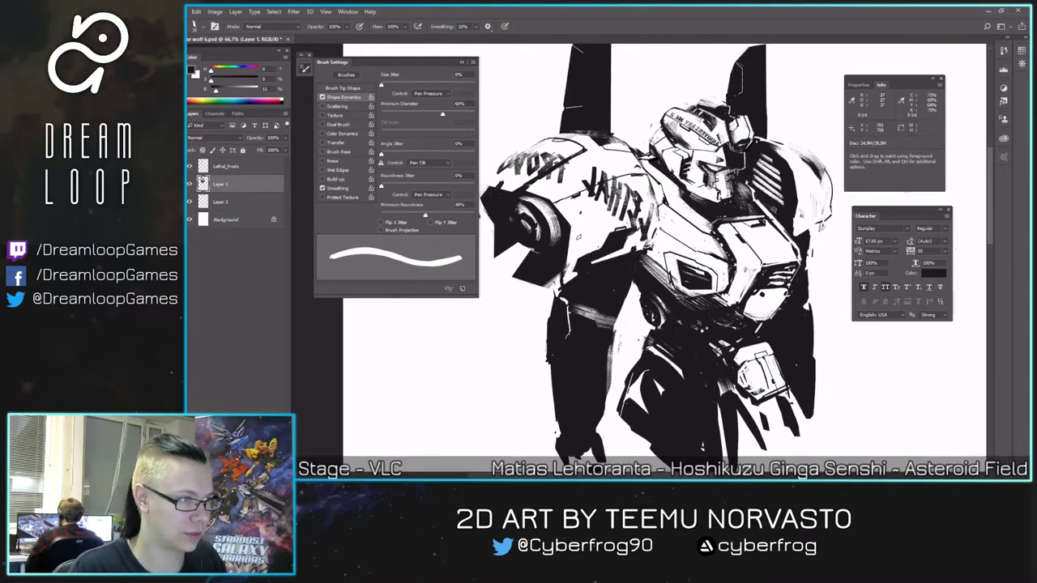
pyautogui.press('[')
pyautogui.press('[')
pyautogui.press('[')
pyautogui.moveTo(581, 213); pyautogui.dragTo(583, 215)
pyautogui.press('[')
pyautogui.press('[')
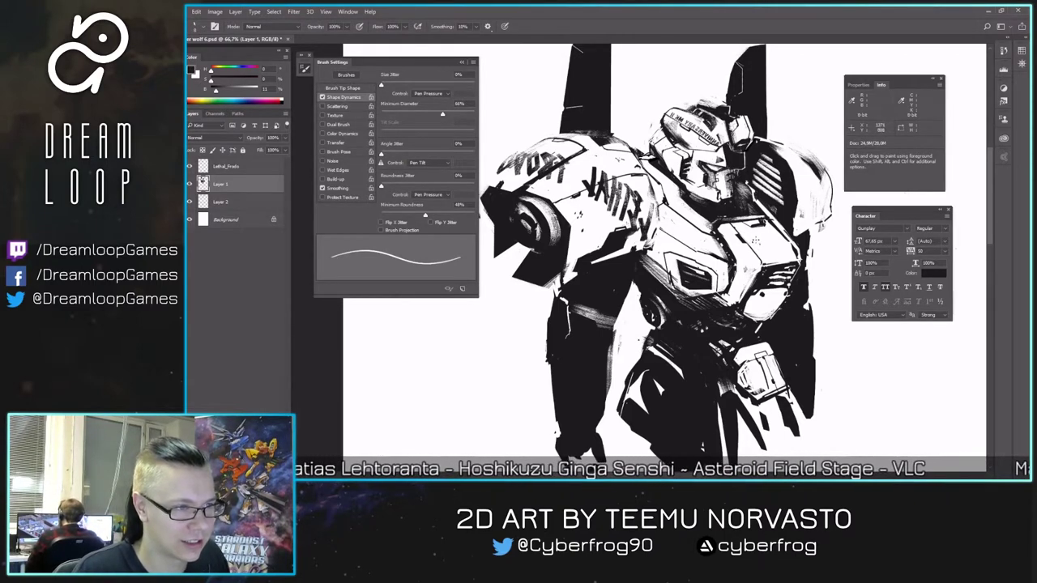
# - Sketch a tiny outlined figure in the blank space beside the mech's far shoulder
pyautogui.moveTo(815, 200); pyautogui.dragTo(737, 183)
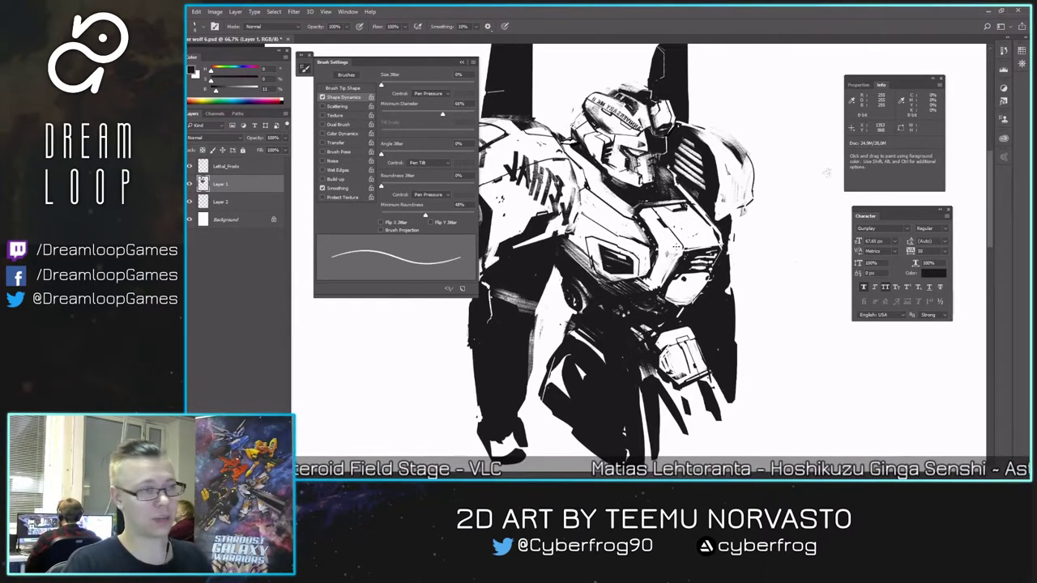
pyautogui.moveTo(573, 268); pyautogui.dragTo(604, 281)
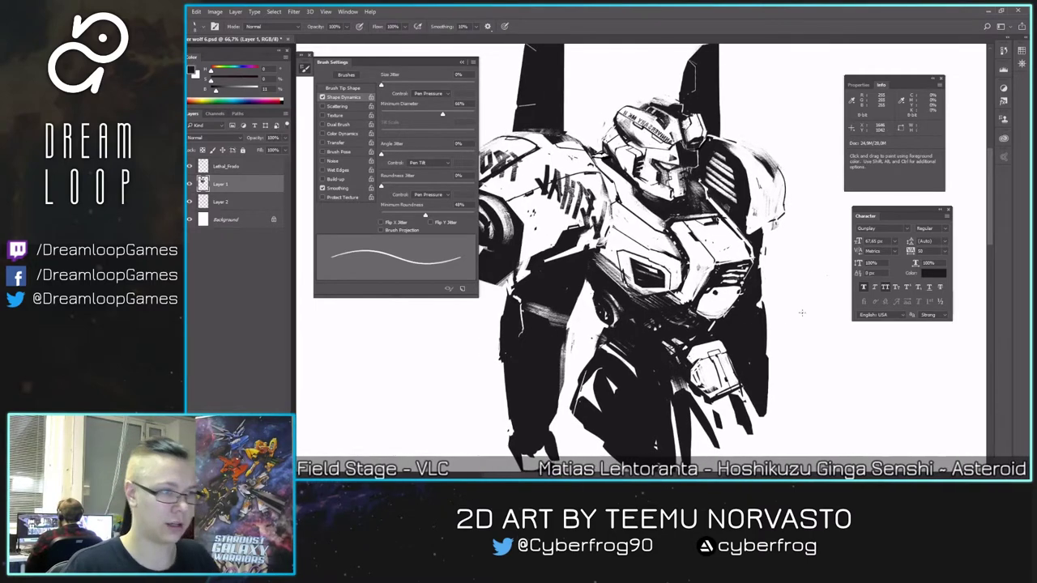
pyautogui.moveTo(810, 309); pyautogui.dragTo(743, 325)
pyautogui.moveTo(734, 144); pyautogui.dragTo(732, 173)
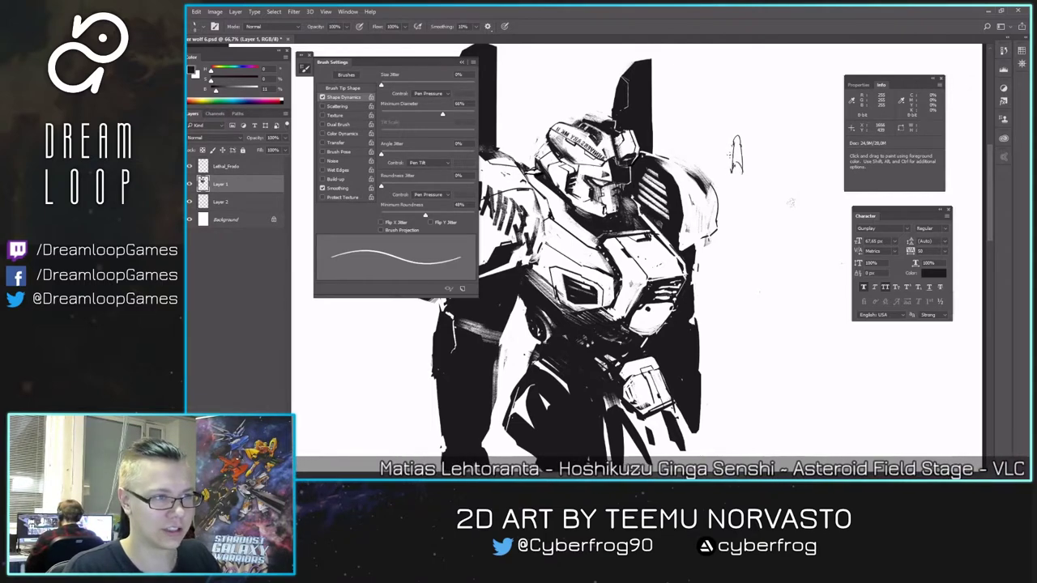
pyautogui.moveTo(729, 190); pyautogui.dragTo(735, 164)
# - Select the tiny sketched figure, move it to the empty area low beside the mech and save the file
pyautogui.hotkey('ctrl', '-')
pyautogui.hotkey('ctrl', '-')
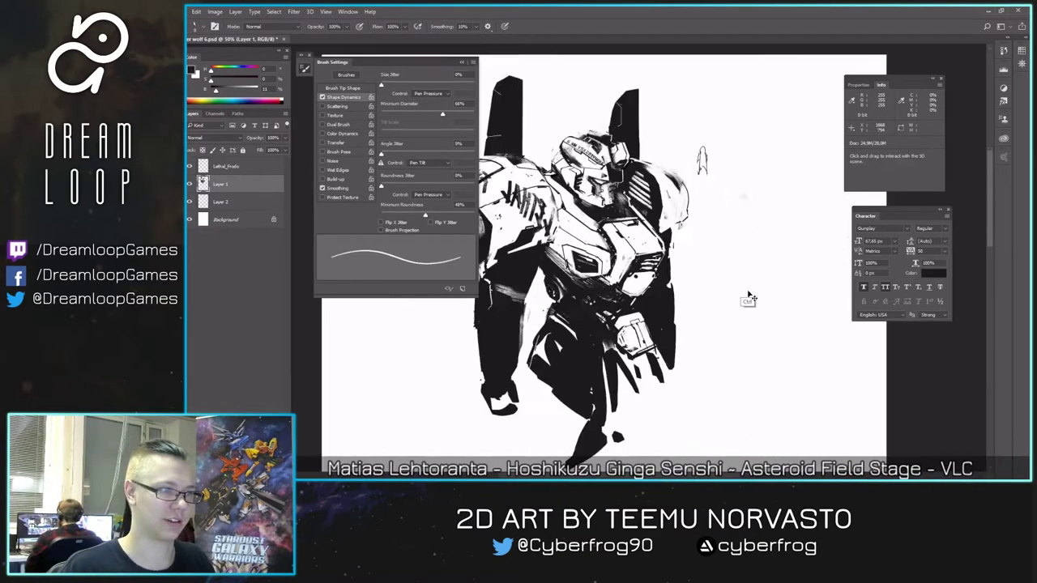
pyautogui.moveTo(722, 290); pyautogui.dragTo(727, 267)
pyautogui.press('v')
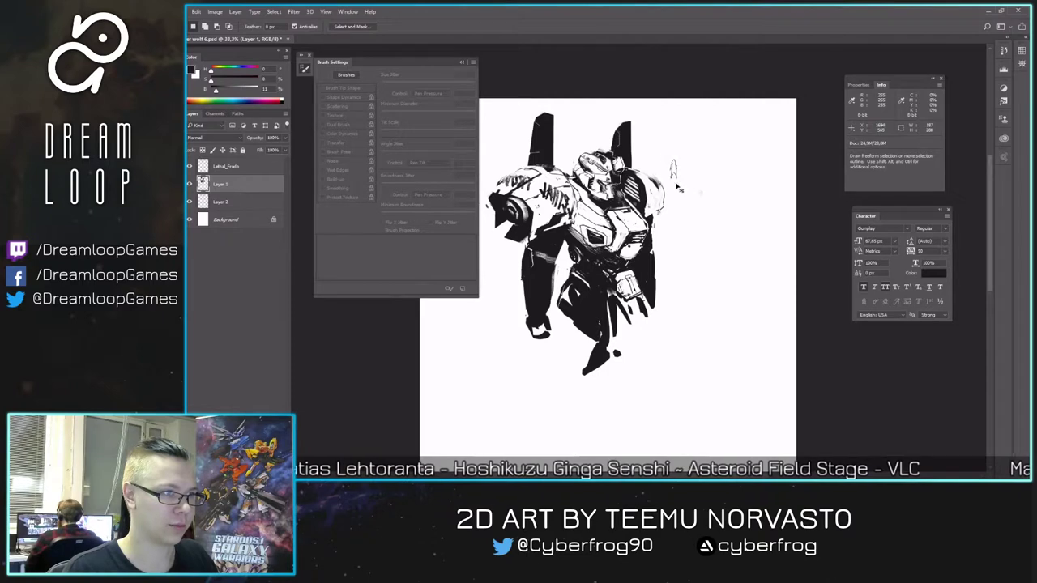
pyautogui.moveTo(654, 414); pyautogui.dragTo(686, 444)
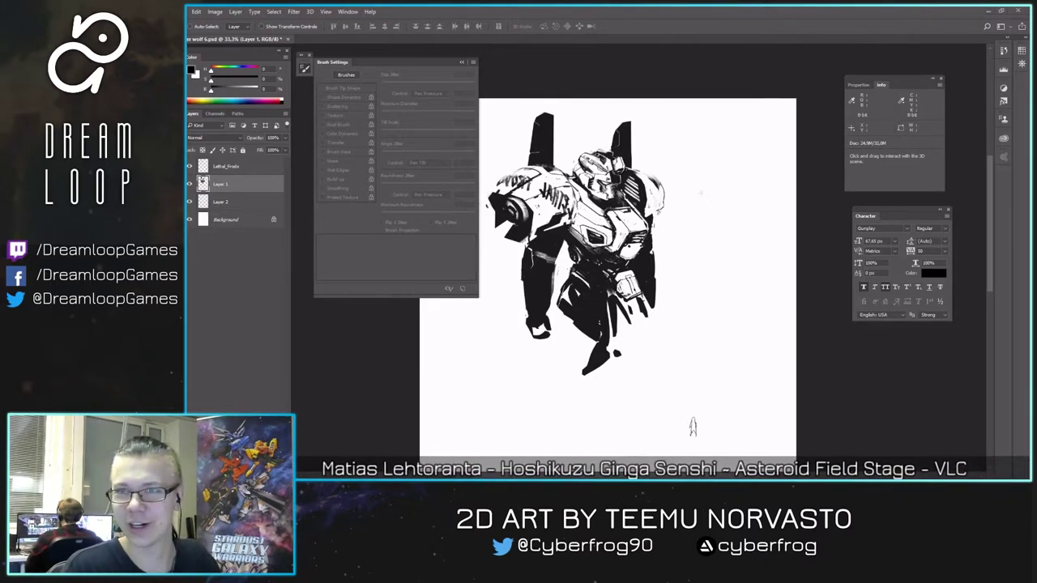
pyautogui.scroll(-1, 554, 386)
pyautogui.hotkey('ctrl', 's')
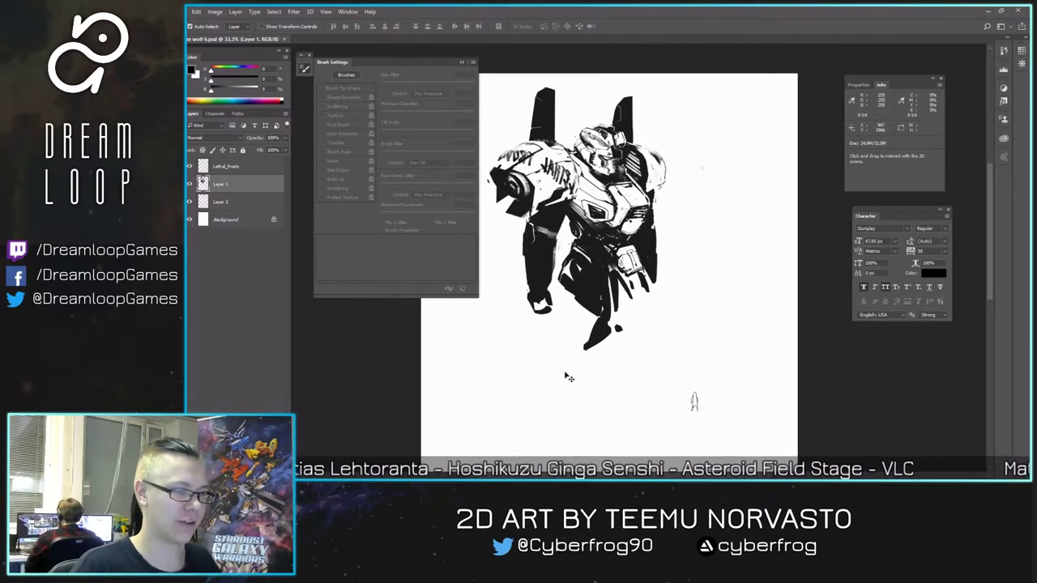
# - Compare both mirrored views of the canvas, switch back to the Brush and hide all panels
pyautogui.hotkey('ctrl', 'shift', 'h')
pyautogui.moveTo(524, 362); pyautogui.dragTo(559, 359)
pyautogui.hotkey('ctrl', 'shift', 'h')
pyautogui.press('b')
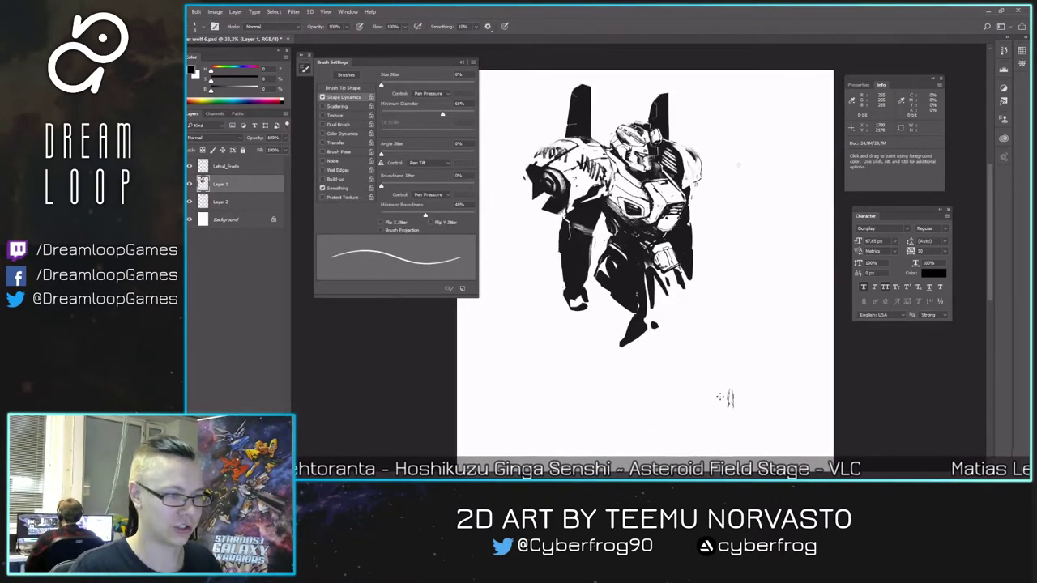
pyautogui.press('Tab')
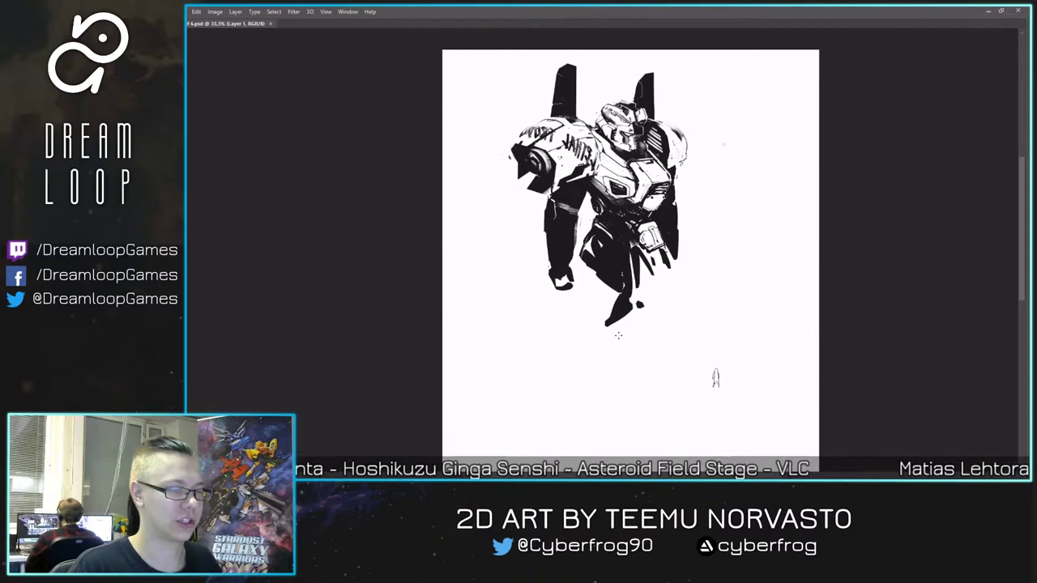
# - Inspect the mech's silhouette at 50% zoom in both mirrored orientations
pyautogui.hotkey('ctrl', '+')
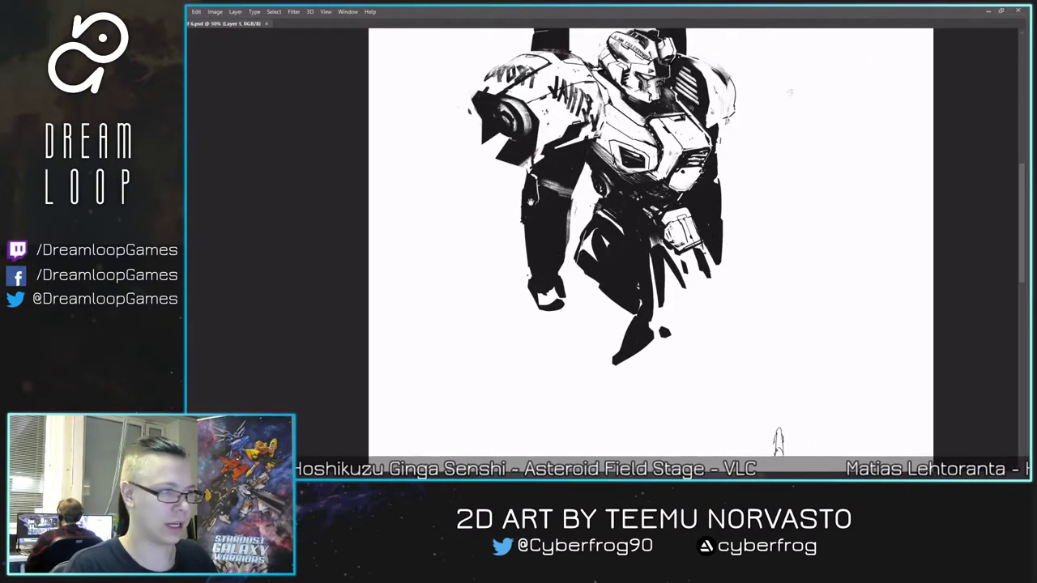
pyautogui.moveTo(533, 236); pyautogui.dragTo(549, 288)
pyautogui.moveTo(618, 279); pyautogui.dragTo(616, 298)
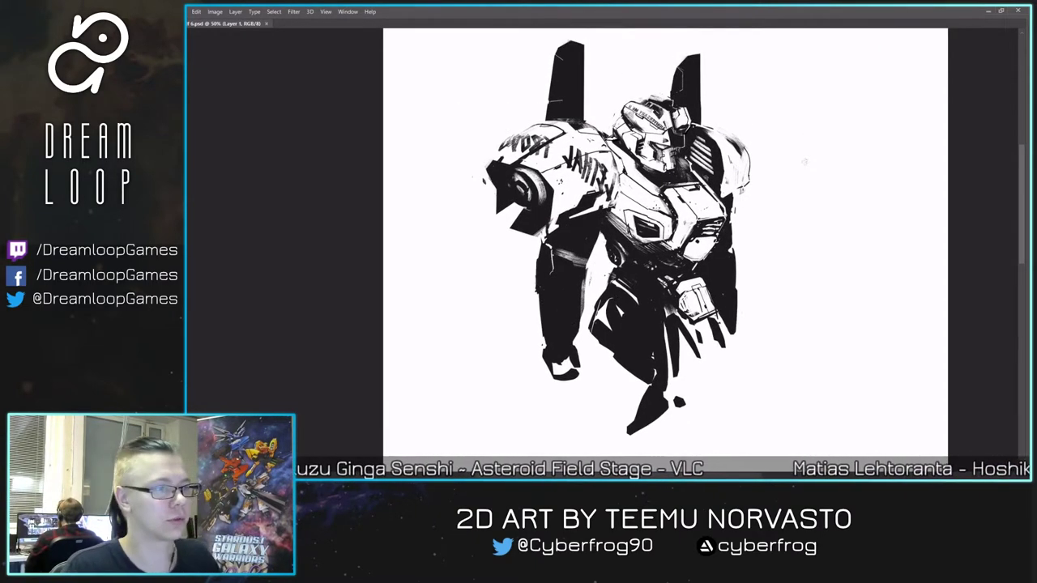
pyautogui.hotkey('ctrl', 'shift', 'h')
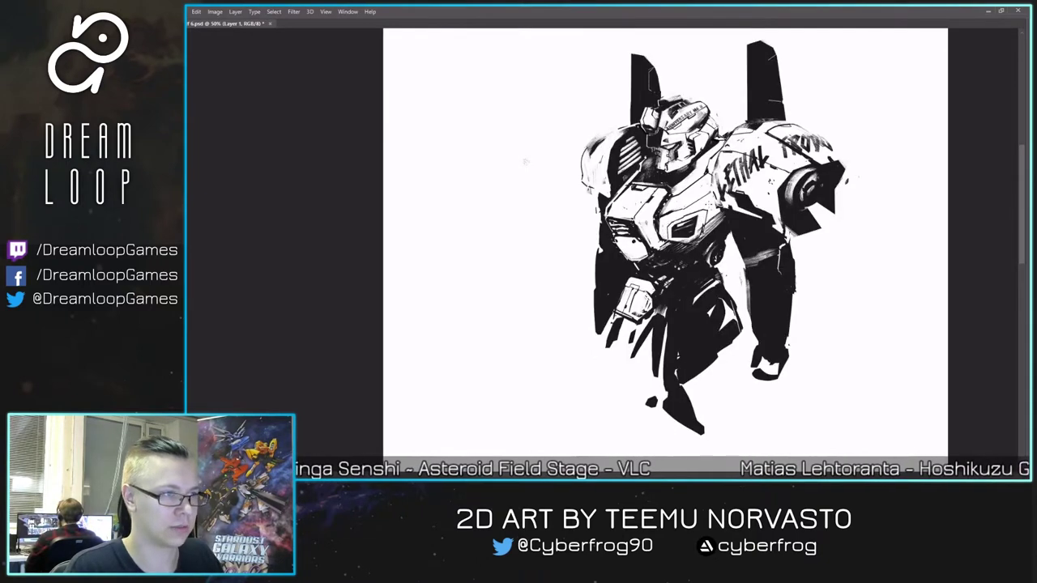
pyautogui.moveTo(568, 193); pyautogui.dragTo(606, 203)
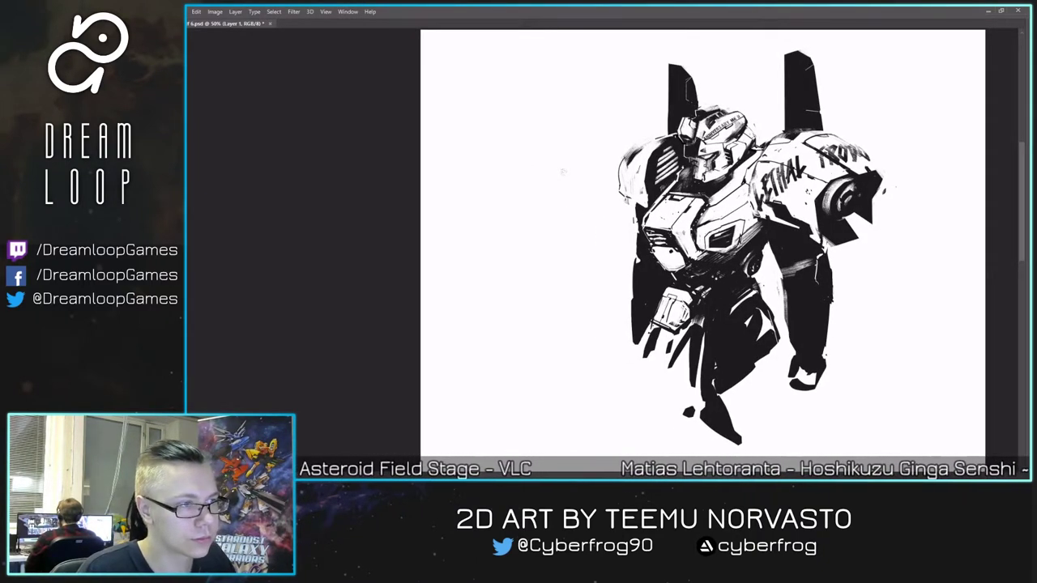
pyautogui.press('h')
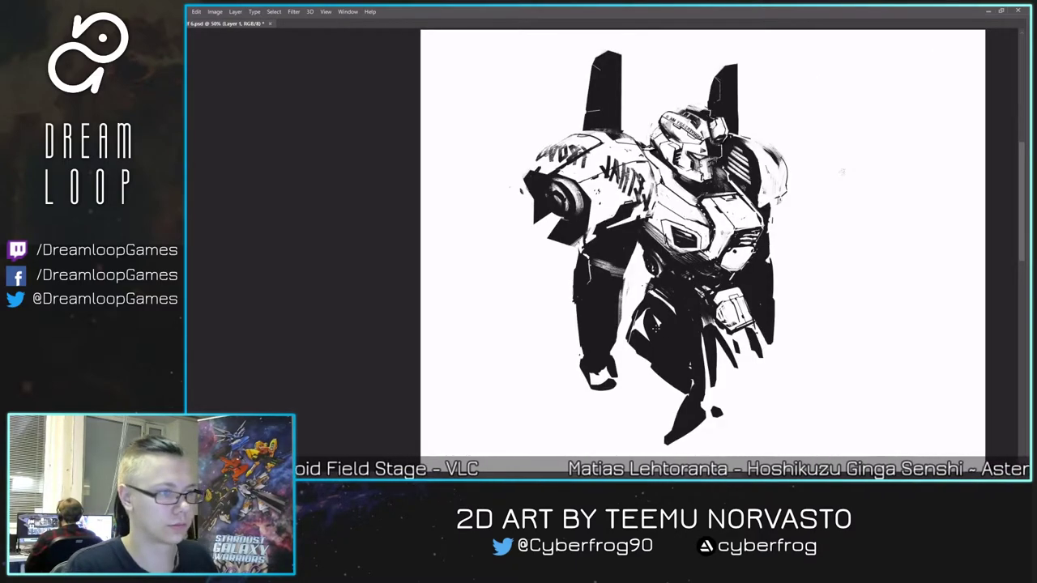
pyautogui.moveTo(666, 312); pyautogui.dragTo(664, 281)
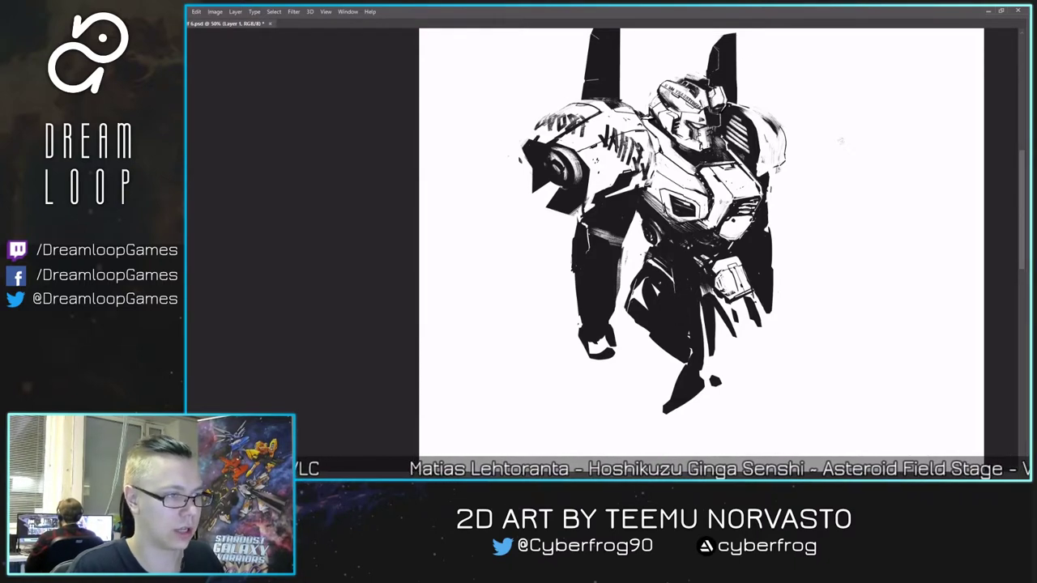
# - Sample the thigh's dark tone and replace the dark fingers below the hand with a light, outlined shape, checking the mirrored view
pyautogui.keyDown('alt'); pyautogui.click(682, 279); pyautogui.keyUp('alt')
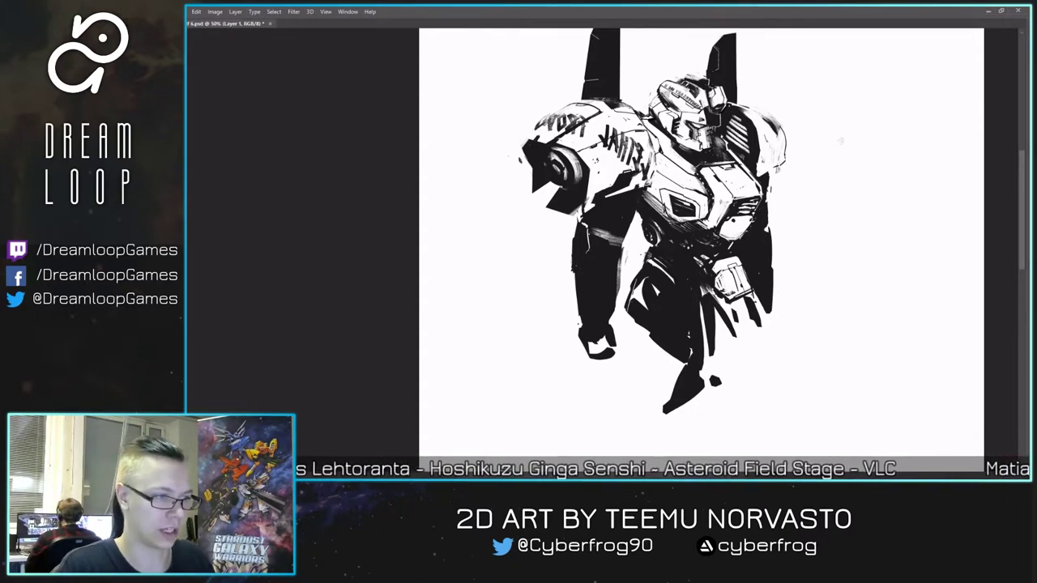
pyautogui.moveTo(714, 297)
pyautogui.mouseDown()
pyautogui.moveTo(732, 331)
pyautogui.moveTo(755, 325)
pyautogui.mouseUp()
pyautogui.hotkey('ctrl', 'shift', 'h')
pyautogui.hotkey('ctrl', 'z')
pyautogui.moveTo(647, 320); pyautogui.dragTo(637, 339)
pyautogui.hotkey('ctrl', 'z')
pyautogui.moveTo(648, 296); pyautogui.dragTo(640, 331)
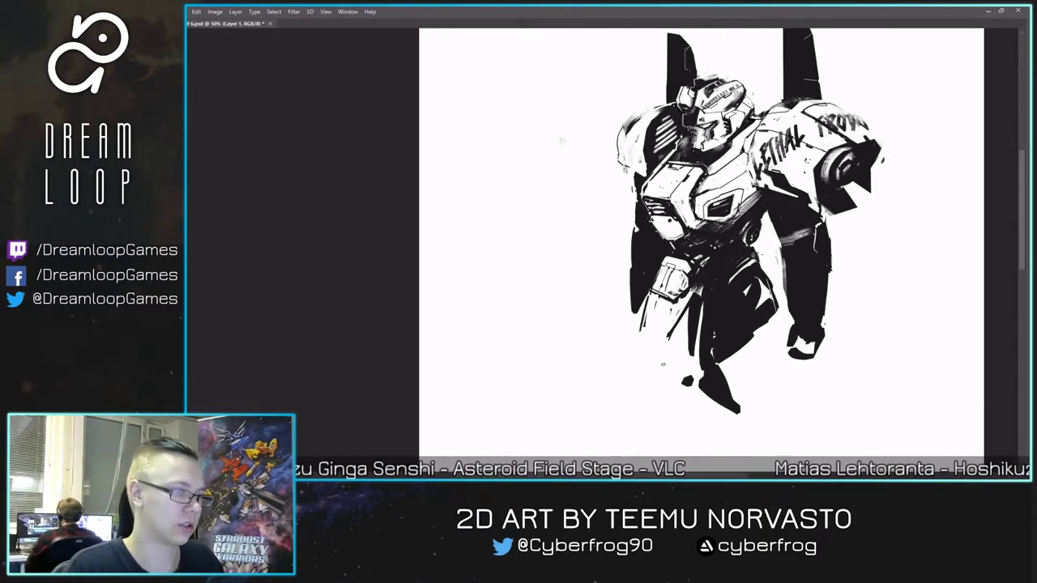
pyautogui.hotkey('ctrl', 'shift', 'h')
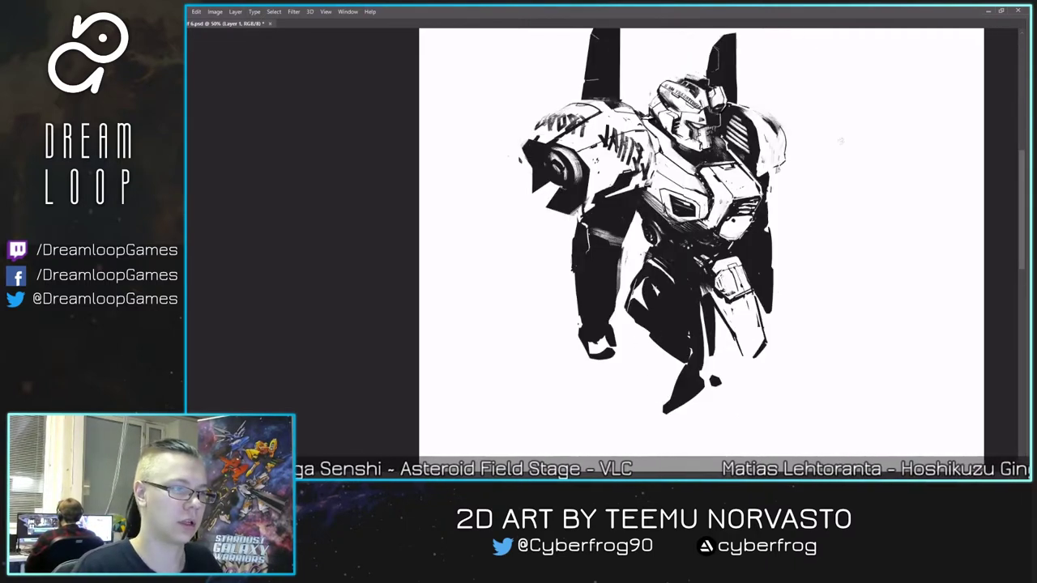
# - Clean up the inside of the light shape below the hand and round its lower end with a dark outline
pyautogui.moveTo(715, 298); pyautogui.dragTo(742, 353)
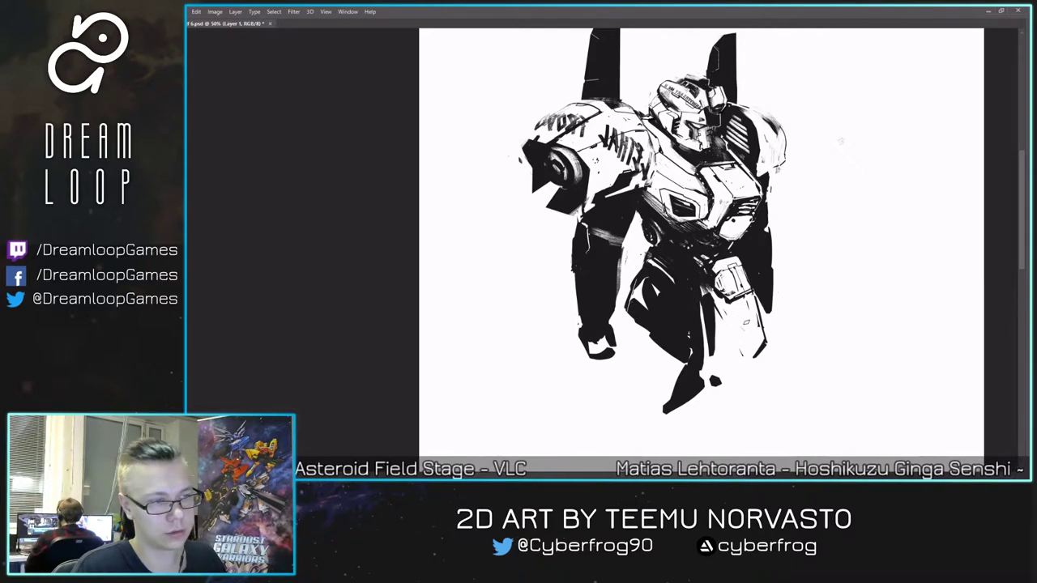
pyautogui.moveTo(757, 312); pyautogui.dragTo(763, 335)
pyautogui.moveTo(755, 294); pyautogui.dragTo(764, 337)
pyautogui.hotkey('ctrl', 'shift', 'h')
pyautogui.moveTo(637, 336)
pyautogui.mouseDown()
pyautogui.moveTo(648, 361)
pyautogui.moveTo(663, 362)
pyautogui.mouseUp()
pyautogui.press('h')
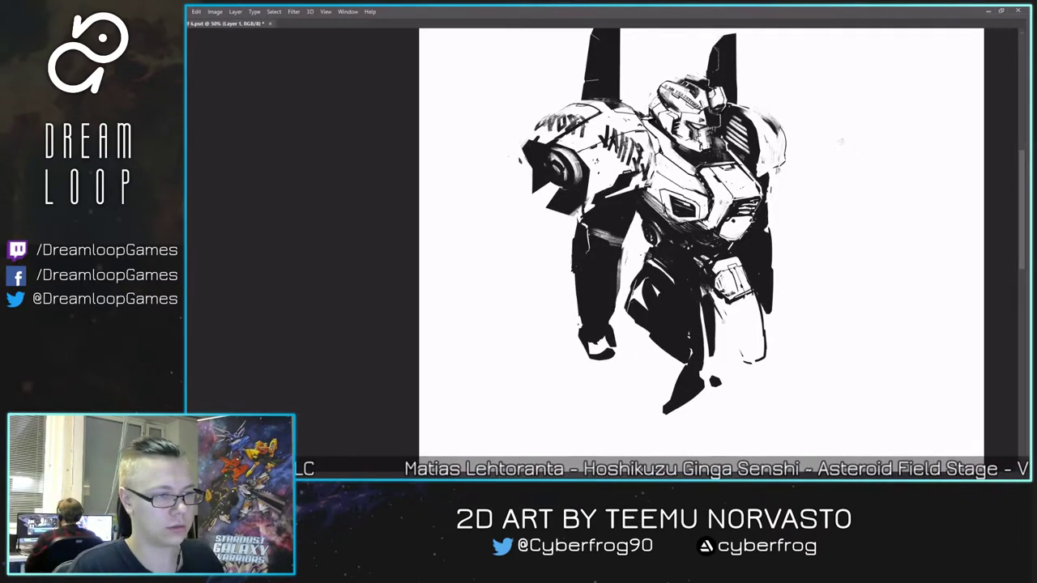
# - Examine the reworked area below the hand in both mirrored views
pyautogui.moveTo(841, 142); pyautogui.dragTo(871, 145)
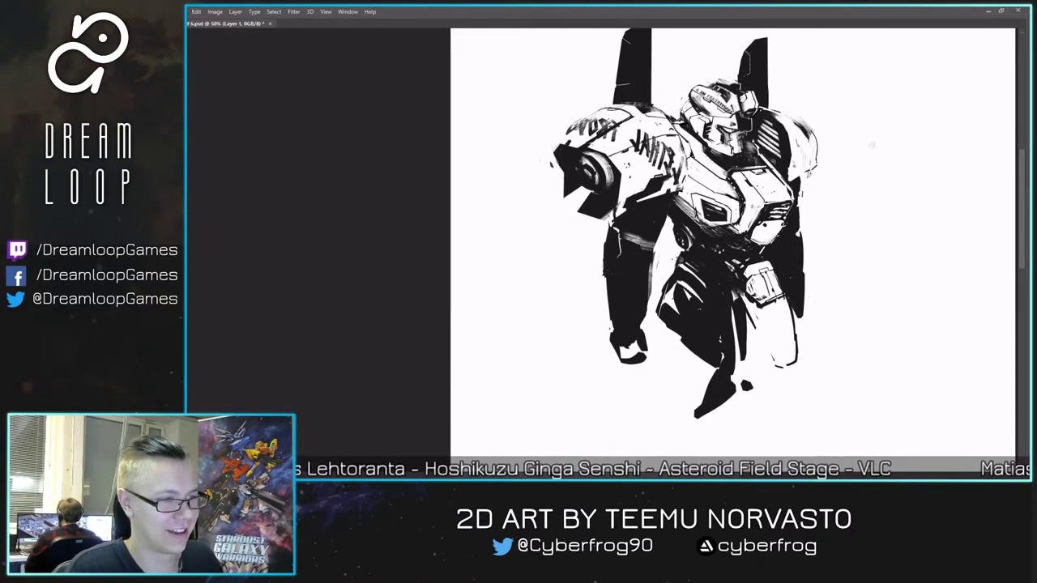
pyautogui.hotkey('ctrl', 'shift', 'h')
pyautogui.moveTo(701, 332); pyautogui.dragTo(722, 316)
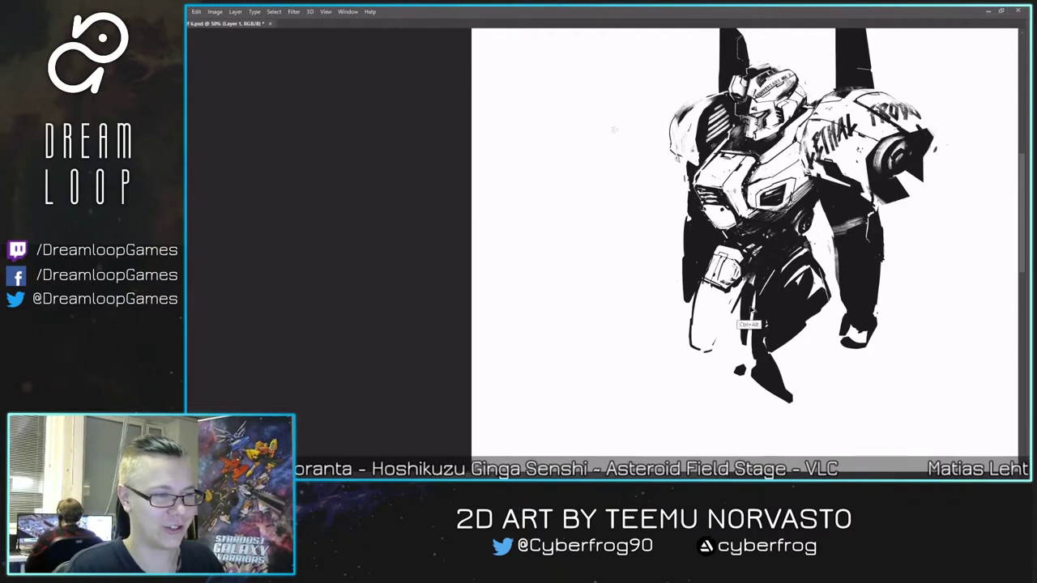
pyautogui.press('h')
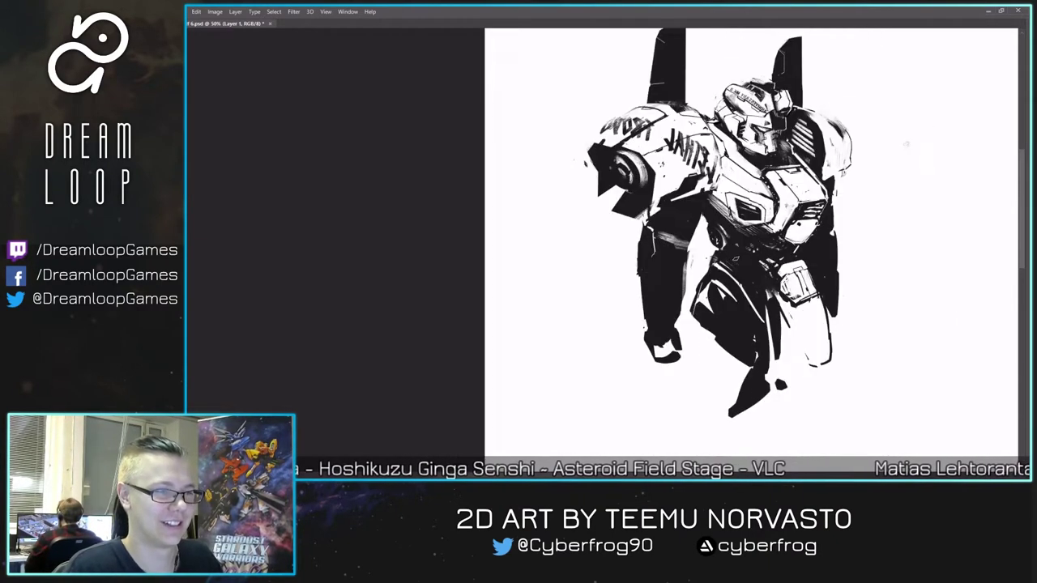
# - Trim the dark pointed piece at the bottom of the leg and remove the small dark block beside it
pyautogui.moveTo(758, 387); pyautogui.dragTo(760, 366)
pyautogui.moveTo(734, 400)
pyautogui.mouseDown()
pyautogui.moveTo(730, 387)
pyautogui.moveTo(749, 389)
pyautogui.moveTo(743, 374)
pyautogui.moveTo(780, 361)
pyautogui.mouseUp()
pyautogui.moveTo(758, 256); pyautogui.dragTo(751, 301)
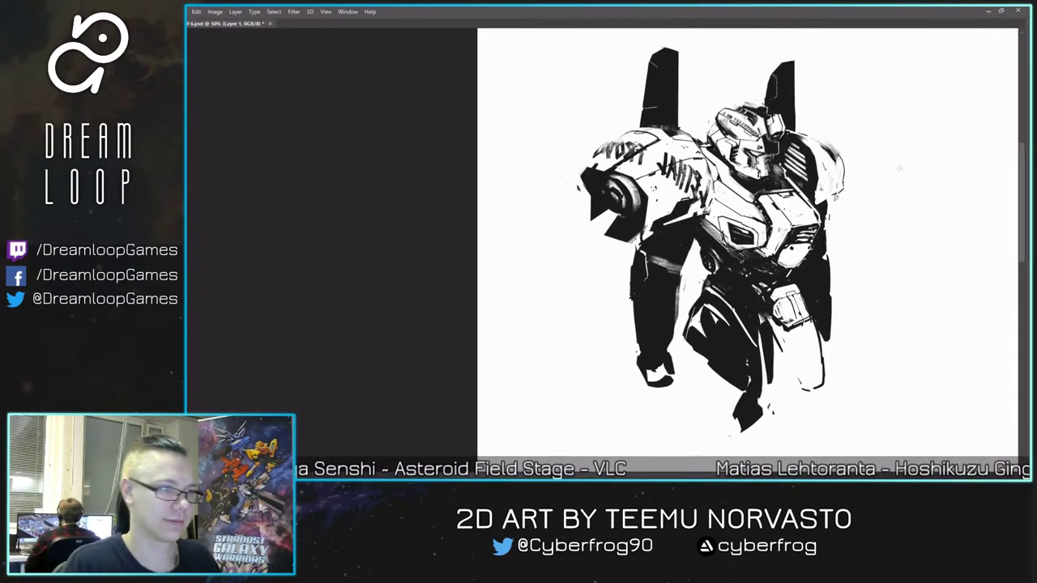
pyautogui.hotkey('ctrl', '+')
pyautogui.moveTo(726, 219); pyautogui.dragTo(677, 303)
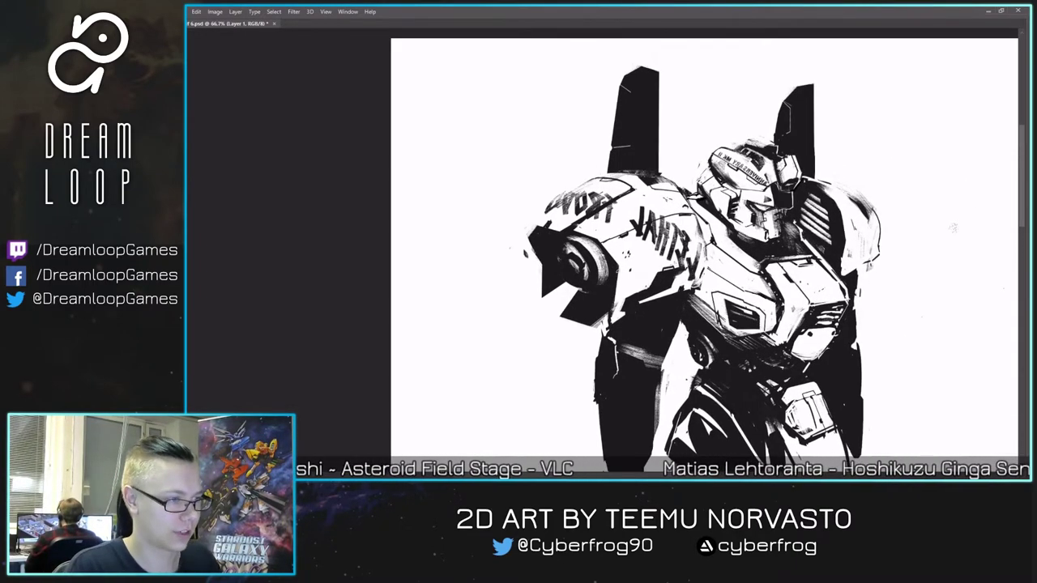